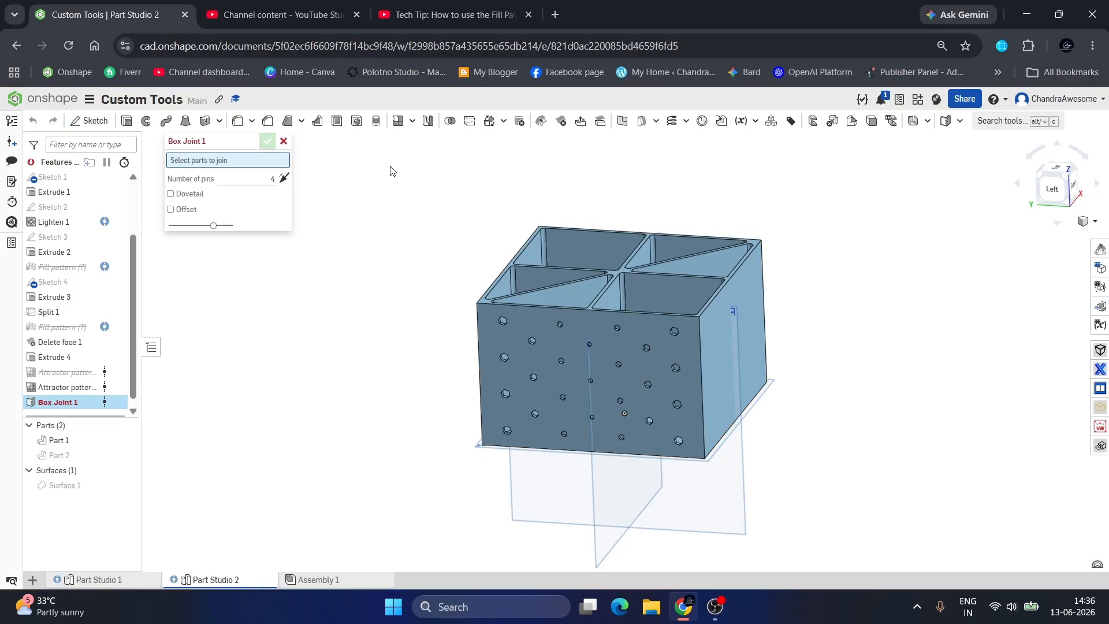
pyautogui.click(284, 141)
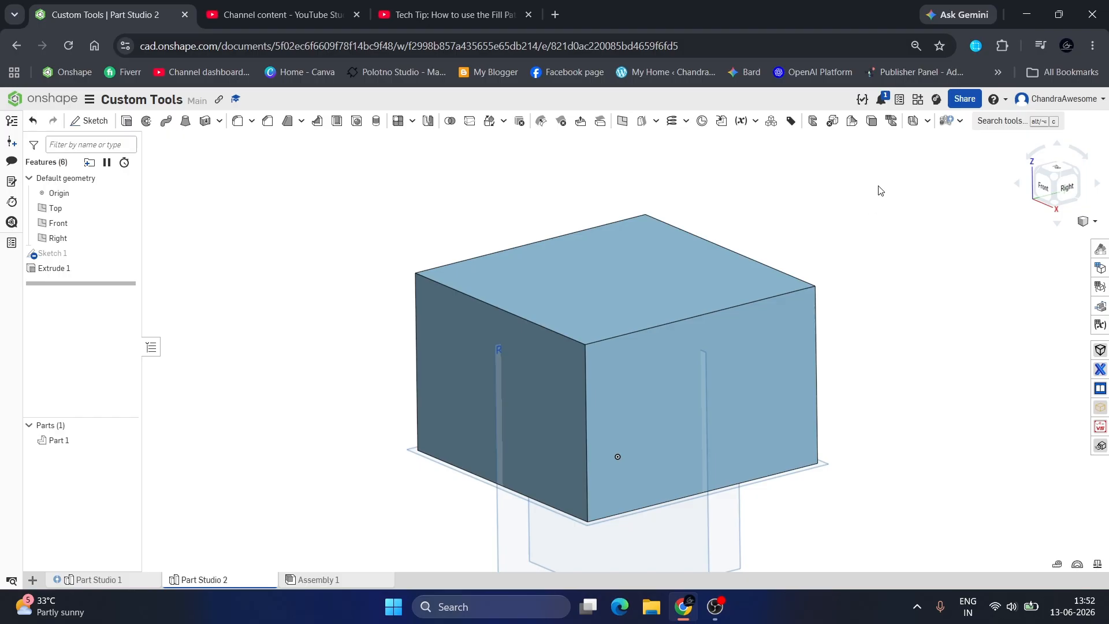
pyautogui.click(958, 121)
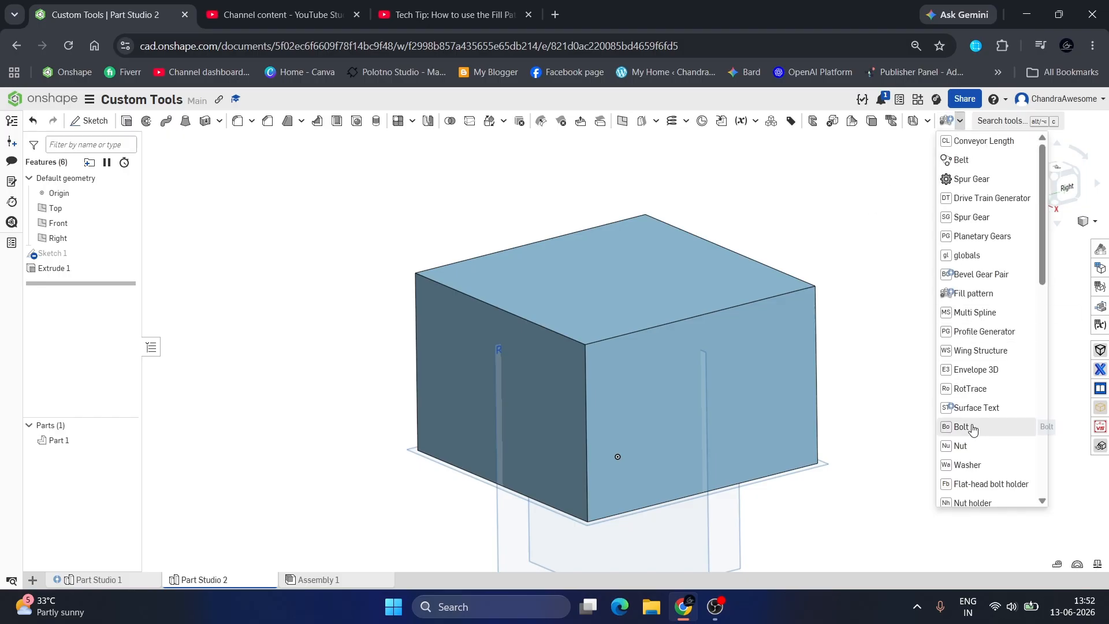
pyautogui.scroll(-5, 972, 423)
pyautogui.moveTo(972, 427)
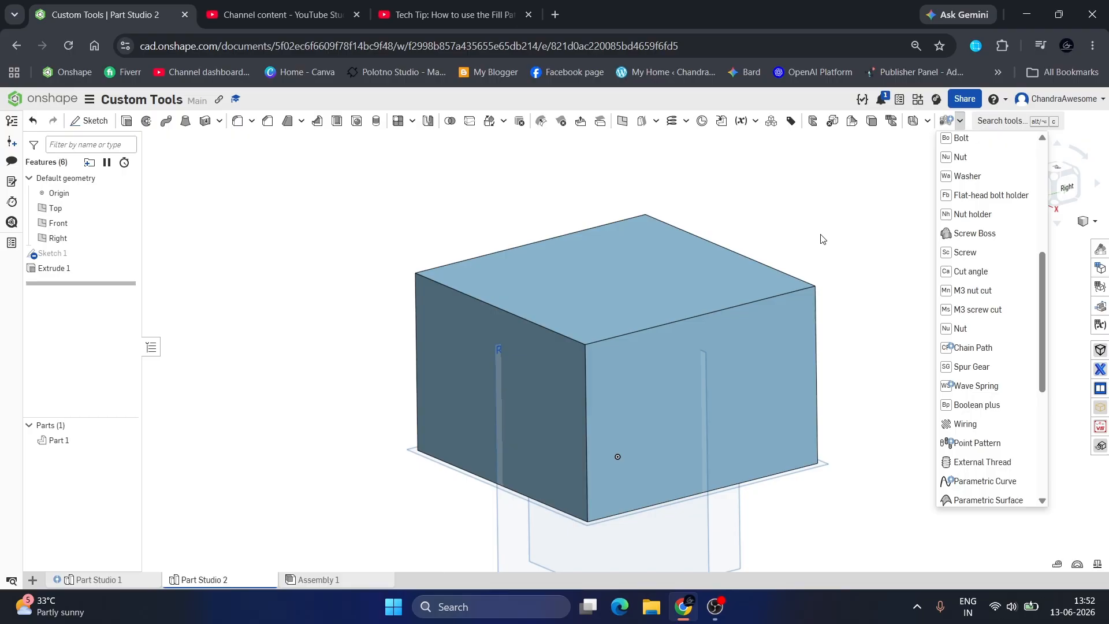
pyautogui.scroll(2, 1009, 370)
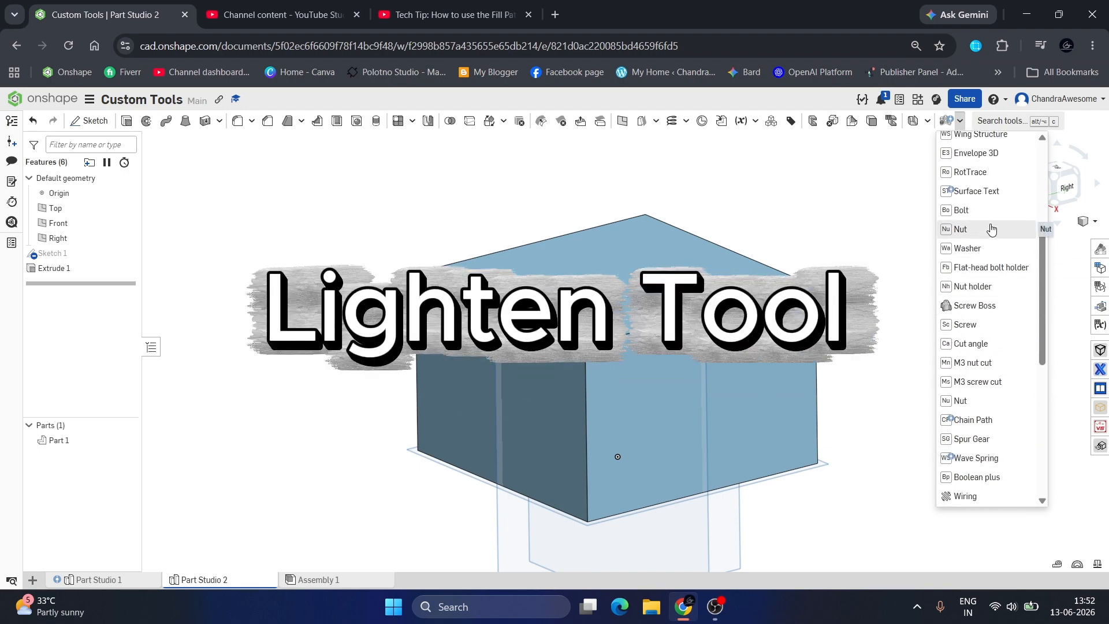
pyautogui.scroll(4, 994, 230)
pyautogui.scroll(-4, 994, 358)
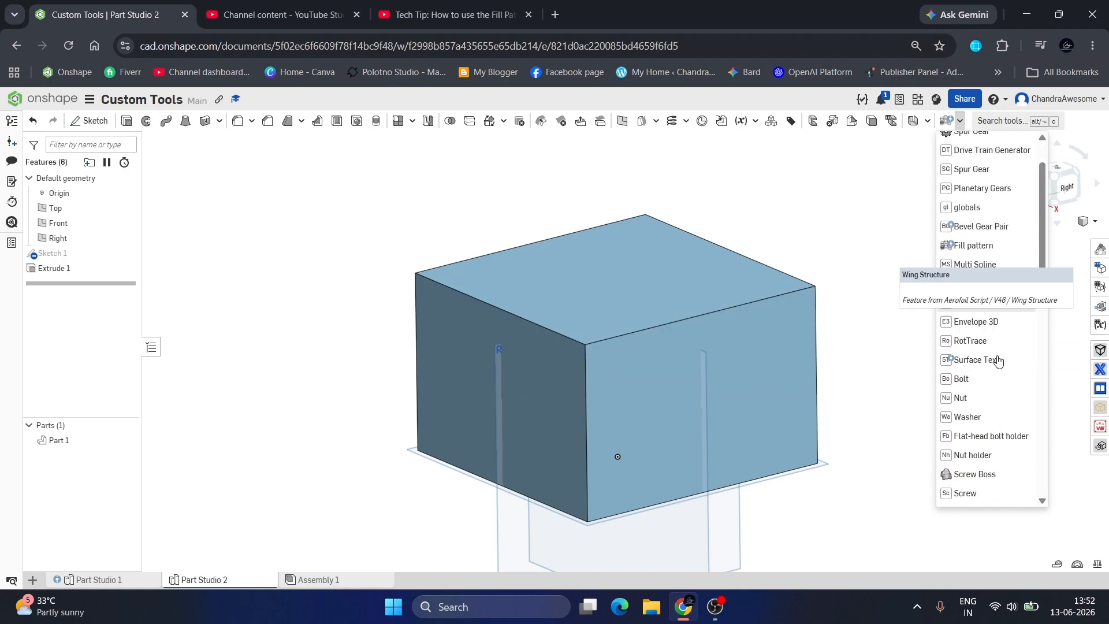
pyautogui.scroll(-4, 995, 287)
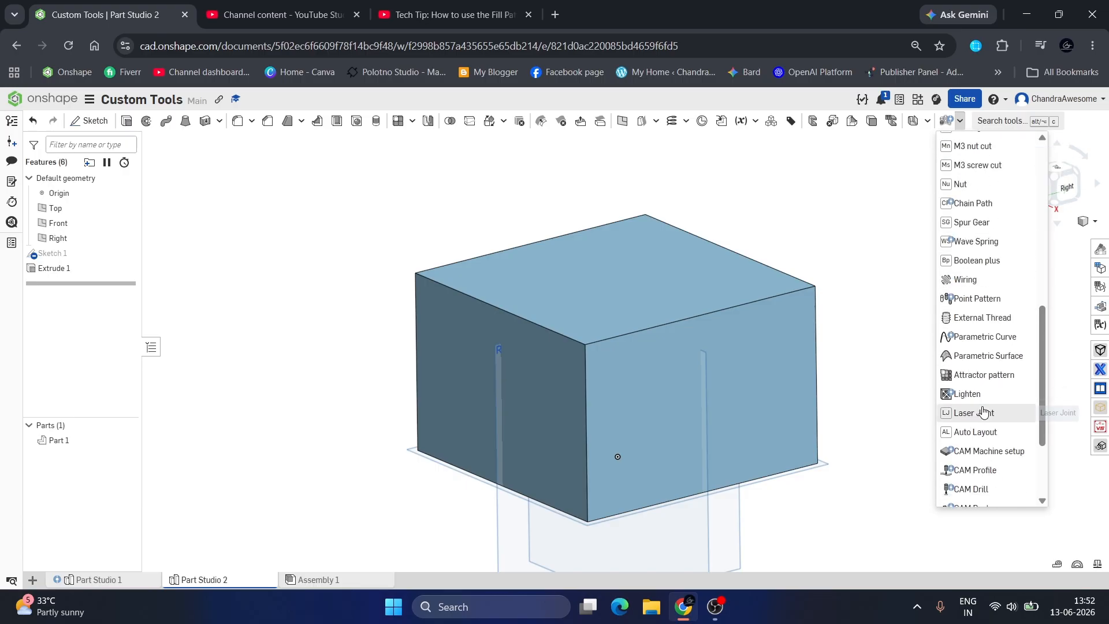
pyautogui.click(978, 402)
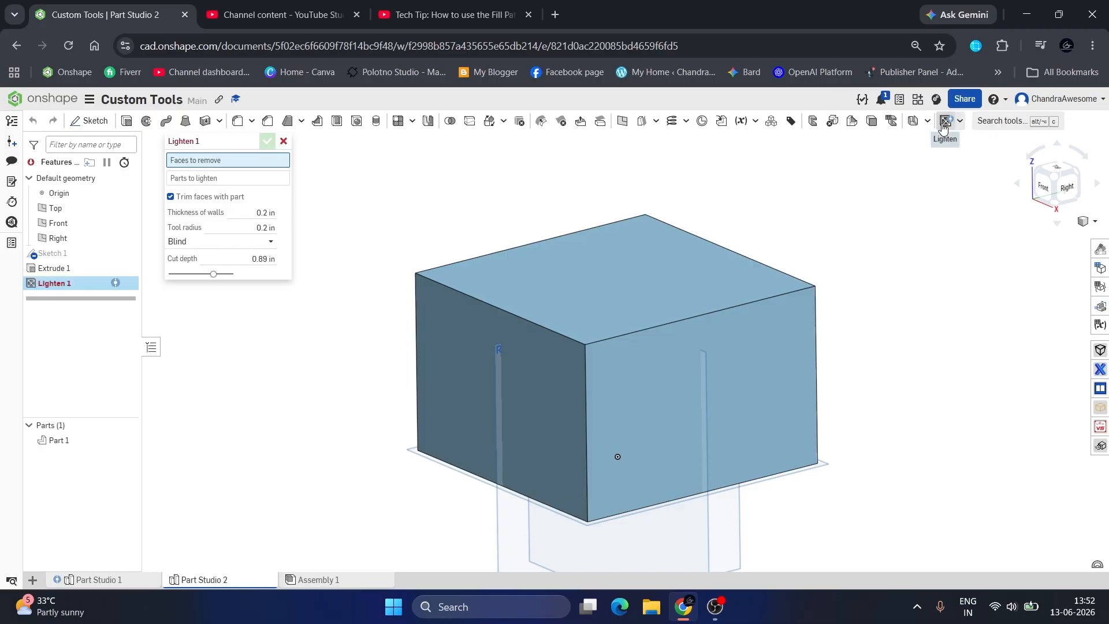
pyautogui.moveTo(943, 127)
pyautogui.click(284, 141)
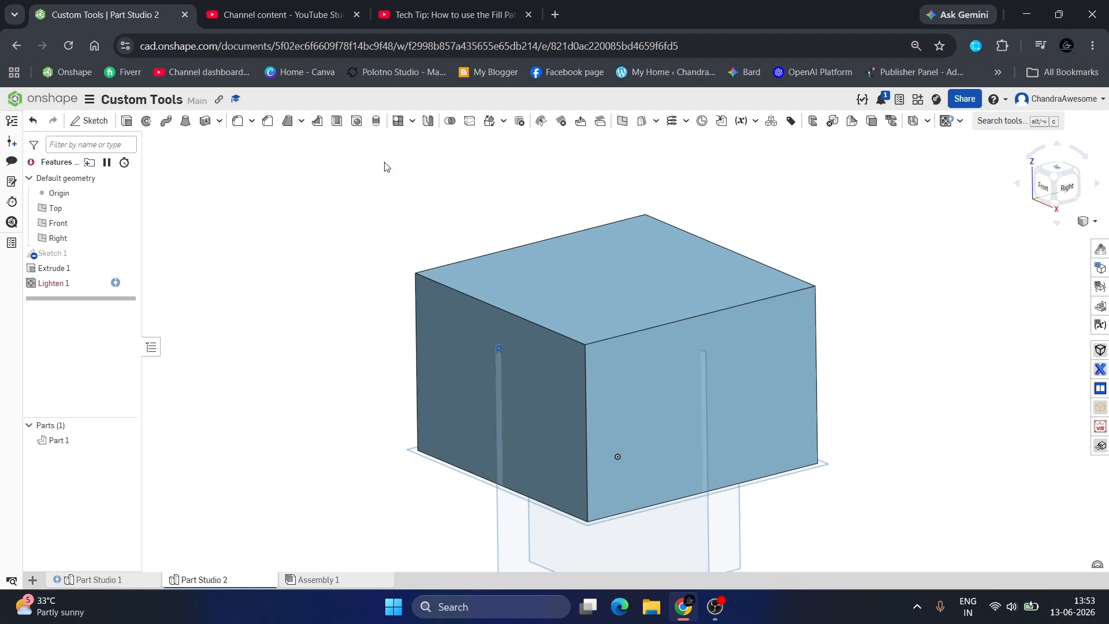
# Start a sketch on the block's top face and draw a vertical centre line about 5.72 in long from edge to edge.
pyautogui.scroll(3, 564, 273)
pyautogui.moveTo(563, 273)
pyautogui.mouseDown(button='right')
pyautogui.moveTo(601, 224)
pyautogui.moveTo(570, 302)
pyautogui.moveTo(573, 270)
pyautogui.mouseUp(button='right')
pyautogui.scroll(-4, 570, 302)
pyautogui.scroll(2, 596, 295)
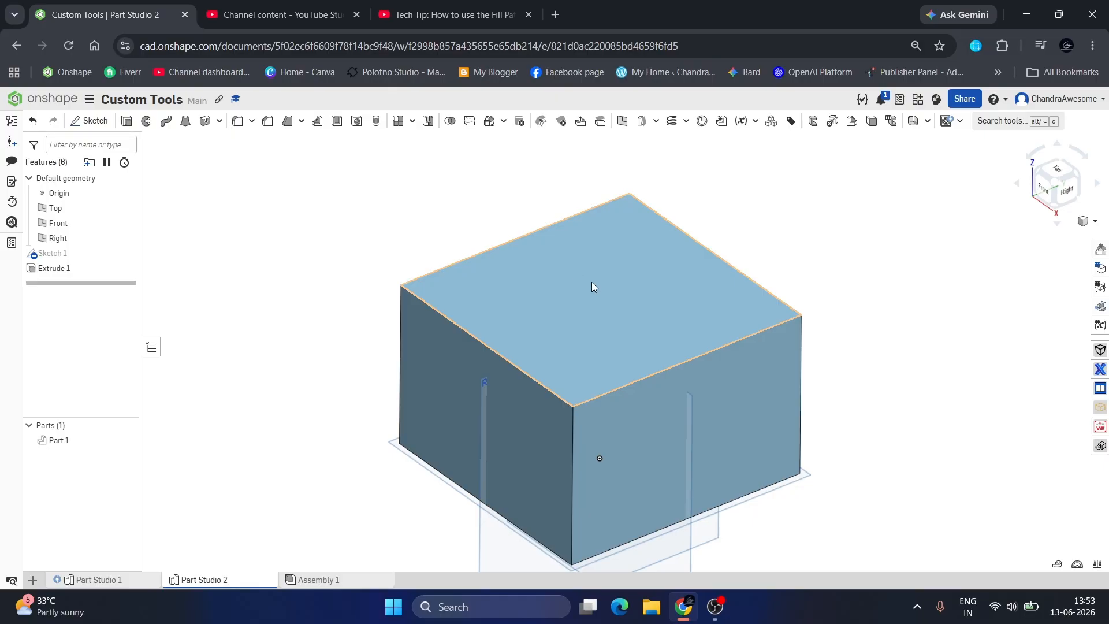
pyautogui.click(594, 336)
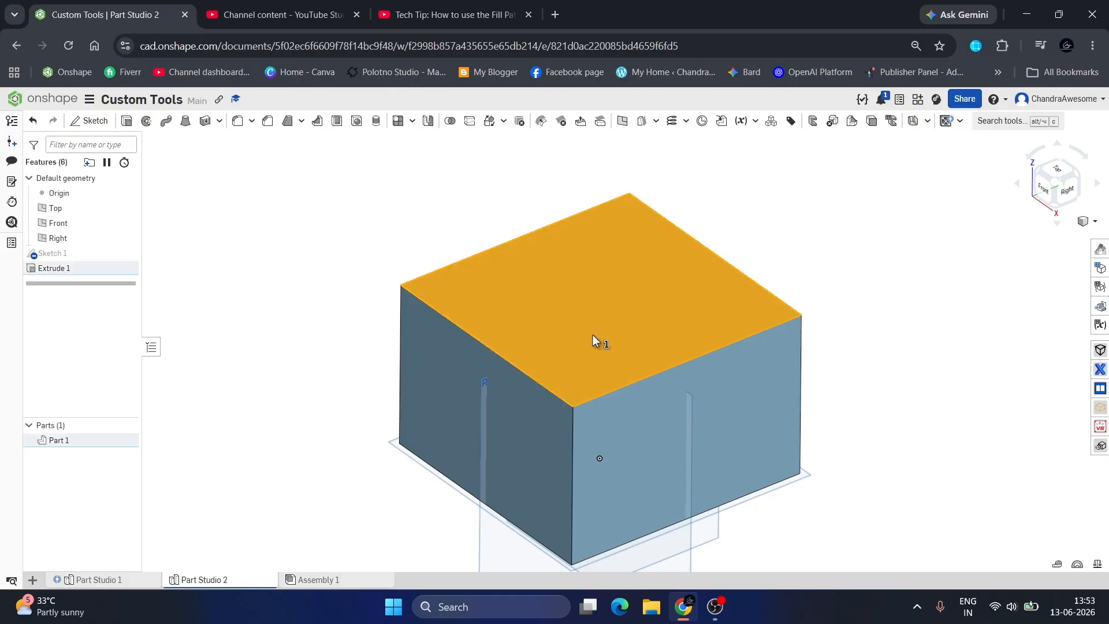
pyautogui.click(93, 122)
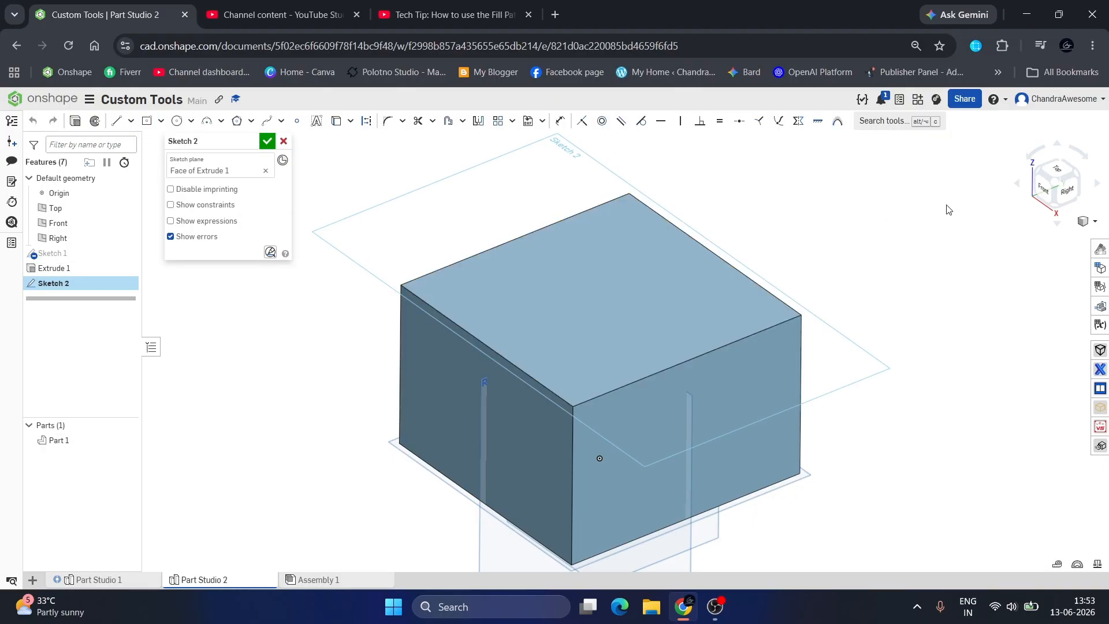
pyautogui.click(1063, 166)
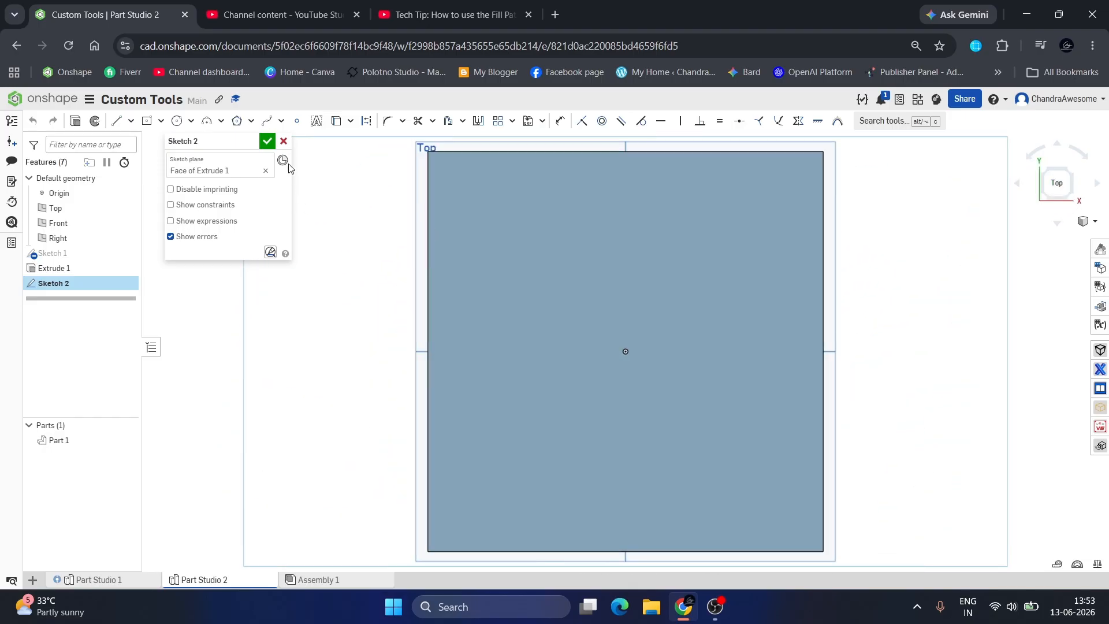
pyautogui.click(116, 121)
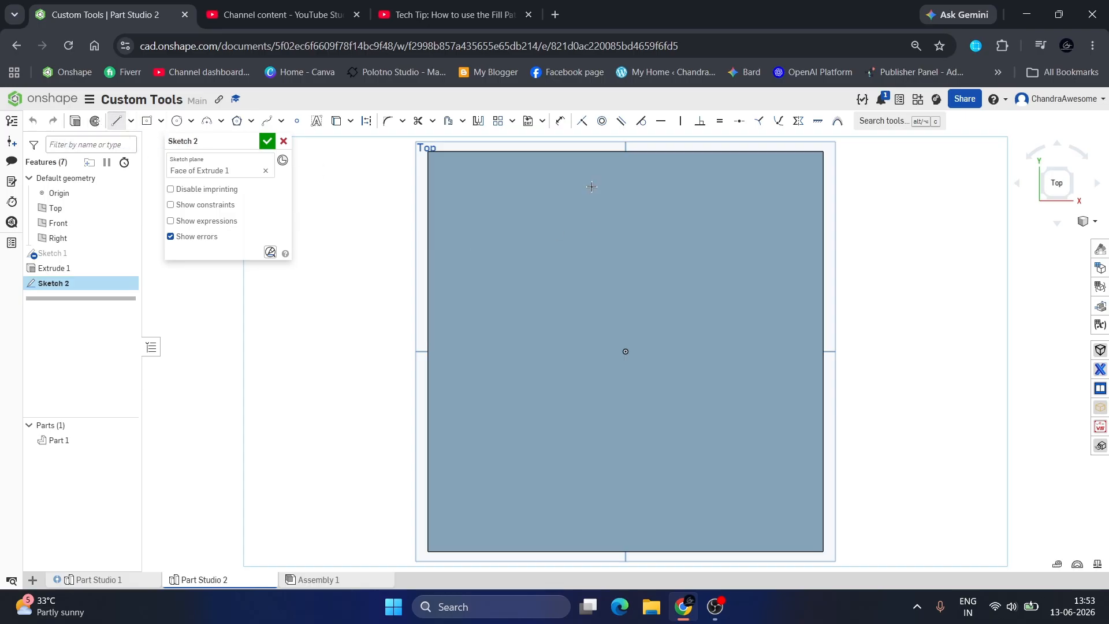
pyautogui.click(625, 151)
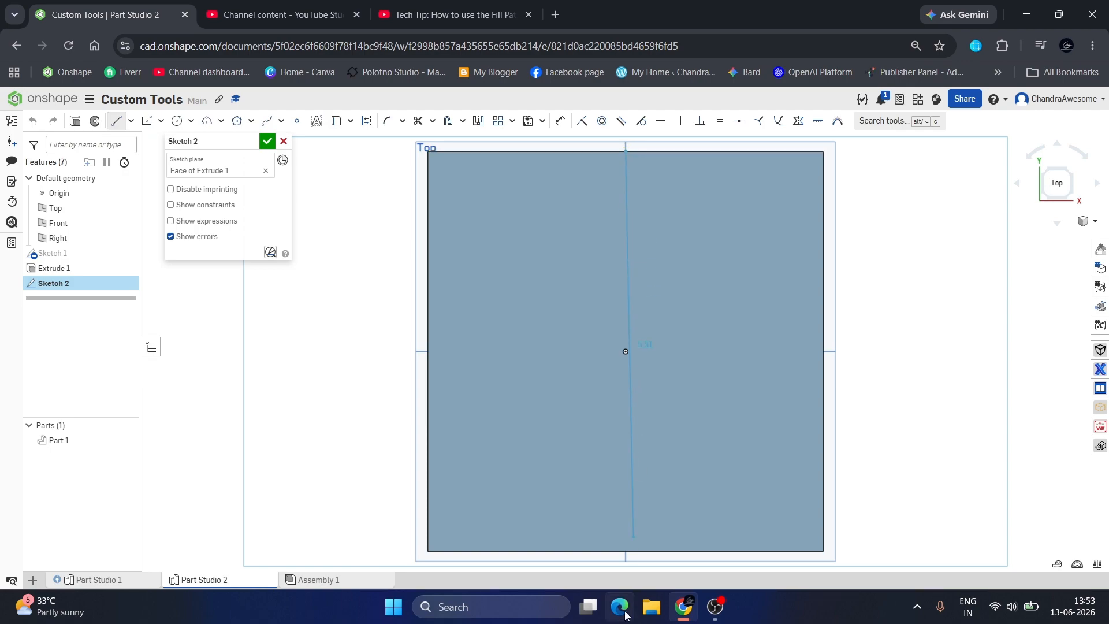
pyautogui.click(625, 550)
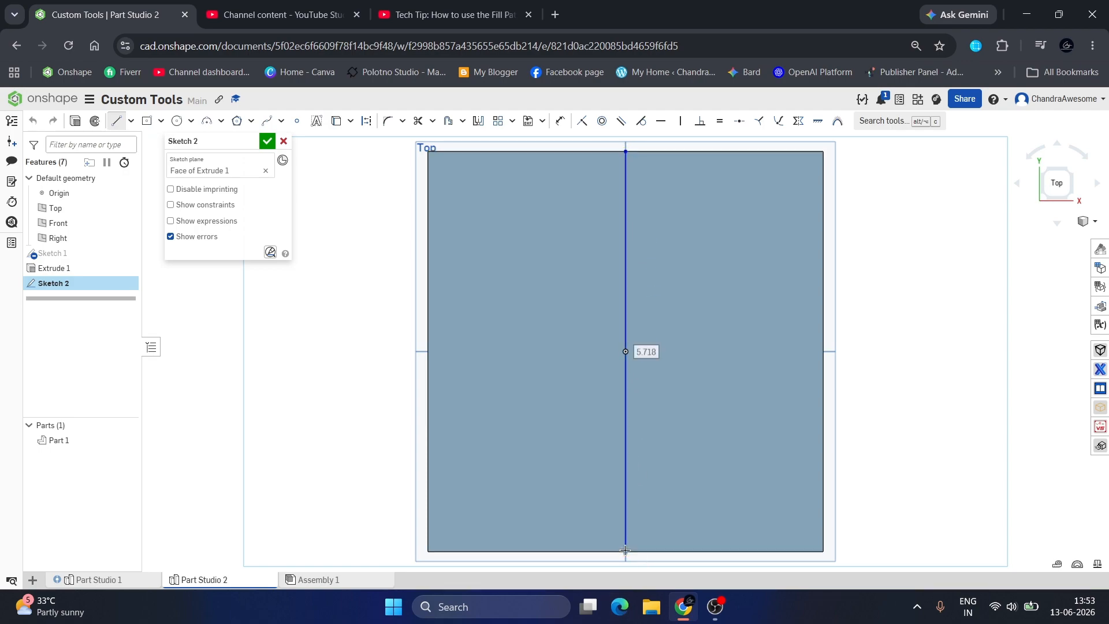
pyautogui.press('Escape')
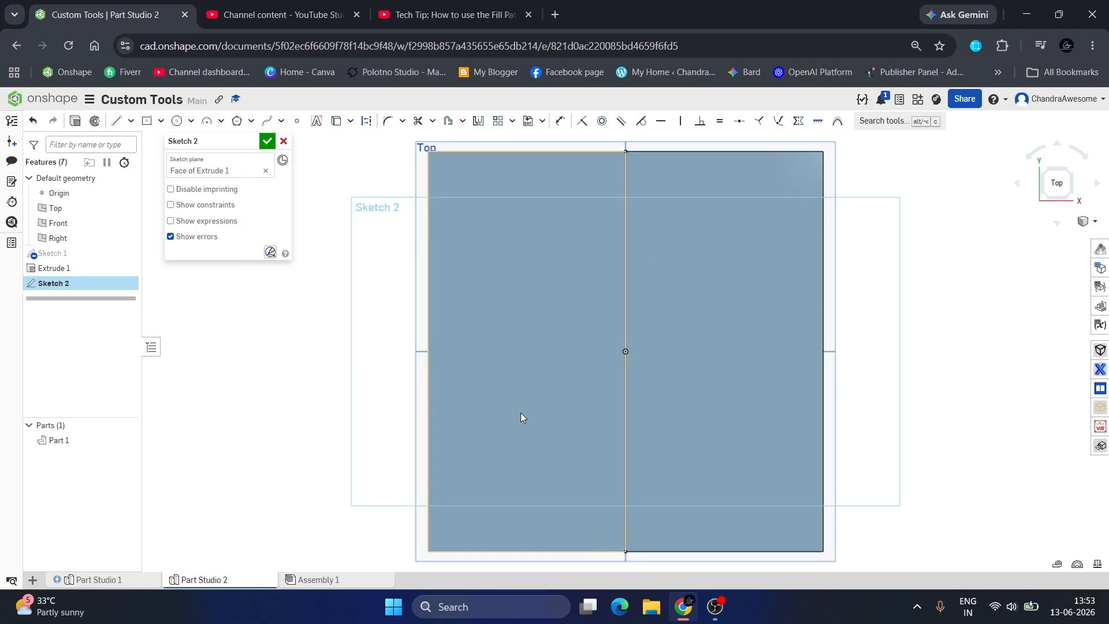
# Draw a horizontal centre line about 5.65 in long and a corner-to-corner diagonal about 8.04 in long, from upper left to lower right.
pyautogui.press('l')
pyautogui.click(429, 351)
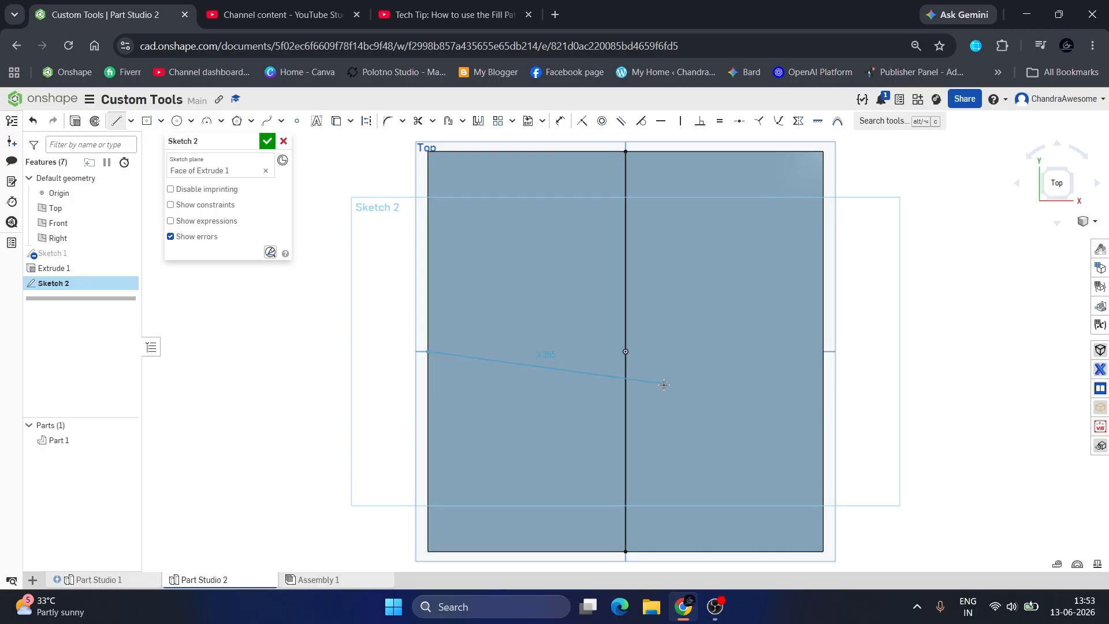
pyautogui.click(824, 351)
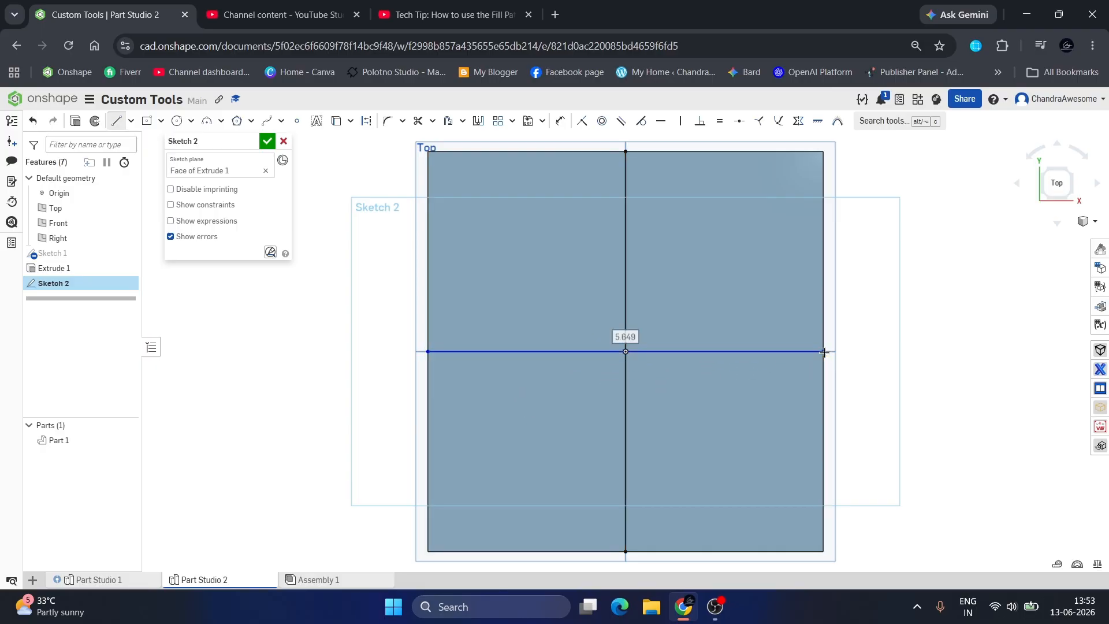
pyautogui.press('Escape')
pyautogui.press('l')
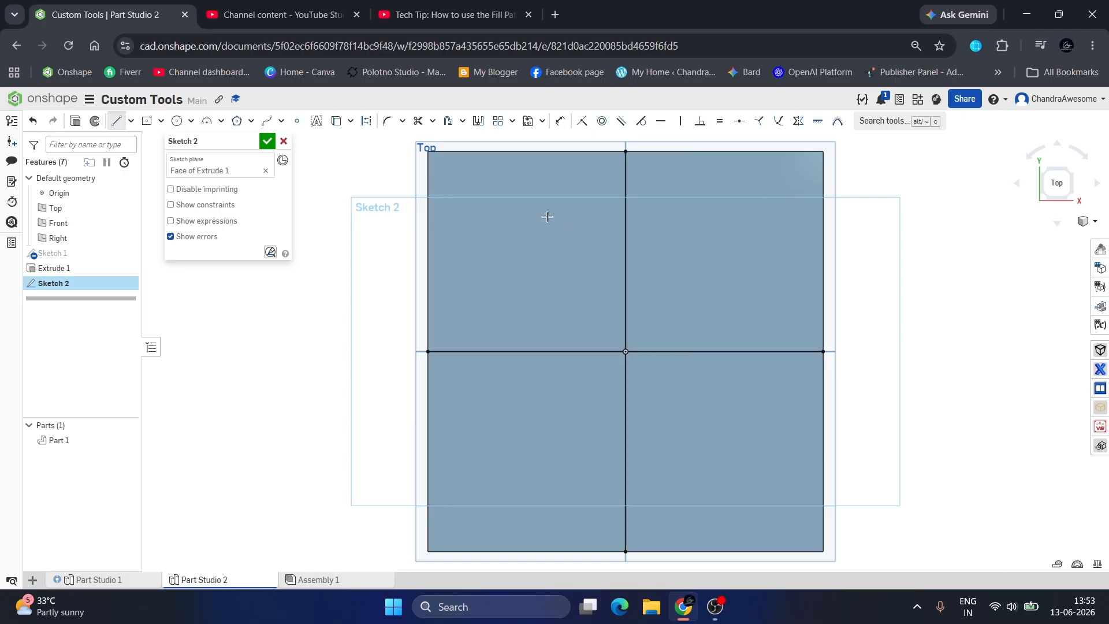
pyautogui.click(429, 151)
pyautogui.click(821, 549)
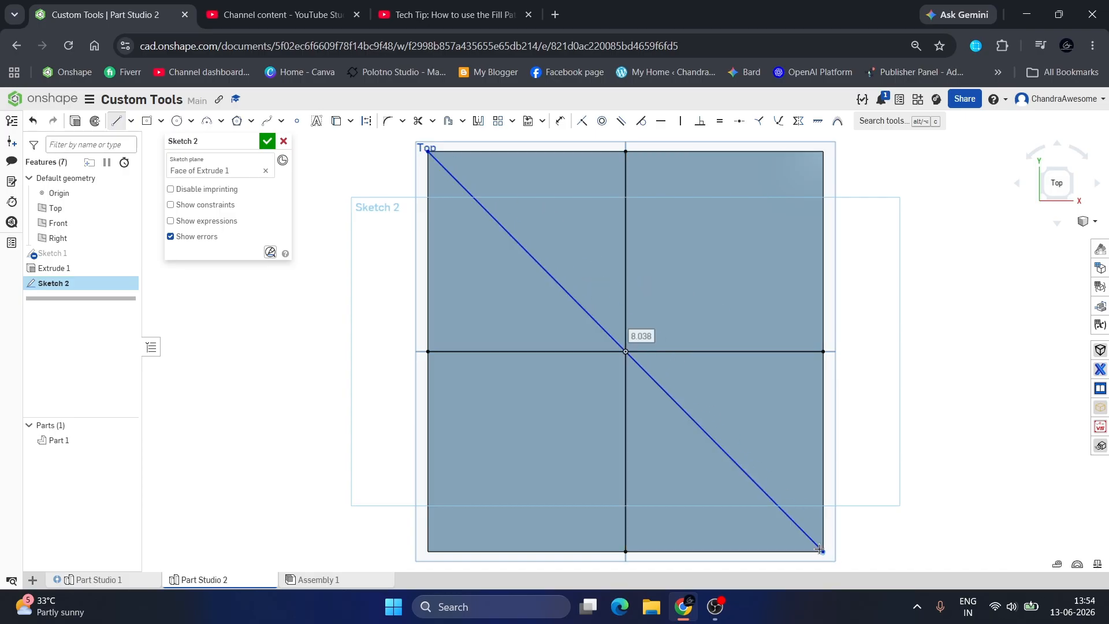
pyautogui.press('Escape')
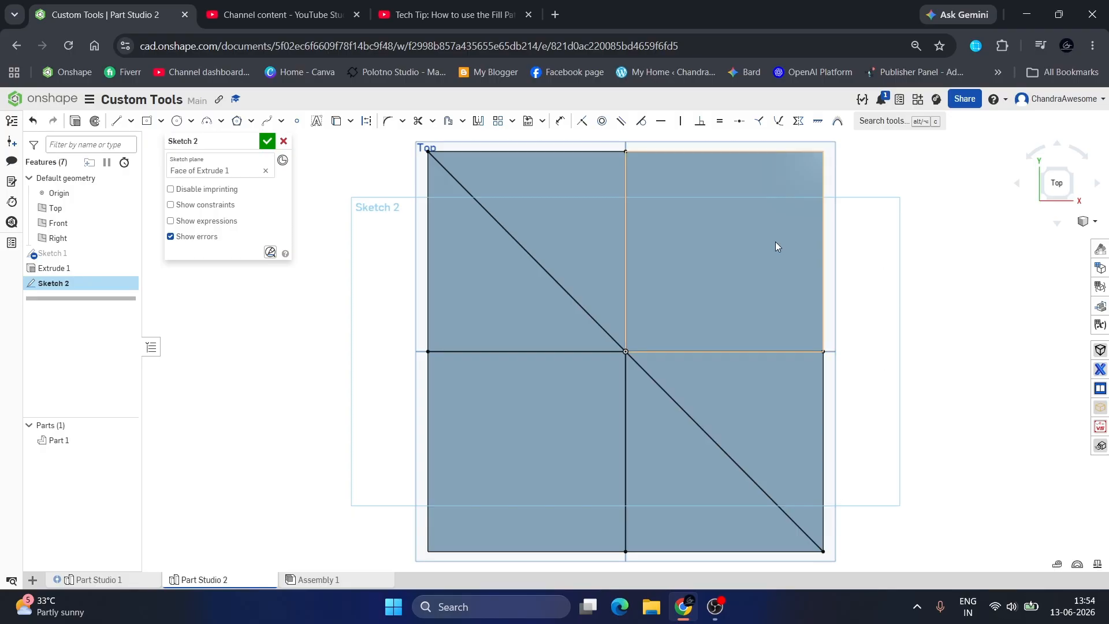
# Offset the diagonal line toward the front-left corner of the top face.
pyautogui.scroll(-3, 716, 228)
pyautogui.scroll(2, 702, 280)
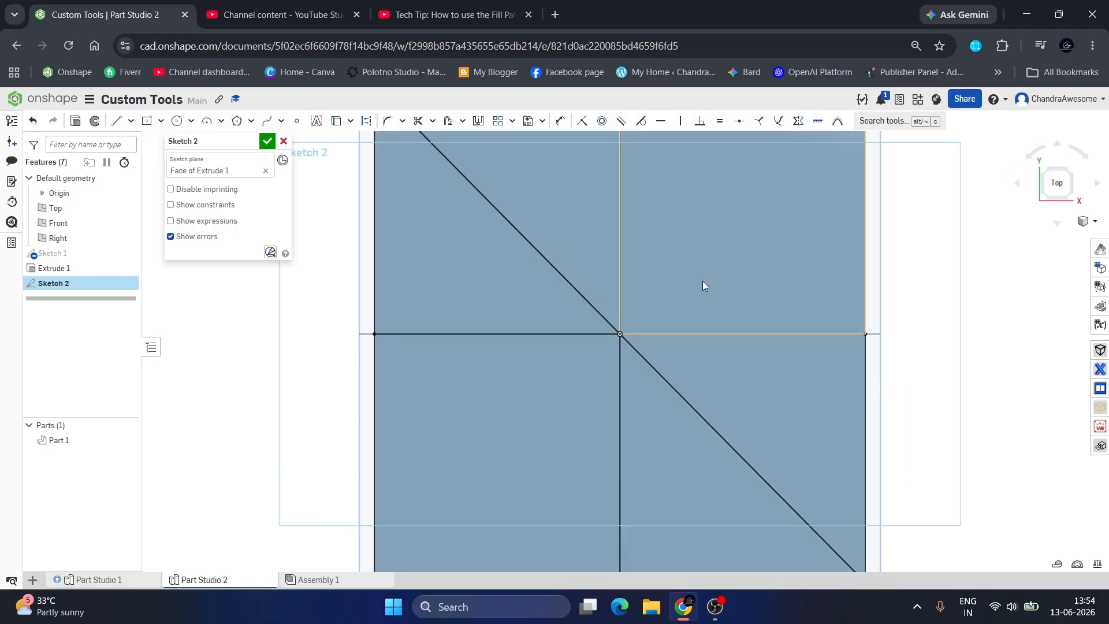
pyautogui.moveTo(702, 281); pyautogui.dragTo(719, 220, button='right')
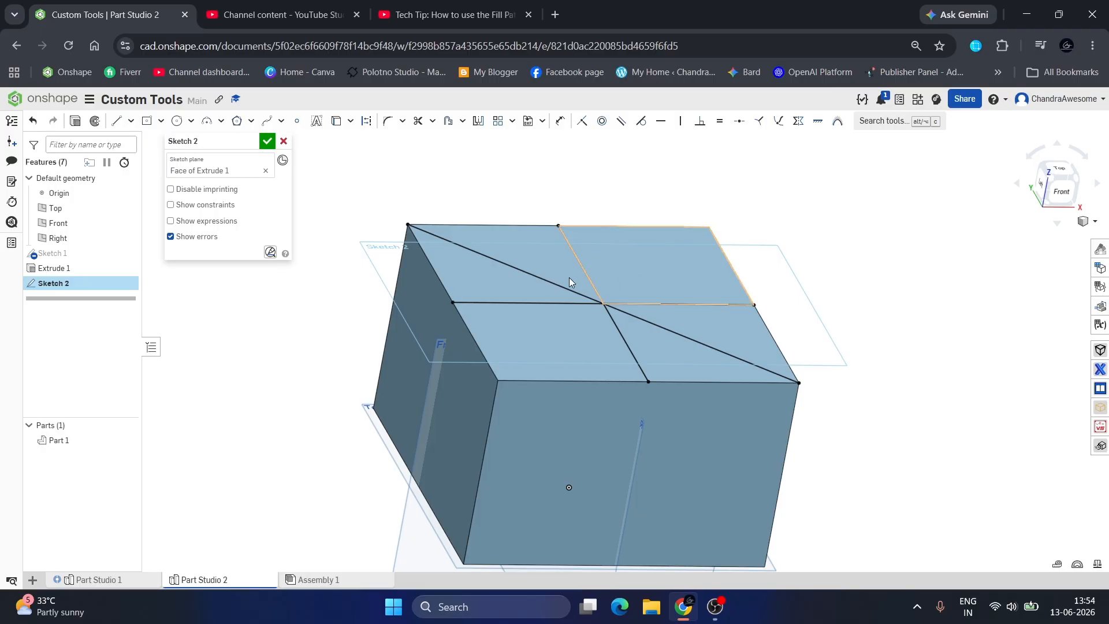
pyautogui.scroll(1, 538, 287)
pyautogui.moveTo(547, 289); pyautogui.dragTo(545, 288, button='right')
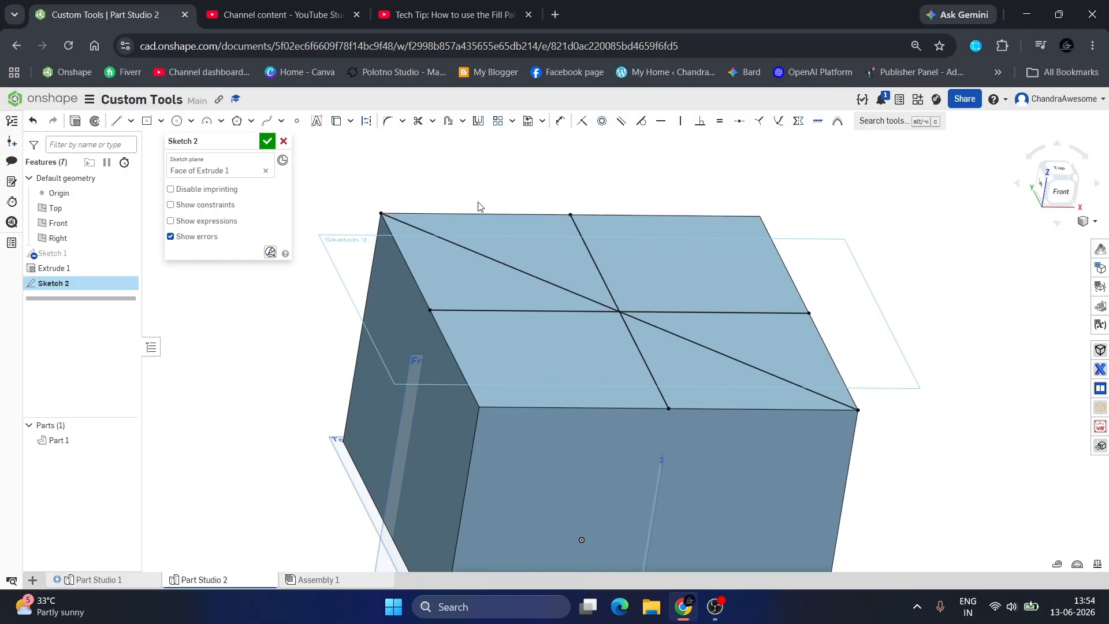
pyautogui.click(448, 120)
pyautogui.click(453, 244)
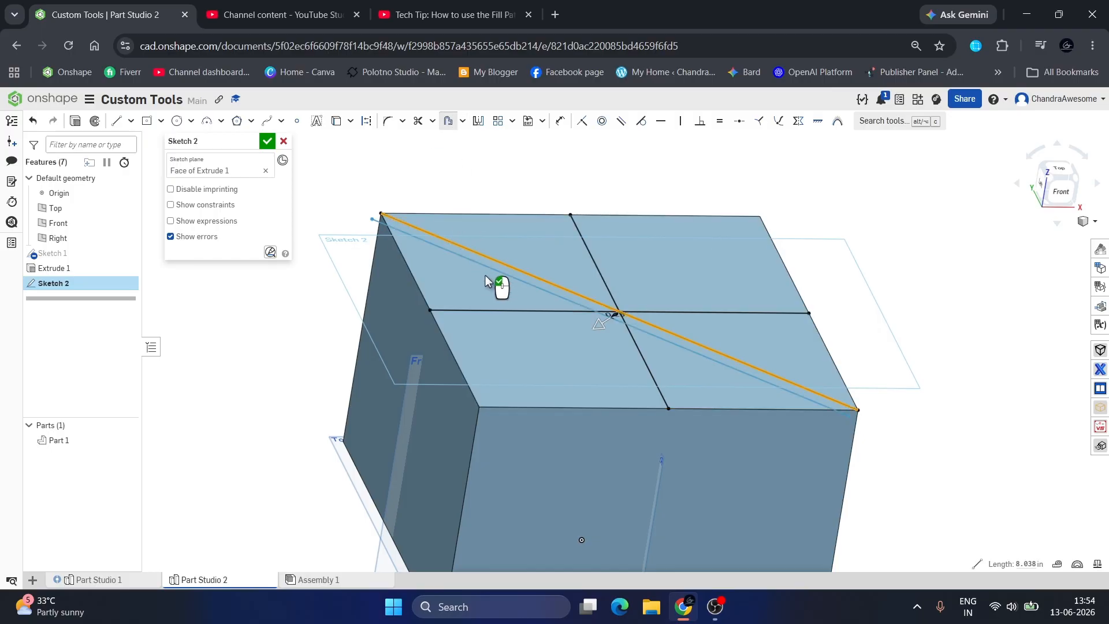
pyautogui.click(486, 311)
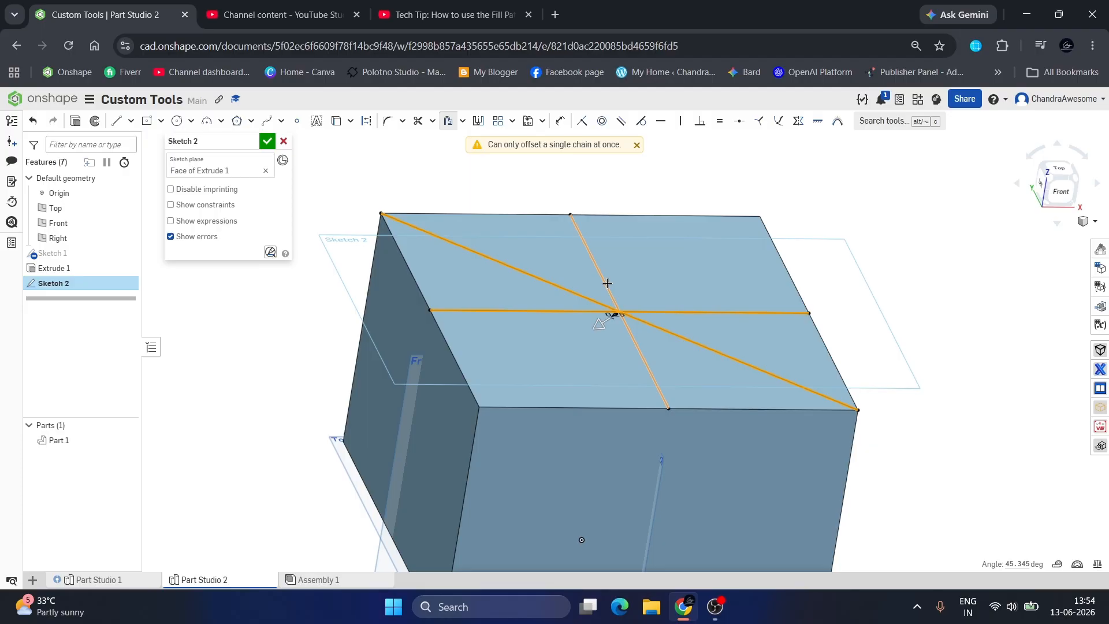
pyautogui.click(543, 312)
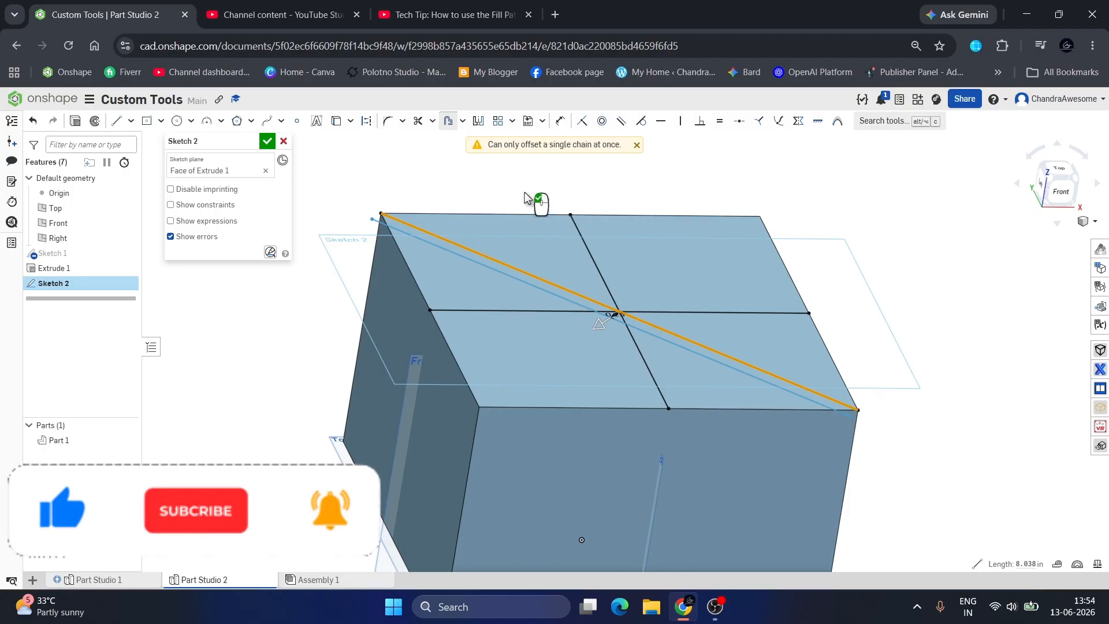
pyautogui.click(484, 255)
pyautogui.press('Return')
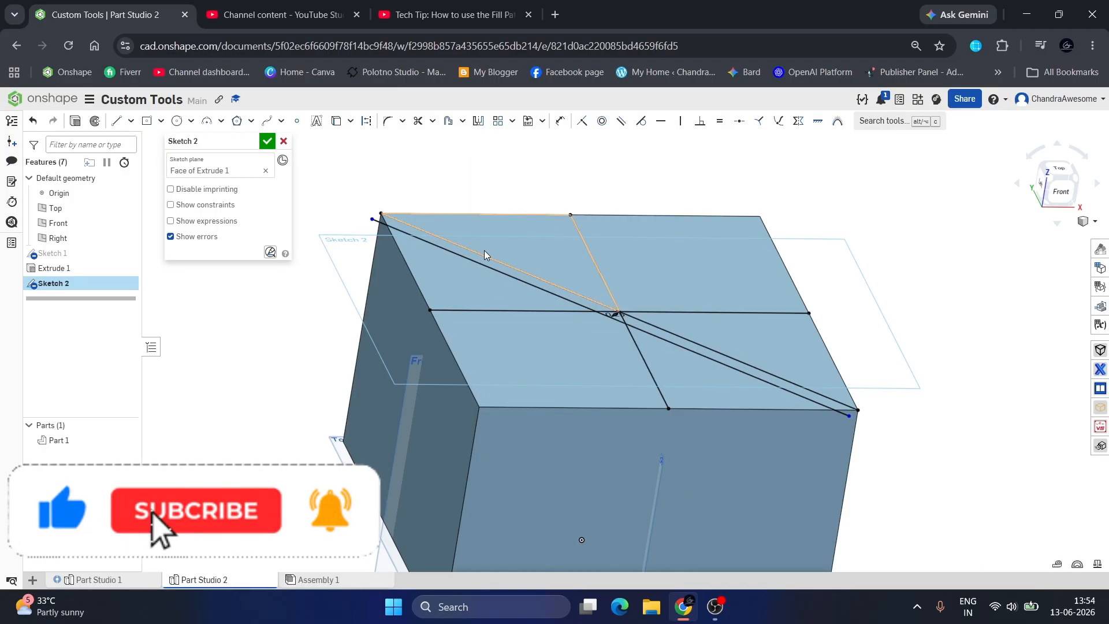
# Offset the horizontal centre line by 0.25 in toward the back edge of the top face.
pyautogui.click(462, 310)
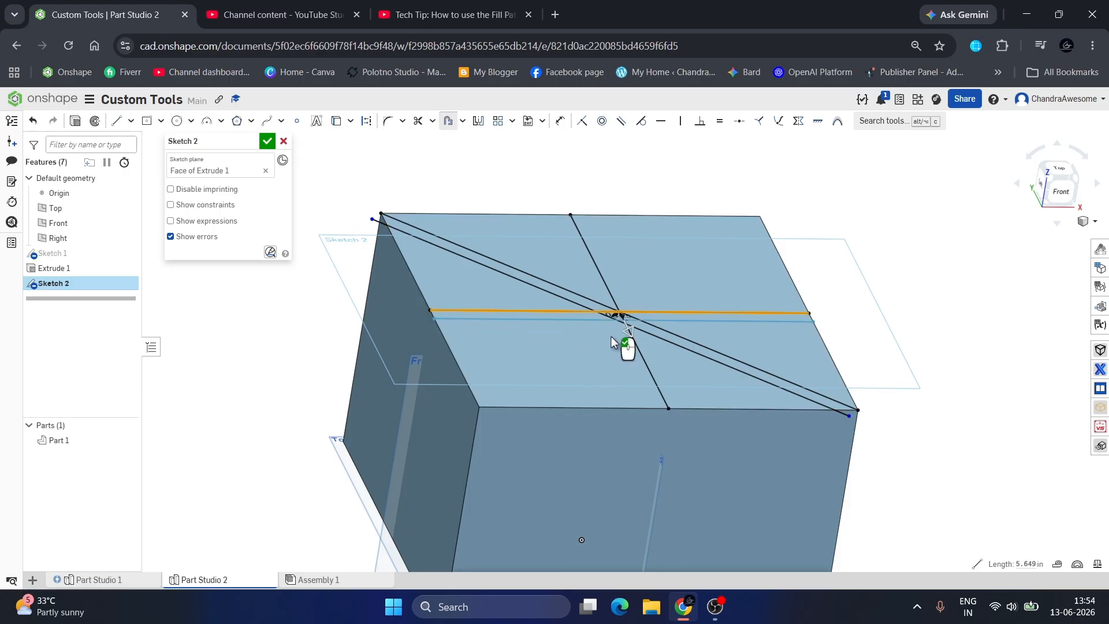
pyautogui.click(710, 225)
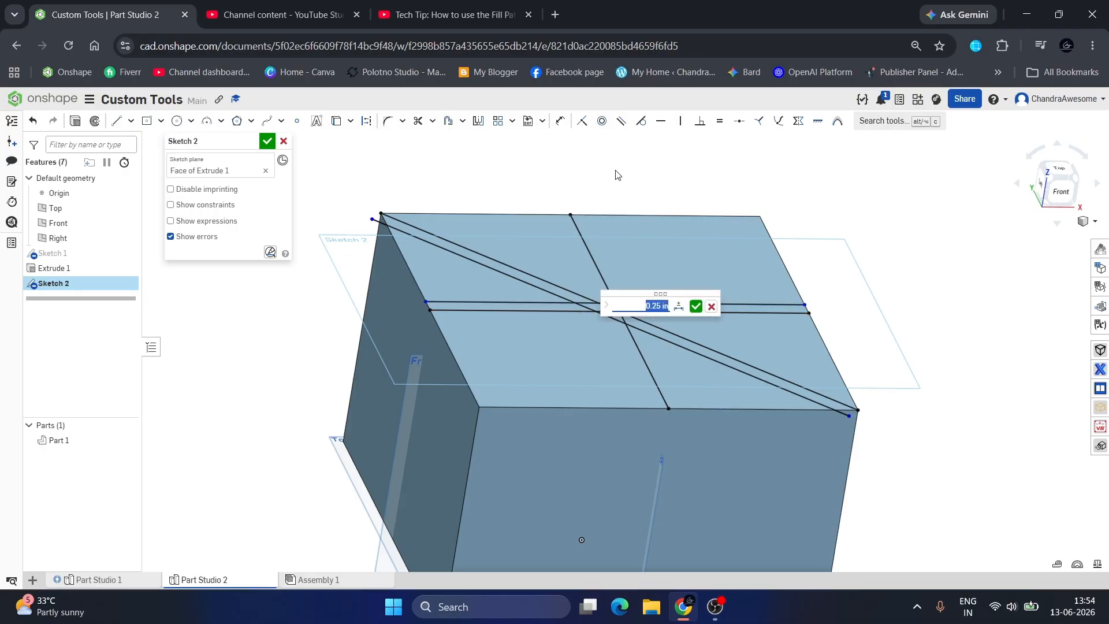
pyautogui.click(696, 307)
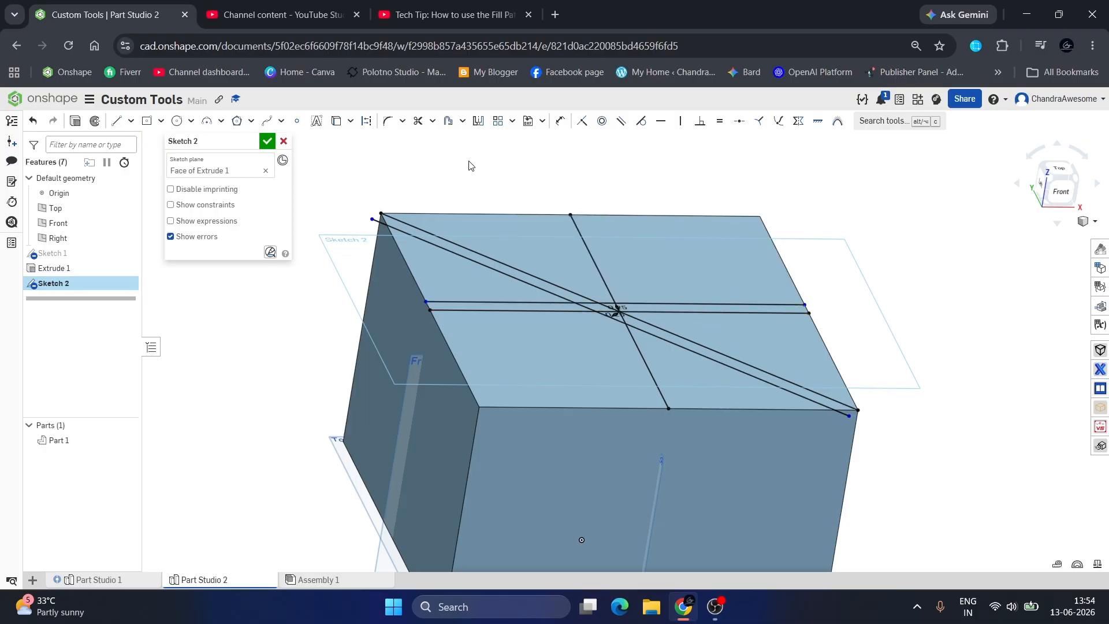
# Offset the left edge of the top face inward to mark the outer wall.
pyautogui.click(450, 129)
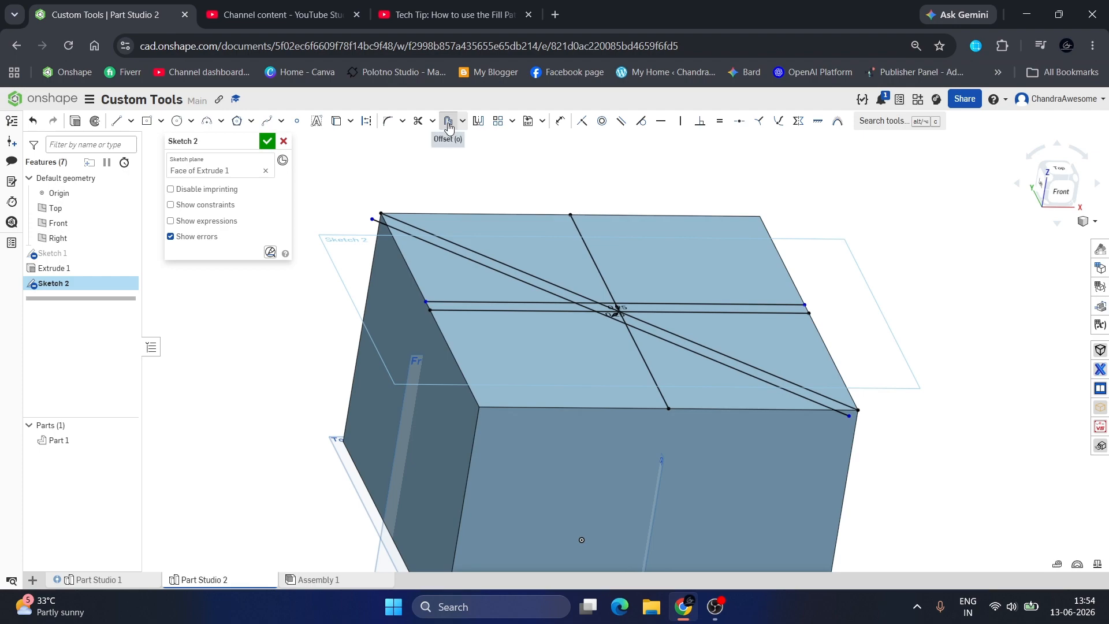
pyautogui.click(411, 277)
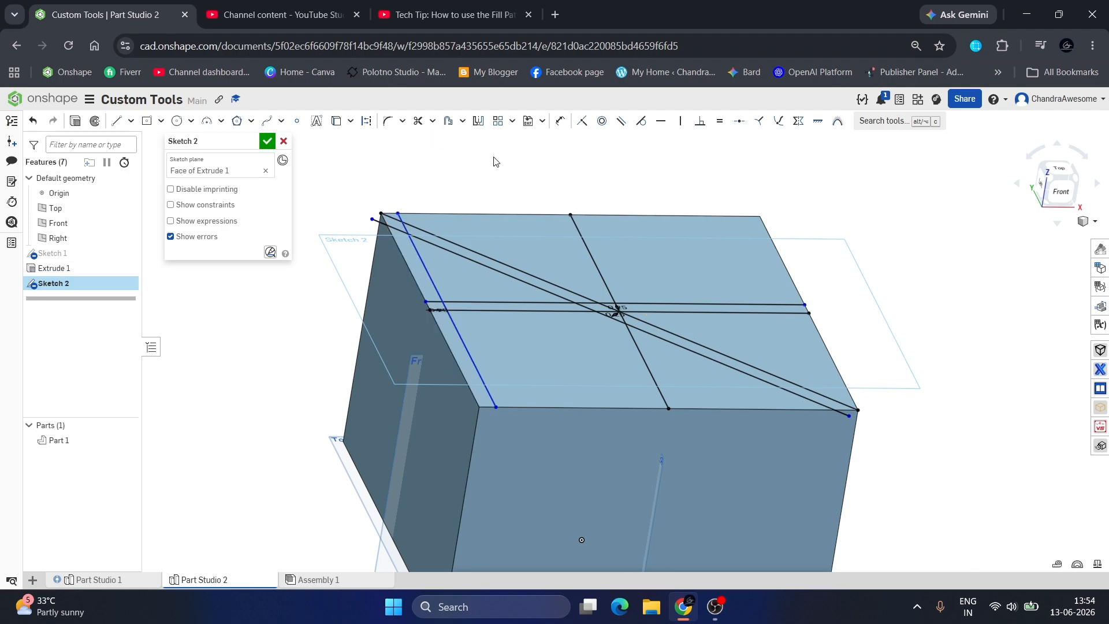
pyautogui.press('Return')
# Finish the rib sketch and cut the triangular region near the top face's back-left corner 1 in deep with a Remove extrude.
pyautogui.click(266, 142)
pyautogui.click(463, 292)
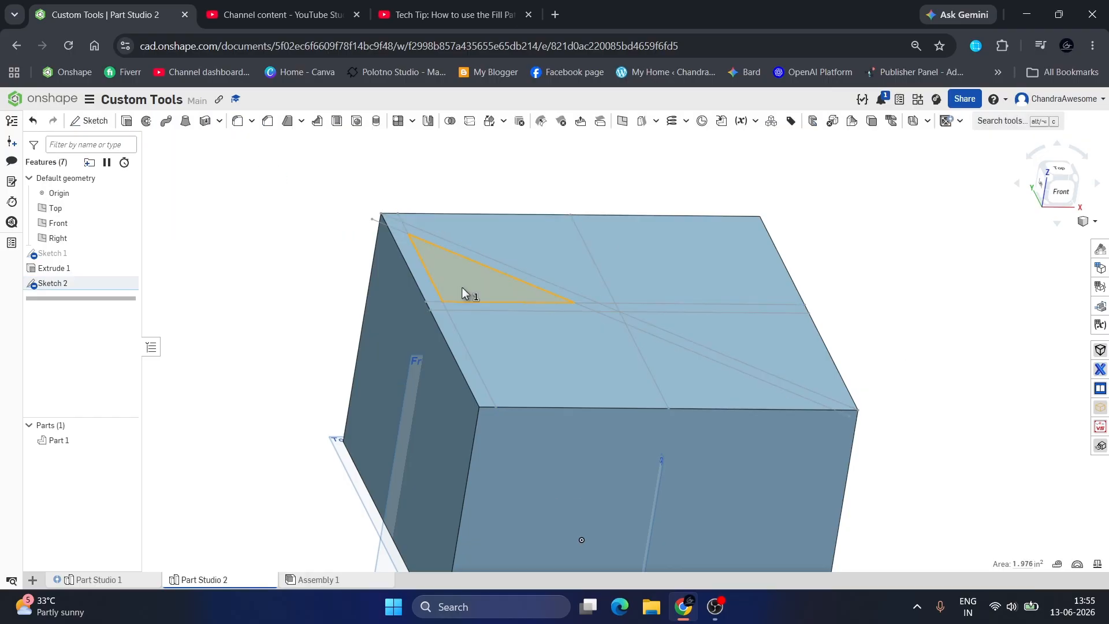
pyautogui.click(127, 122)
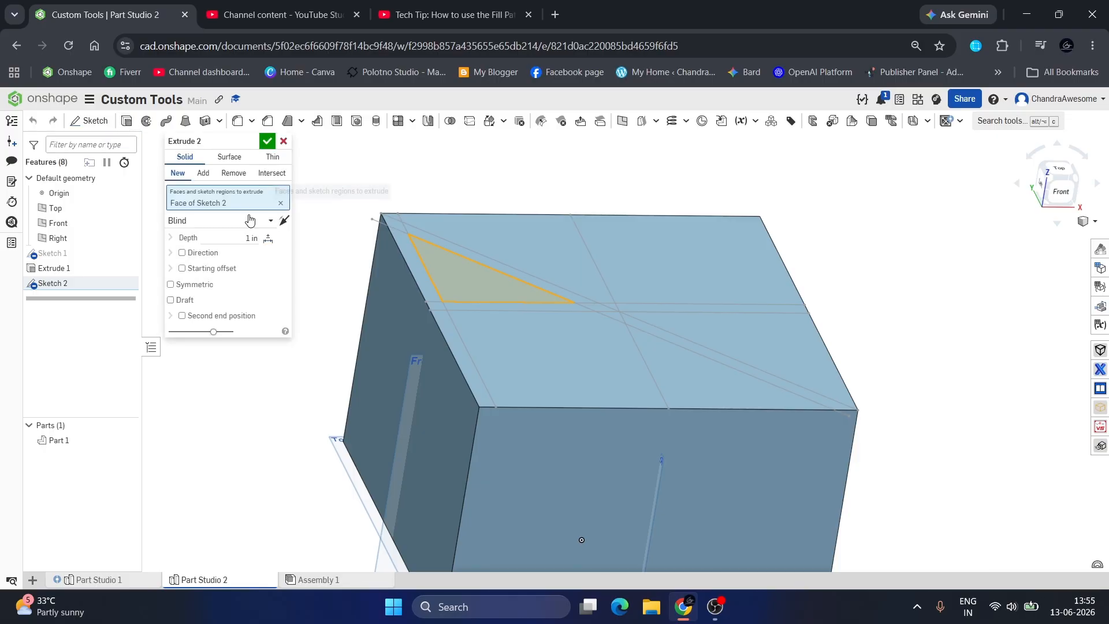
pyautogui.click(232, 174)
pyautogui.scroll(3, 401, 223)
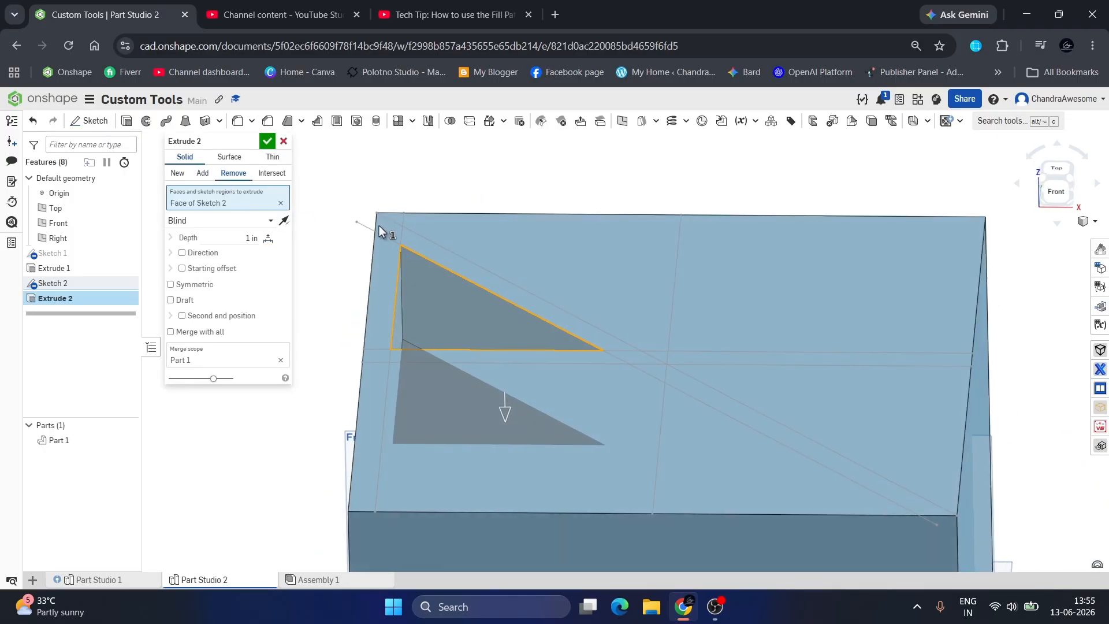
pyautogui.click(267, 141)
pyautogui.scroll(-3, 480, 249)
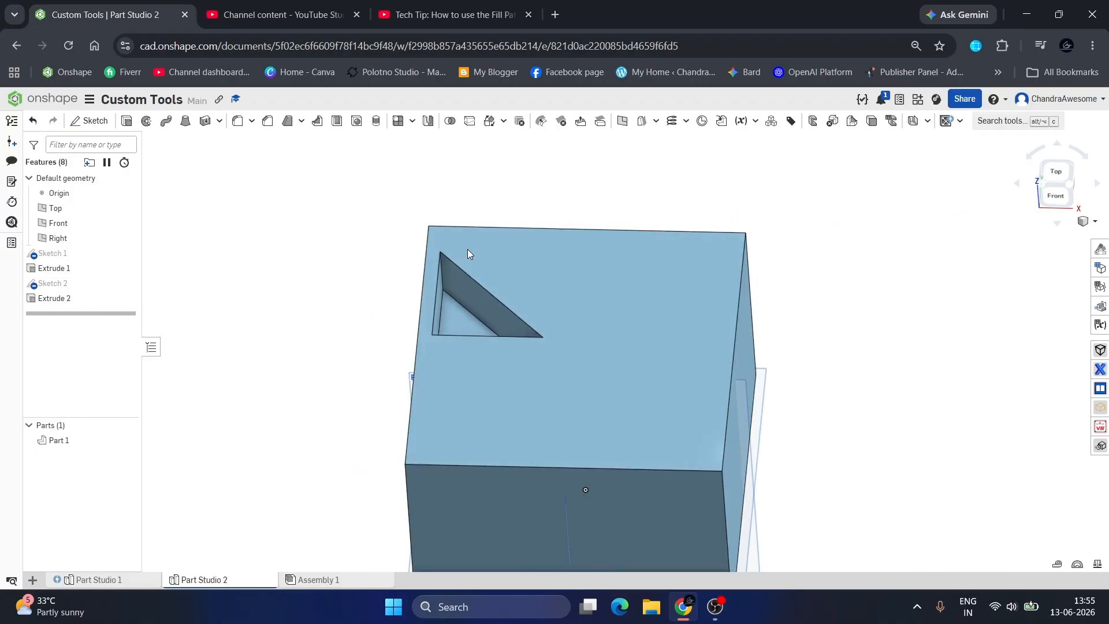
pyautogui.moveTo(468, 249); pyautogui.dragTo(473, 253, button='right')
pyautogui.scroll(5, 440, 264)
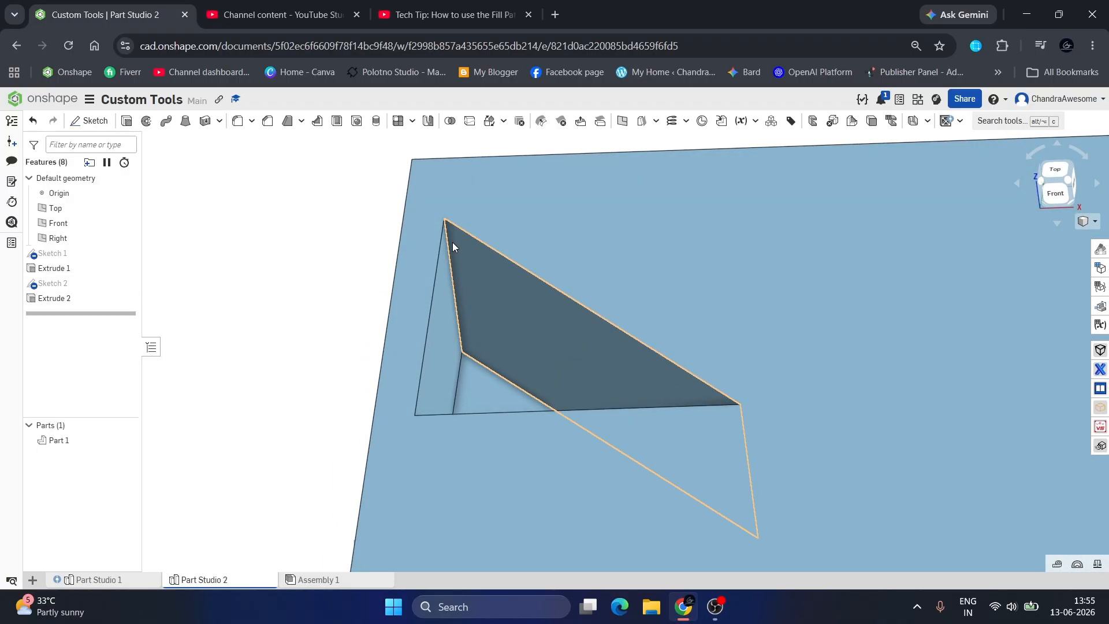
pyautogui.scroll(4, 450, 240)
pyautogui.scroll(-9, 448, 239)
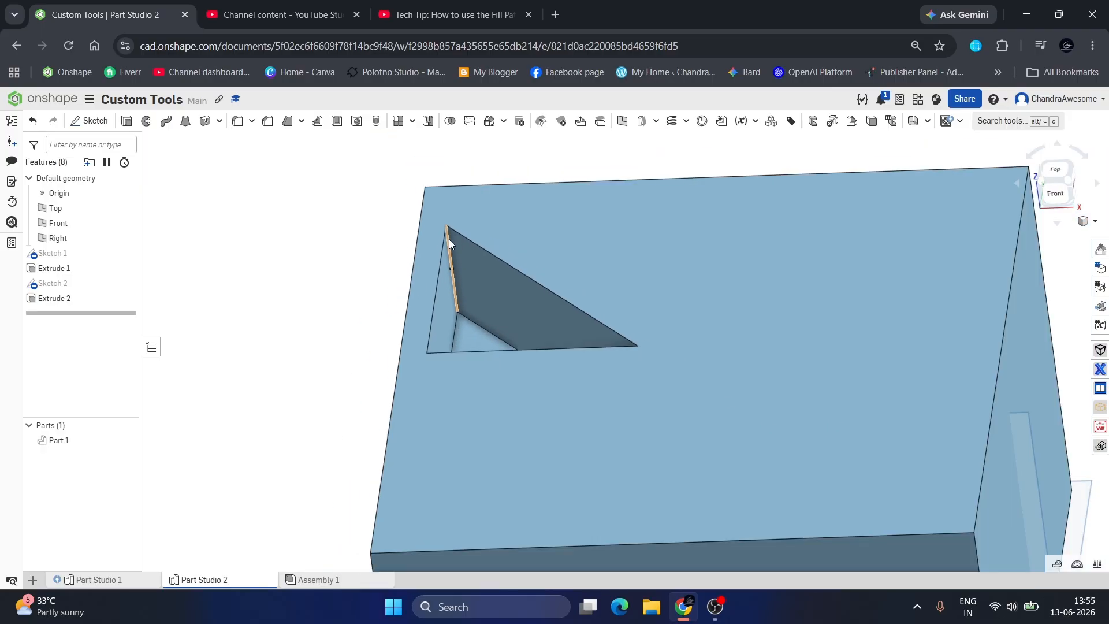
pyautogui.hotkey('shift', 'f')
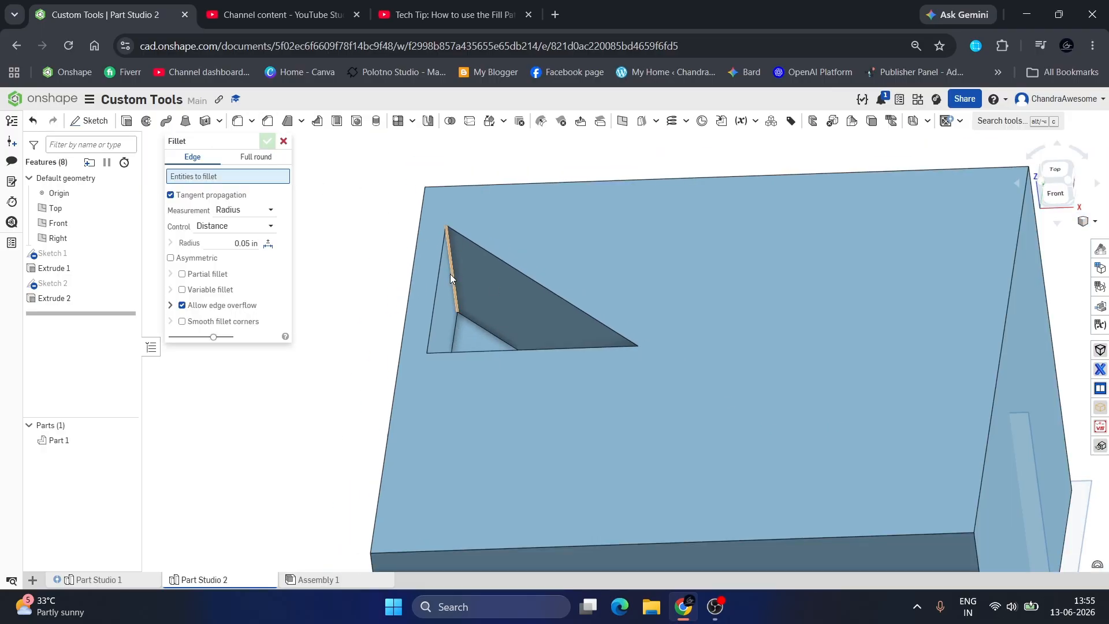
pyautogui.click(450, 273)
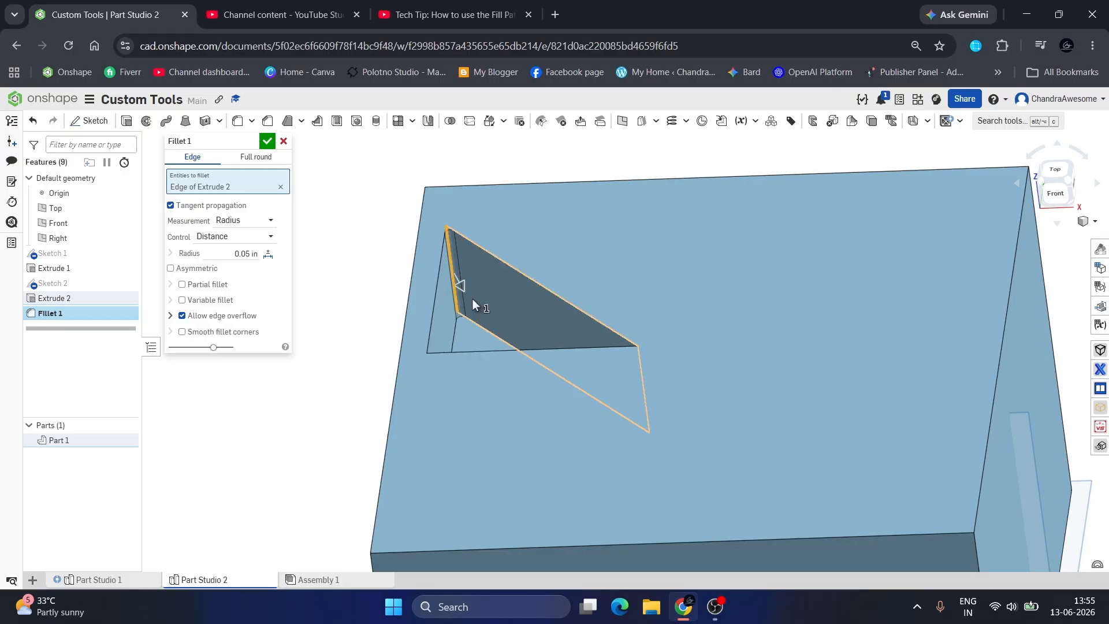
pyautogui.scroll(-4, 479, 228)
pyautogui.moveTo(479, 228); pyautogui.dragTo(508, 246, button='right')
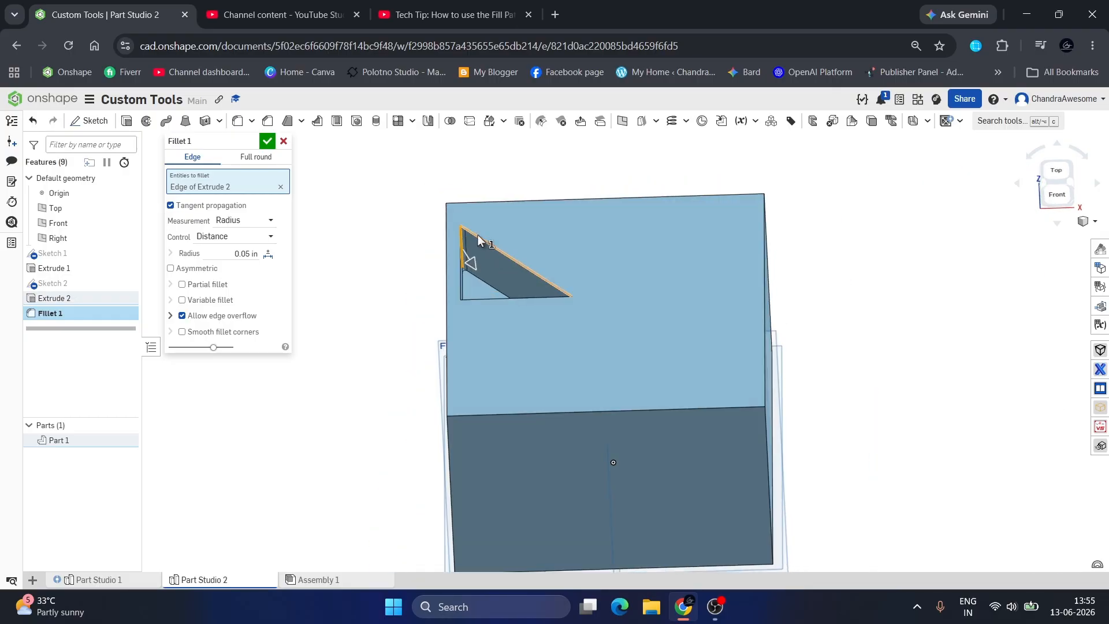
pyautogui.click(323, 174)
pyautogui.click(283, 141)
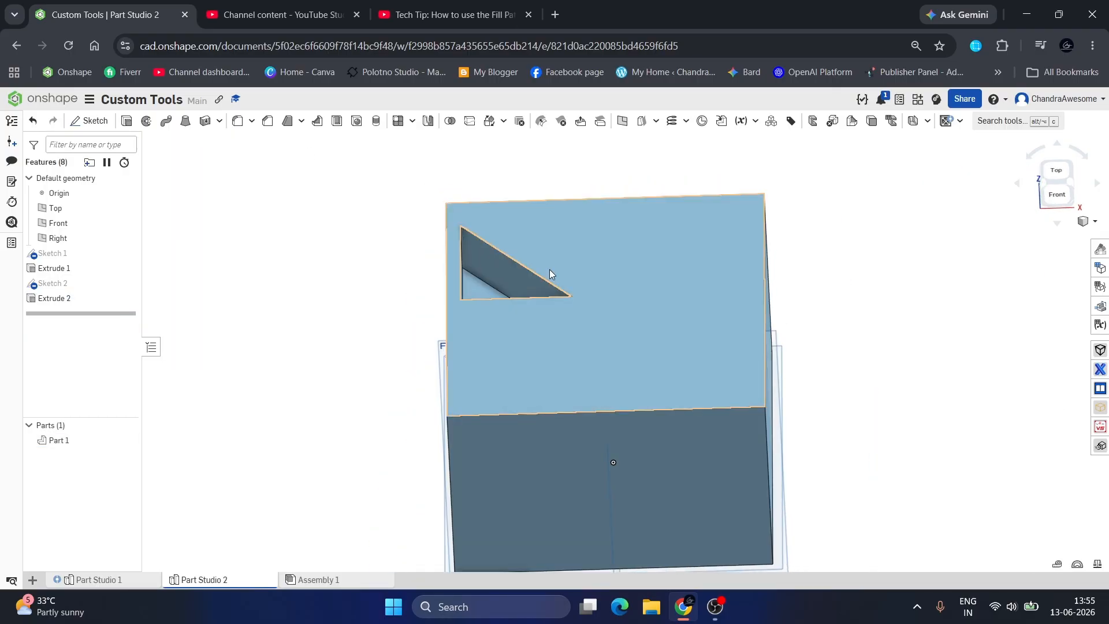
# Delete the offset diagonal, vertical and horizontal lines from Sketch 2, and delete the Extrude 2 pocket cut.
pyautogui.scroll(3, 549, 269)
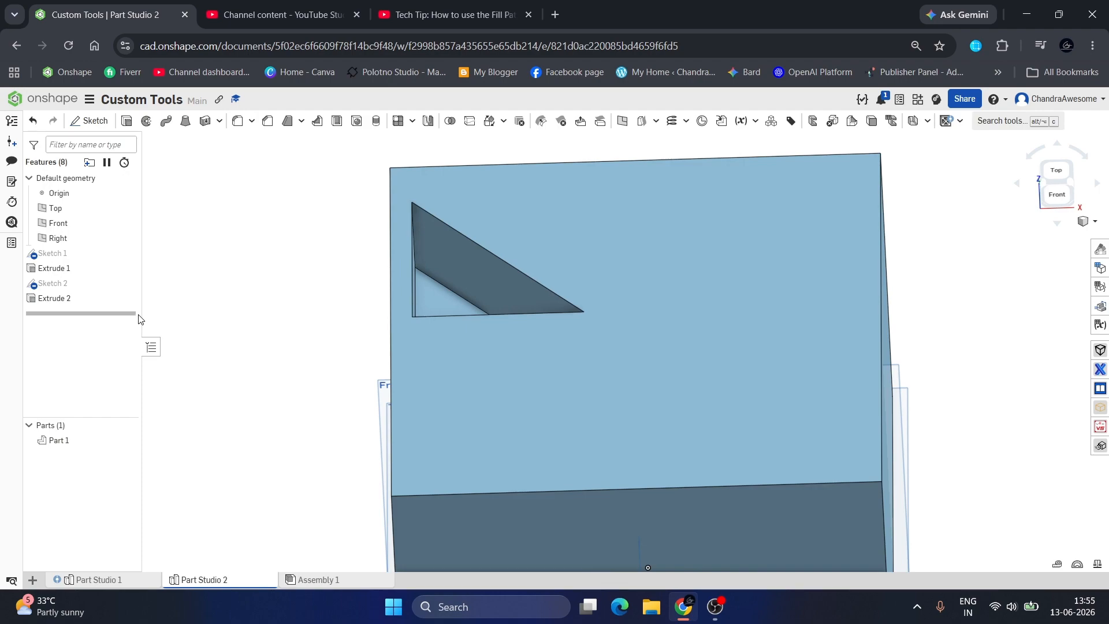
pyautogui.rightClick(77, 286)
pyautogui.click(305, 298)
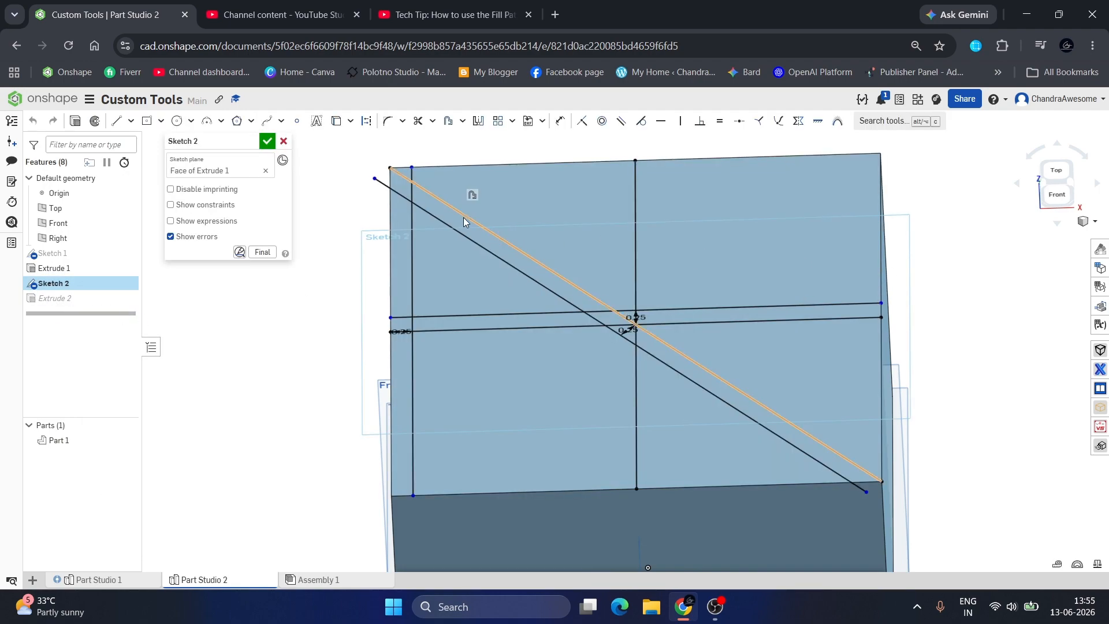
pyautogui.scroll(2, 452, 219)
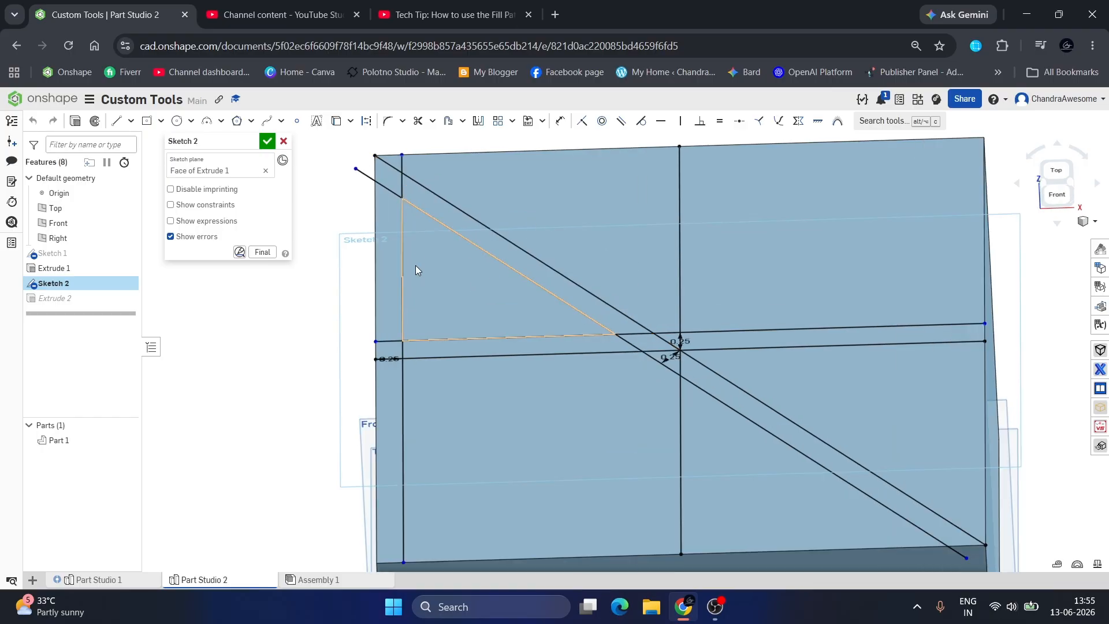
pyautogui.click(441, 221)
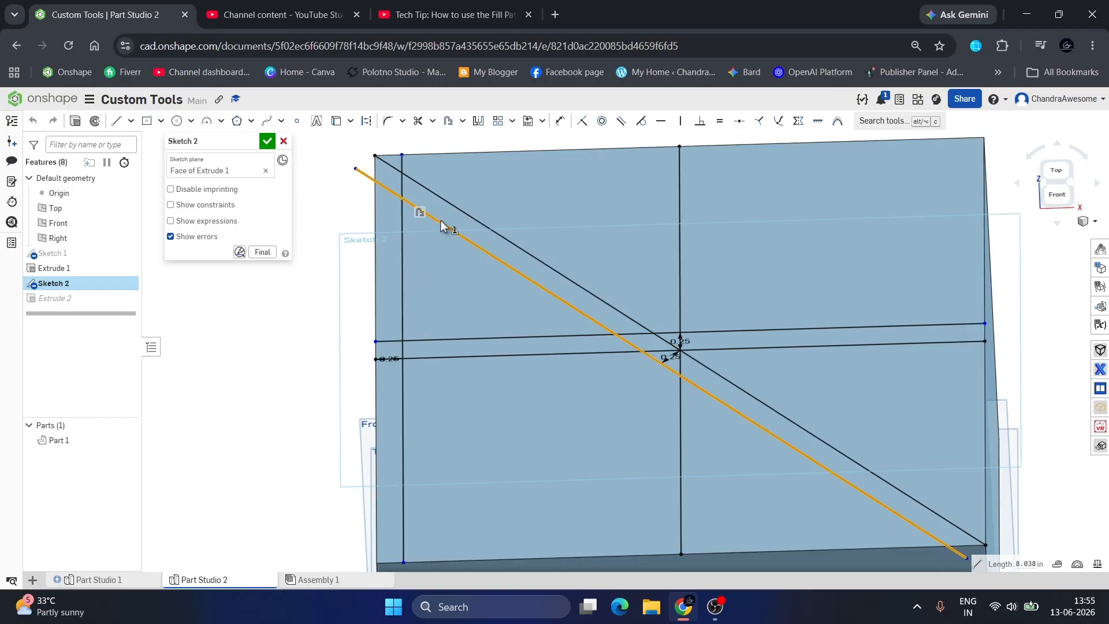
pyautogui.click(403, 247)
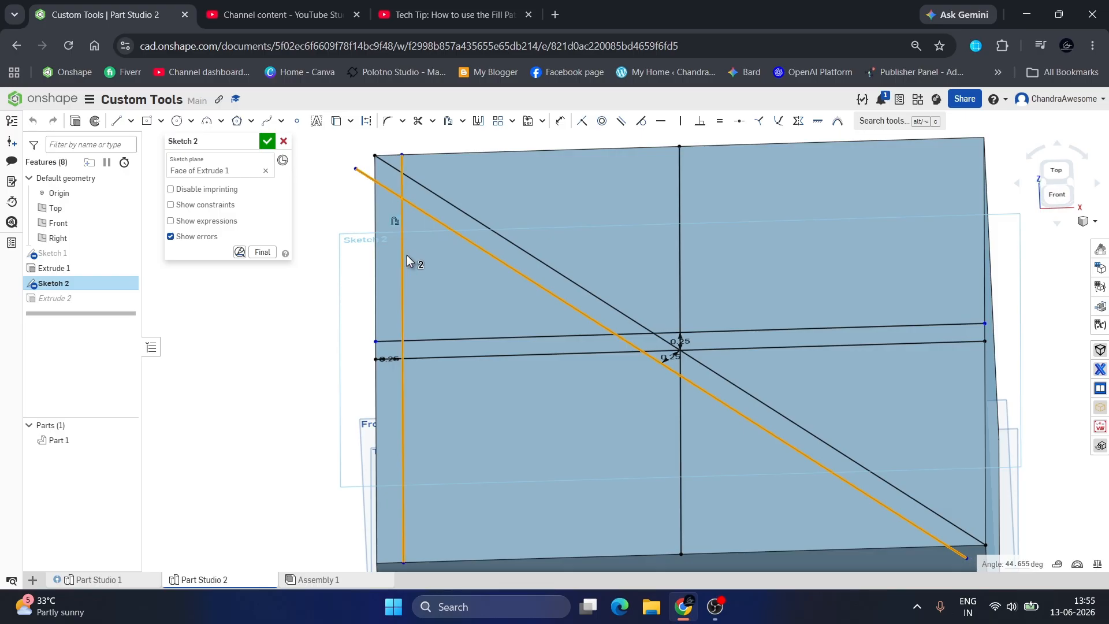
pyautogui.click(423, 340)
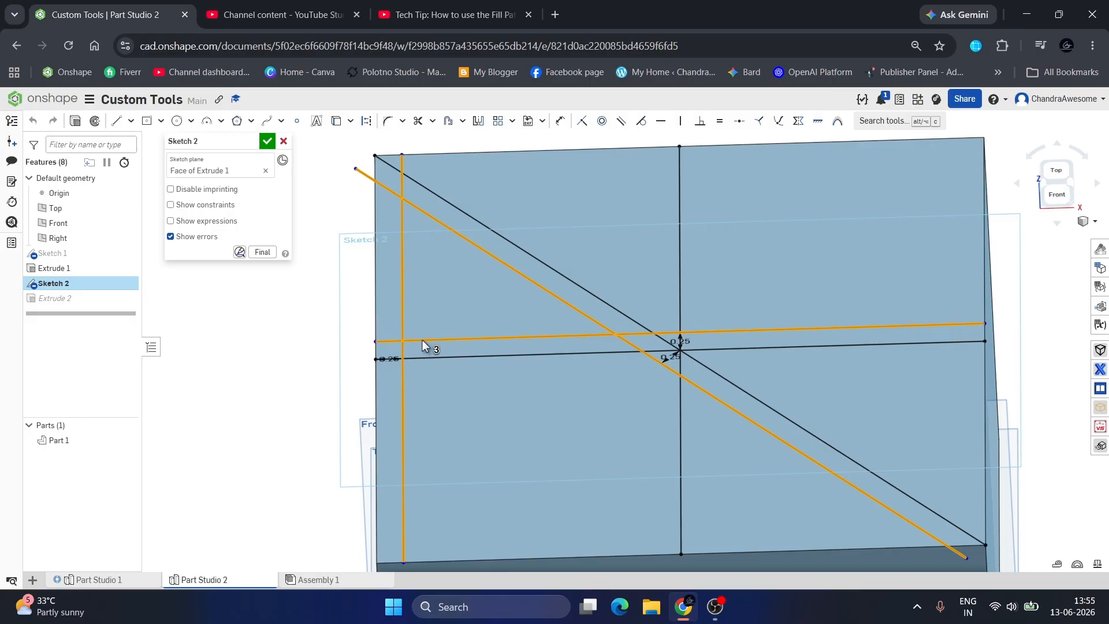
pyautogui.press('Delete')
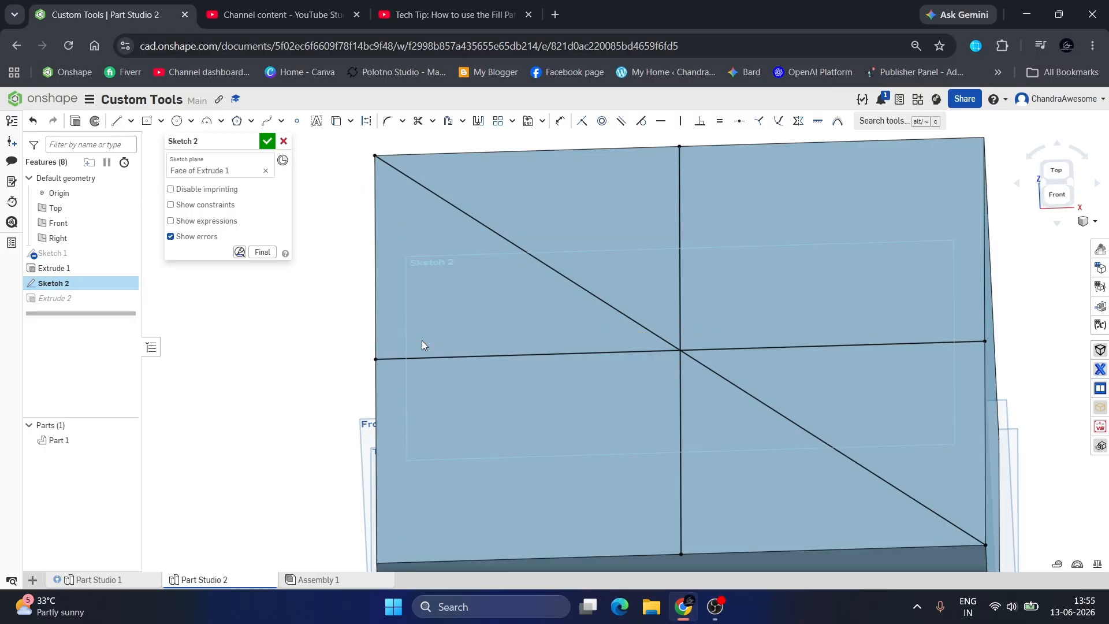
pyautogui.click(267, 141)
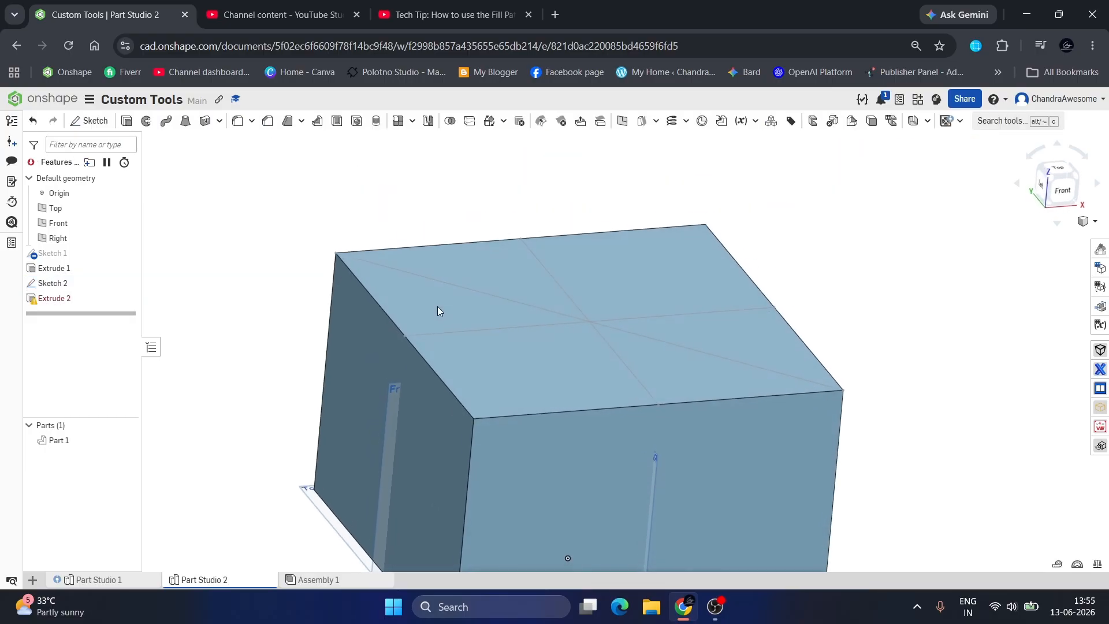
pyautogui.rightClick(102, 297)
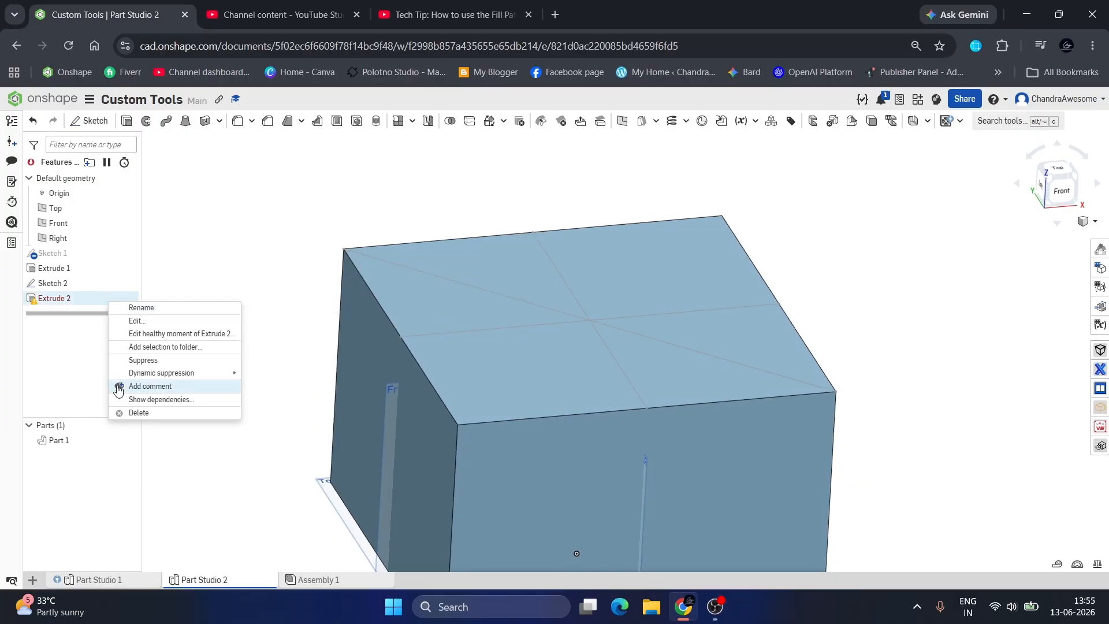
pyautogui.click(138, 413)
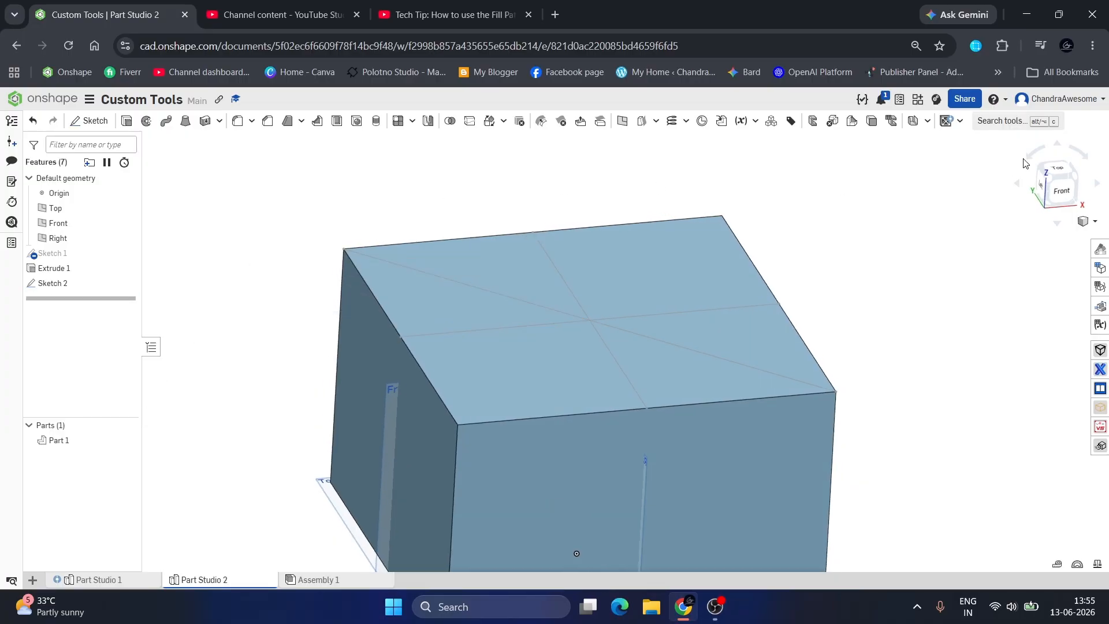
# Start a Lighten feature and choose all six sketch regions on the block's top face as the faces to remove.
pyautogui.click(944, 121)
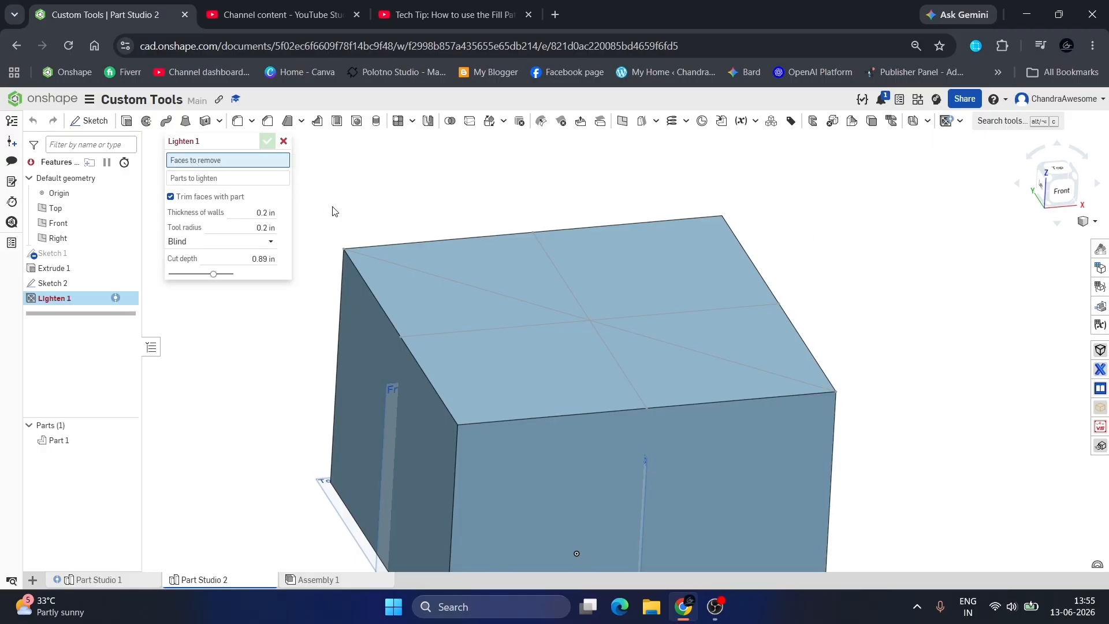
pyautogui.click(402, 299)
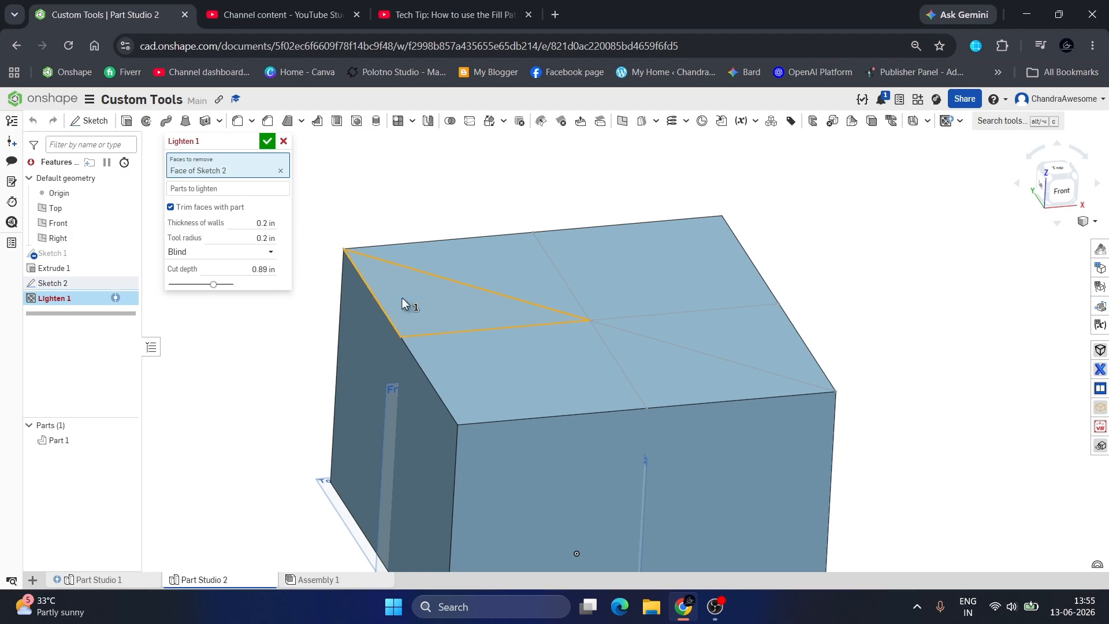
pyautogui.click(518, 268)
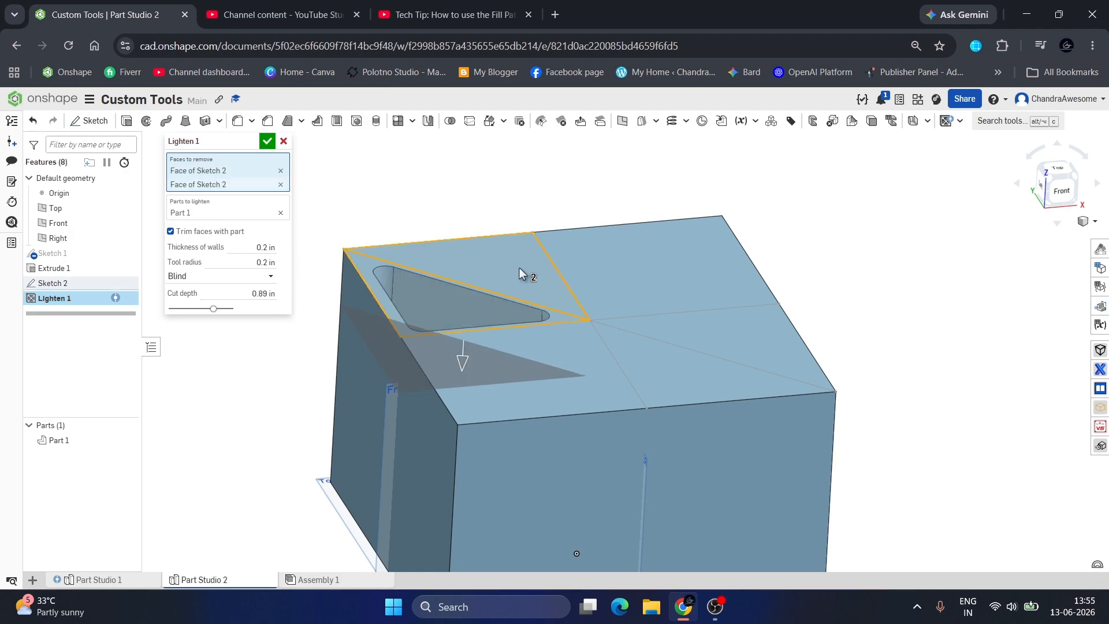
pyautogui.click(632, 255)
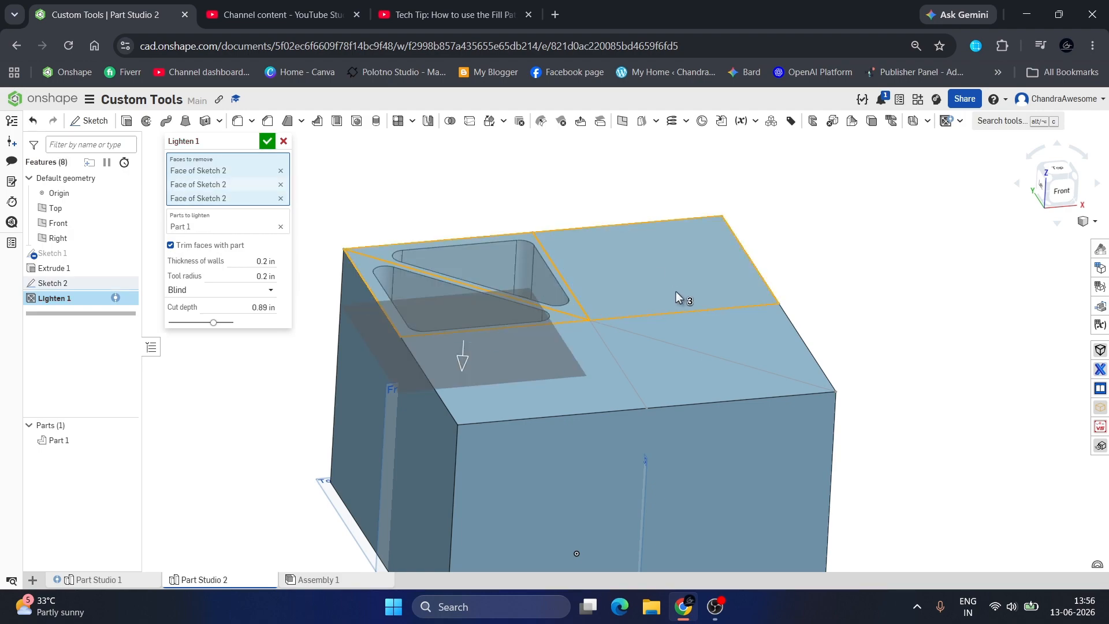
pyautogui.click(729, 336)
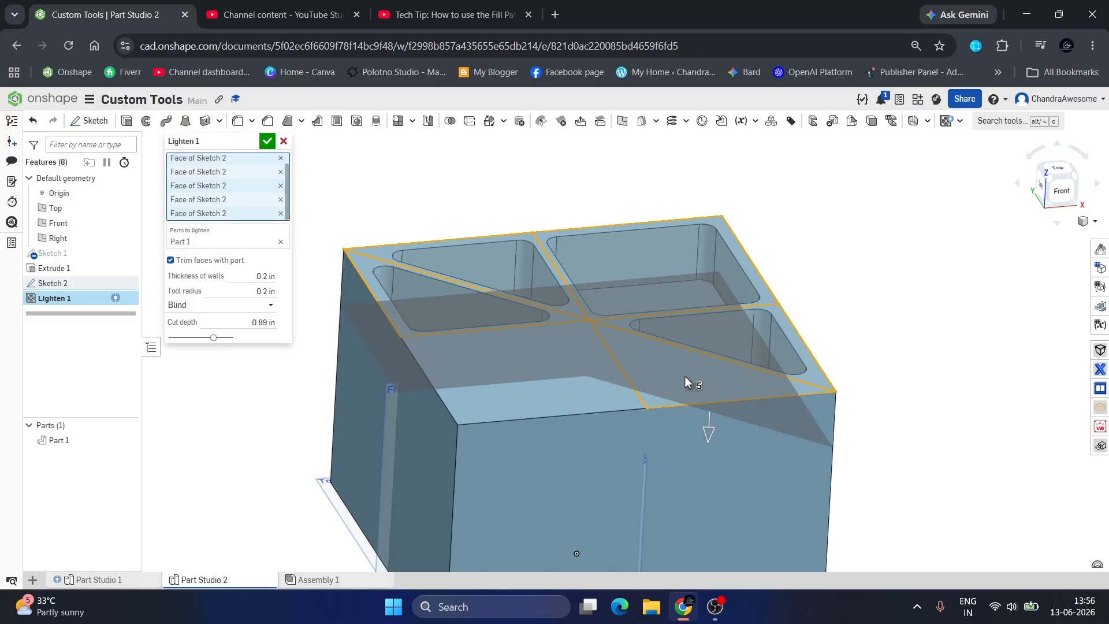
pyautogui.click(552, 376)
pyautogui.click(551, 376)
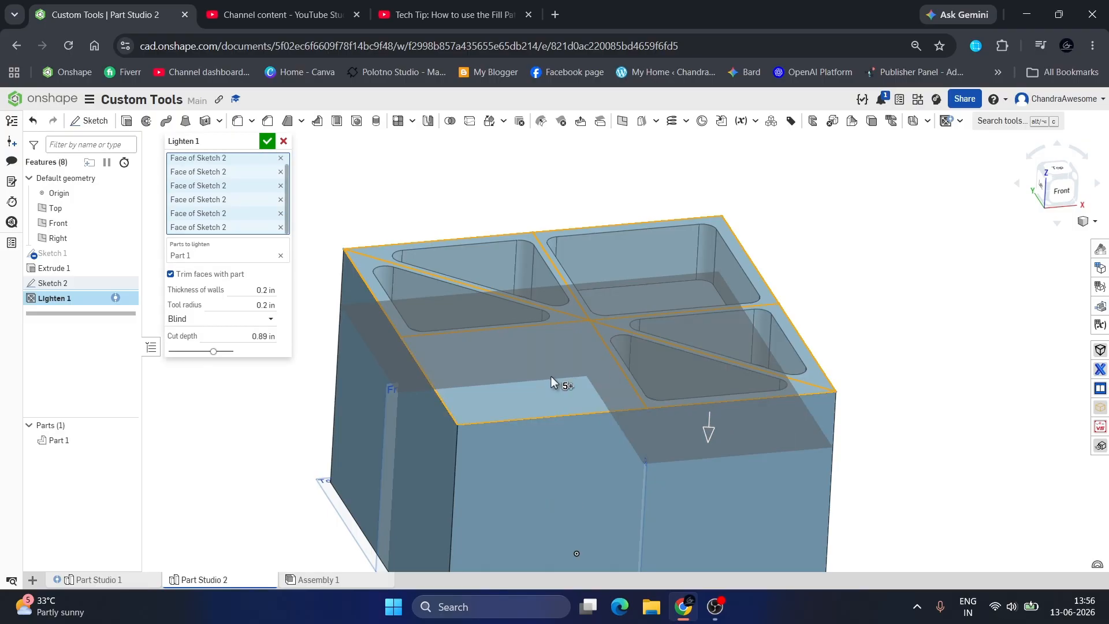
# Examine the previewed Lighten pockets, their rounded corners and the ribs between them from several angles.
pyautogui.scroll(2, 545, 336)
pyautogui.moveTo(545, 336); pyautogui.dragTo(500, 279, button='right')
pyautogui.scroll(-2, 545, 341)
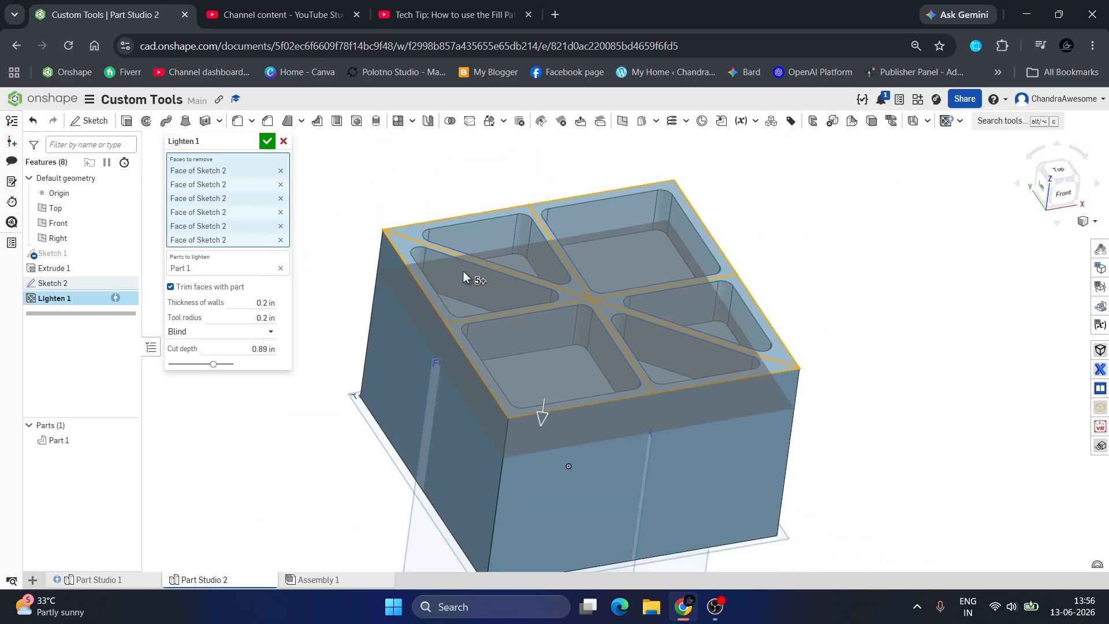
pyautogui.scroll(1, 463, 272)
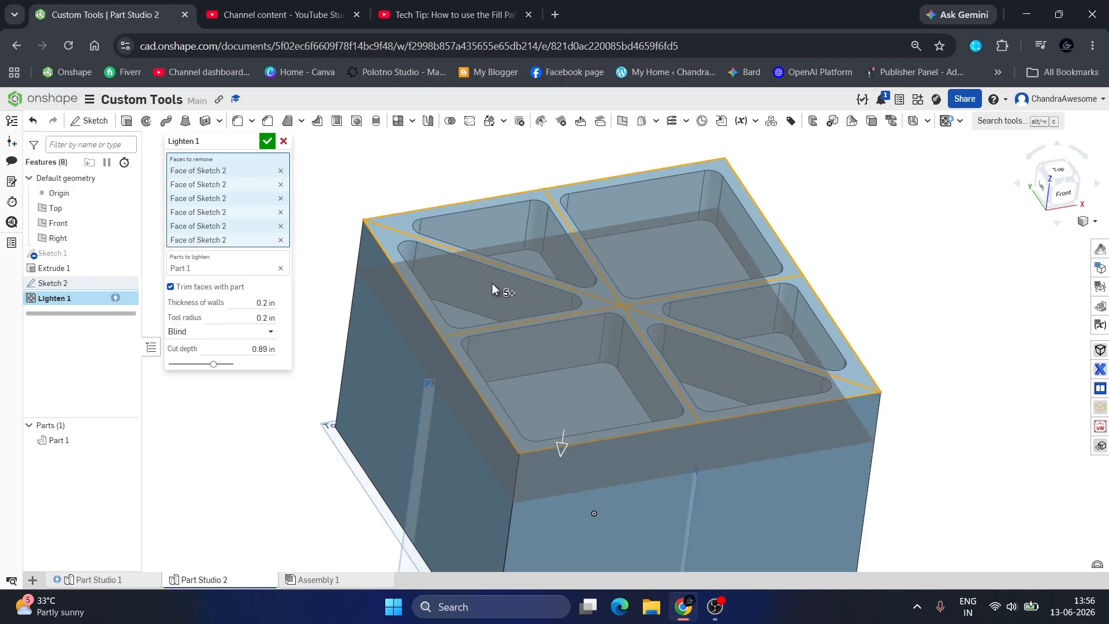
pyautogui.moveTo(492, 283); pyautogui.dragTo(562, 235, button='right')
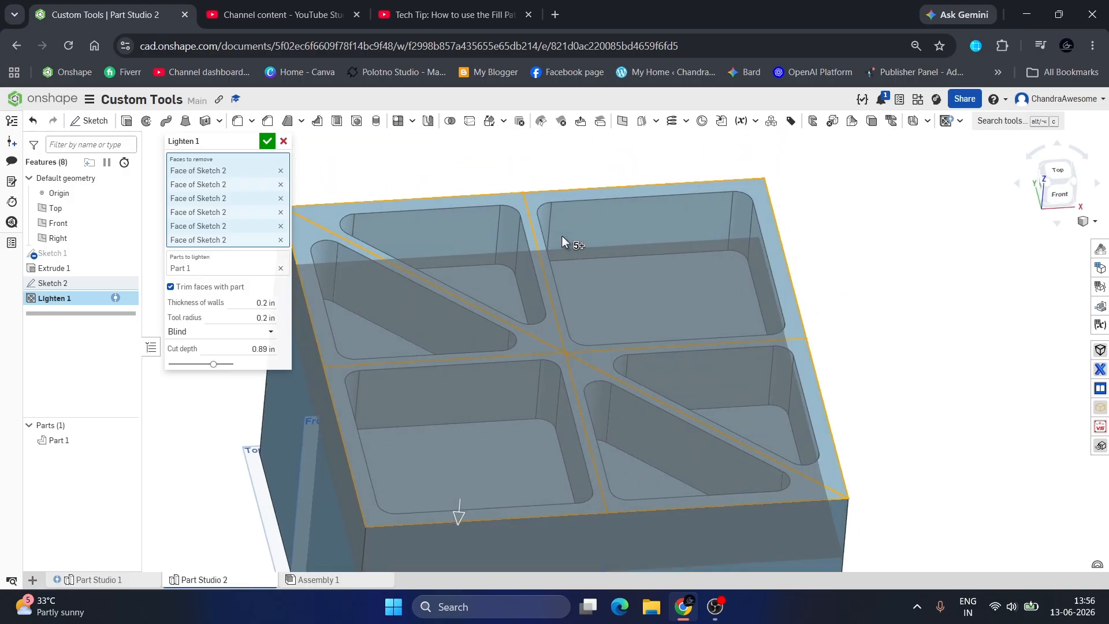
pyautogui.scroll(-3, 600, 256)
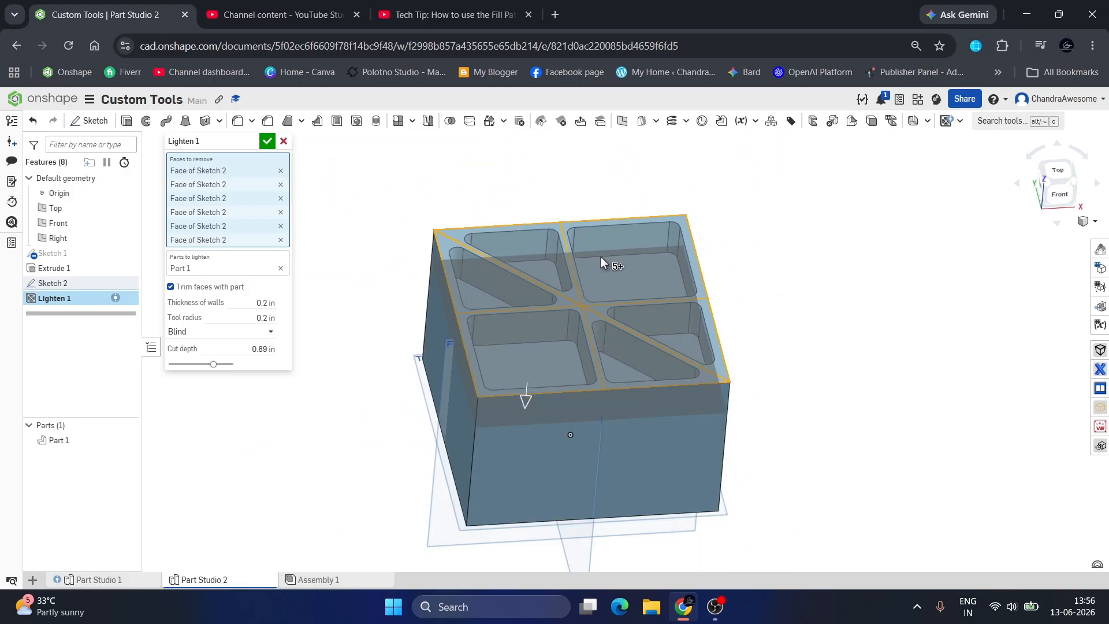
pyautogui.scroll(-3, 634, 280)
pyautogui.scroll(5, 462, 264)
pyautogui.moveTo(638, 346); pyautogui.dragTo(655, 303, button='right')
pyautogui.click(561, 257)
pyautogui.scroll(-4, 435, 232)
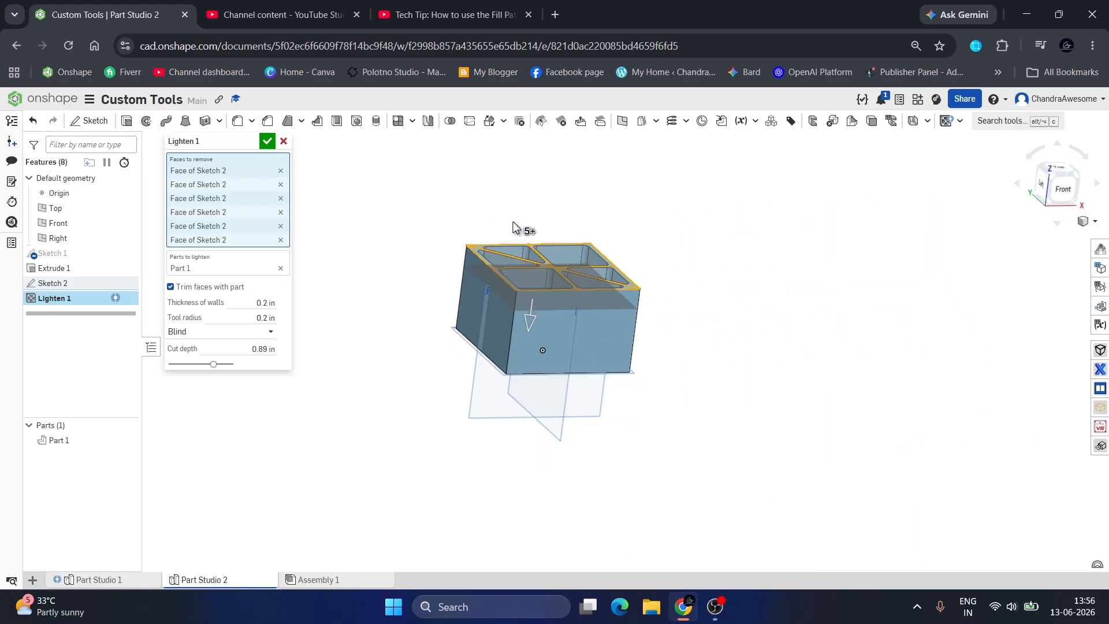
pyautogui.scroll(3, 514, 223)
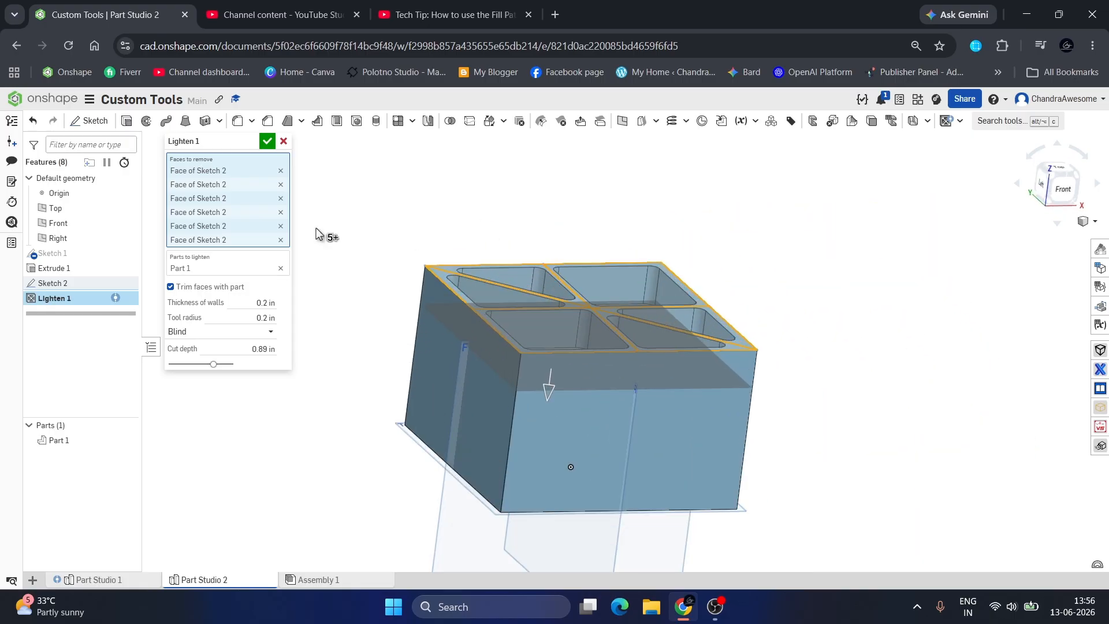
# Set the wall thickness of the Lighten feature on Part 1 to 0.1 in.
pyautogui.click(190, 261)
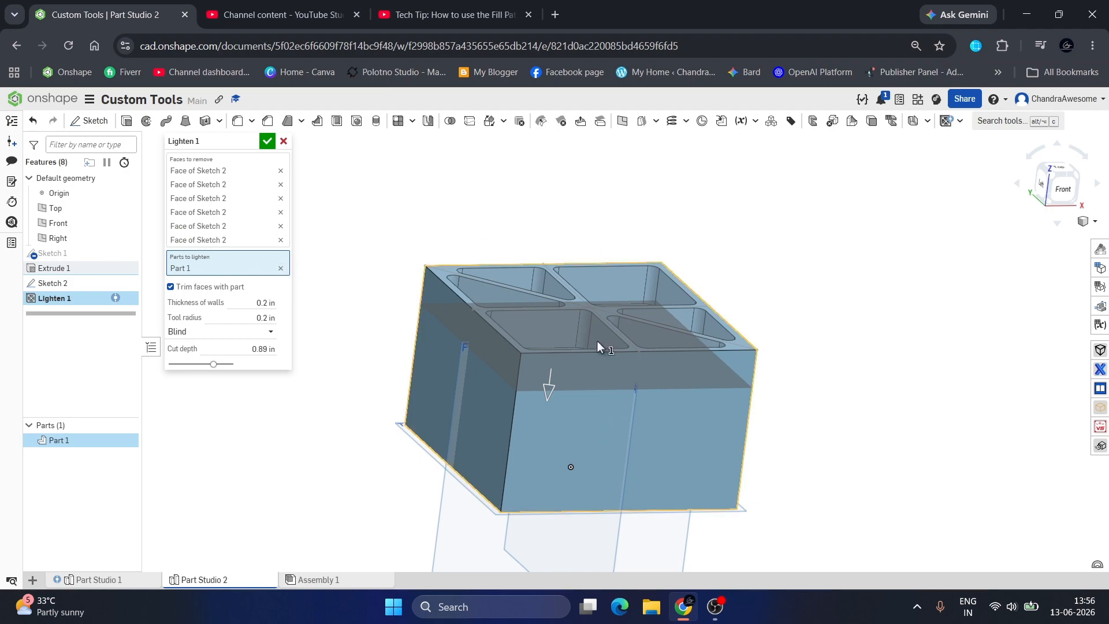
pyautogui.scroll(-2, 507, 211)
pyautogui.scroll(3, 423, 341)
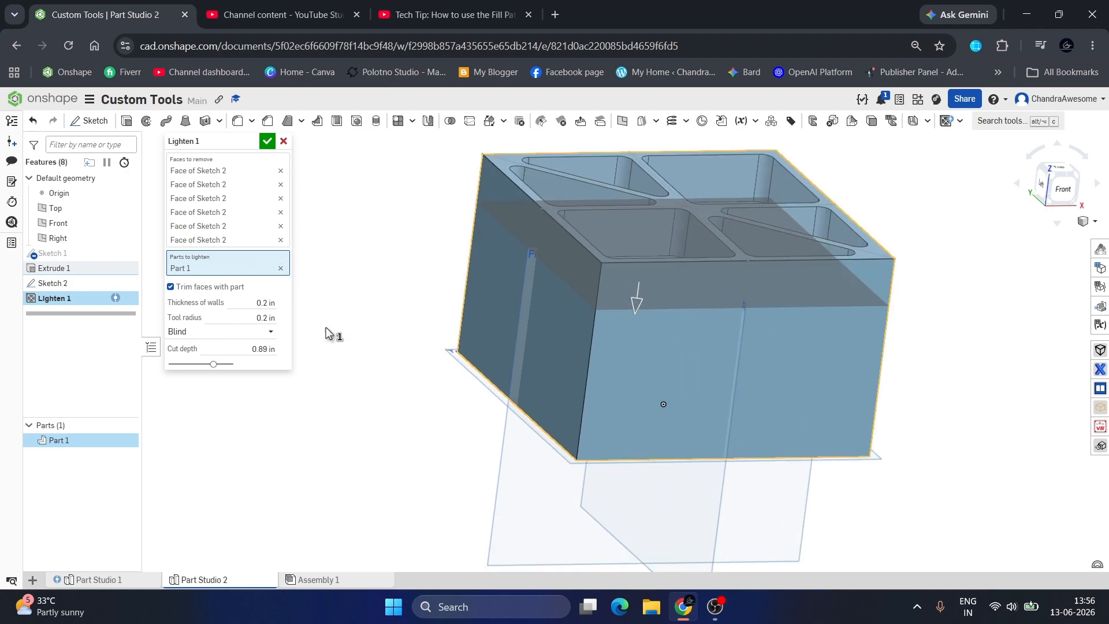
pyautogui.click(237, 305)
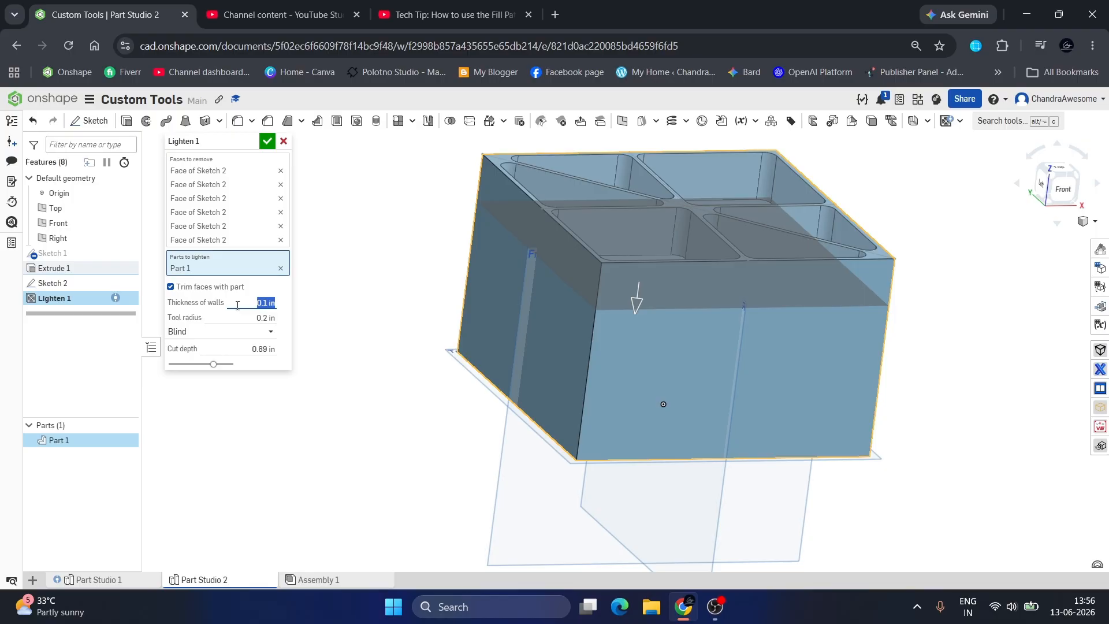
# Set the Lighten feature's tool radius to 0.3 in and inspect the rounder pocket corners.
pyautogui.click(236, 316)
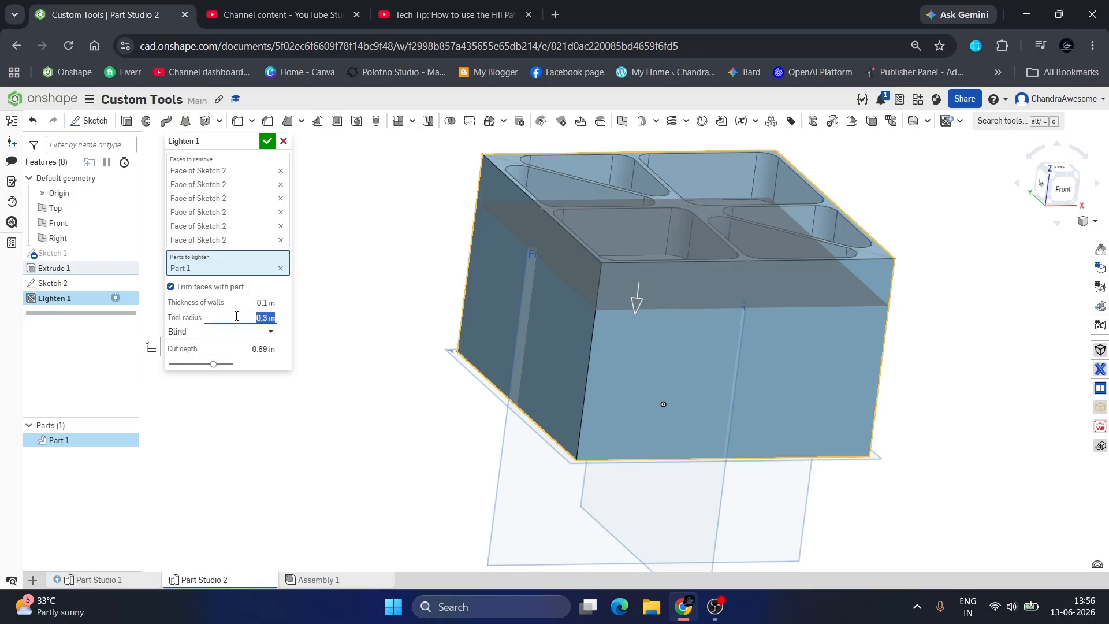
pyautogui.scroll(2, 324, 294)
pyautogui.scroll(-3, 428, 192)
pyautogui.scroll(6, 403, 275)
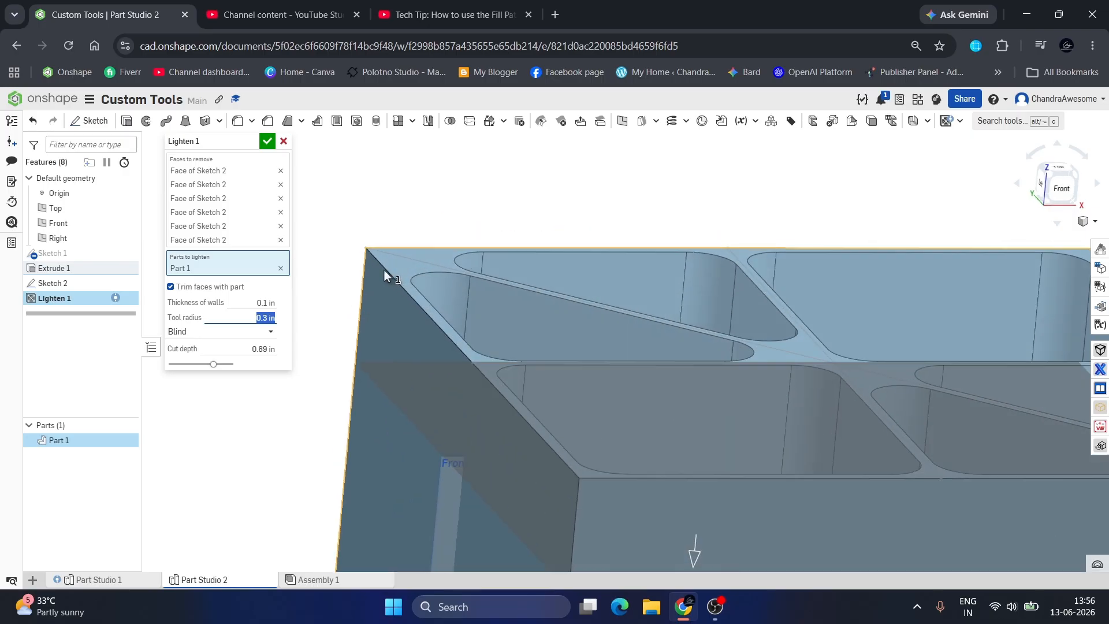
pyautogui.moveTo(383, 269)
pyautogui.mouseDown(button='right')
pyautogui.moveTo(373, 304)
pyautogui.moveTo(392, 287)
pyautogui.mouseUp(button='right')
pyautogui.scroll(-3, 401, 282)
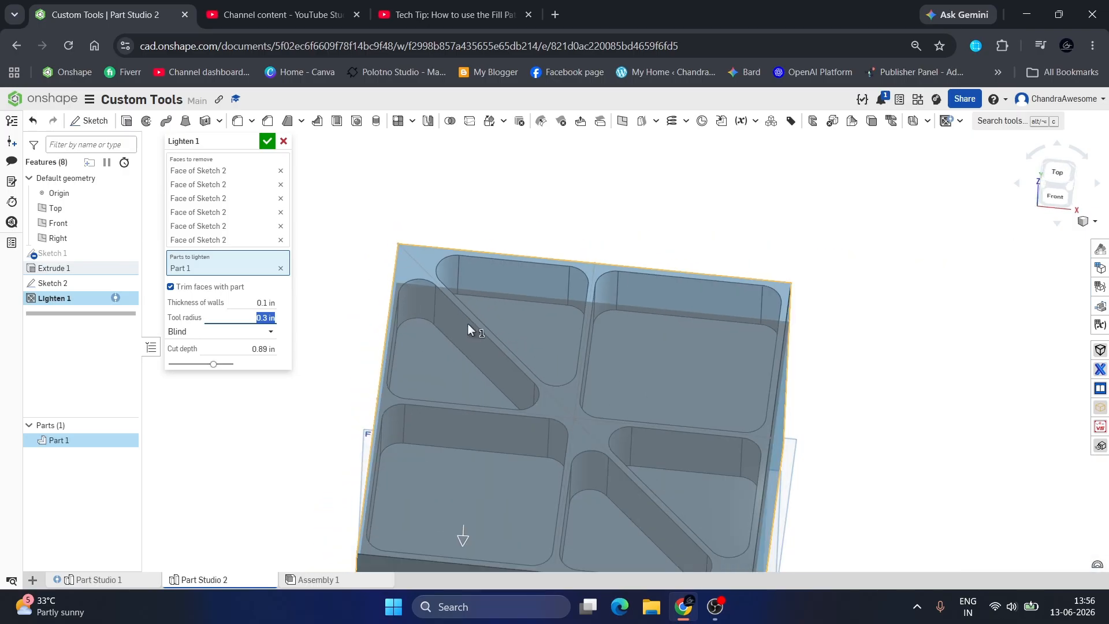
# Set the Lighten feature's tool radius to 0.1 in and check the pocket corners.
pyautogui.scroll(-1, 240, 318)
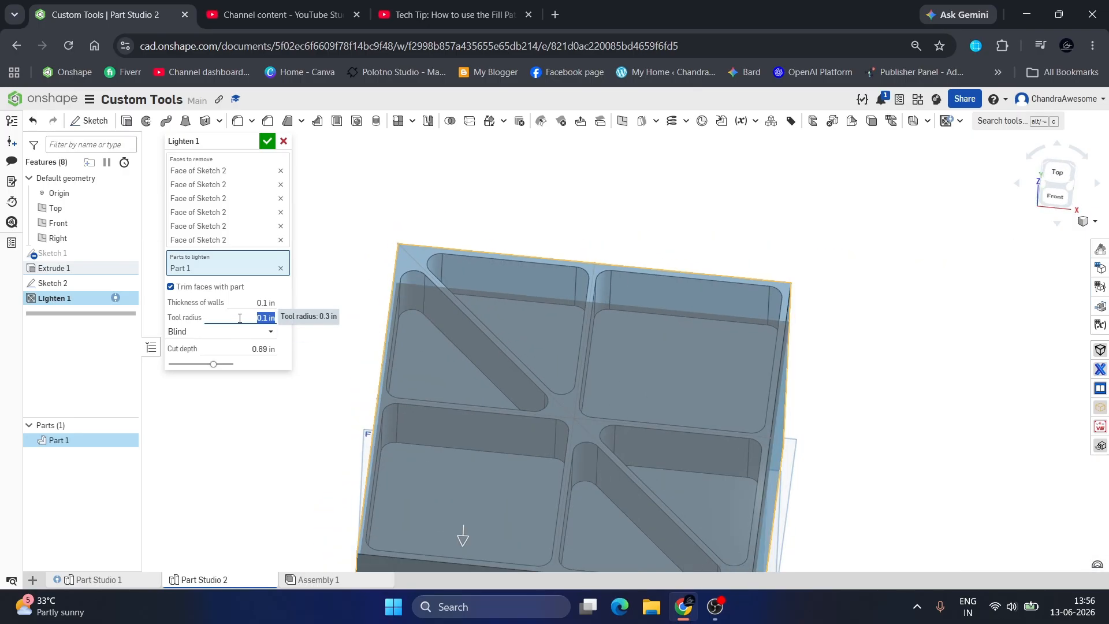
pyautogui.scroll(-3, 505, 232)
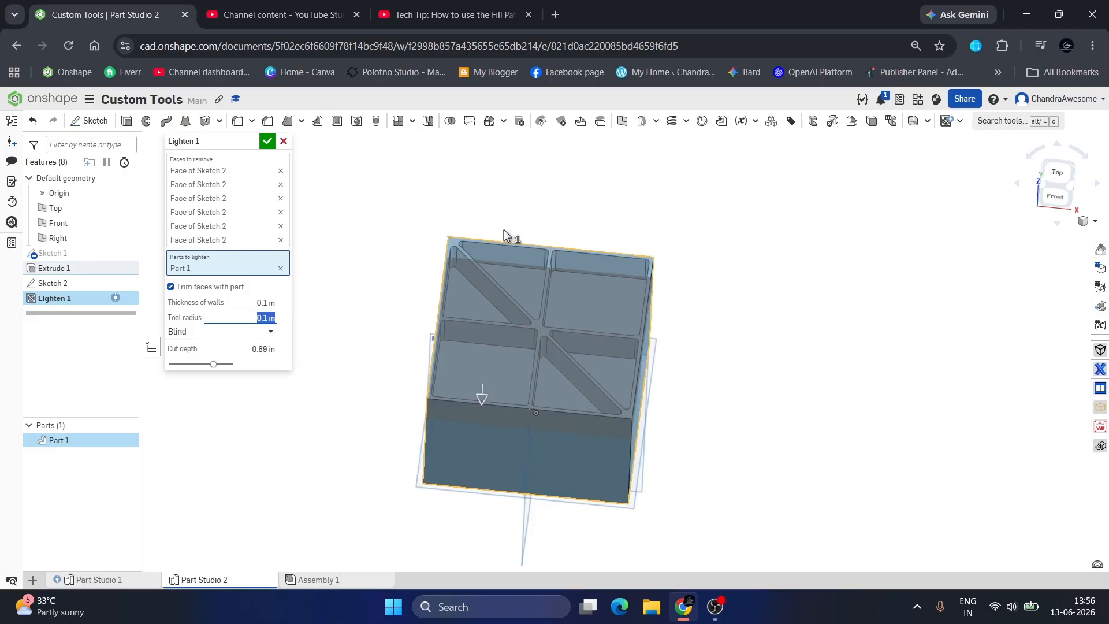
pyautogui.scroll(2, 431, 446)
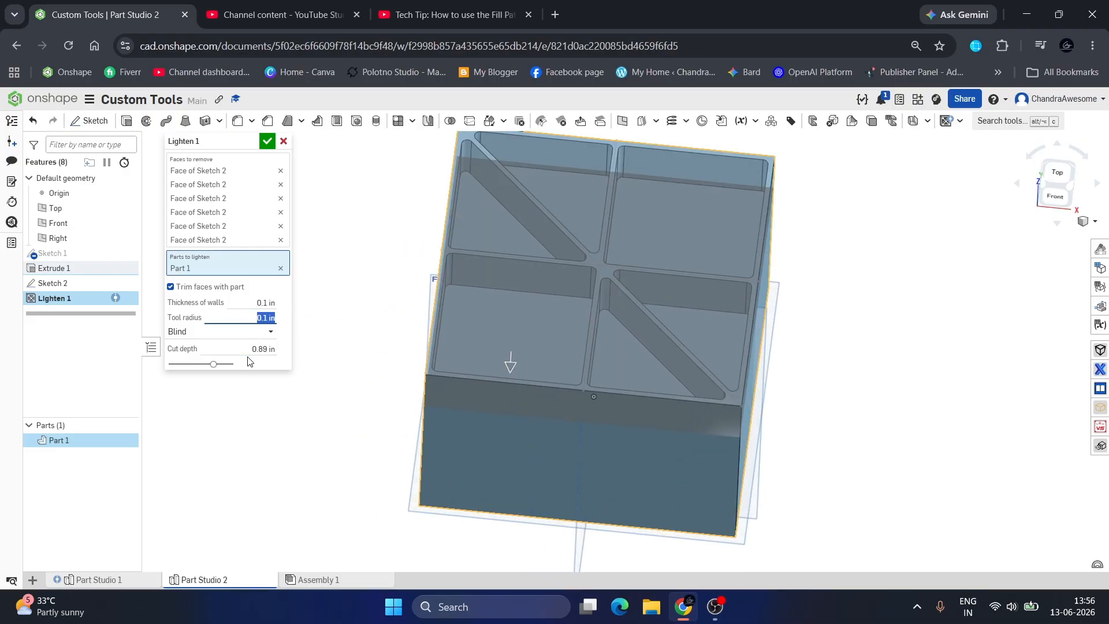
# Try the Up to part, Up to face and Through all end types for the Lighten cut.
pyautogui.click(243, 331)
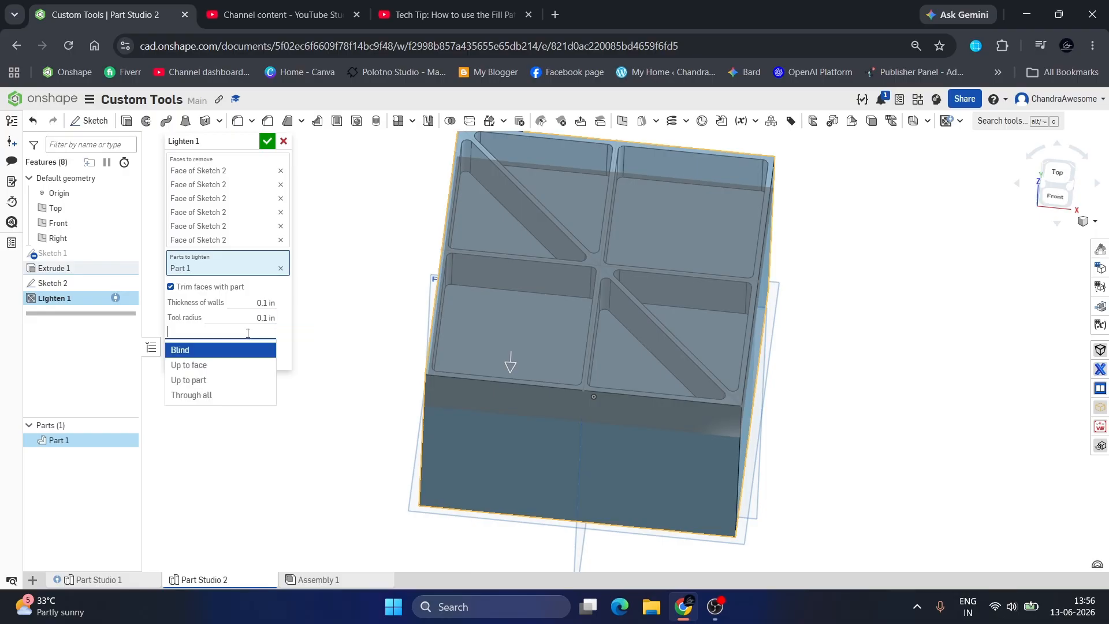
pyautogui.click(217, 379)
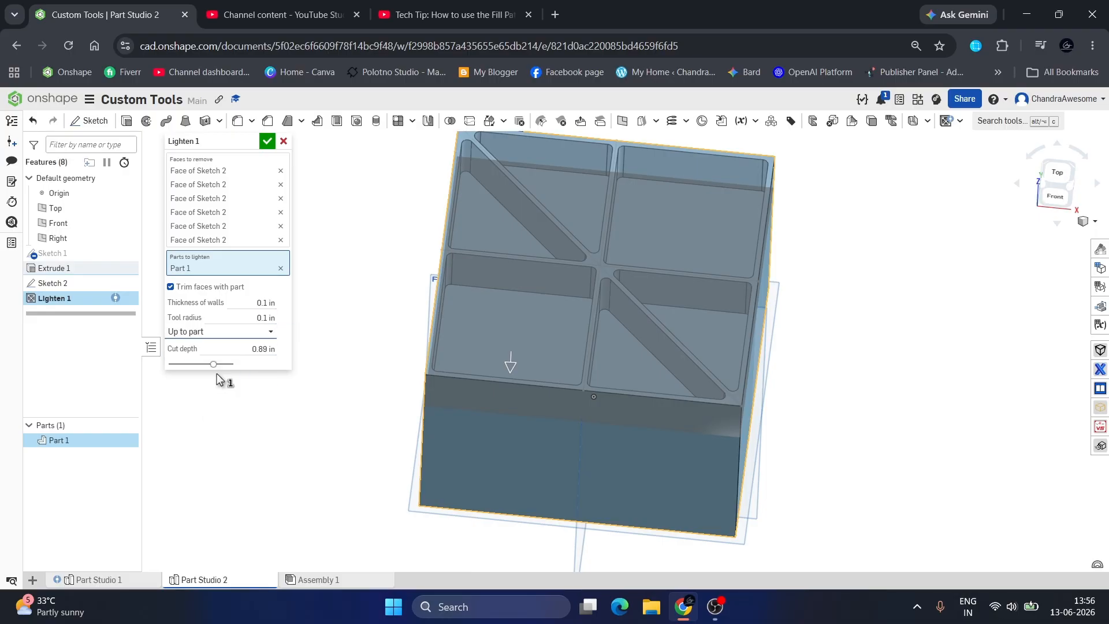
pyautogui.click(258, 332)
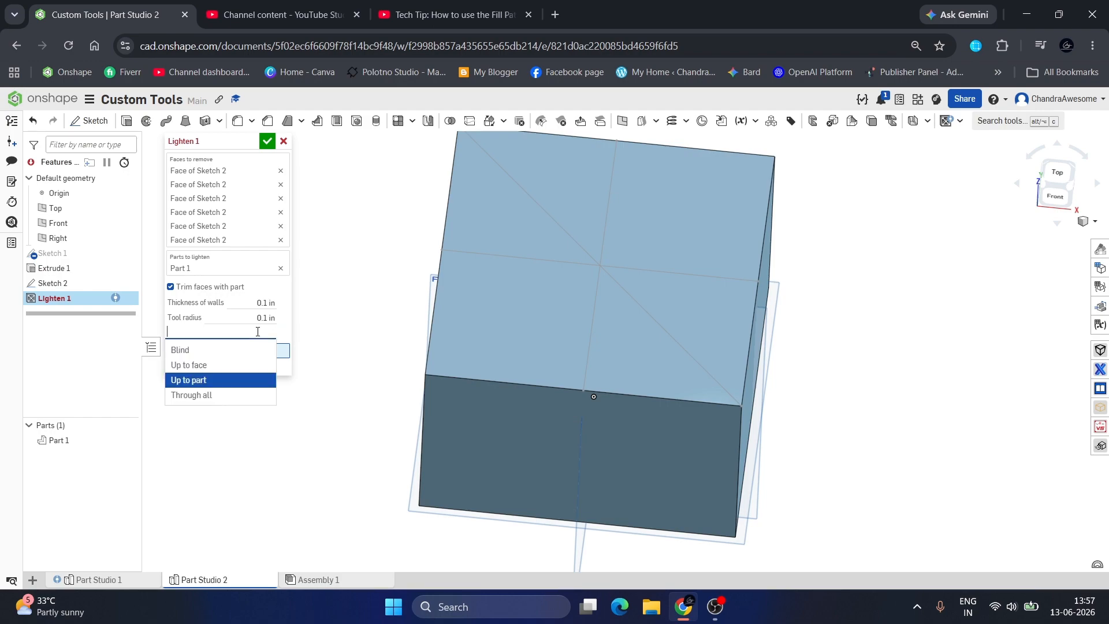
pyautogui.click(235, 365)
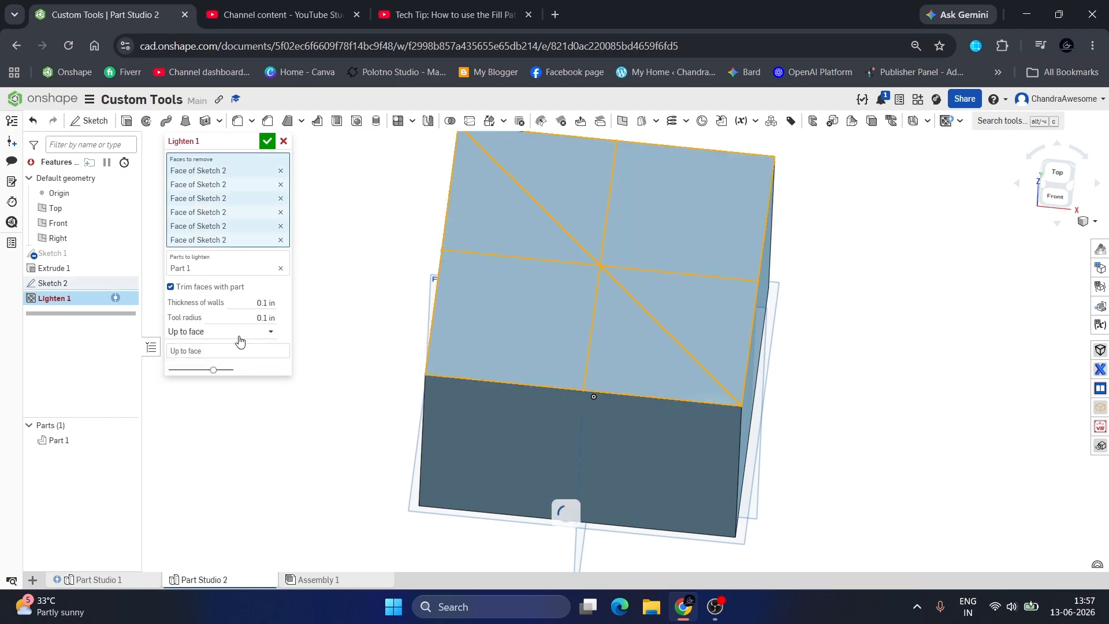
pyautogui.click(248, 332)
pyautogui.click(220, 395)
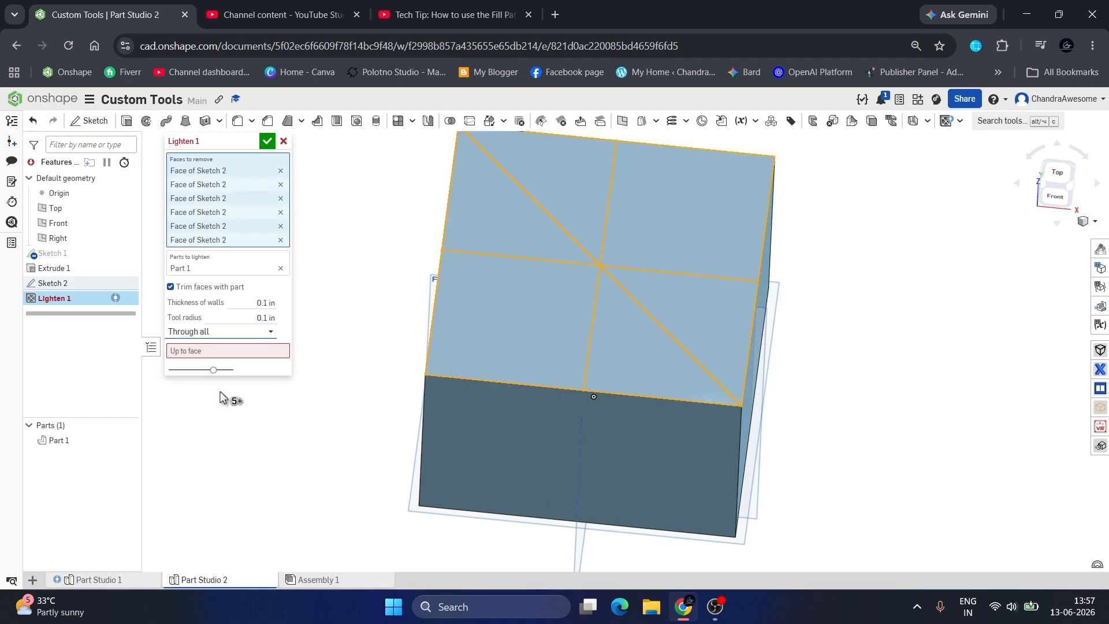
pyautogui.moveTo(429, 378); pyautogui.dragTo(406, 326, button='right')
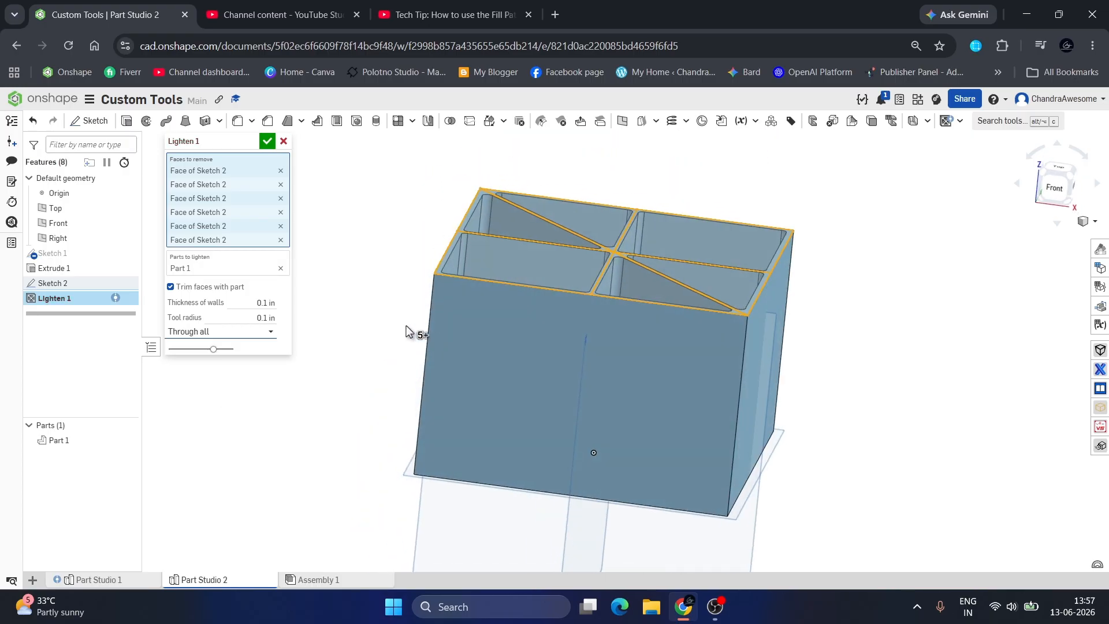
# Set the Lighten cut to Blind with a cut depth of 3.5 in and accept the feature.
pyautogui.click(268, 331)
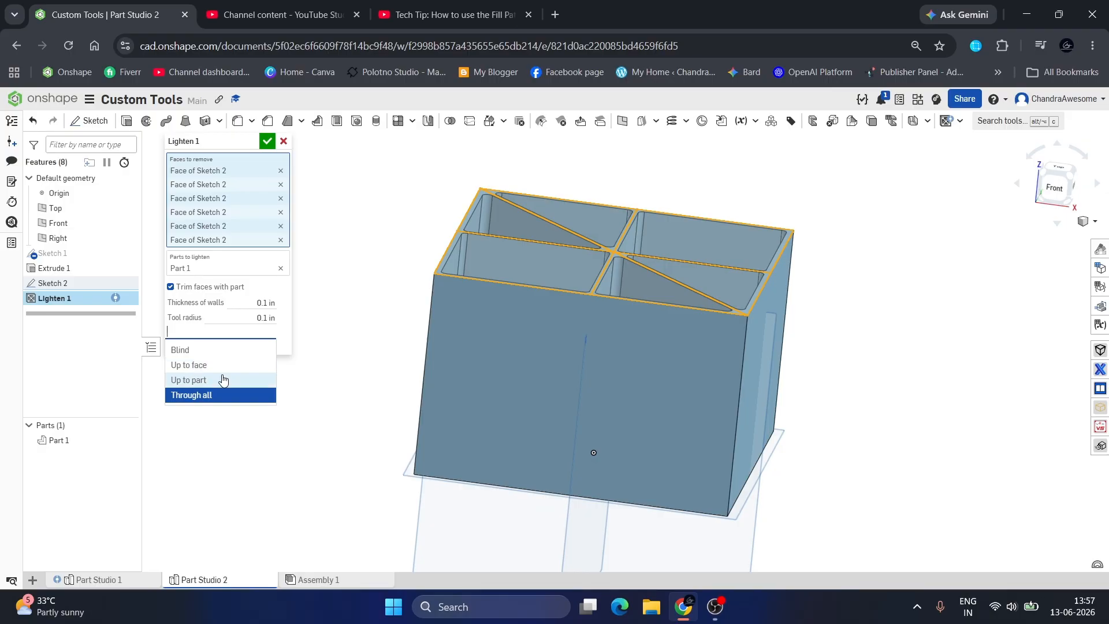
pyautogui.click(224, 350)
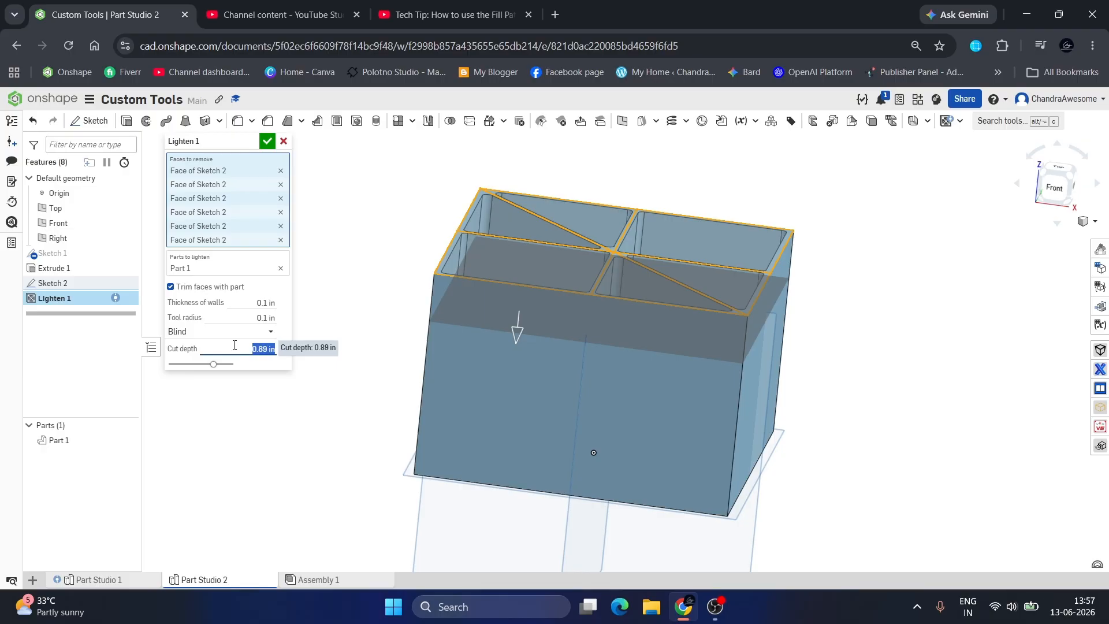
pyautogui.write('4')
pyautogui.press('Return')
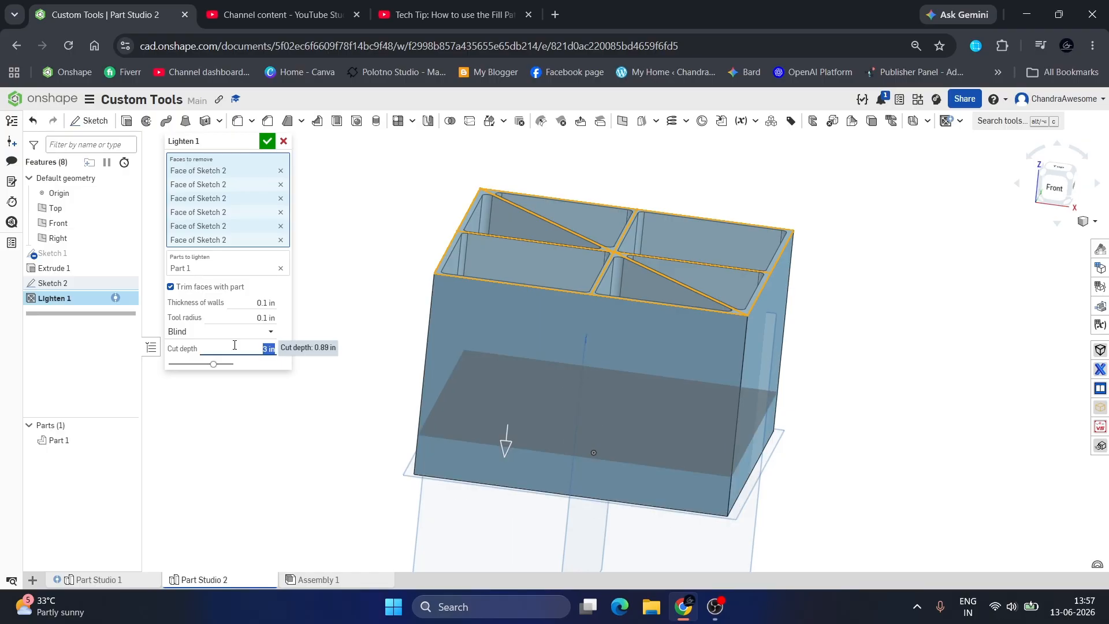
pyautogui.write('.5')
pyautogui.press('Return')
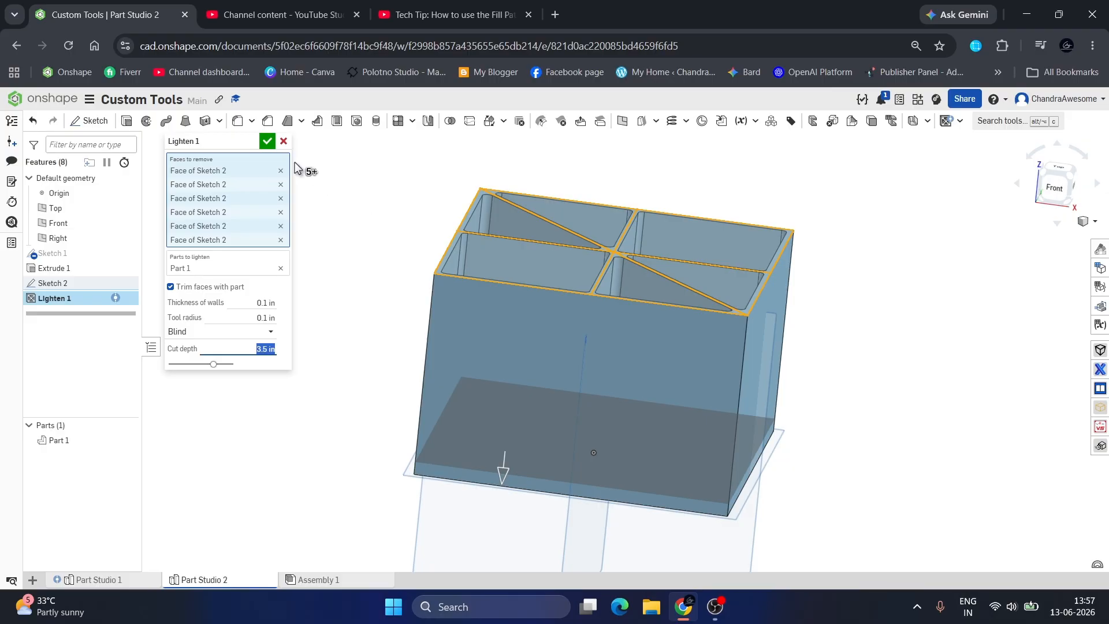
pyautogui.click(268, 142)
# Examine the finished Lighten pockets, their floors, corner radii and the thin ribs from several angles.
pyautogui.moveTo(557, 274); pyautogui.dragTo(549, 334, button='right')
pyautogui.scroll(-2, 666, 218)
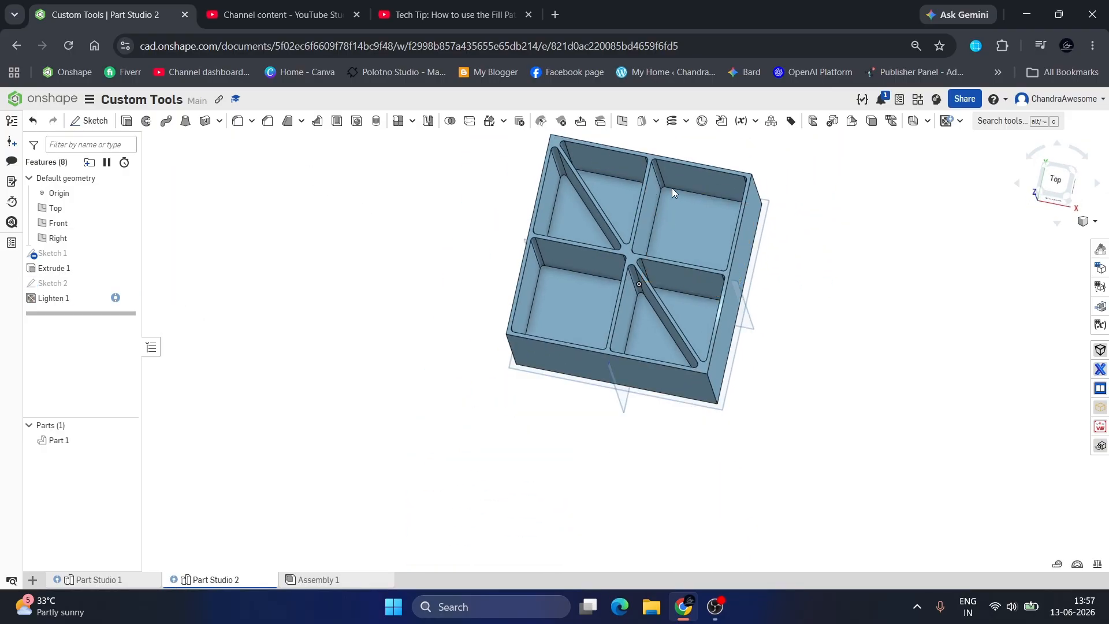
pyautogui.scroll(4, 671, 188)
pyautogui.scroll(-5, 619, 337)
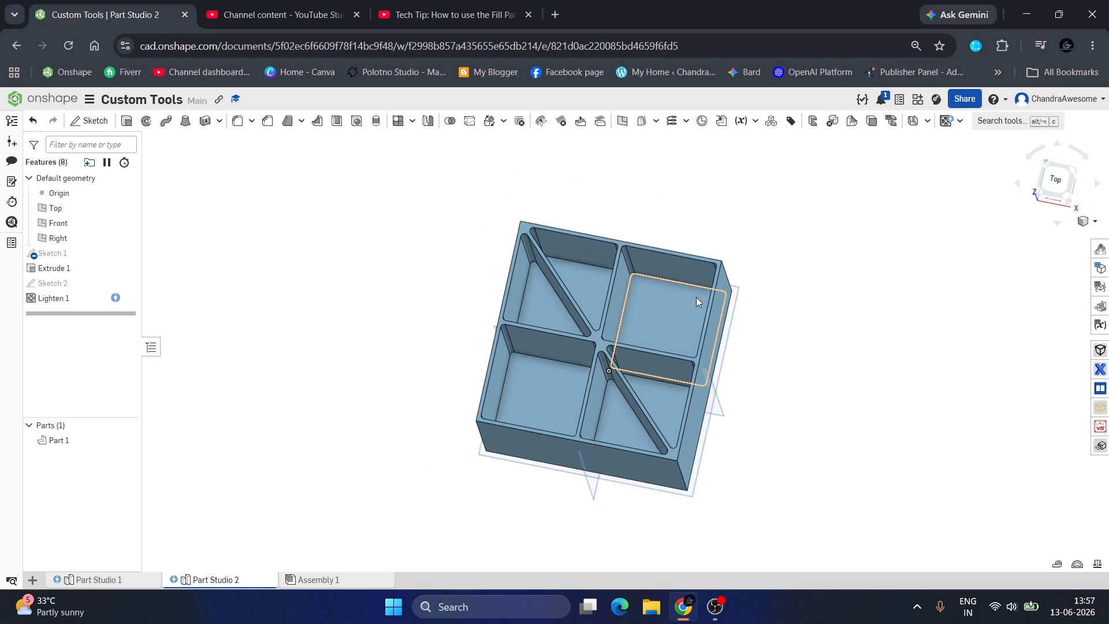
pyautogui.scroll(8, 695, 297)
pyautogui.moveTo(651, 305); pyautogui.dragTo(672, 275, button='right')
pyautogui.scroll(-5, 503, 382)
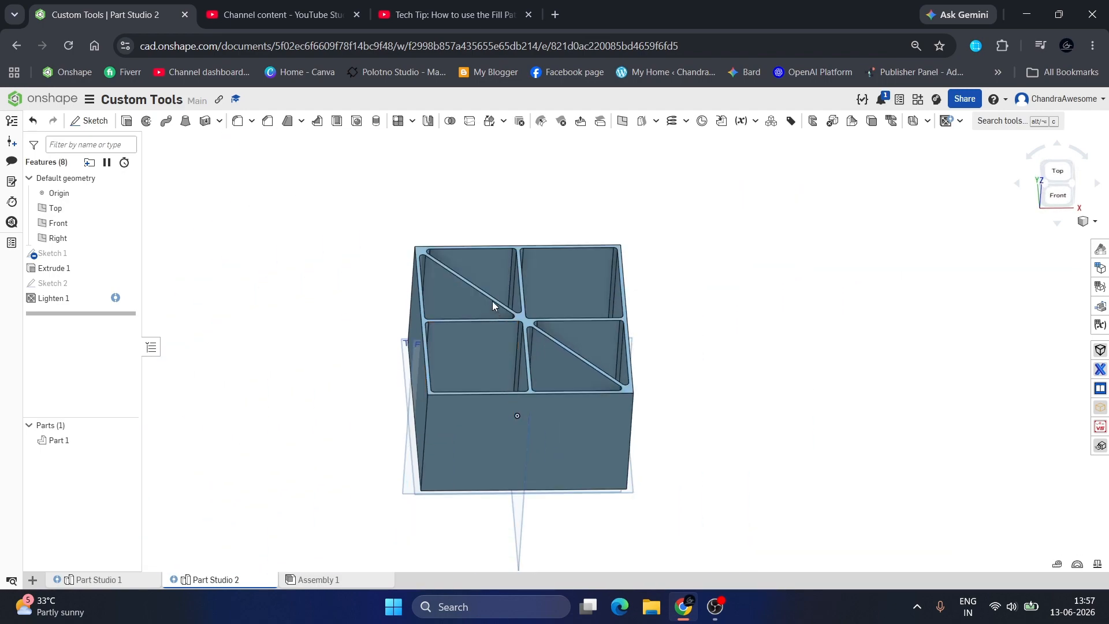
pyautogui.scroll(3, 427, 279)
pyautogui.scroll(3, 428, 279)
pyautogui.moveTo(422, 272); pyautogui.dragTo(433, 258, button='right')
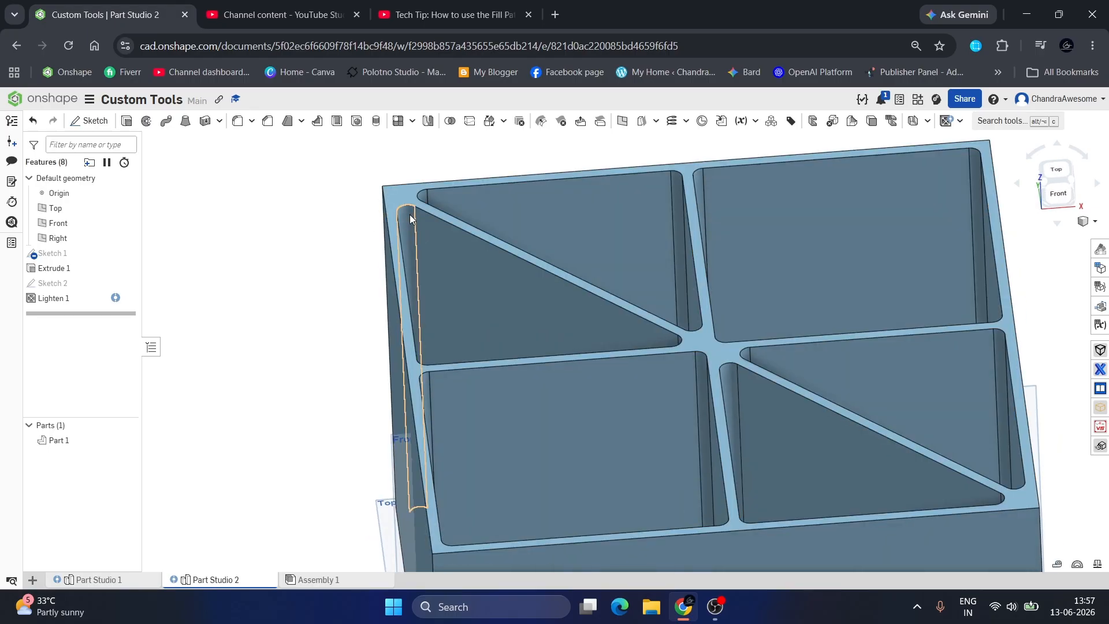
pyautogui.scroll(-3, 409, 216)
pyautogui.scroll(2, 638, 257)
pyautogui.moveTo(546, 292); pyautogui.dragTo(573, 263, button='right')
pyautogui.scroll(-3, 663, 265)
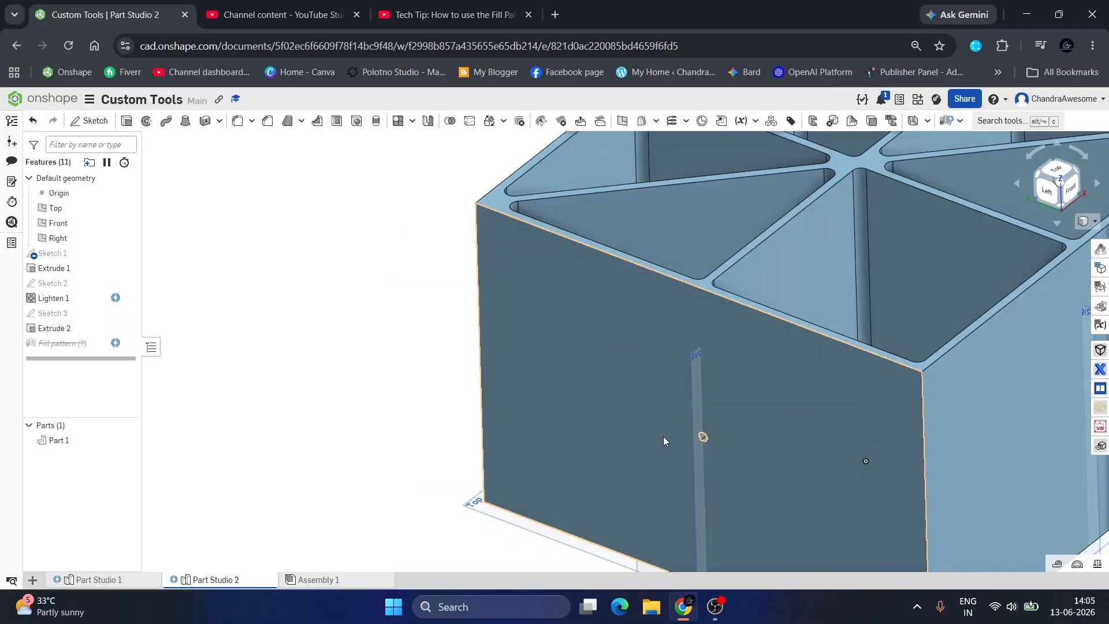
# Look up the description and preview image of the Fill pattern custom feature.
pyautogui.scroll(-3, 663, 435)
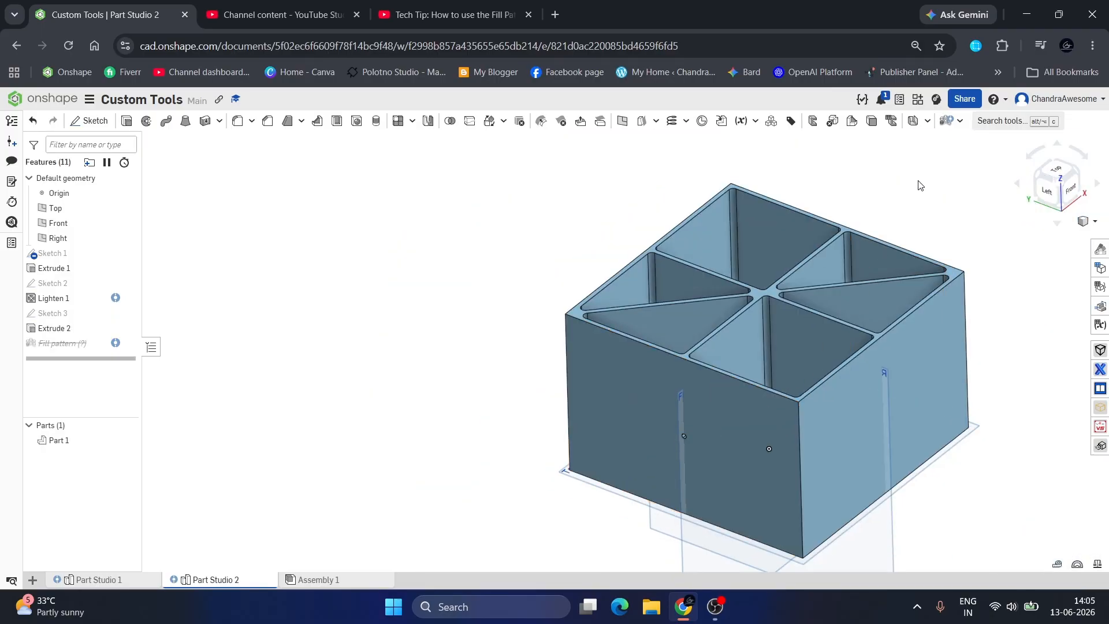
pyautogui.click(957, 124)
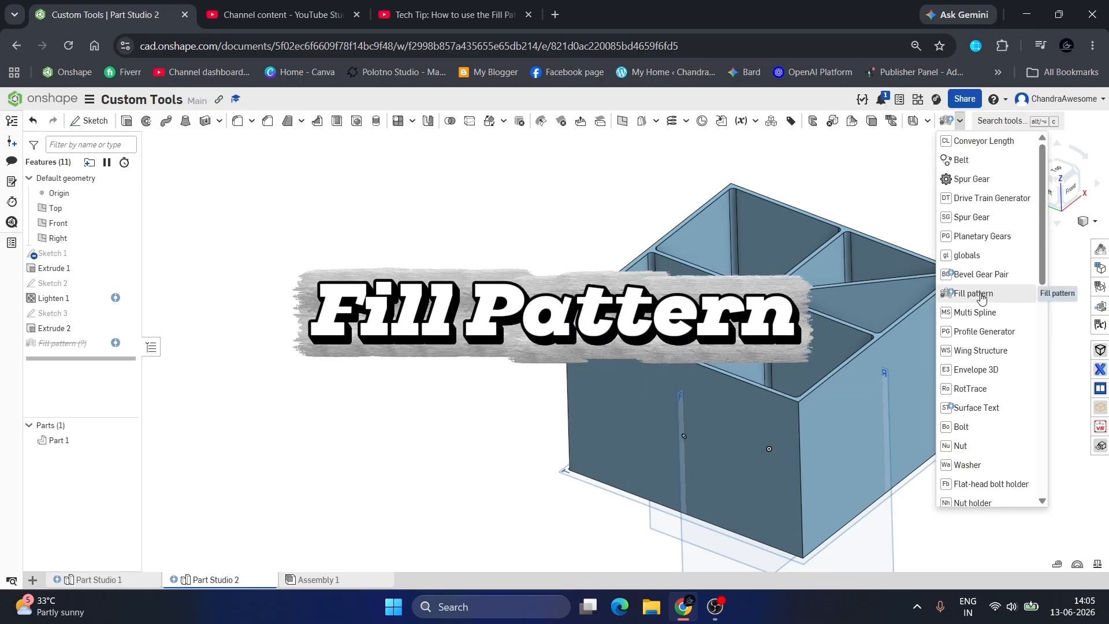
pyautogui.moveTo(981, 298)
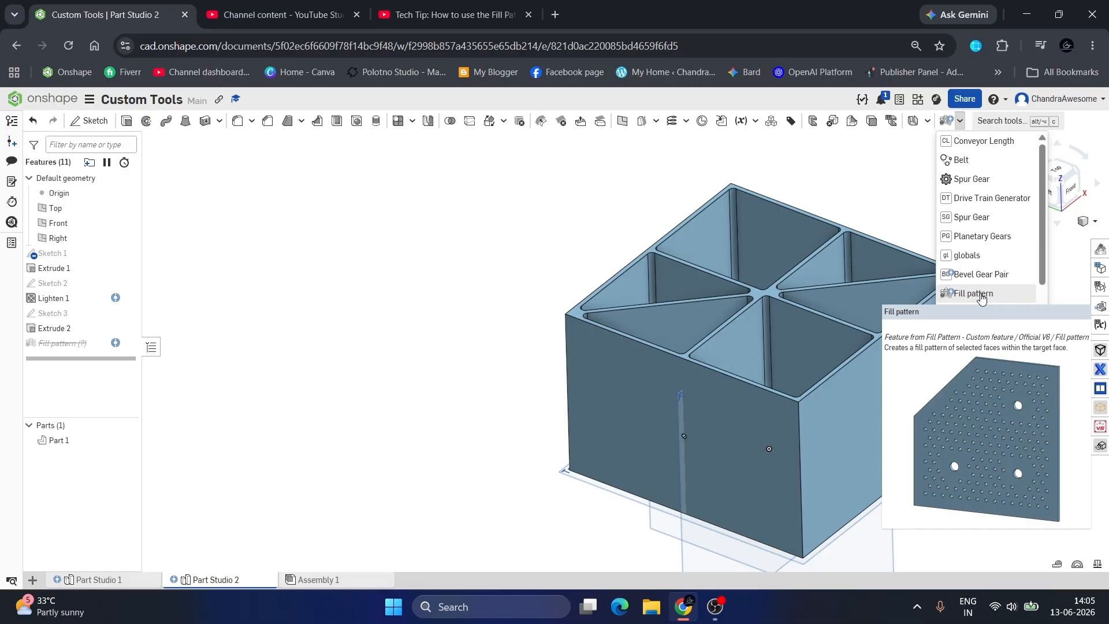
pyautogui.click(463, 250)
# Examine the ribbed block from all sides and the small hexagonal cut on its left face.
pyautogui.scroll(-2, 484, 271)
pyautogui.scroll(4, 674, 320)
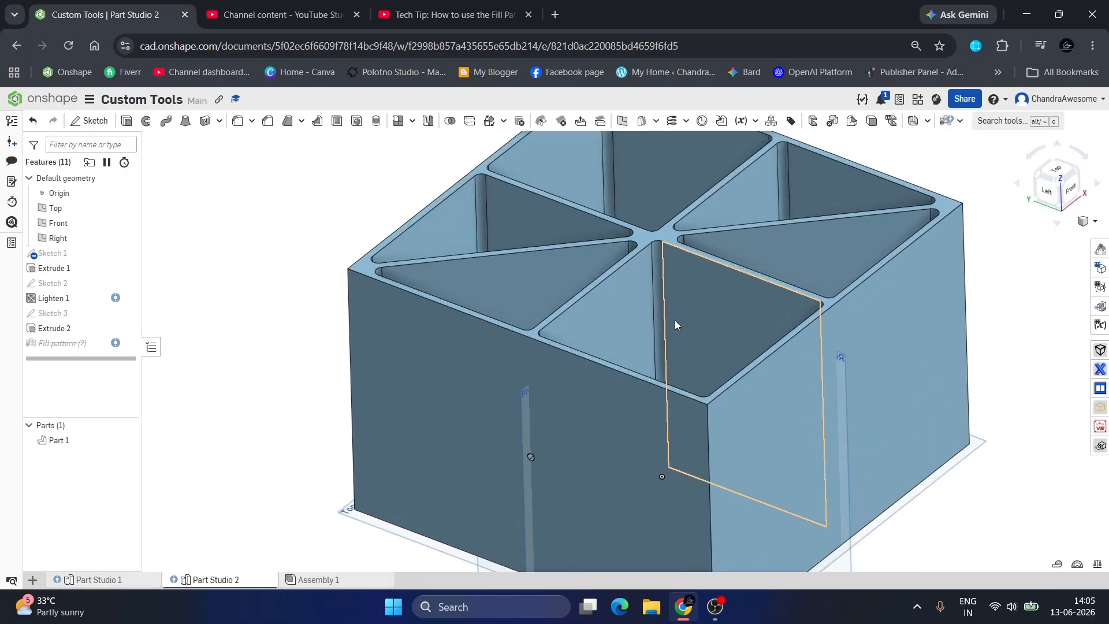
pyautogui.moveTo(674, 319); pyautogui.dragTo(677, 372, button='right')
pyautogui.scroll(-5, 677, 371)
pyautogui.scroll(2, 663, 273)
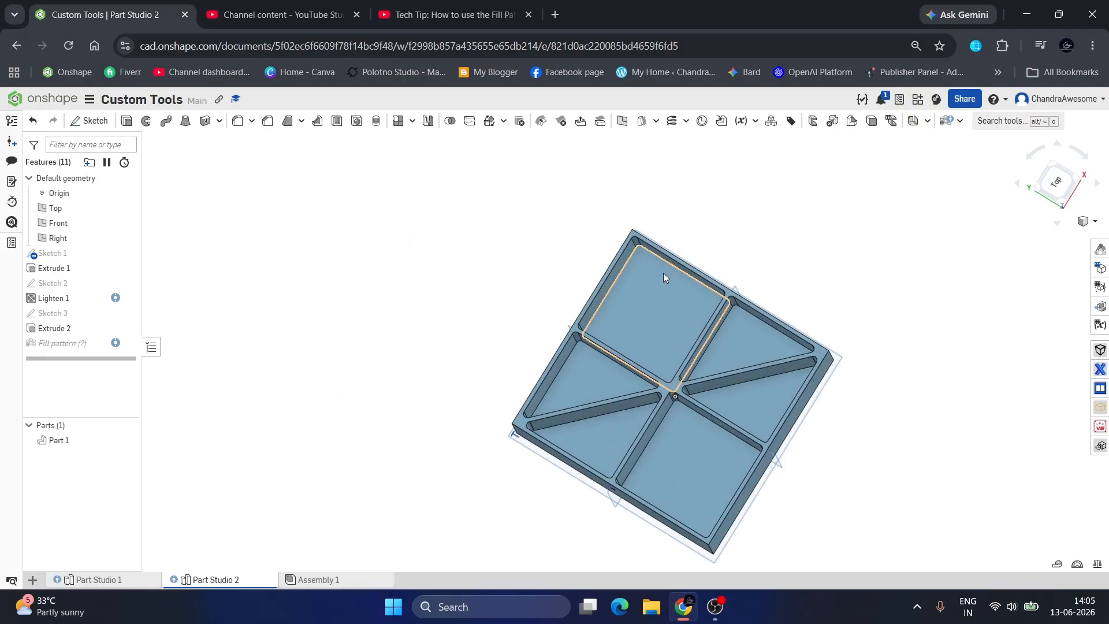
pyautogui.moveTo(663, 272); pyautogui.dragTo(715, 320, button='right')
pyautogui.scroll(-4, 620, 325)
pyautogui.scroll(1, 619, 264)
pyautogui.scroll(5, 623, 303)
pyautogui.scroll(-4, 680, 326)
pyautogui.scroll(5, 713, 294)
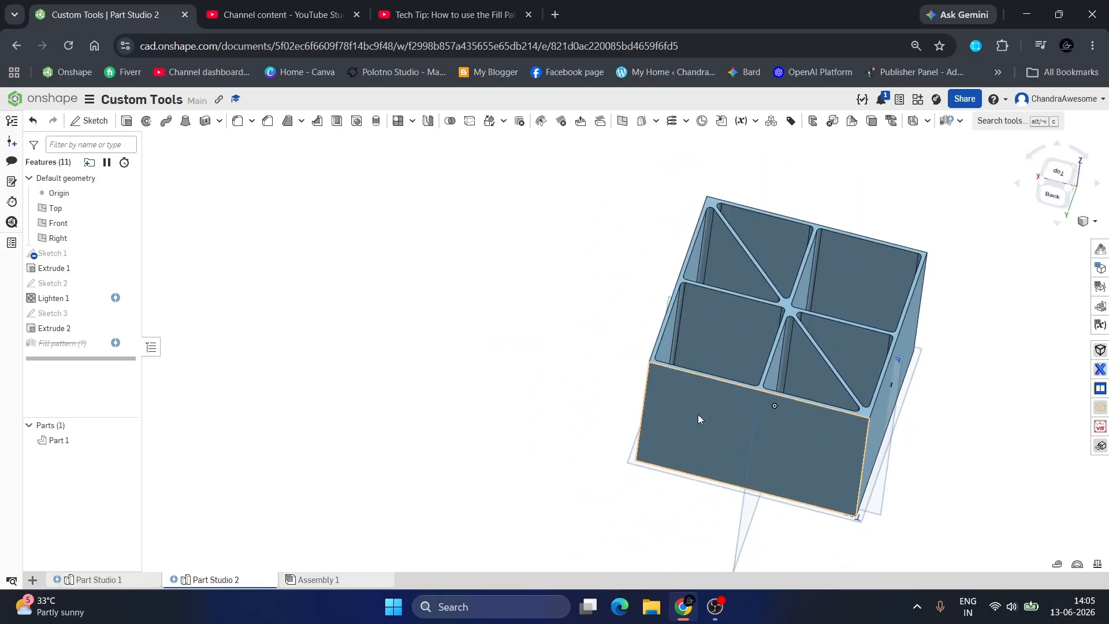
pyautogui.scroll(-4, 697, 414)
pyautogui.scroll(5, 699, 394)
pyautogui.moveTo(688, 439)
pyautogui.mouseDown(button='right')
pyautogui.moveTo(729, 373)
pyautogui.moveTo(733, 417)
pyautogui.moveTo(725, 400)
pyautogui.moveTo(677, 439)
pyautogui.mouseUp(button='right')
pyautogui.scroll(3, 712, 435)
pyautogui.scroll(-5, 610, 428)
pyautogui.scroll(2, 811, 429)
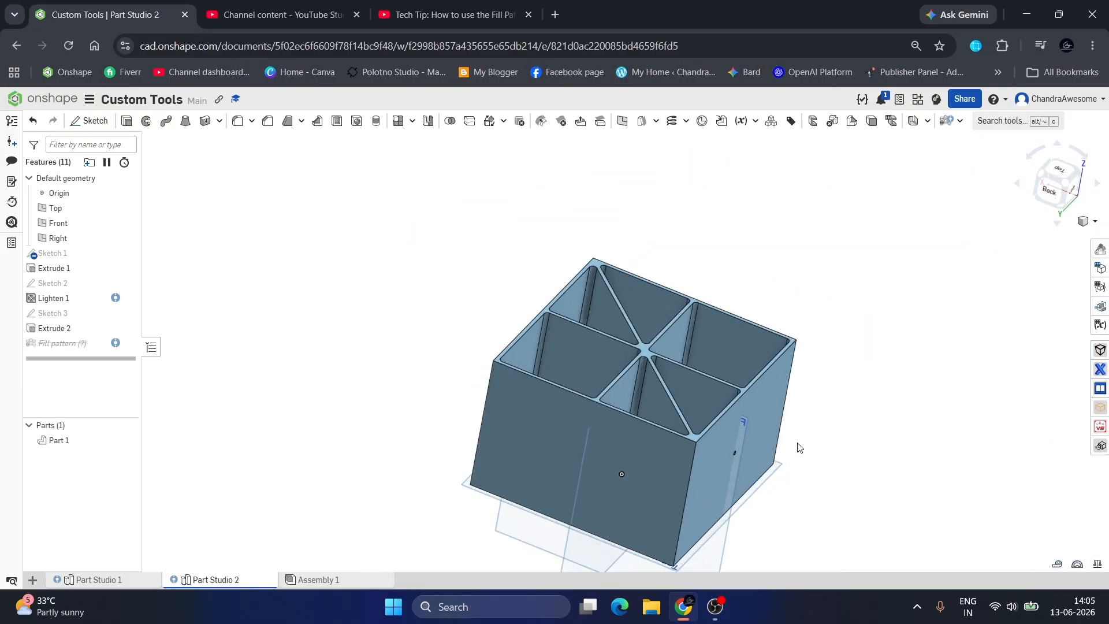
pyautogui.moveTo(799, 447); pyautogui.dragTo(691, 401, button='right')
pyautogui.scroll(10, 572, 441)
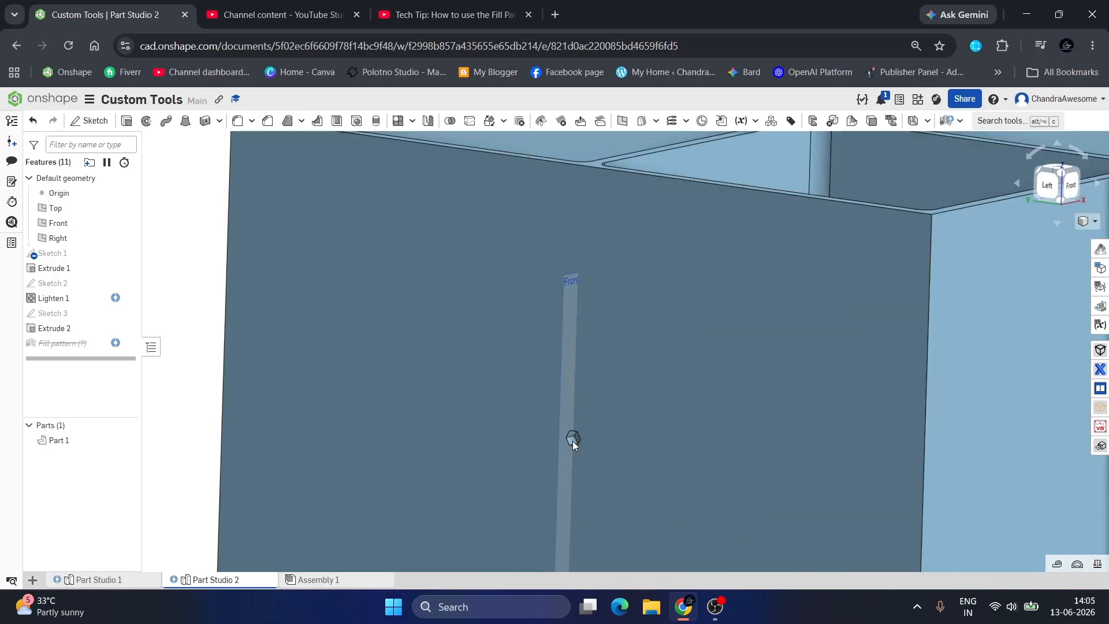
pyautogui.scroll(-10, 685, 370)
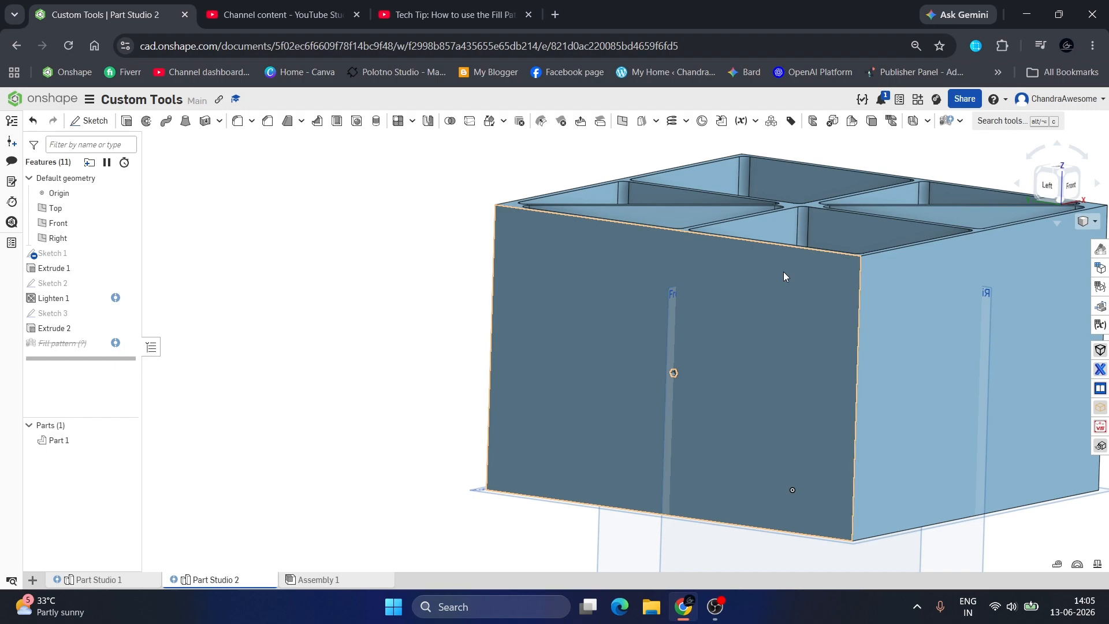
# Start a linear pattern of type Feature pattern and choose the small hexagonal cut, Extrude 2, as the feature to pattern.
pyautogui.click(412, 121)
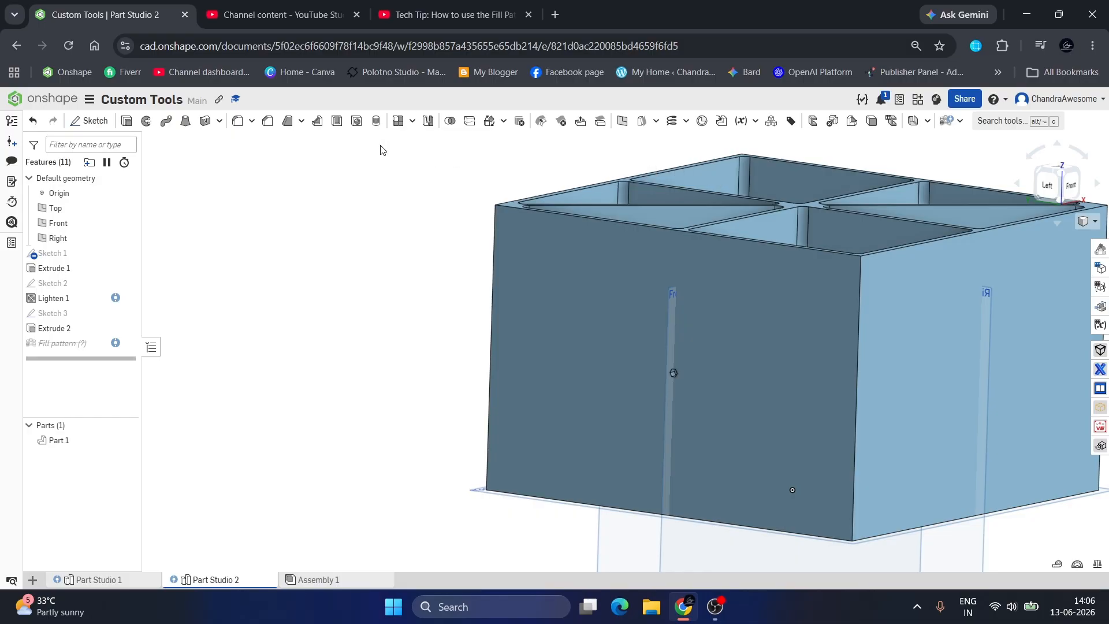
pyautogui.click(412, 124)
pyautogui.click(415, 144)
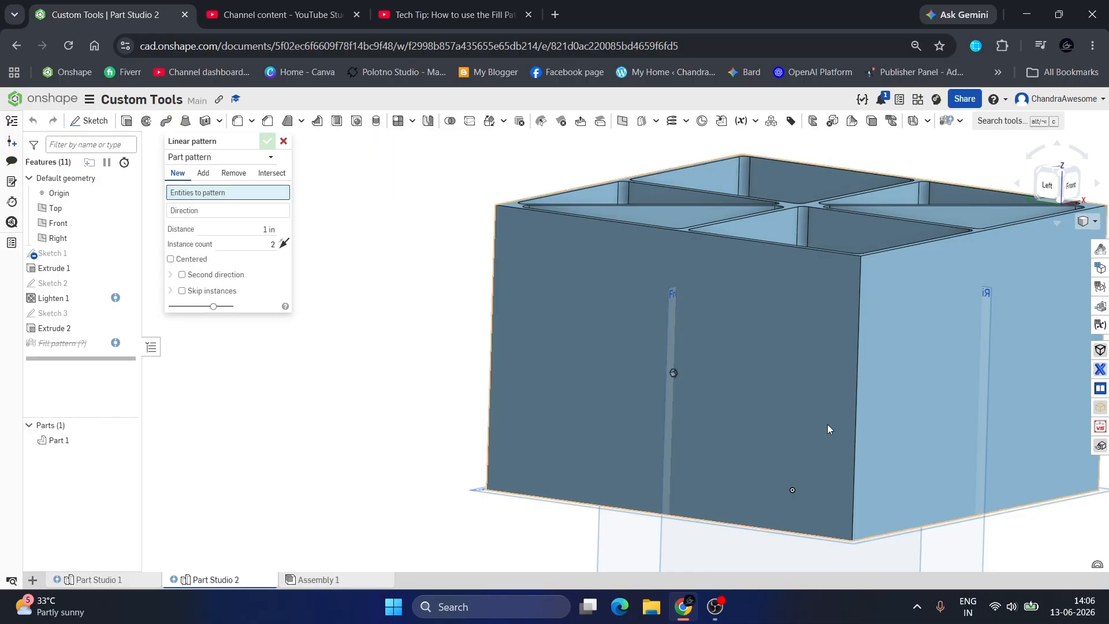
pyautogui.scroll(5, 694, 386)
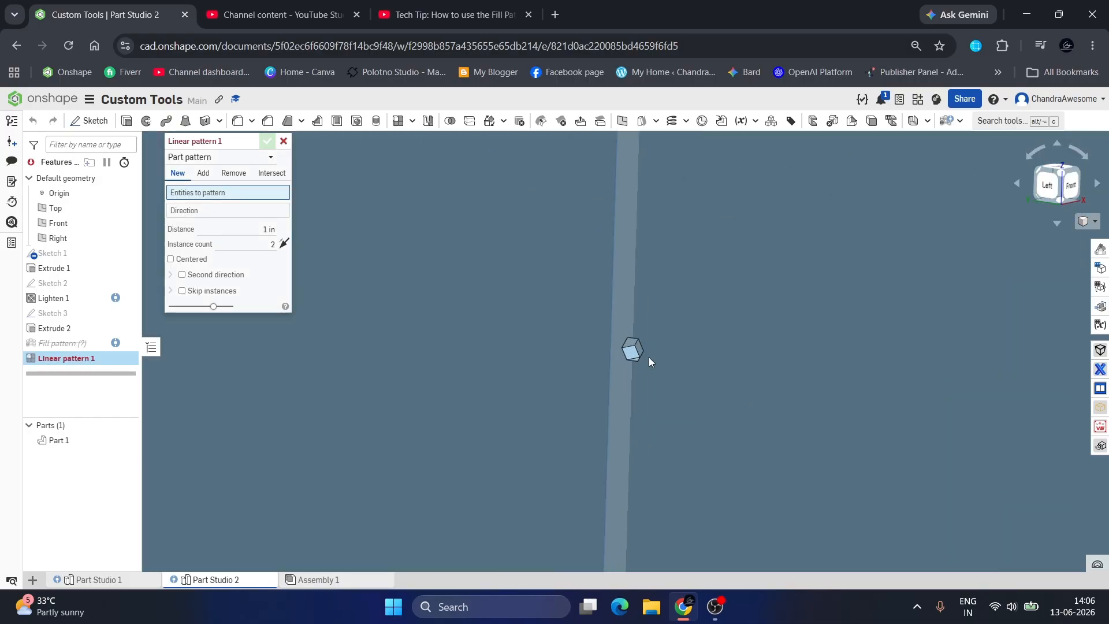
pyautogui.click(271, 157)
pyautogui.click(235, 189)
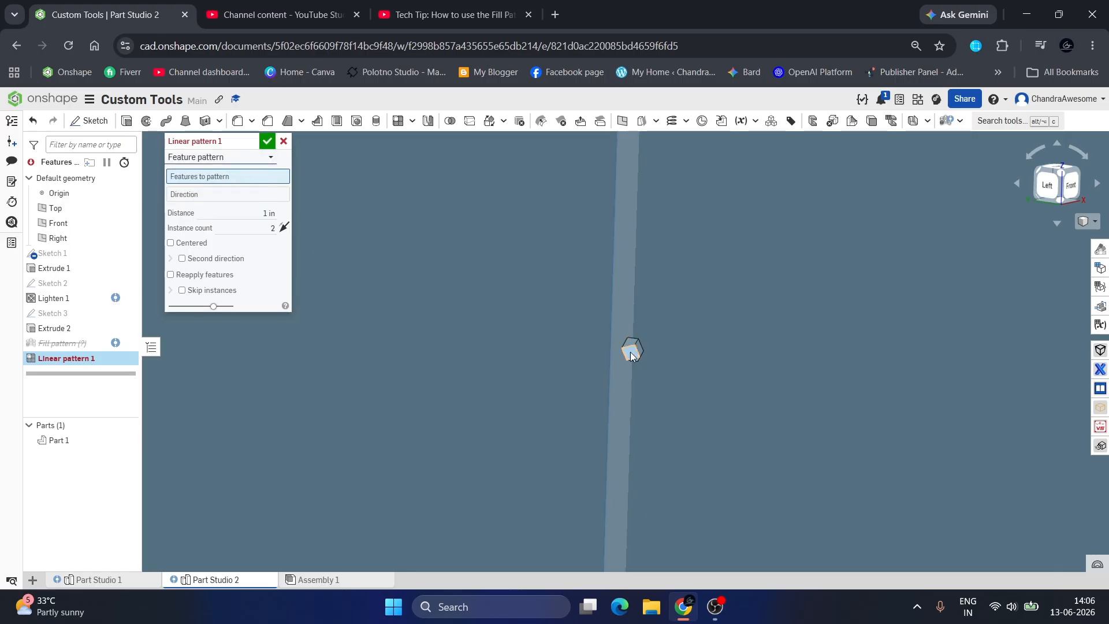
pyautogui.click(628, 338)
pyautogui.scroll(-5, 630, 344)
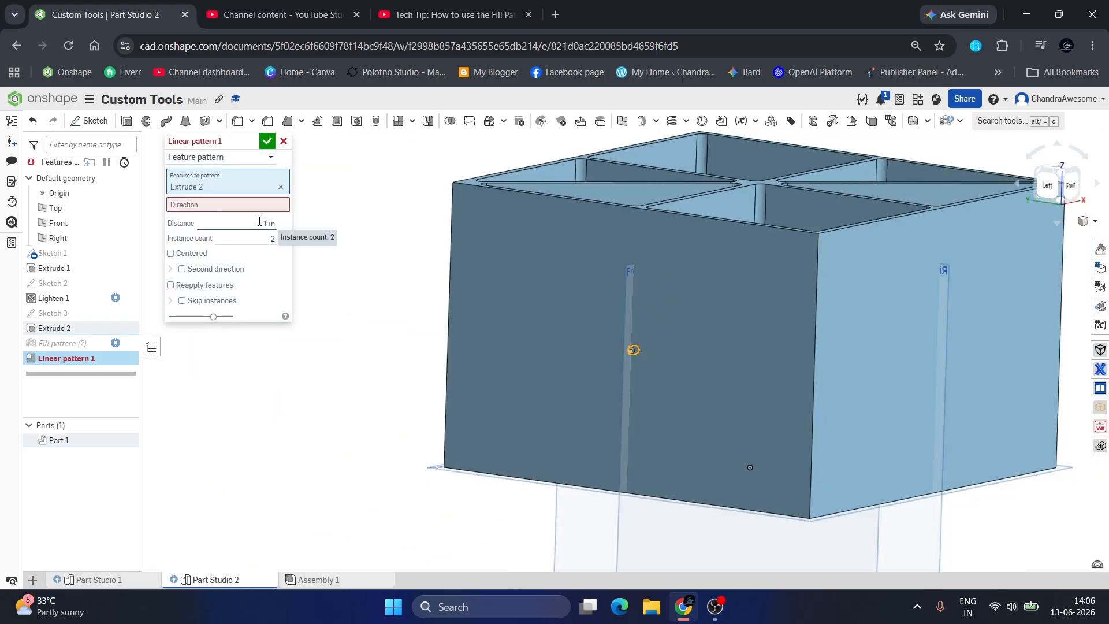
# Try patterning the hexagonal cut along the left face's bottom edge at a 0.1 in distance, with a second direction enabled.
pyautogui.click(267, 204)
pyautogui.click(549, 481)
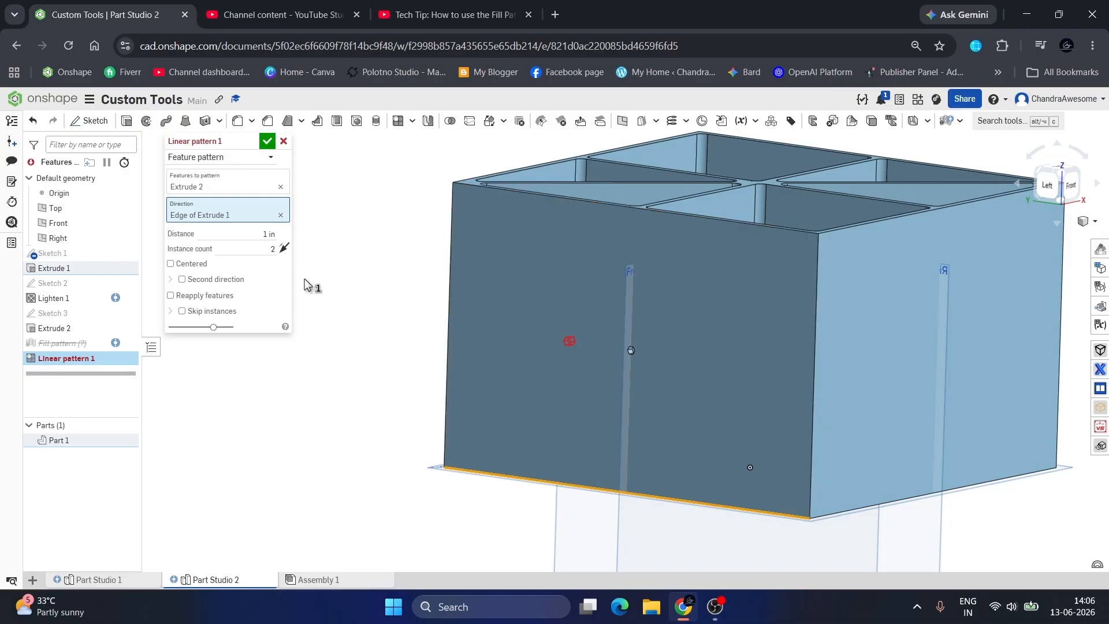
pyautogui.scroll(3, 533, 331)
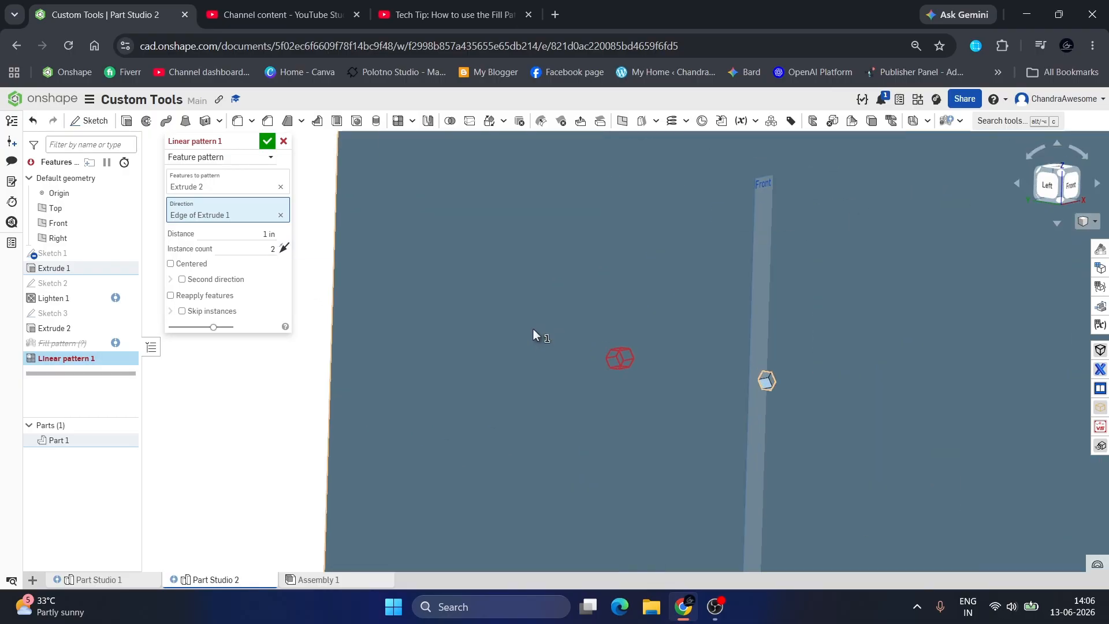
pyautogui.scroll(-3, 530, 327)
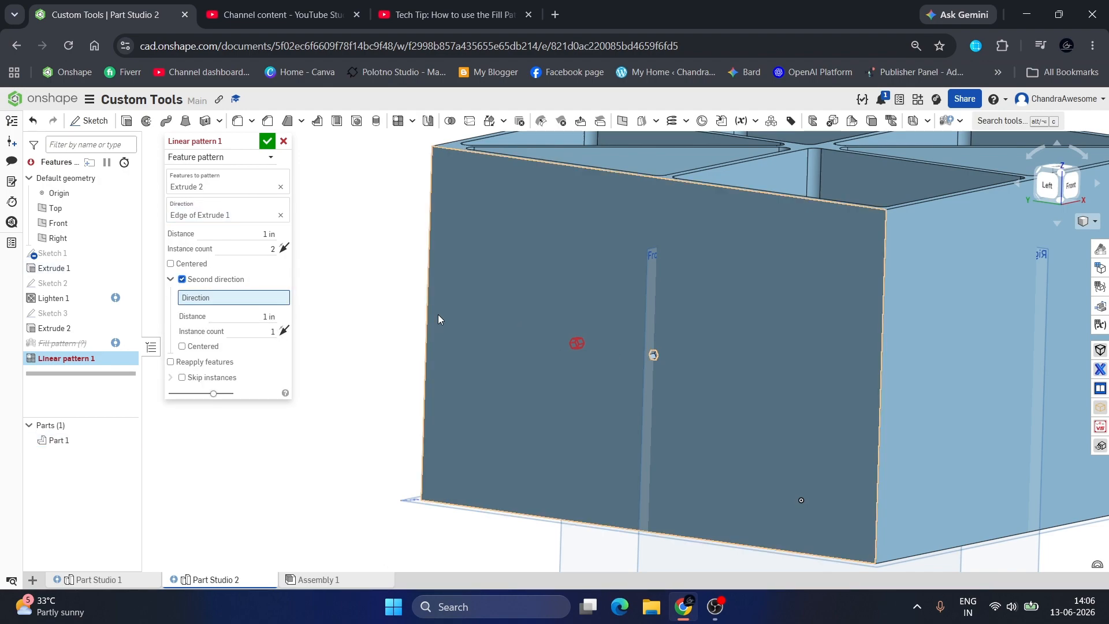
pyautogui.click(247, 235)
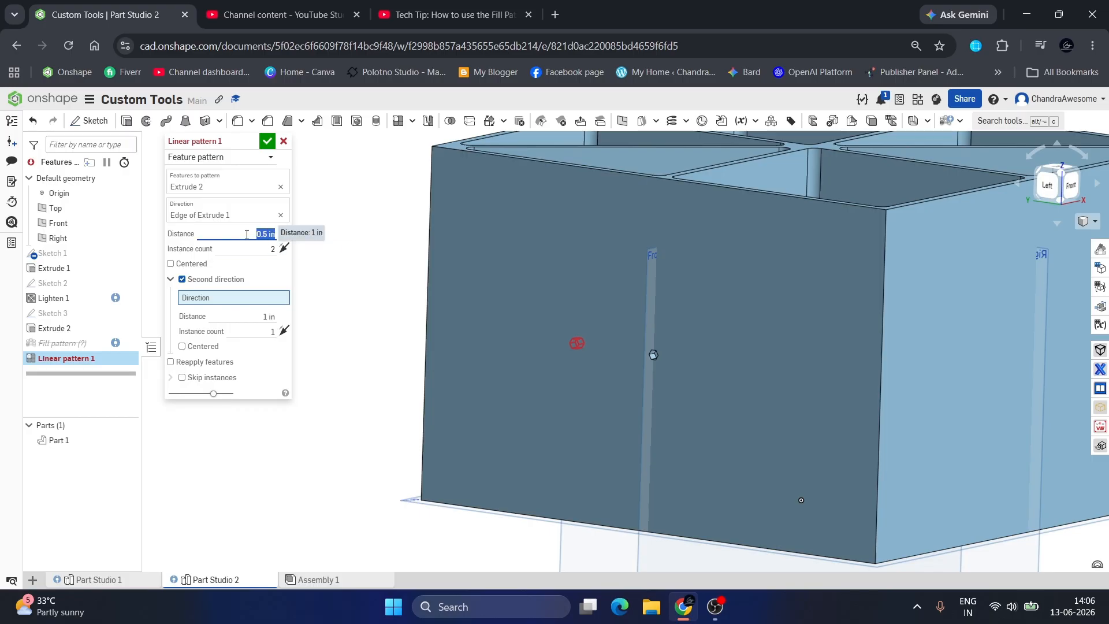
pyautogui.write('0.1')
pyautogui.press('Return')
# Inspect the linear pattern preview on the block from several angles and cancel the pattern.
pyautogui.scroll(5, 613, 353)
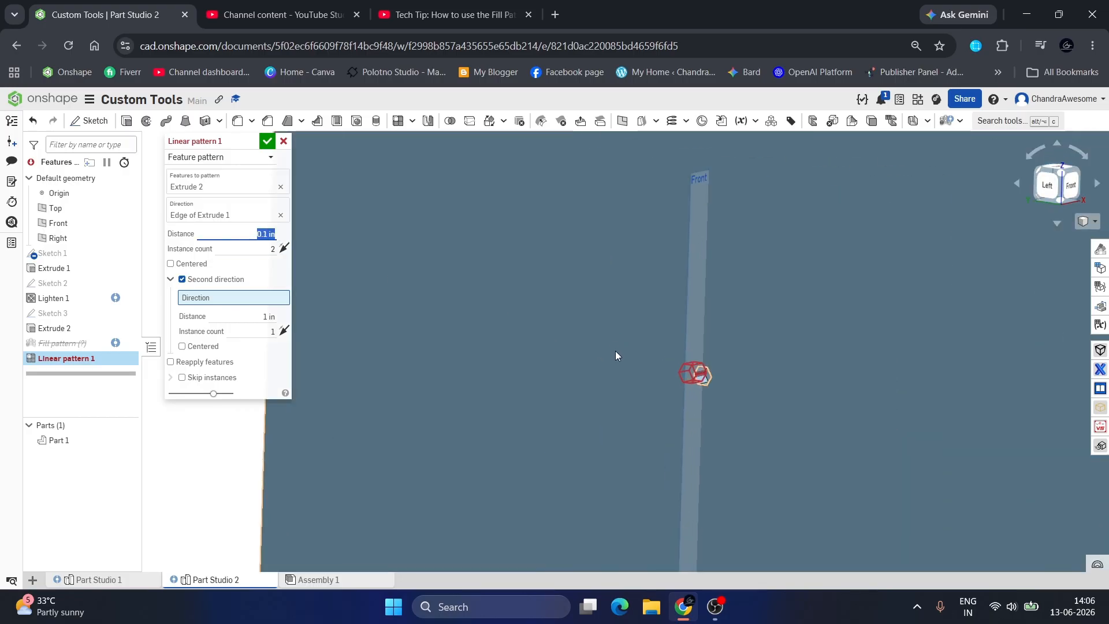
pyautogui.moveTo(615, 355); pyautogui.dragTo(615, 424, button='right')
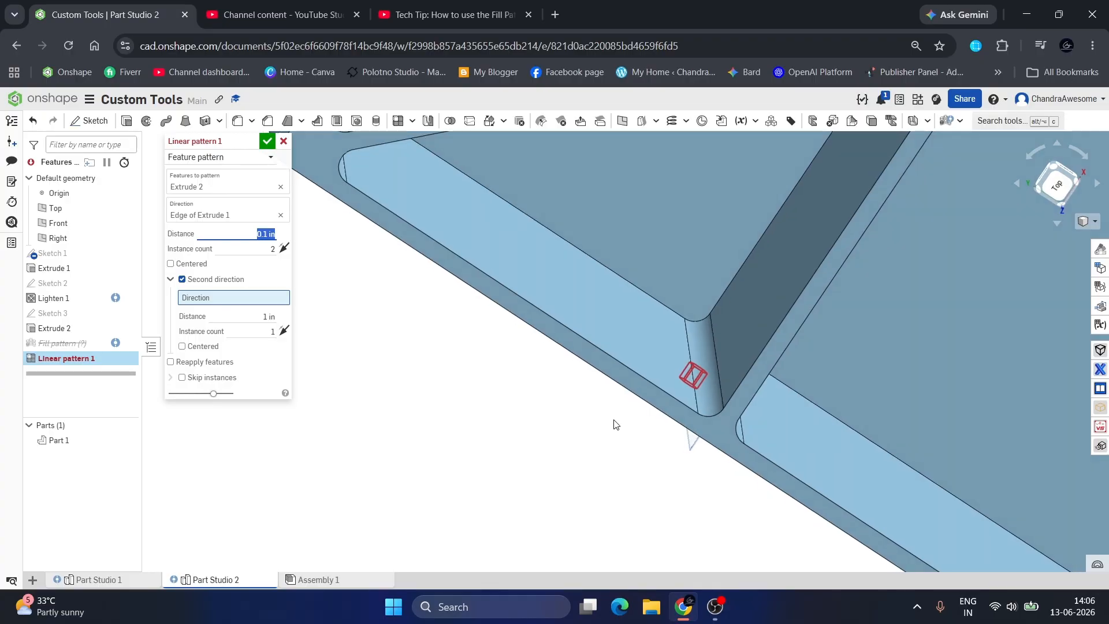
pyautogui.scroll(-2, 463, 335)
pyautogui.scroll(-2, 463, 335)
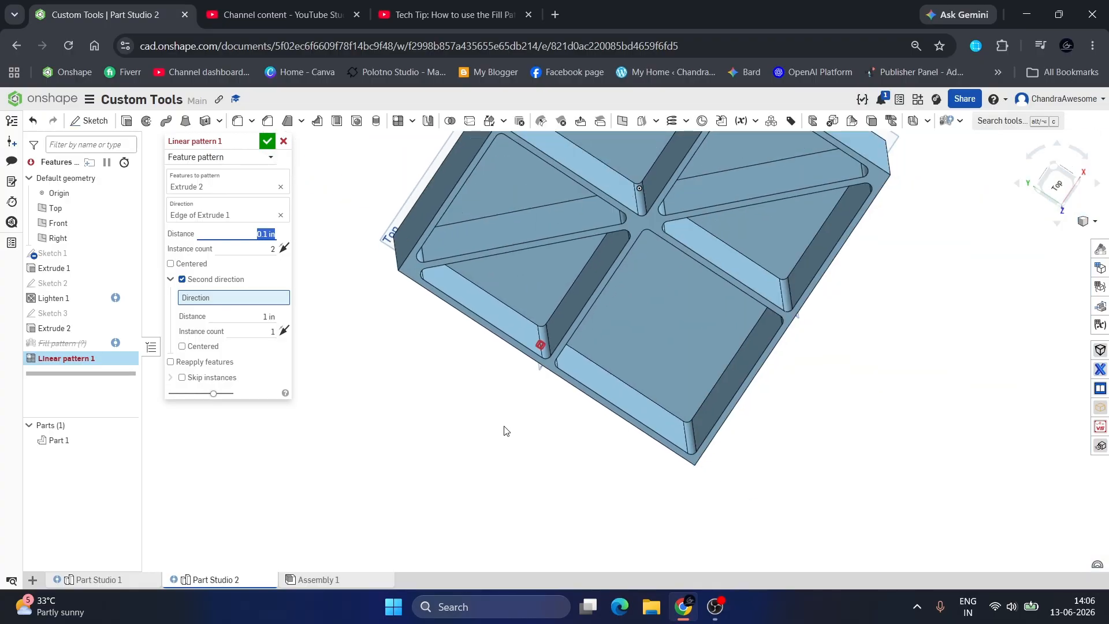
pyautogui.scroll(-3, 504, 430)
pyautogui.scroll(3, 503, 409)
pyautogui.moveTo(502, 409); pyautogui.dragTo(550, 423, button='right')
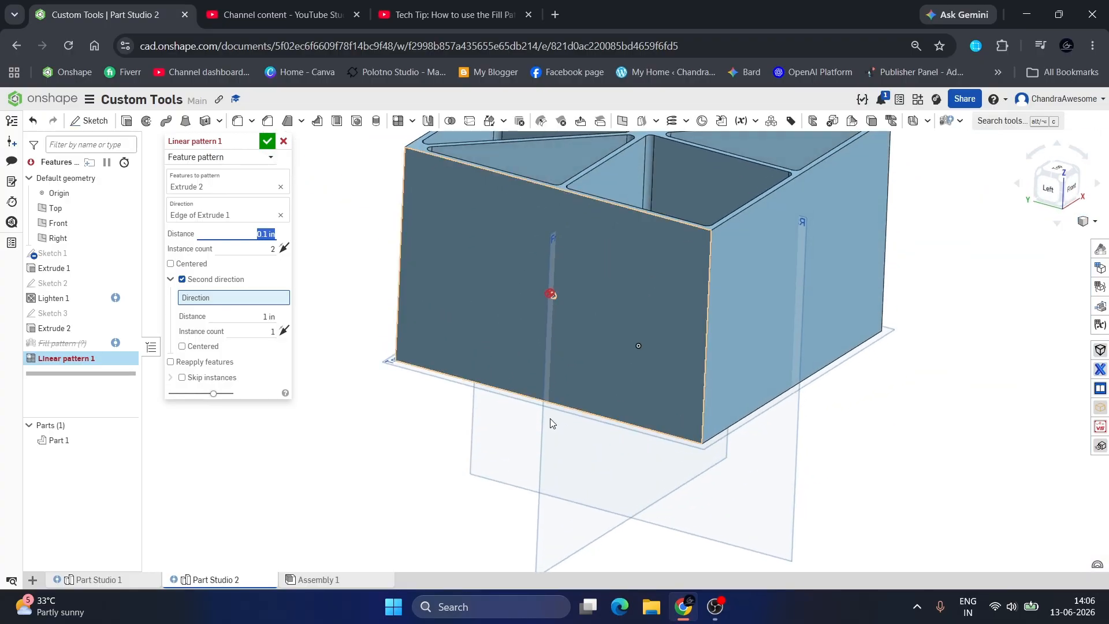
pyautogui.click(283, 141)
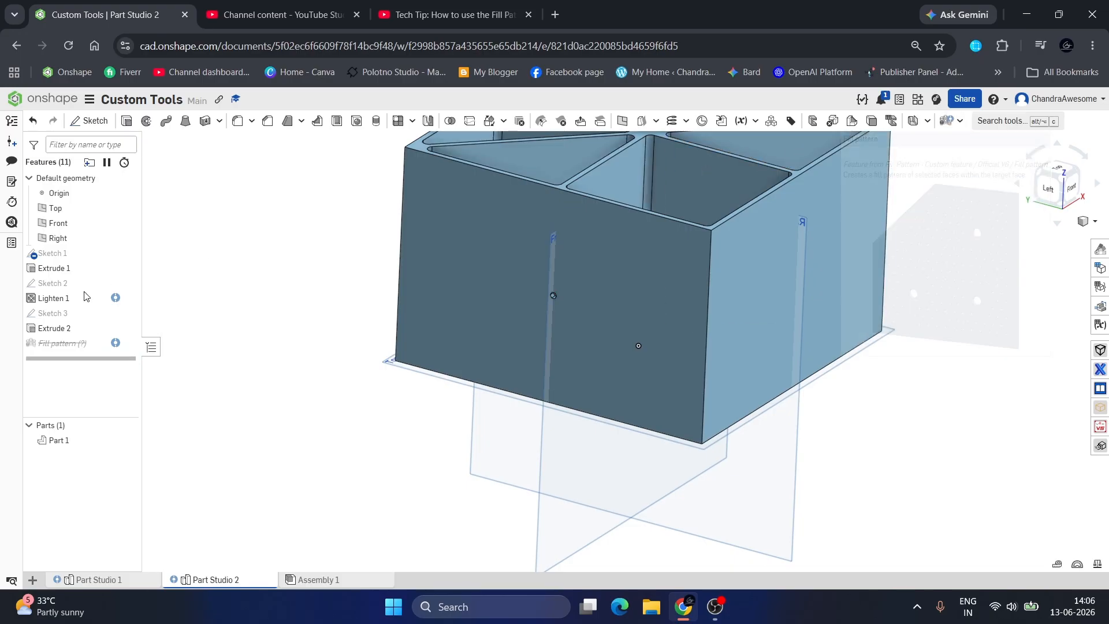
# Unsuppress the existing Fill pattern feature on the ribbed block.
pyautogui.rightClick(81, 348)
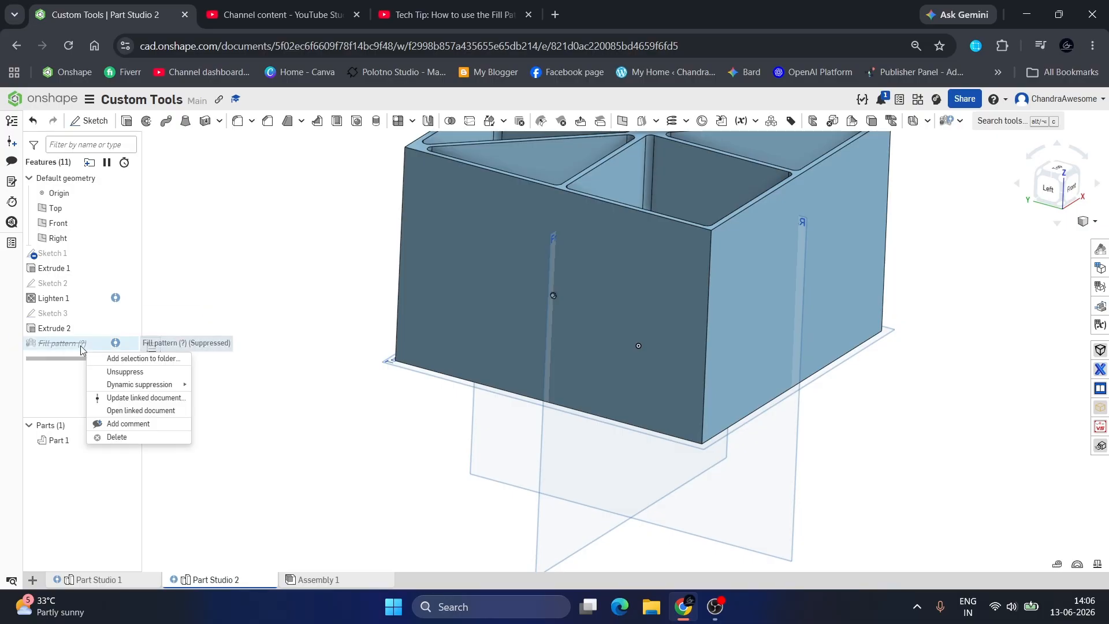
pyautogui.click(137, 375)
pyautogui.scroll(-3, 440, 445)
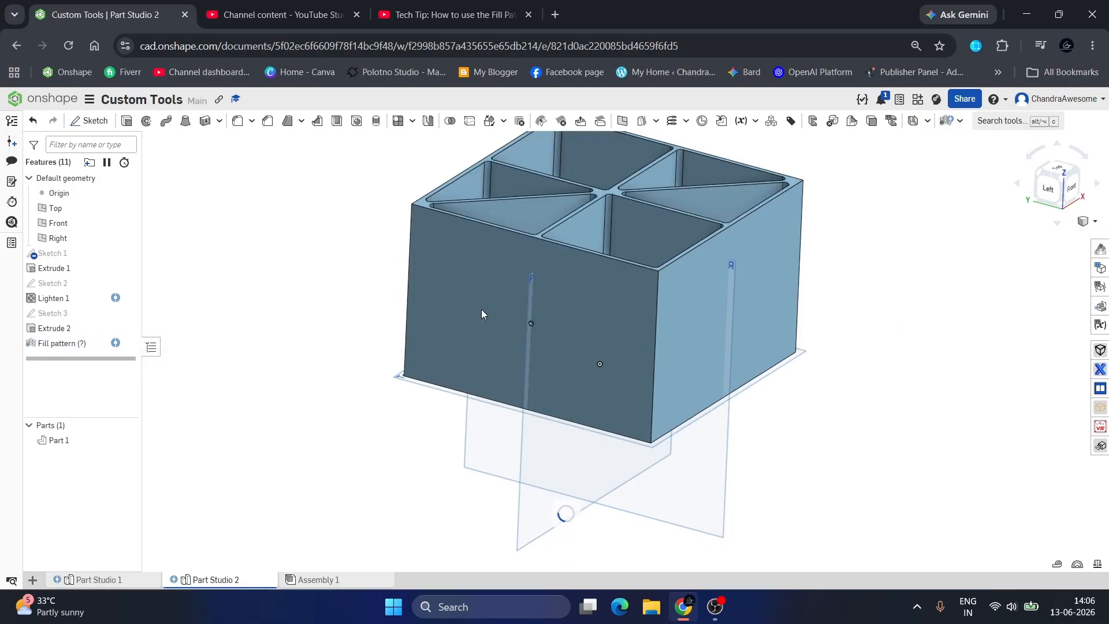
# Examine the hexagonal hole pattern on the left face and inside the pockets, including the area around the rib.
pyautogui.scroll(6, 427, 279)
pyautogui.scroll(-8, 552, 331)
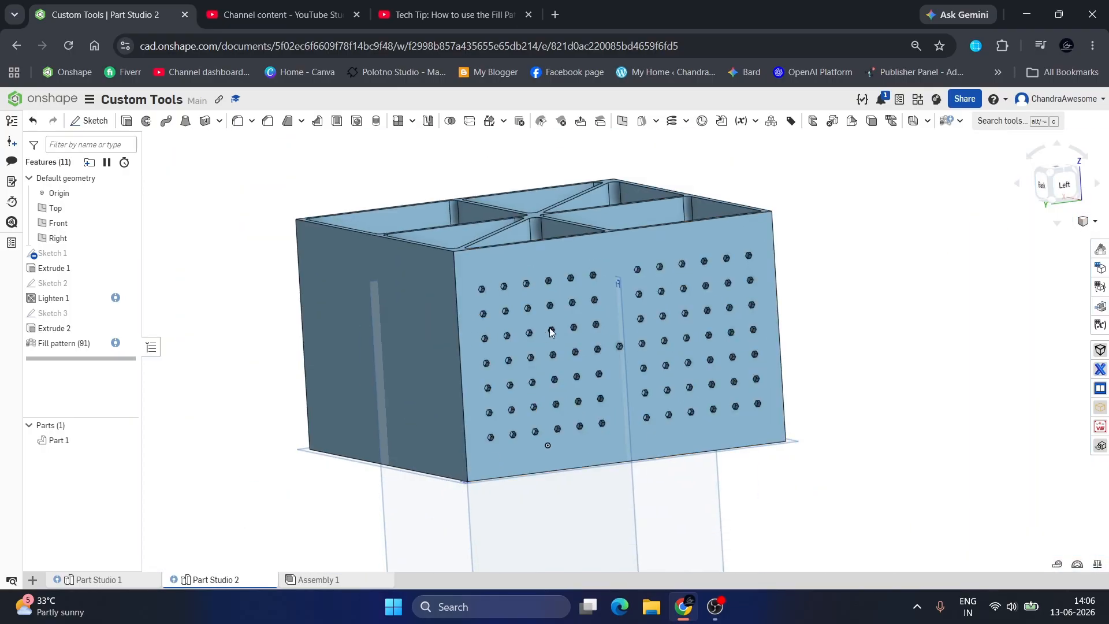
pyautogui.moveTo(552, 330); pyautogui.dragTo(558, 416, button='right')
pyautogui.scroll(-3, 635, 350)
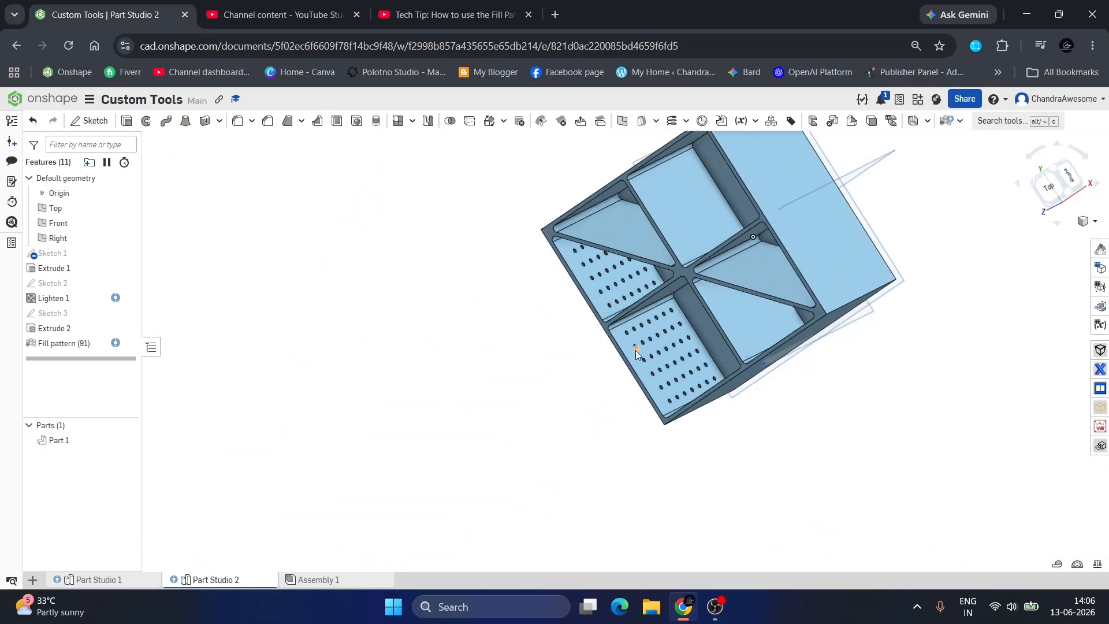
pyautogui.scroll(6, 659, 321)
pyautogui.moveTo(609, 339); pyautogui.dragTo(615, 306, button='right')
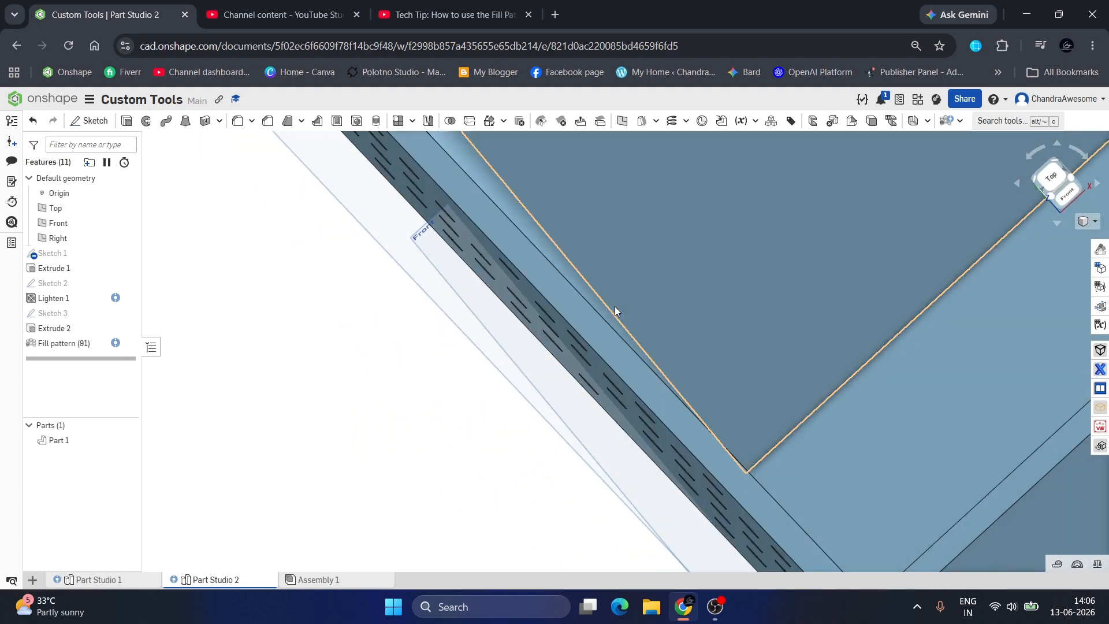
pyautogui.scroll(-6, 614, 306)
pyautogui.scroll(8, 518, 220)
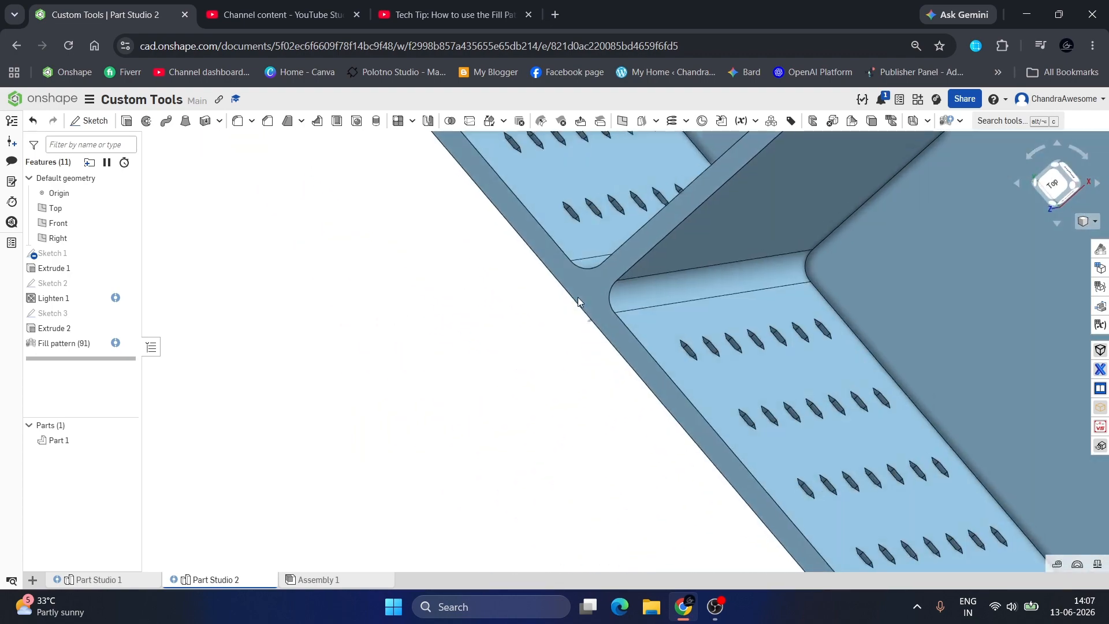
pyautogui.moveTo(578, 297); pyautogui.dragTo(599, 286, button='right')
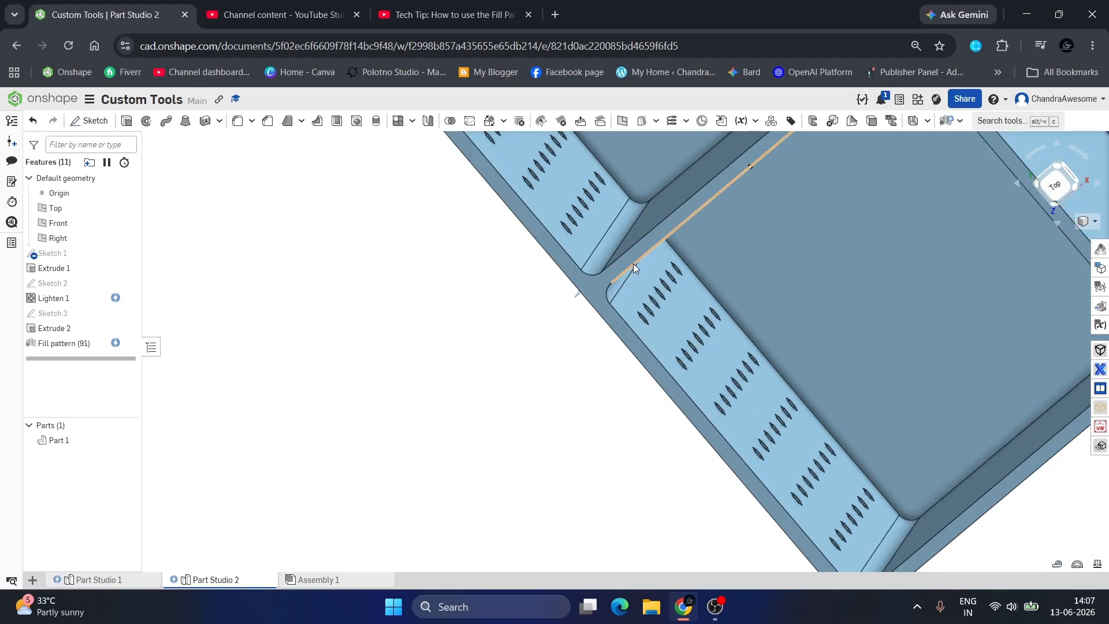
pyautogui.scroll(-5, 633, 263)
pyautogui.scroll(5, 633, 263)
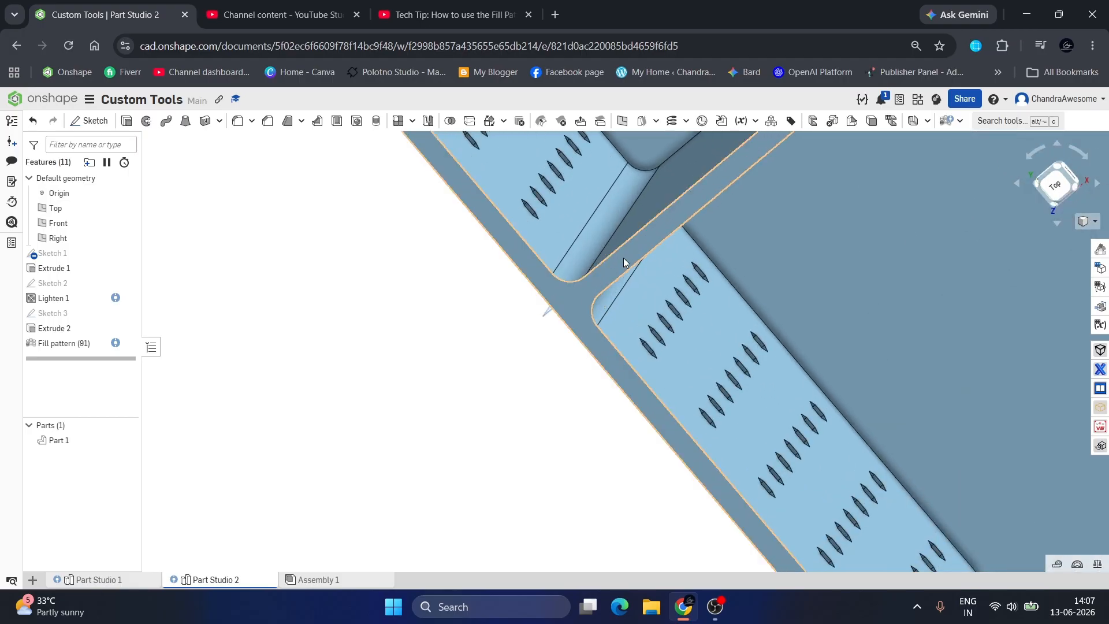
pyautogui.moveTo(622, 257); pyautogui.dragTo(535, 310, button='right')
pyautogui.scroll(-4, 535, 314)
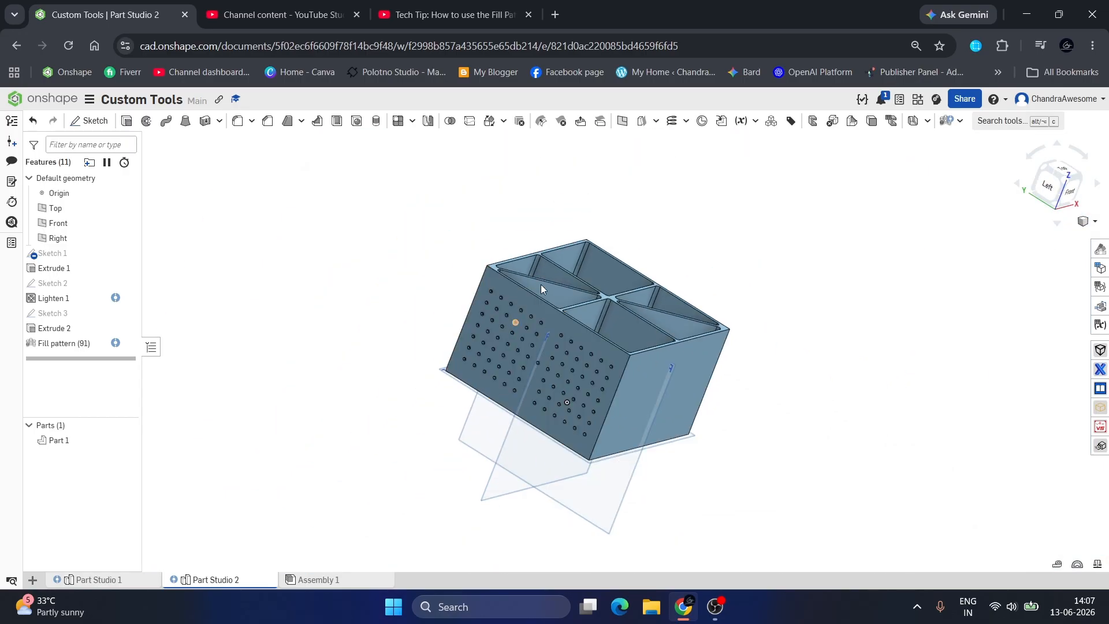
pyautogui.scroll(4, 540, 289)
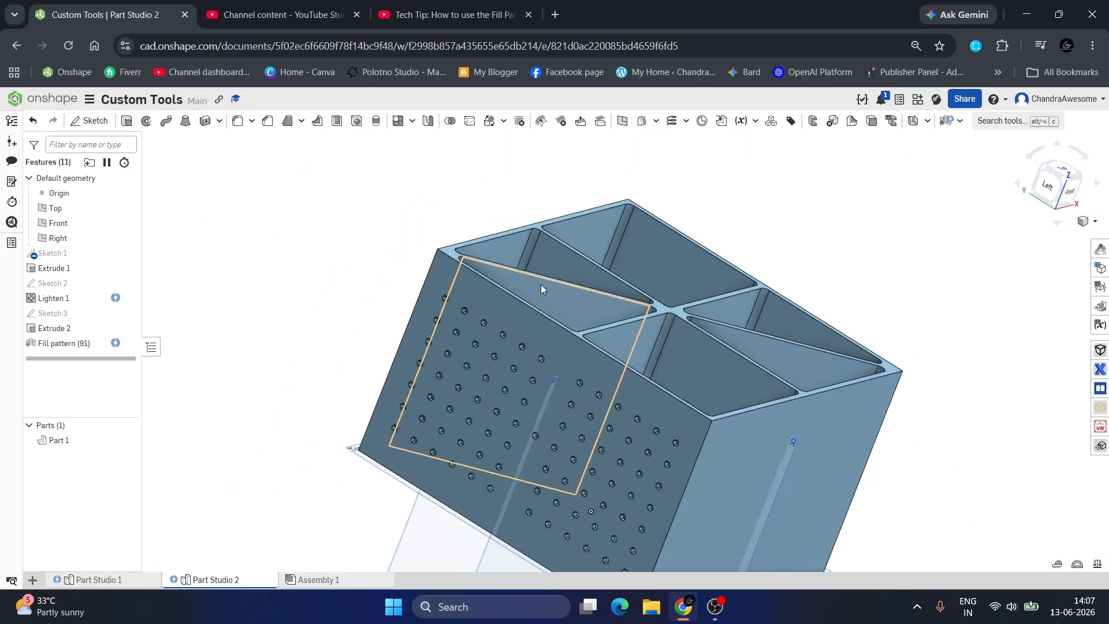
# Suppress the existing Fill pattern again and start a new Fill pattern feature.
pyautogui.rightClick(51, 345)
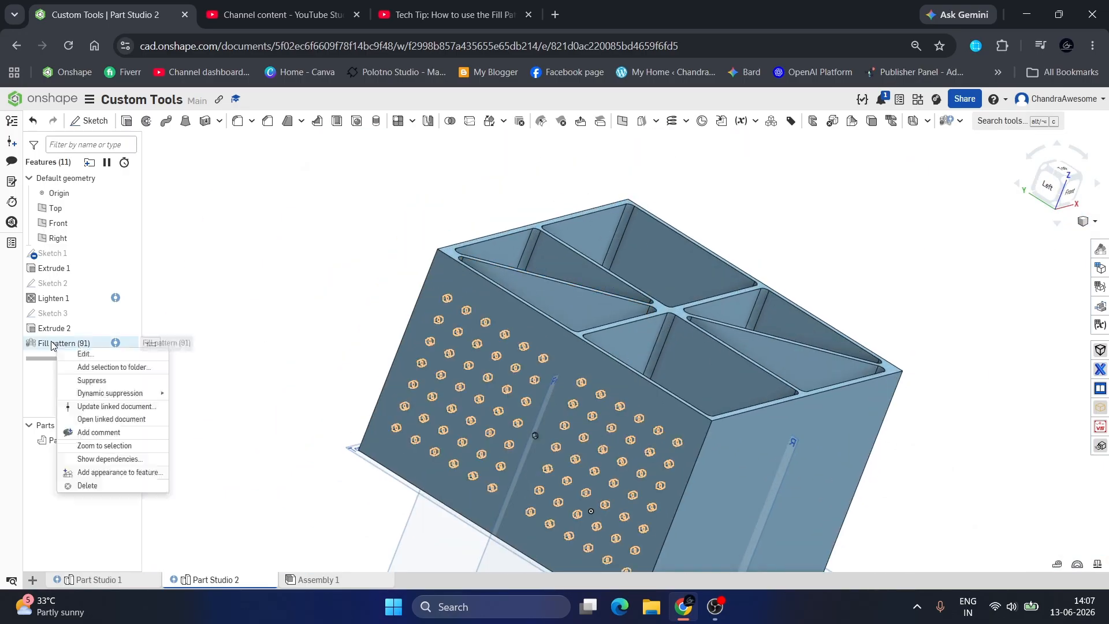
pyautogui.click(104, 380)
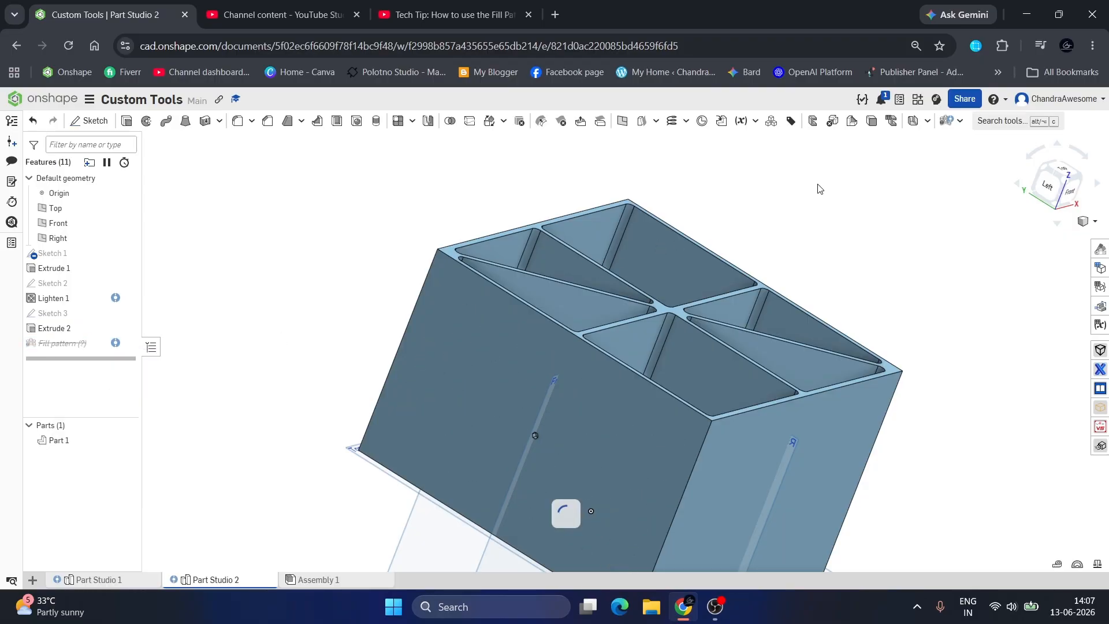
pyautogui.click(946, 121)
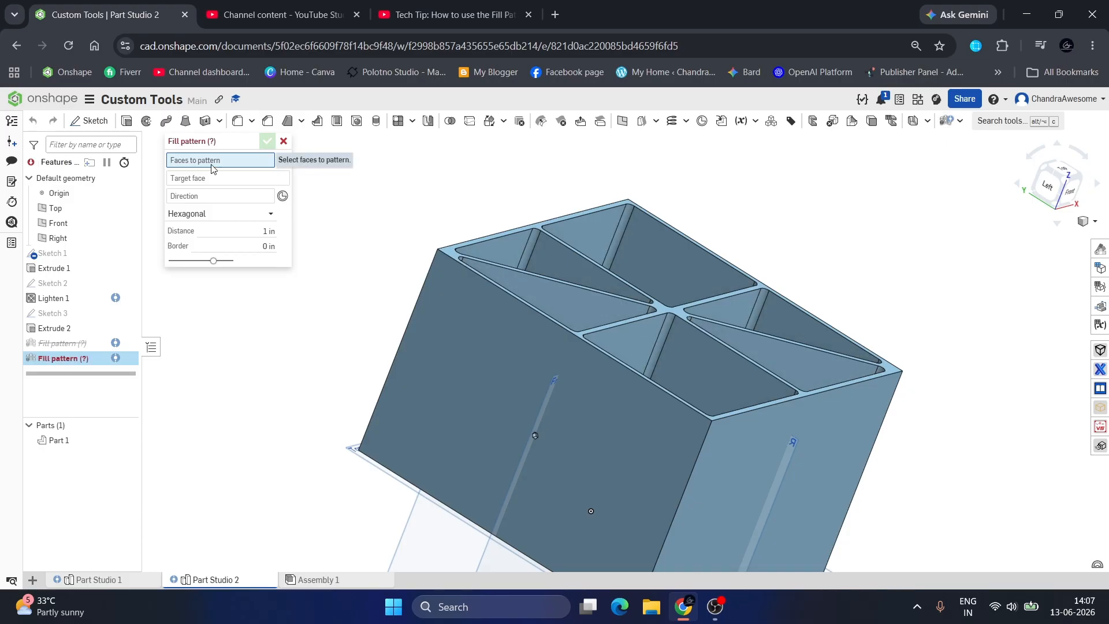
# Add all faces of the small hexagonal cut as faces to pattern, using a Pocket-type face selection.
pyautogui.scroll(-3, 656, 282)
pyautogui.scroll(10, 579, 365)
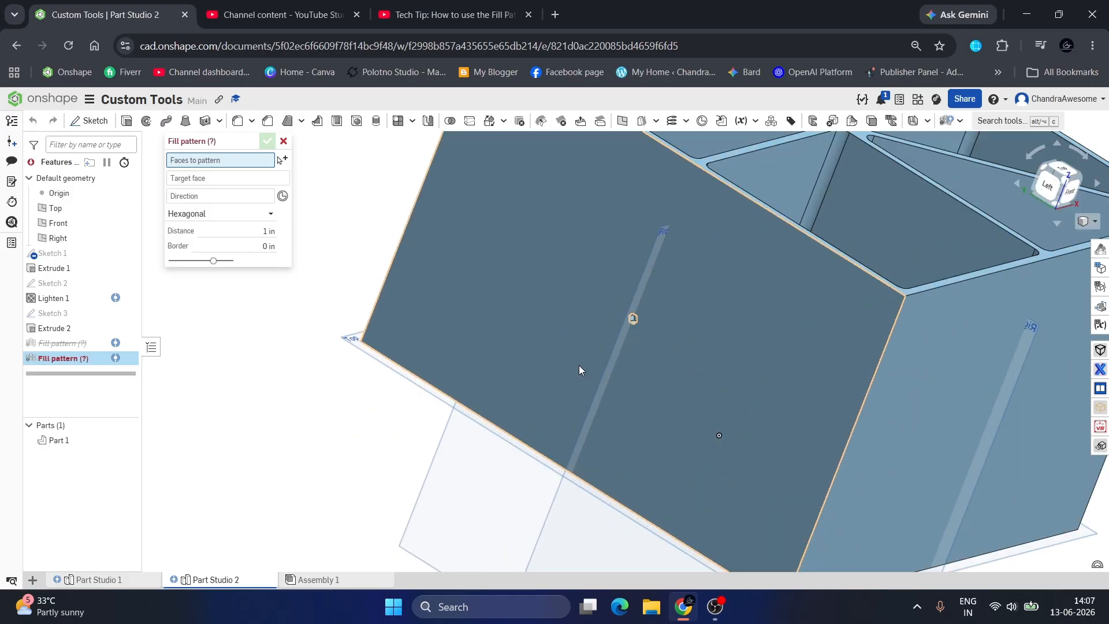
pyautogui.scroll(6, 646, 354)
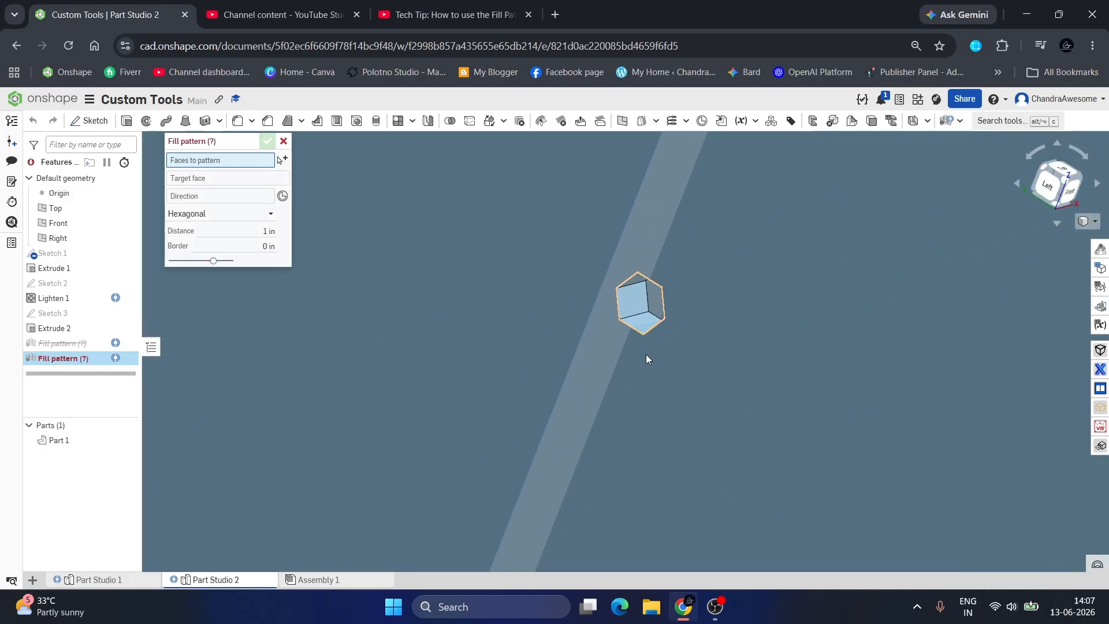
pyautogui.click(285, 161)
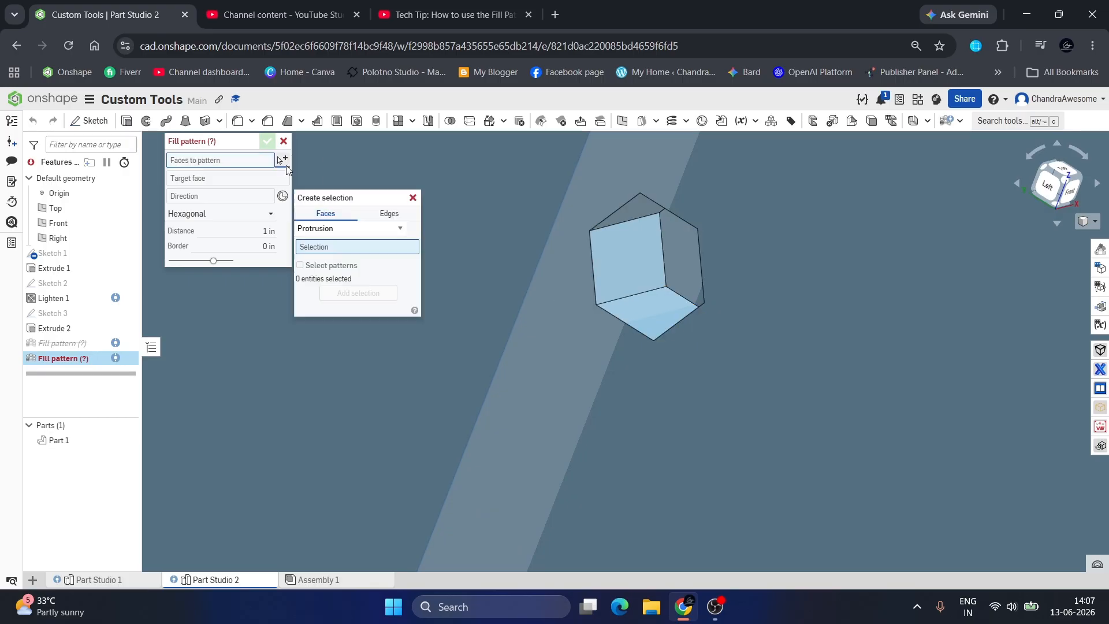
pyautogui.click(326, 234)
pyautogui.scroll(-3, 345, 336)
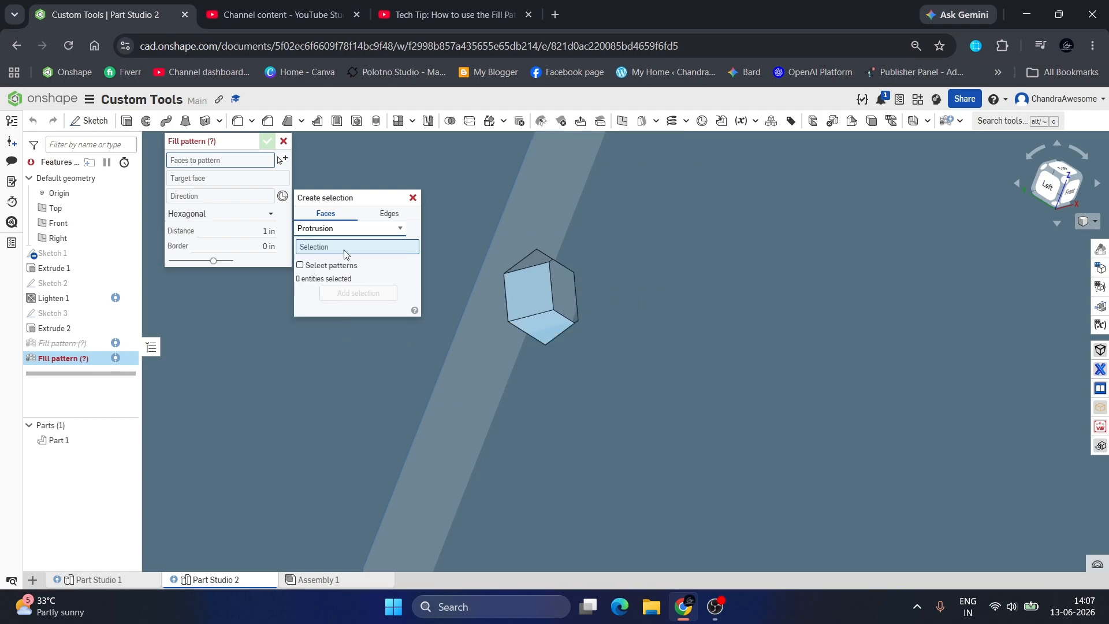
pyautogui.click(334, 229)
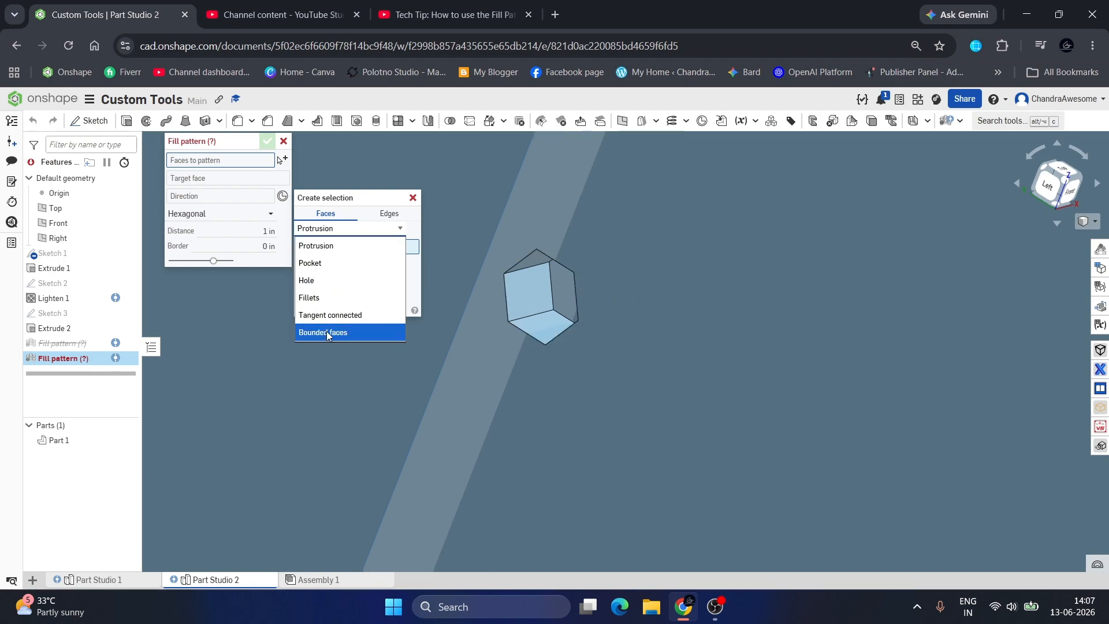
pyautogui.click(337, 265)
pyautogui.scroll(-3, 762, 371)
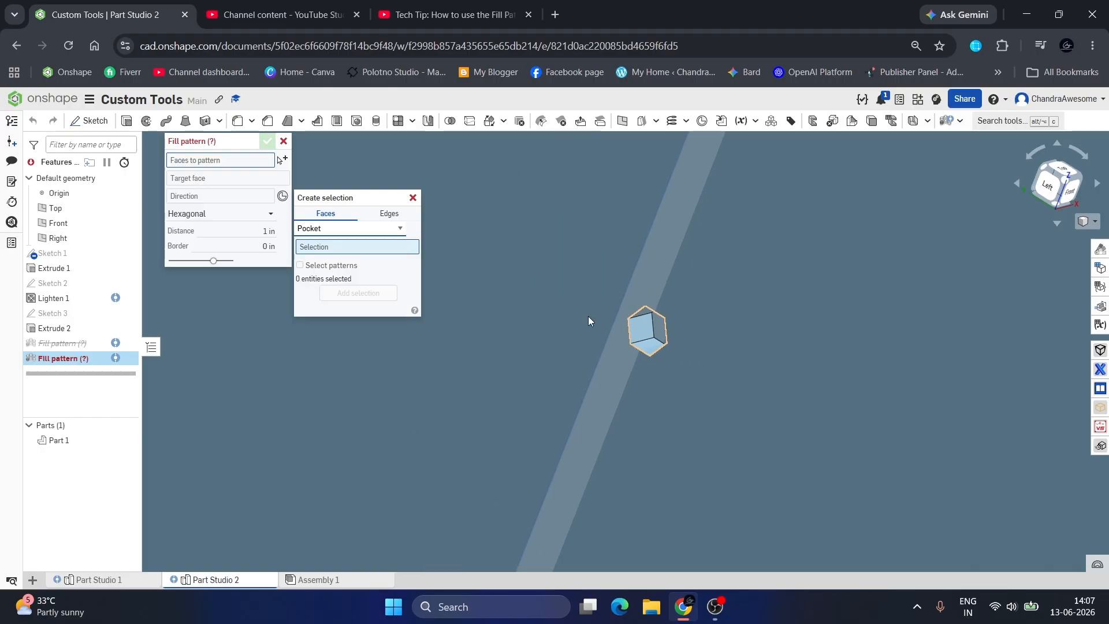
pyautogui.scroll(3, 612, 308)
pyautogui.click(668, 355)
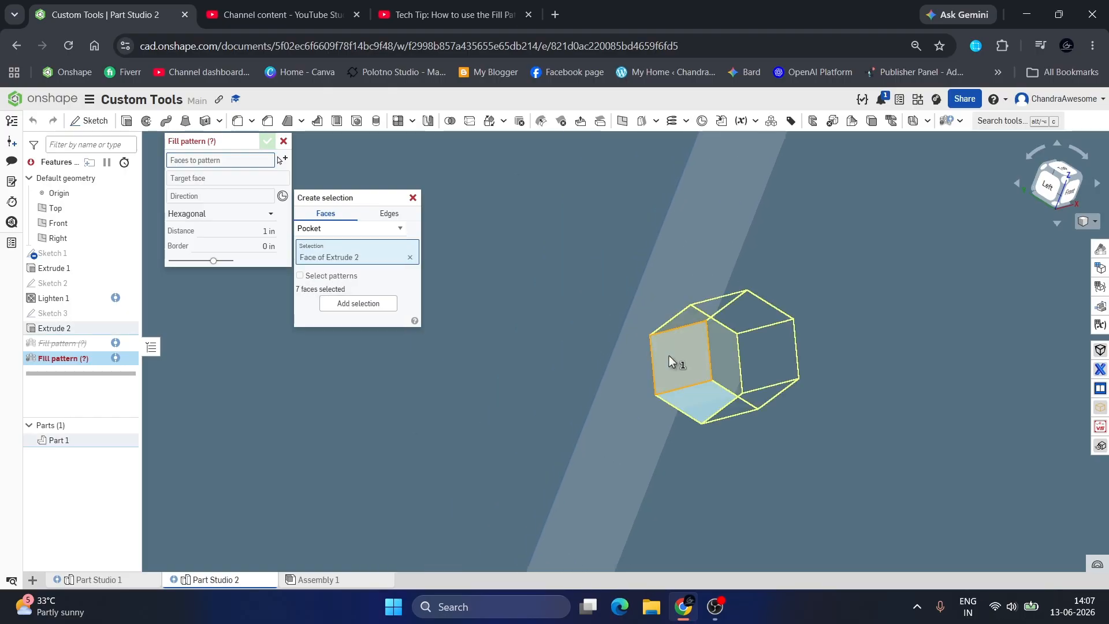
pyautogui.click(359, 304)
pyautogui.scroll(-2, 654, 333)
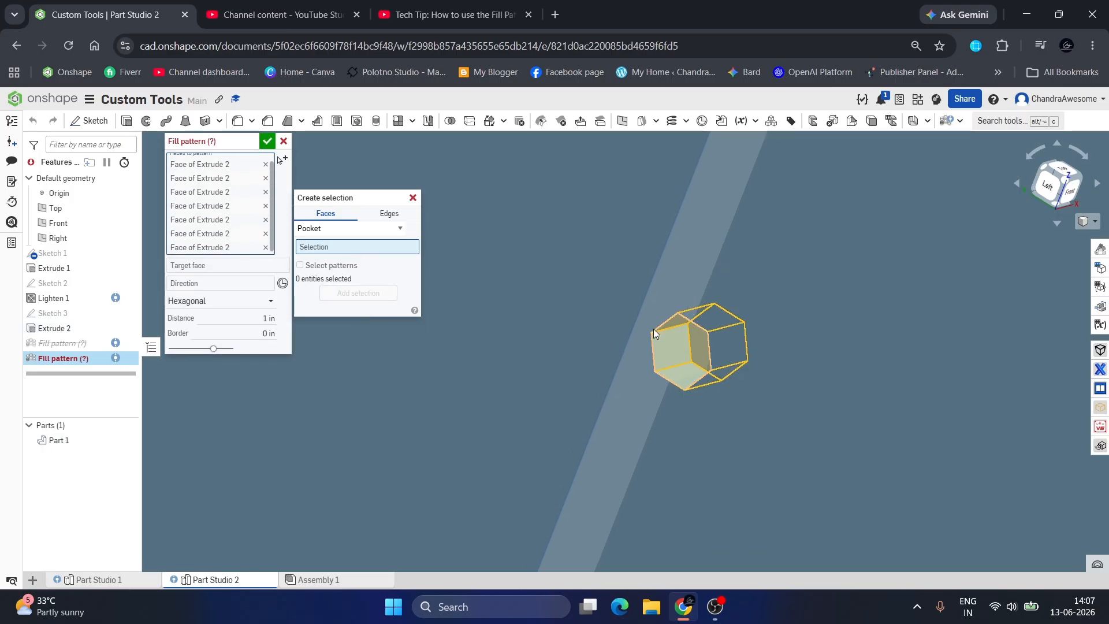
# Set the block's left outer face as the fill pattern's target face and its bottom edge as the direction.
pyautogui.click(213, 271)
pyautogui.scroll(10, 560, 379)
pyautogui.scroll(-8, 560, 379)
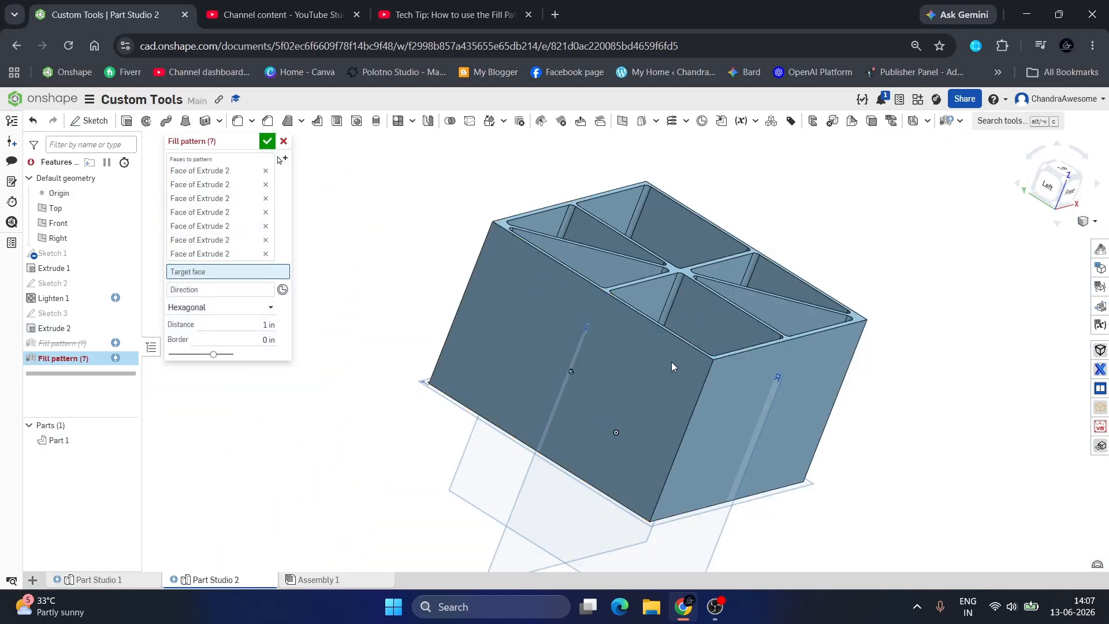
pyautogui.click(640, 395)
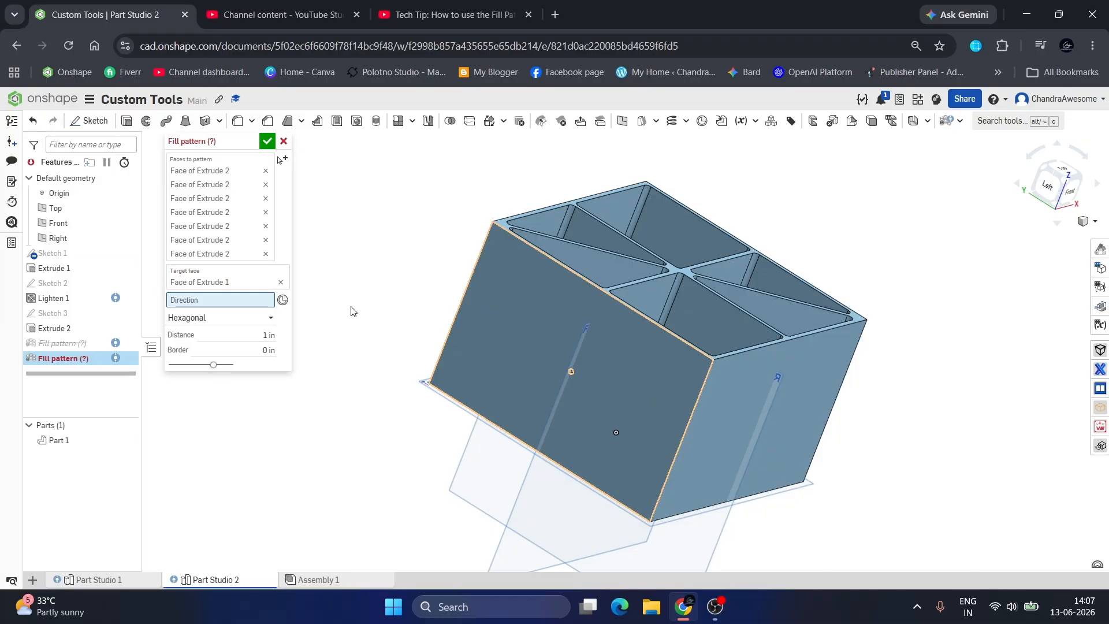
pyautogui.scroll(-2, 611, 400)
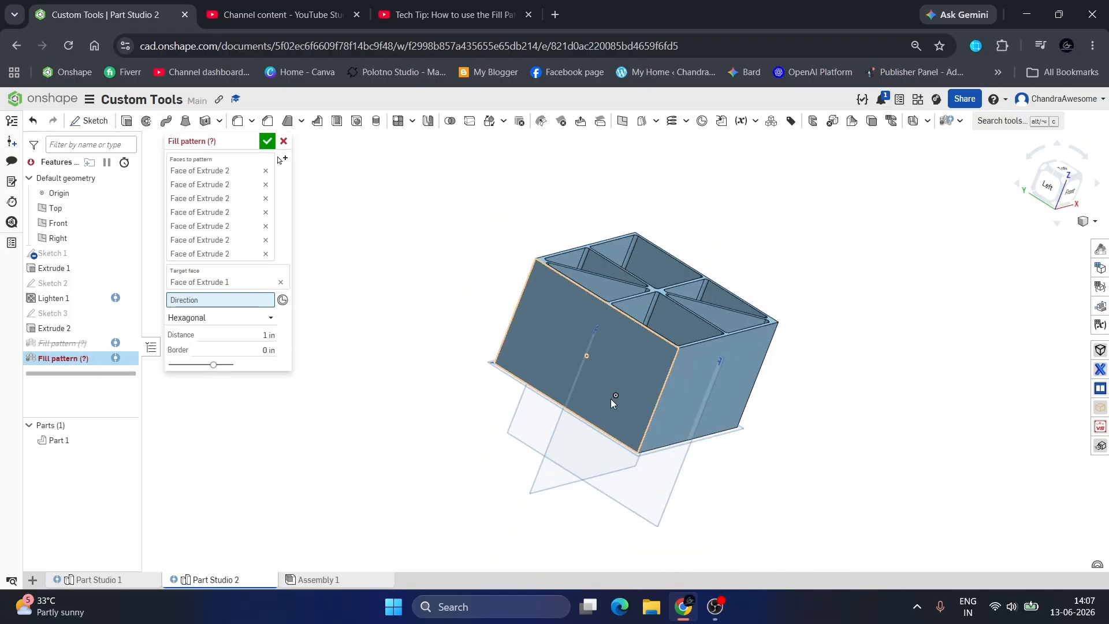
pyautogui.scroll(4, 565, 508)
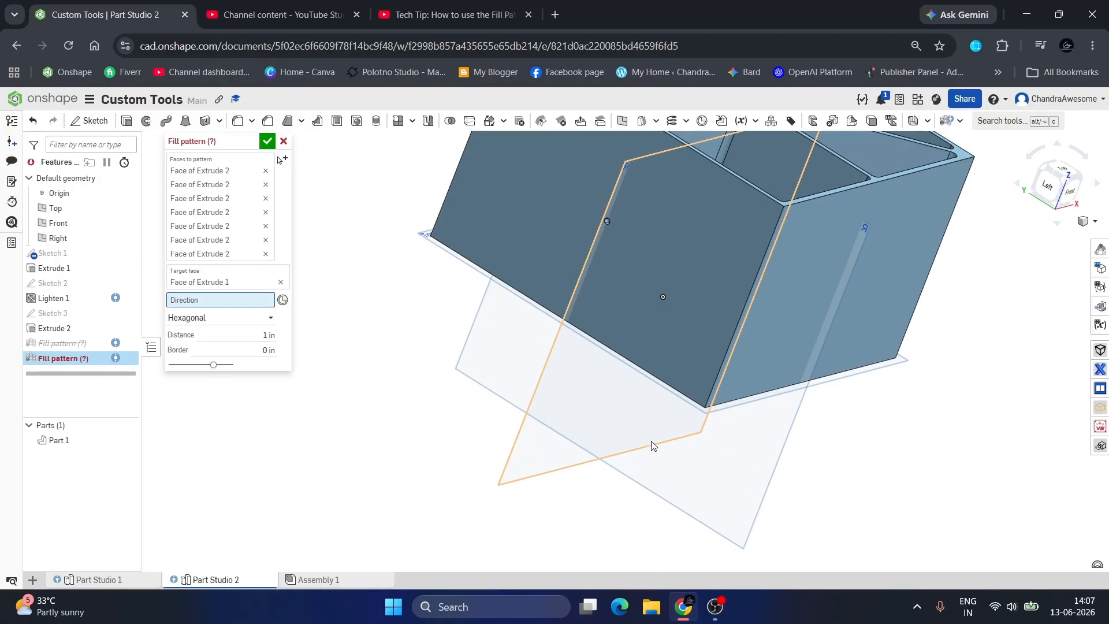
pyautogui.click(674, 389)
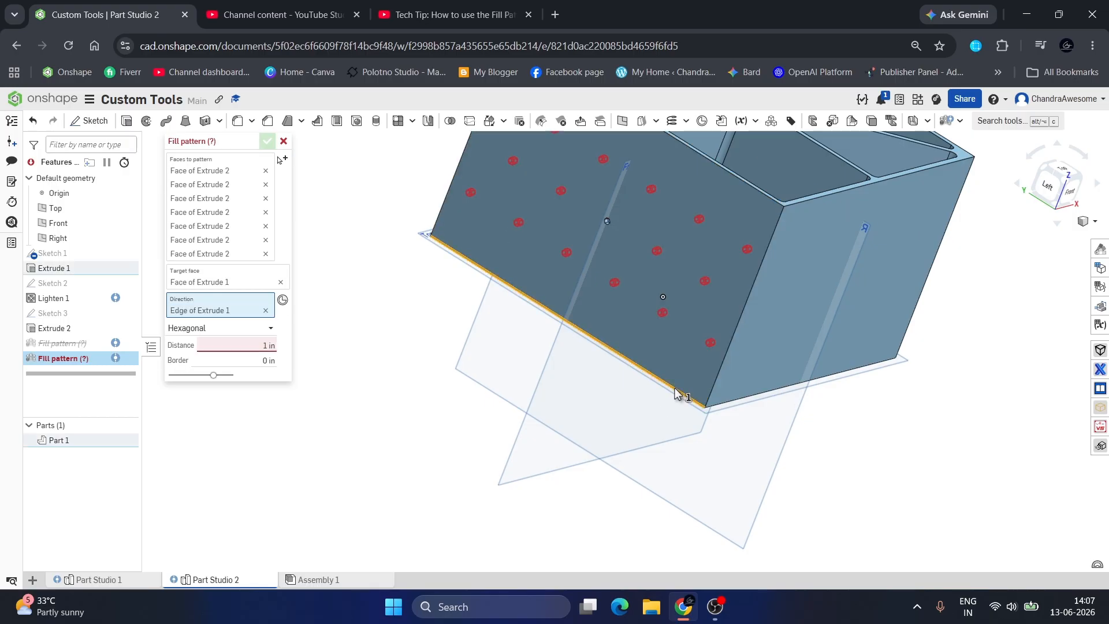
# Replace the bottom edge with the Front plane as the fill pattern's direction.
pyautogui.scroll(-2, 676, 395)
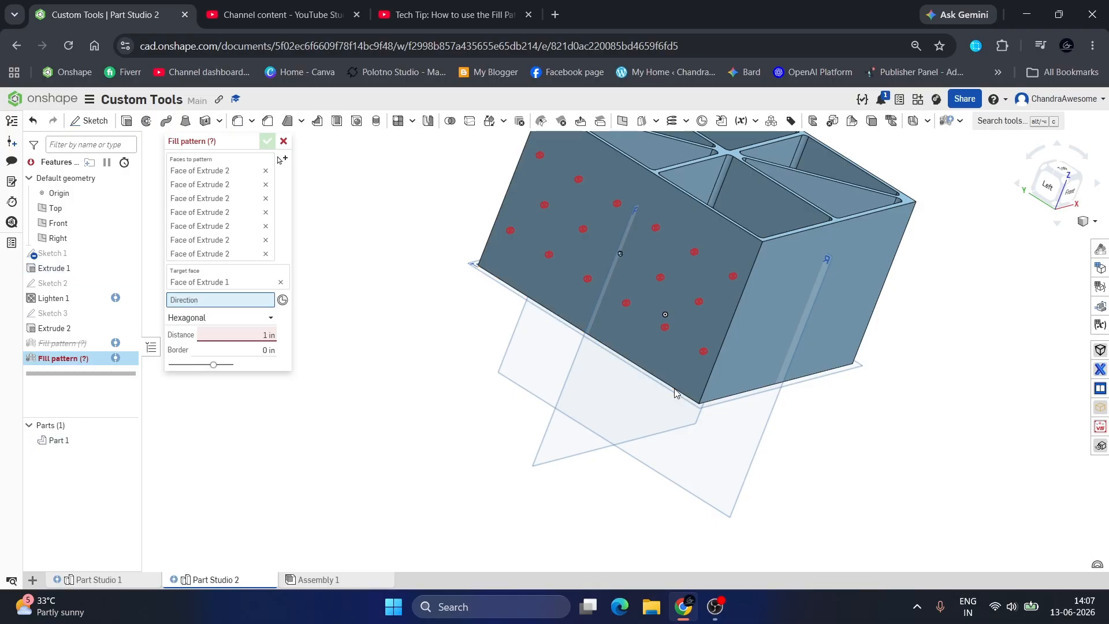
pyautogui.click(266, 310)
pyautogui.click(569, 462)
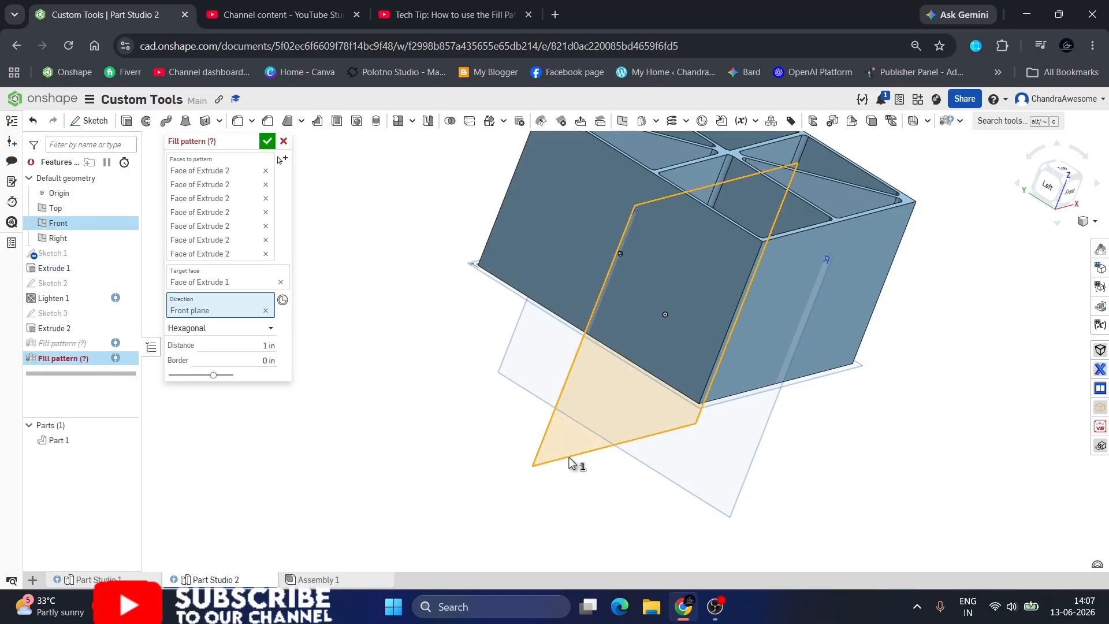
pyautogui.scroll(-2, 501, 483)
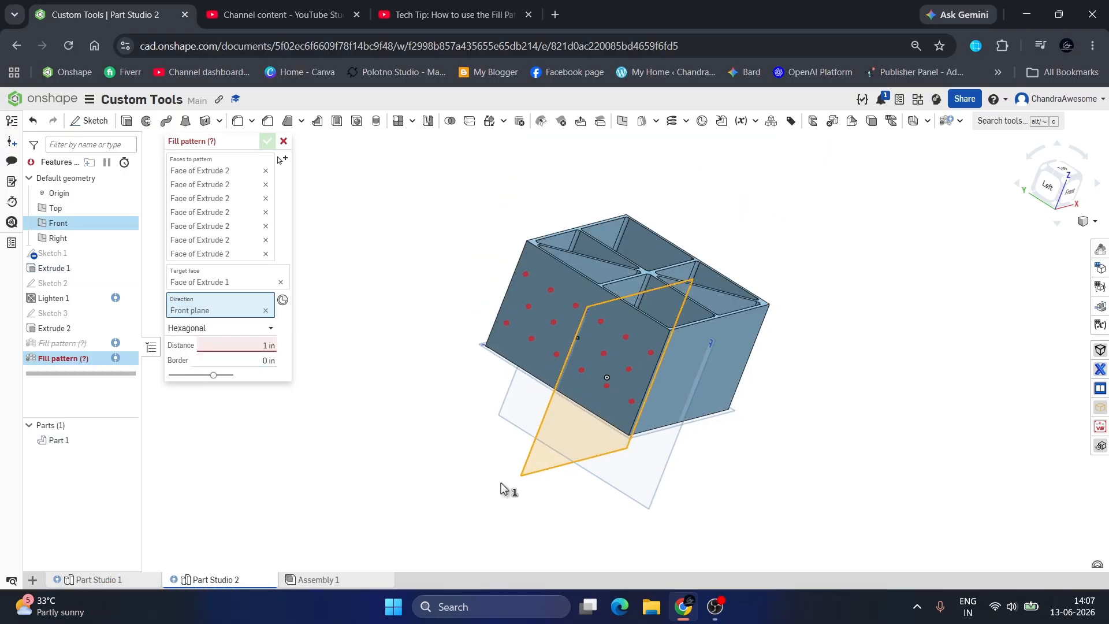
pyautogui.scroll(5, 567, 351)
pyautogui.moveTo(579, 324); pyautogui.dragTo(594, 282, button='right')
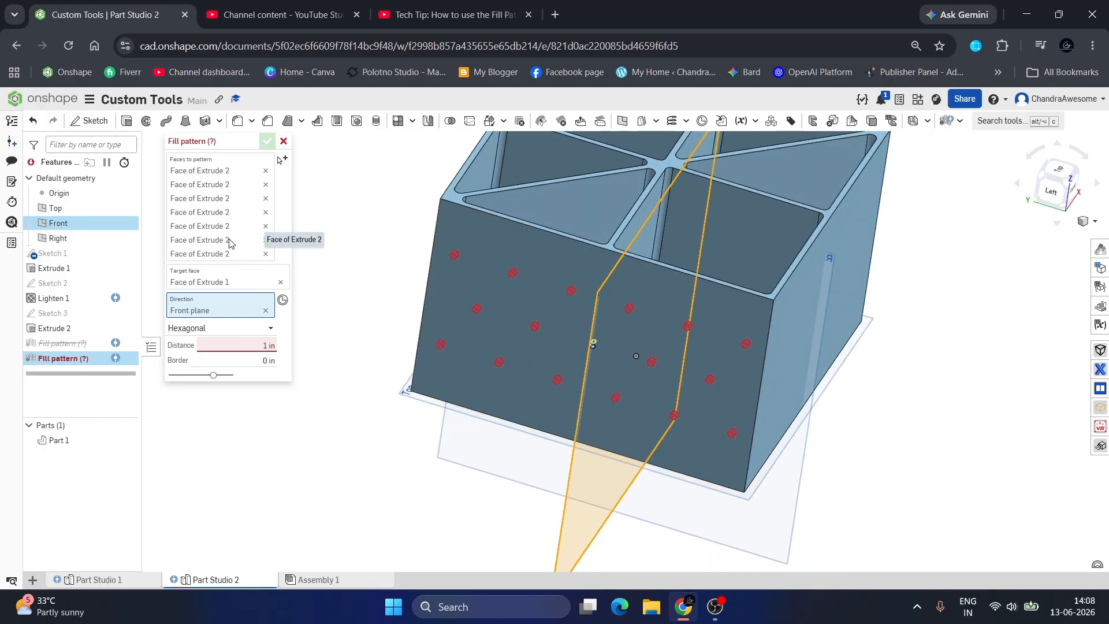
# Change the fill pattern's layout from Hexagonal to Square.
pyautogui.click(253, 251)
pyautogui.scroll(3, 543, 338)
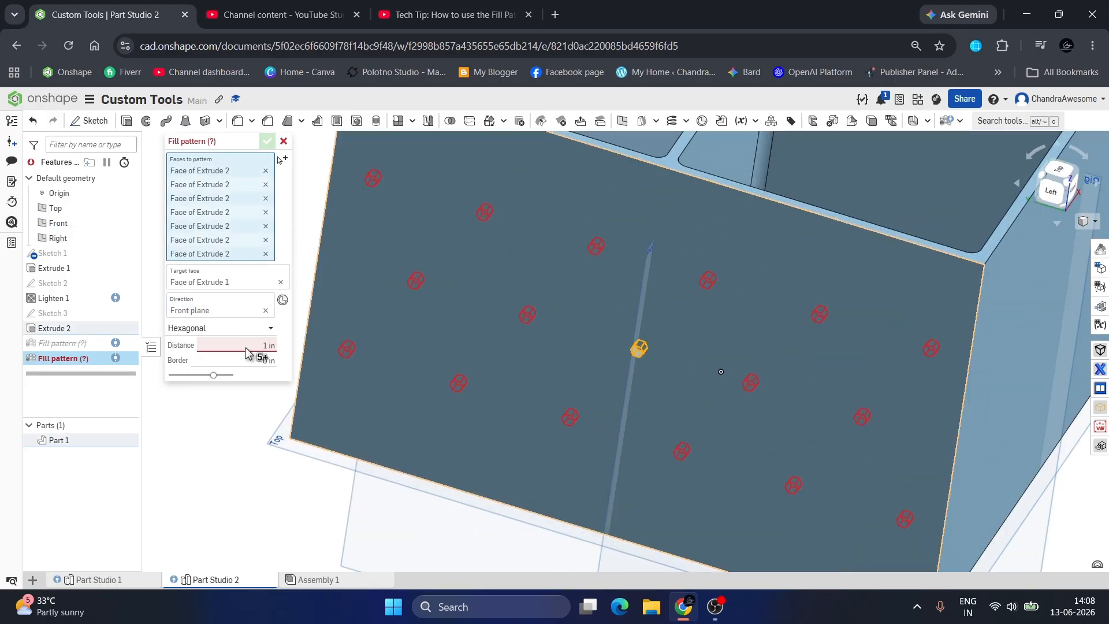
pyautogui.click(226, 347)
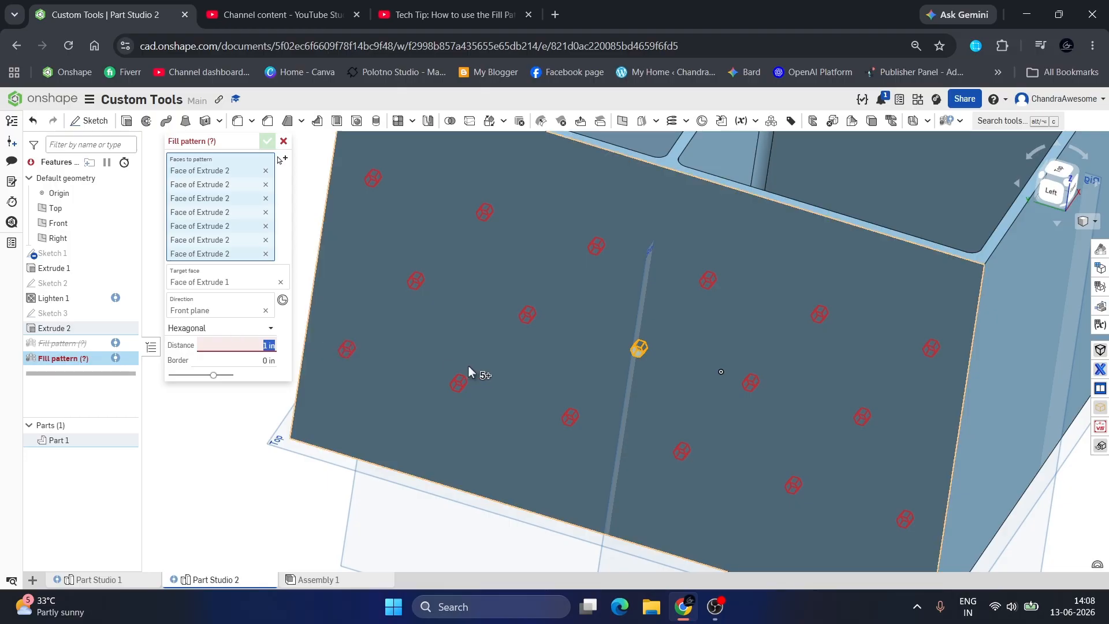
pyautogui.scroll(-5, 469, 366)
pyautogui.scroll(5, 513, 293)
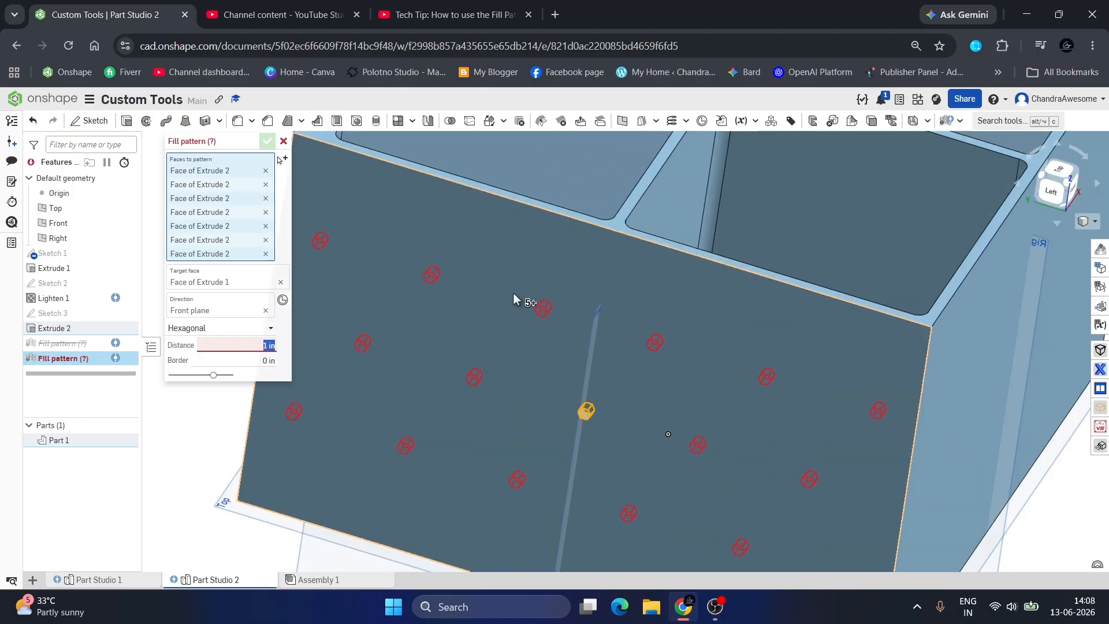
pyautogui.moveTo(514, 293); pyautogui.dragTo(506, 269, button='right')
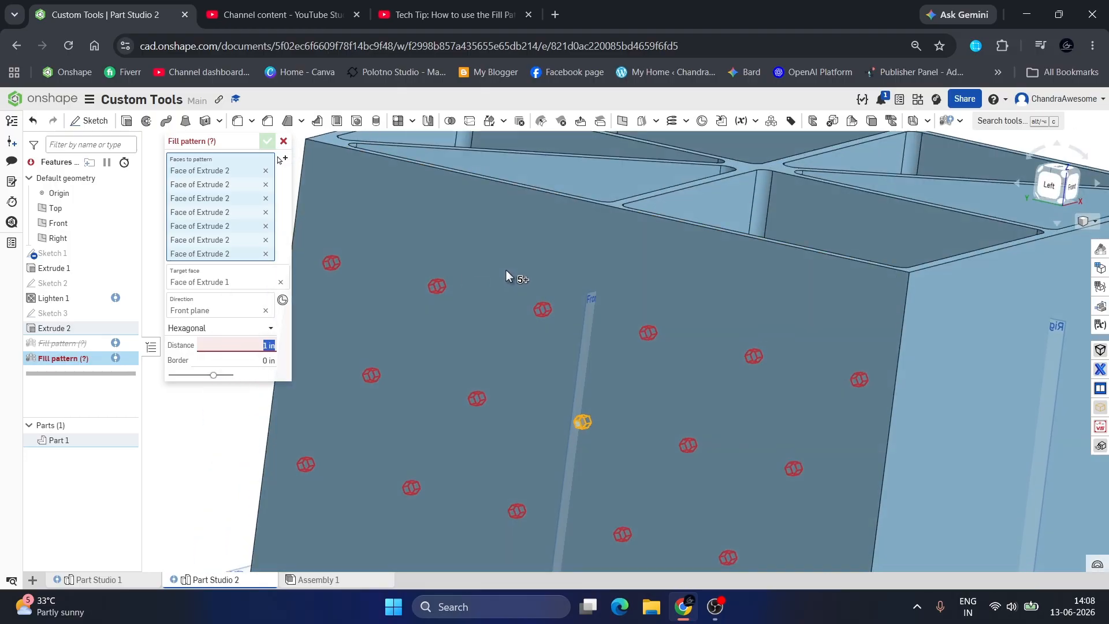
pyautogui.click(203, 328)
pyautogui.click(196, 360)
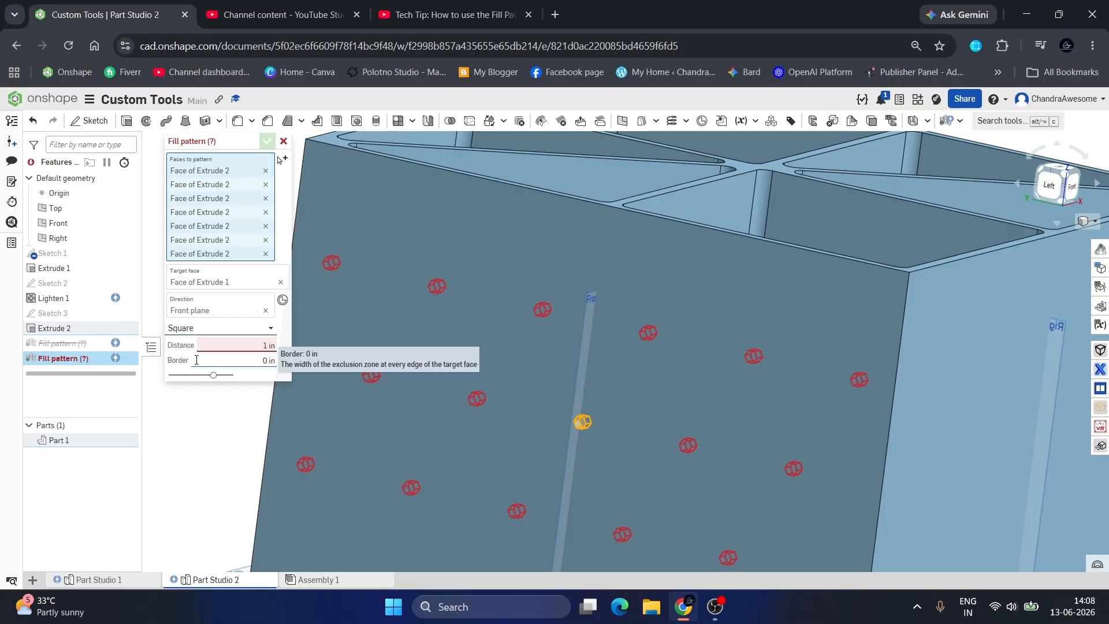
# Try a fill pattern distance of 2 in and return it to 1 in.
pyautogui.scroll(-3, 594, 269)
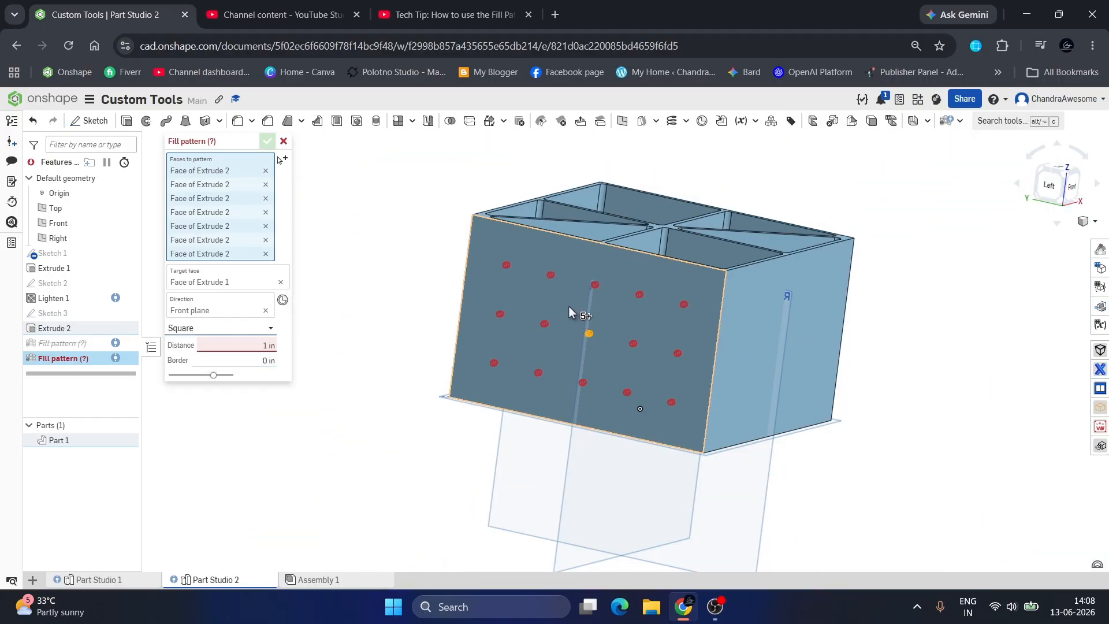
pyautogui.scroll(3, 569, 306)
pyautogui.moveTo(570, 306); pyautogui.dragTo(600, 296, button='right')
pyautogui.click(245, 343)
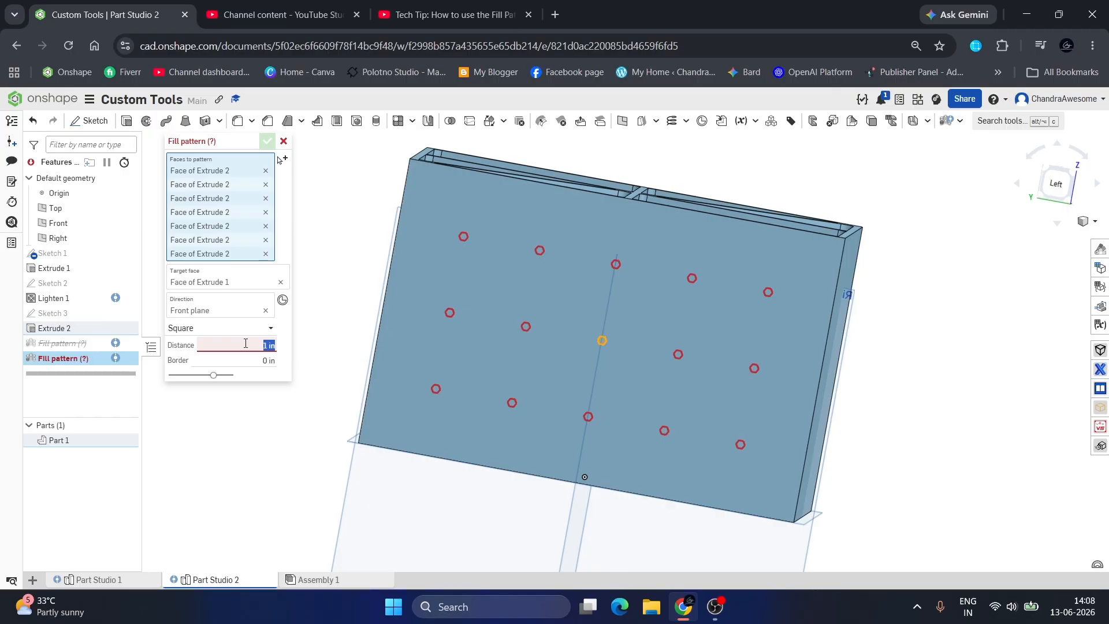
pyautogui.write('2')
pyautogui.press('Return')
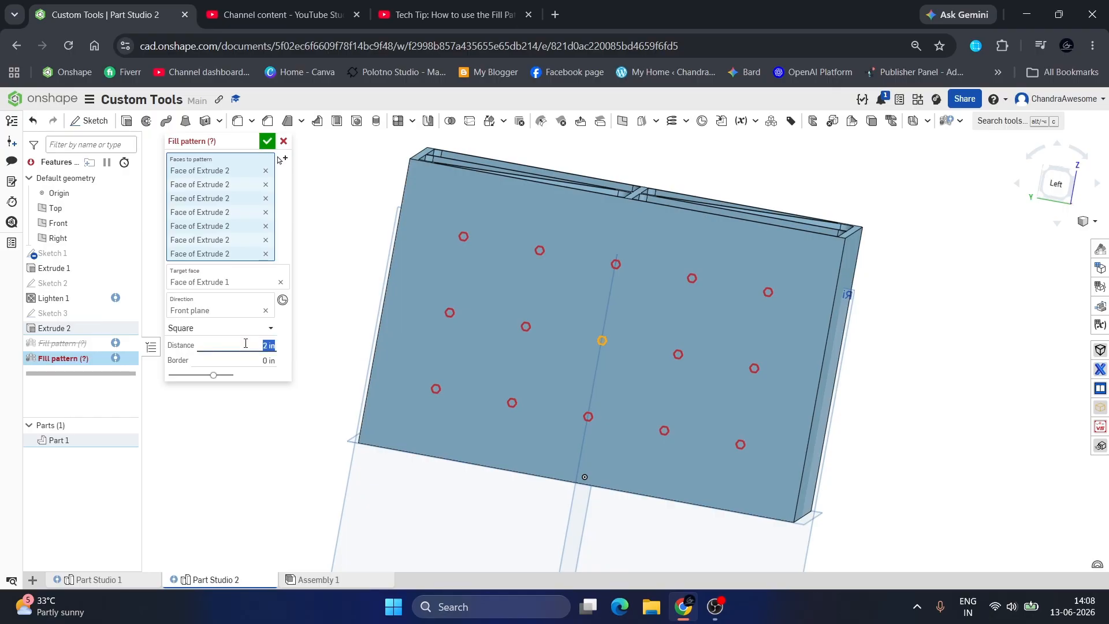
pyautogui.press('Return')
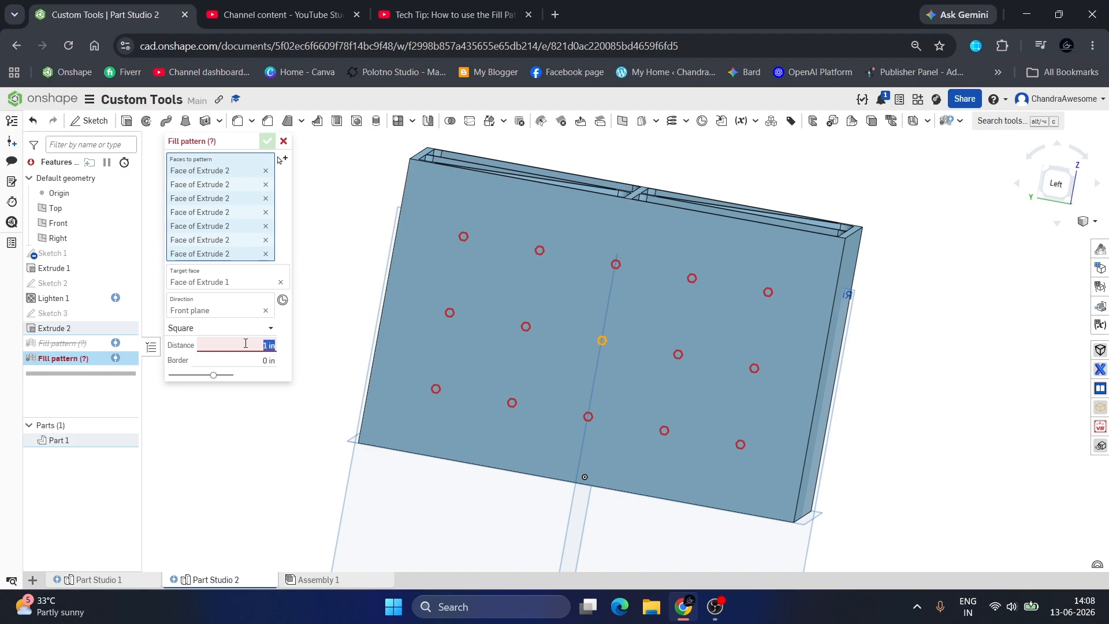
# Remove the floor face of the small hexagonal cut from the fill pattern's faces to pattern.
pyautogui.scroll(10, 600, 346)
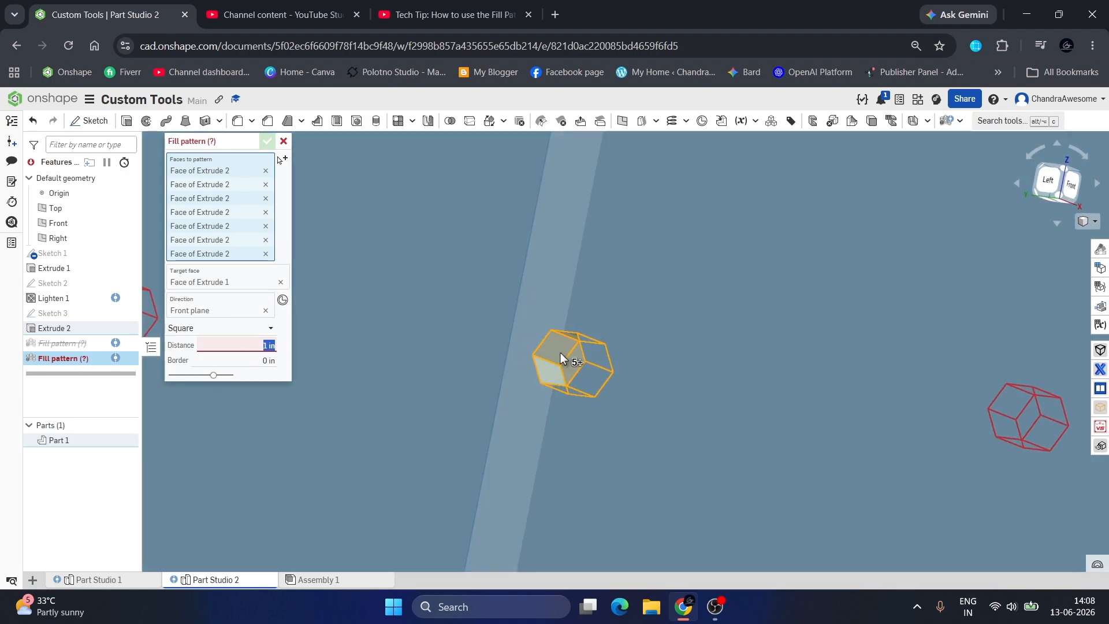
pyautogui.moveTo(560, 353)
pyautogui.mouseDown(button='right')
pyautogui.moveTo(572, 360)
pyautogui.moveTo(563, 368)
pyautogui.mouseUp(button='right')
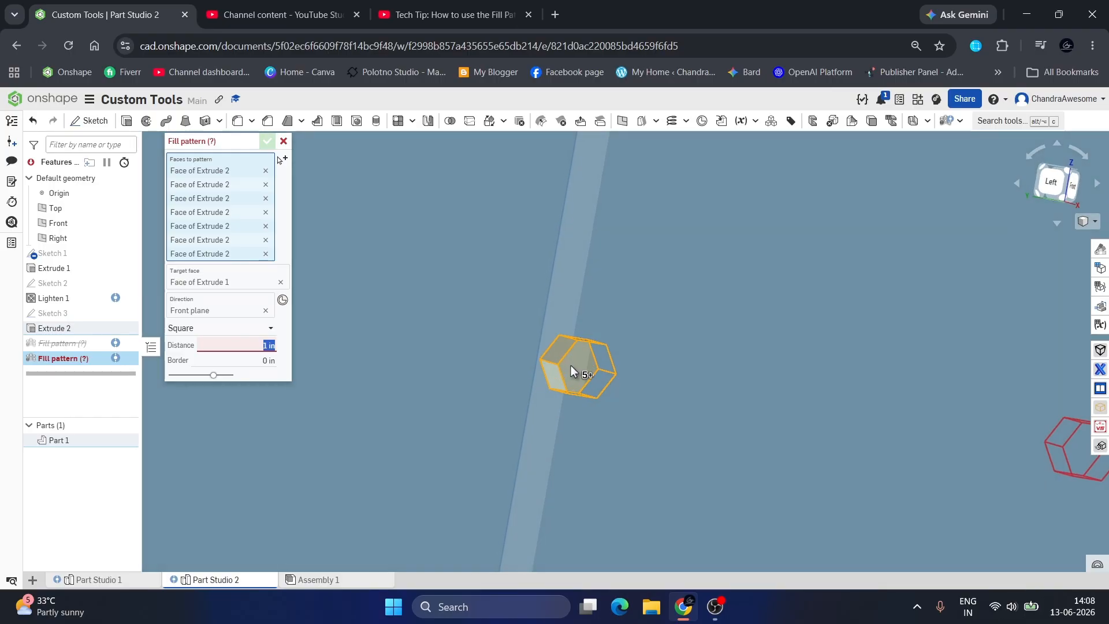
pyautogui.click(578, 366)
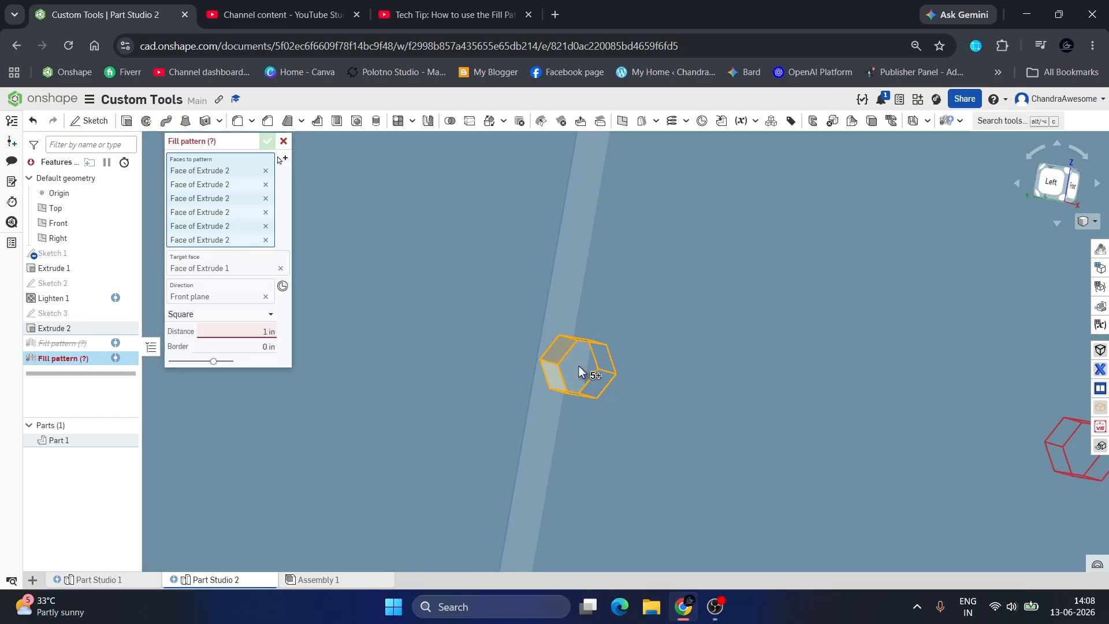
# Examine the patterned hexagonal holes on the left face and inside the pockets, especially the red instances along the rib.
pyautogui.scroll(-8, 734, 360)
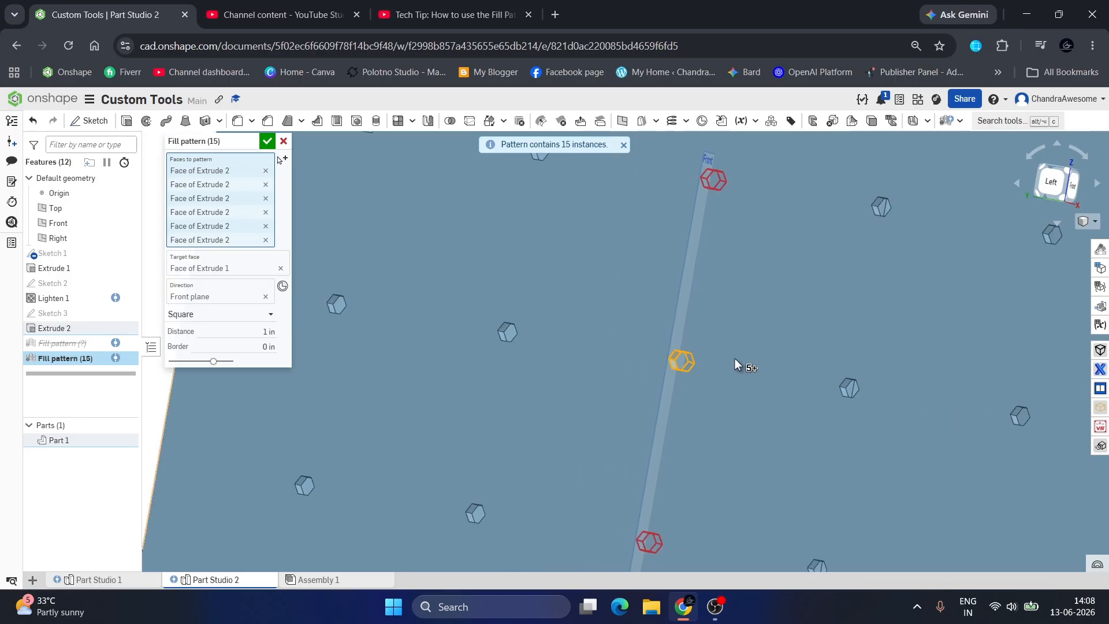
pyautogui.scroll(8, 728, 329)
pyautogui.scroll(5, 696, 355)
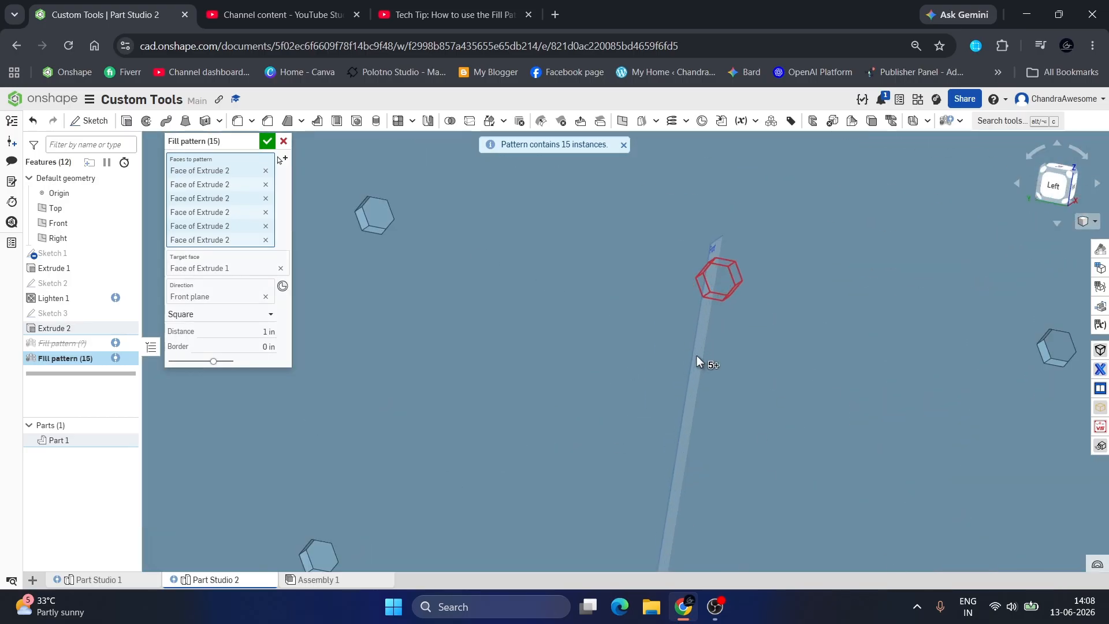
pyautogui.moveTo(696, 355); pyautogui.dragTo(700, 445, button='right')
pyautogui.scroll(-3, 699, 445)
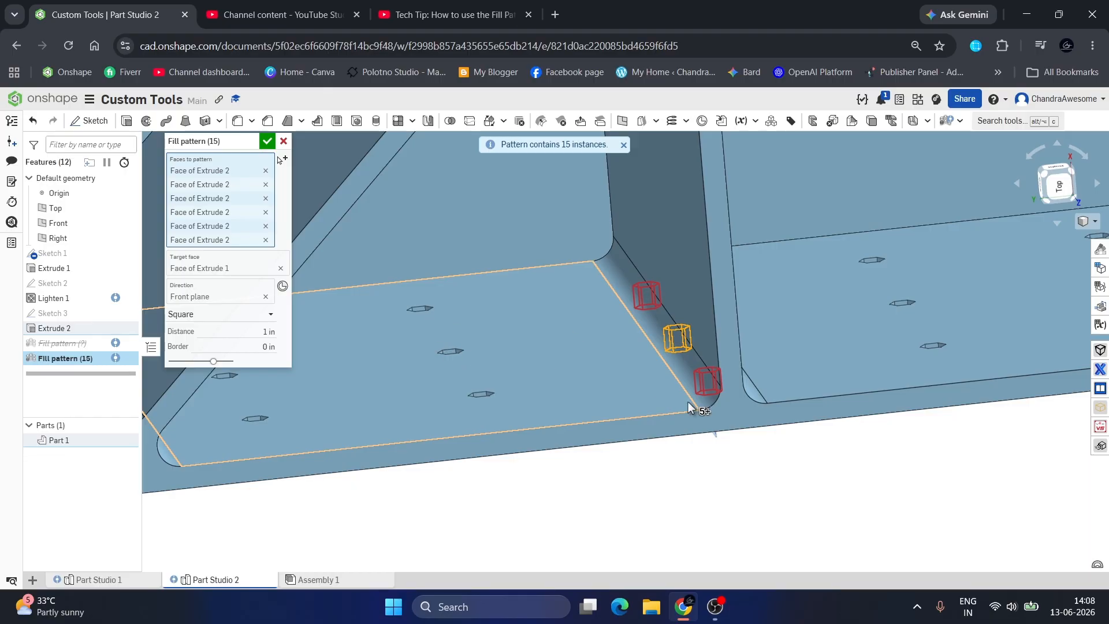
pyautogui.scroll(4, 674, 327)
pyautogui.scroll(-6, 674, 326)
pyautogui.moveTo(674, 327); pyautogui.dragTo(671, 304, button='right')
pyautogui.scroll(-6, 748, 414)
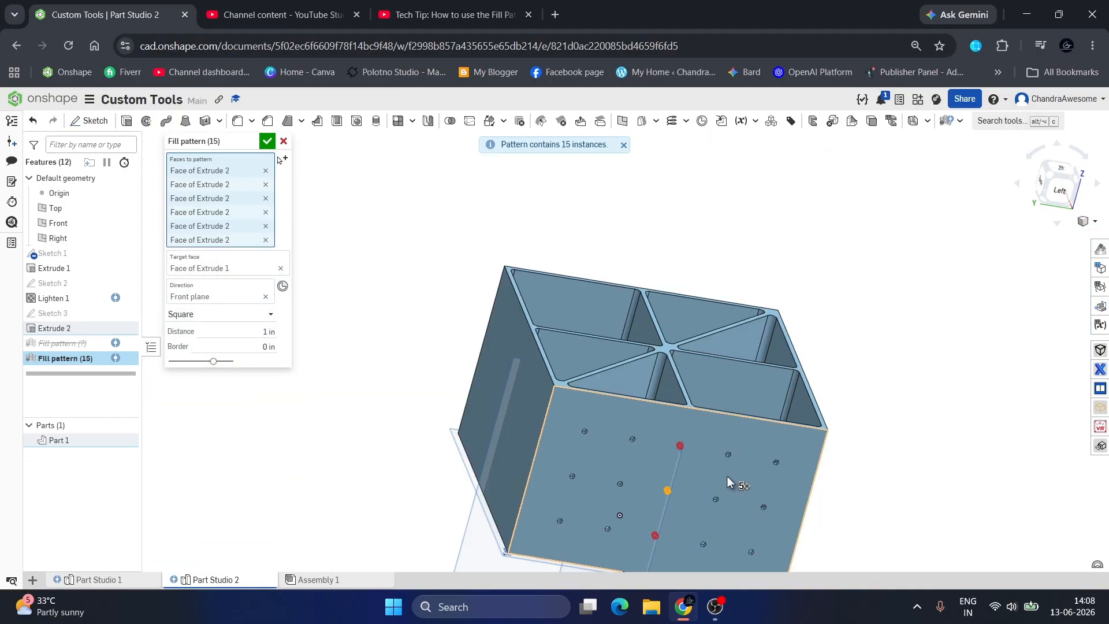
pyautogui.moveTo(727, 476); pyautogui.dragTo(701, 463, button='right')
pyautogui.scroll(-5, 614, 448)
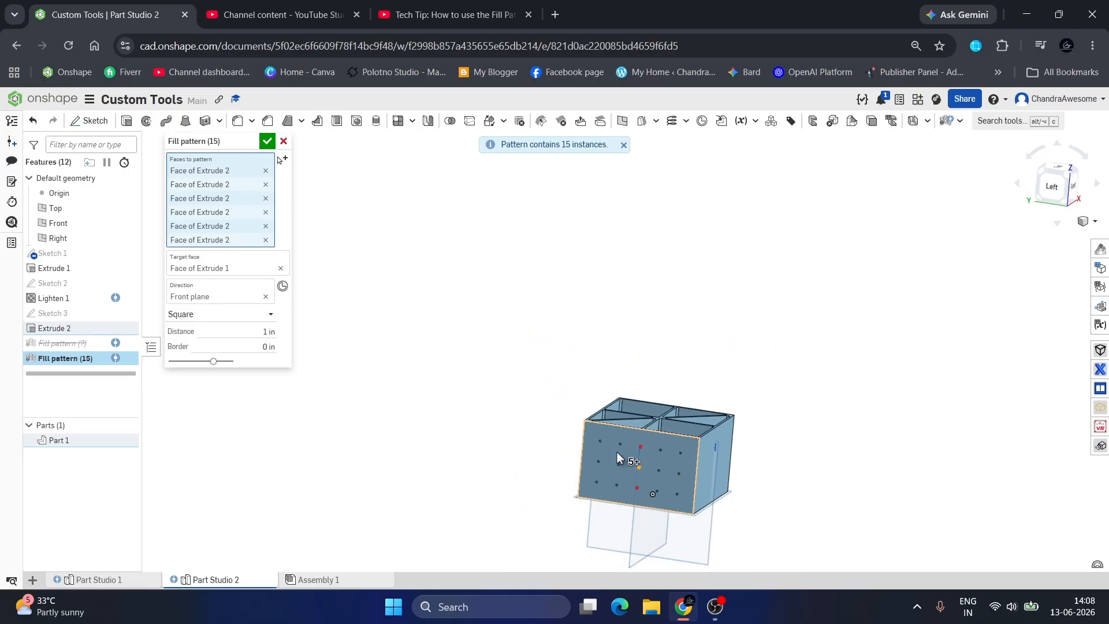
pyautogui.scroll(5, 638, 467)
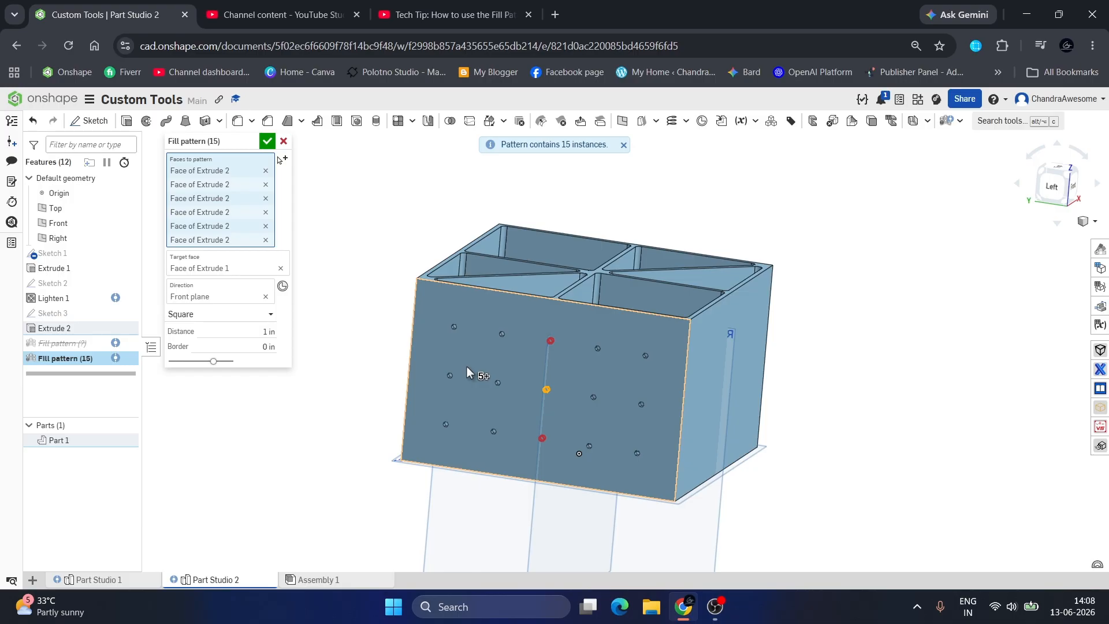
pyautogui.scroll(3, 528, 356)
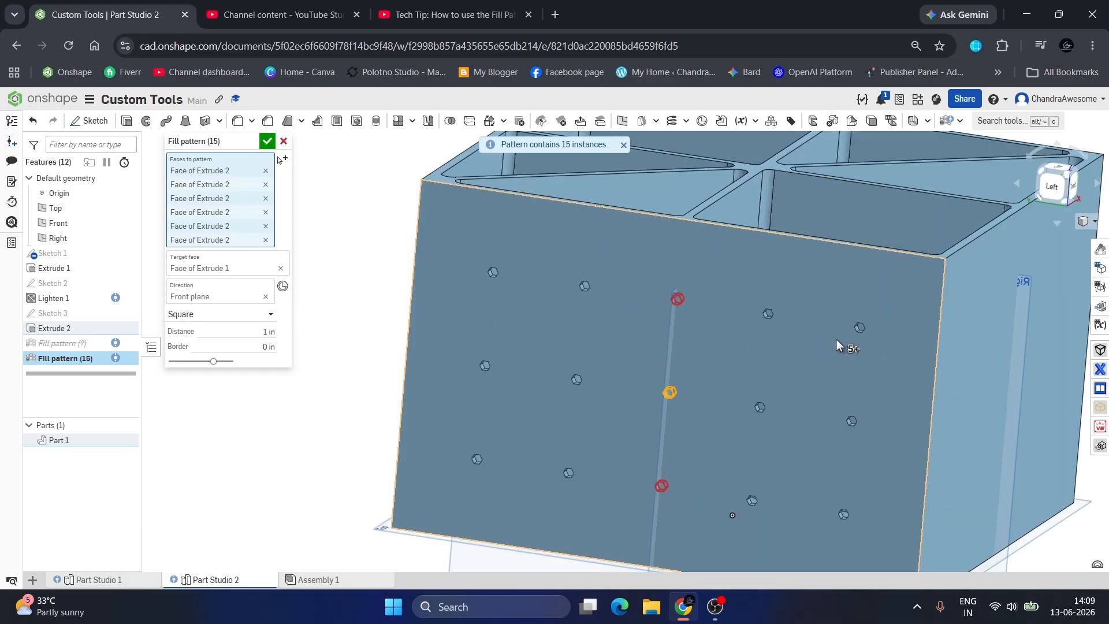
# Try closer fill pattern distances of 0.3 in and 0.5 in.
pyautogui.click(219, 332)
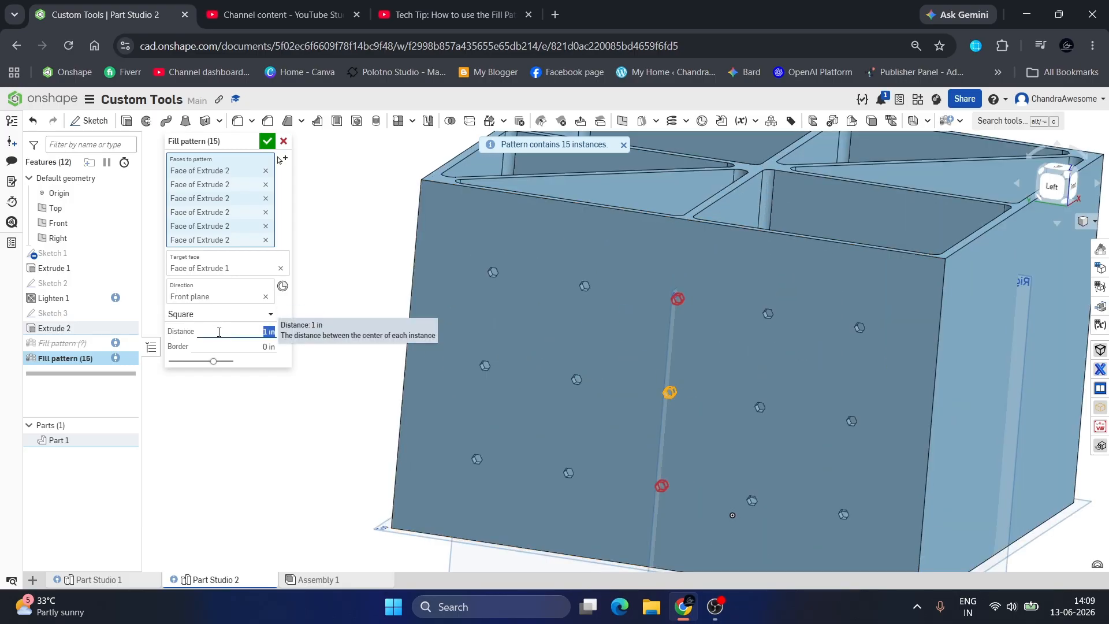
pyautogui.write('0.3')
pyautogui.press('Return')
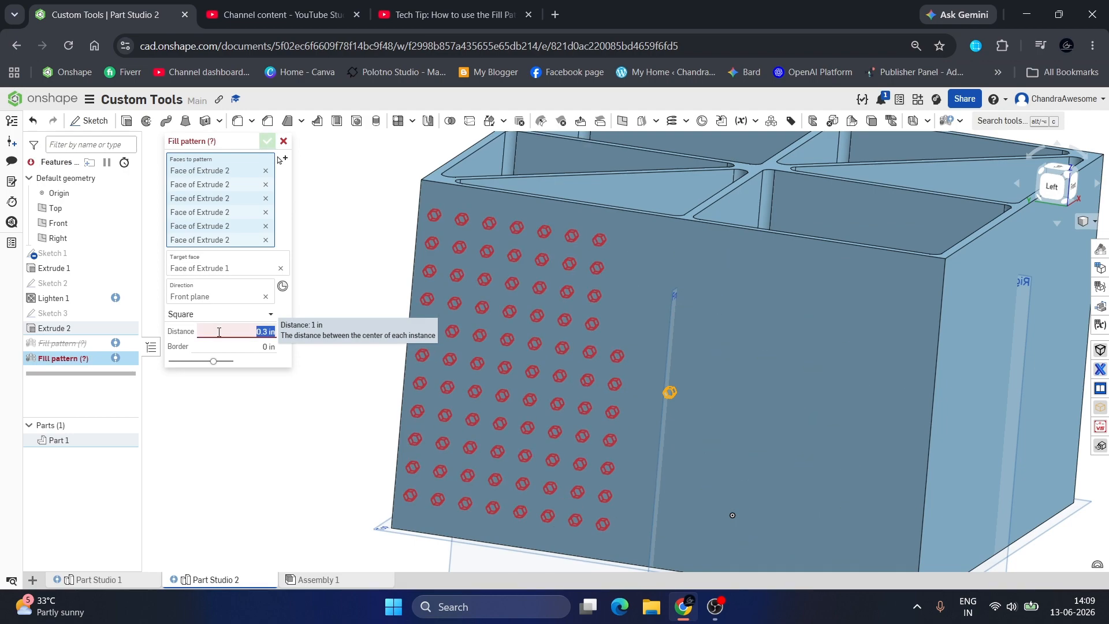
pyautogui.press('Return')
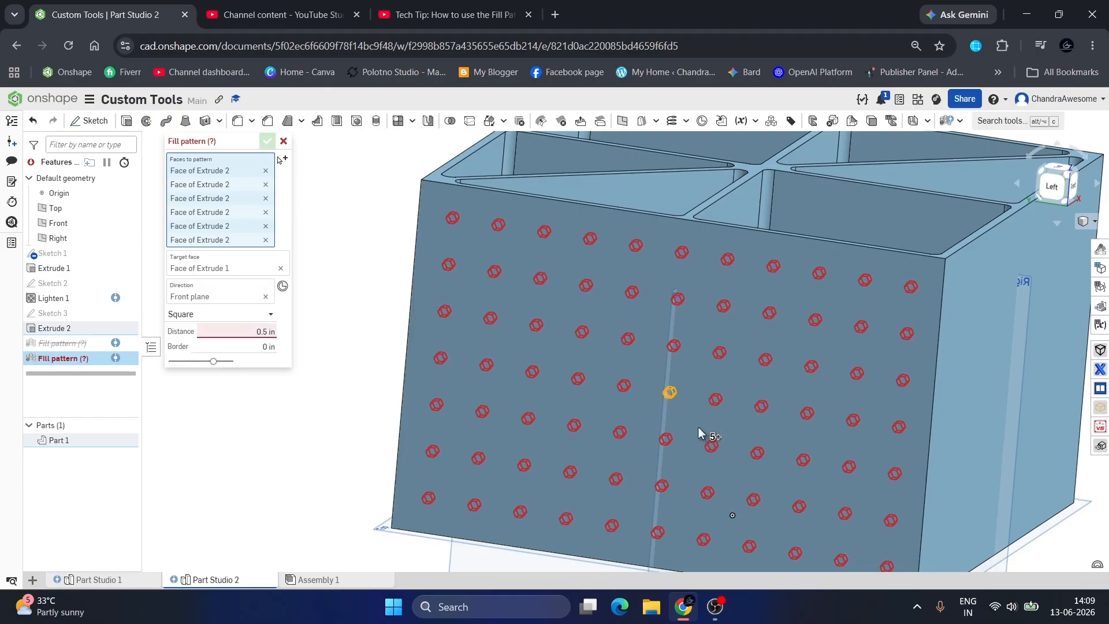
pyautogui.scroll(10, 615, 363)
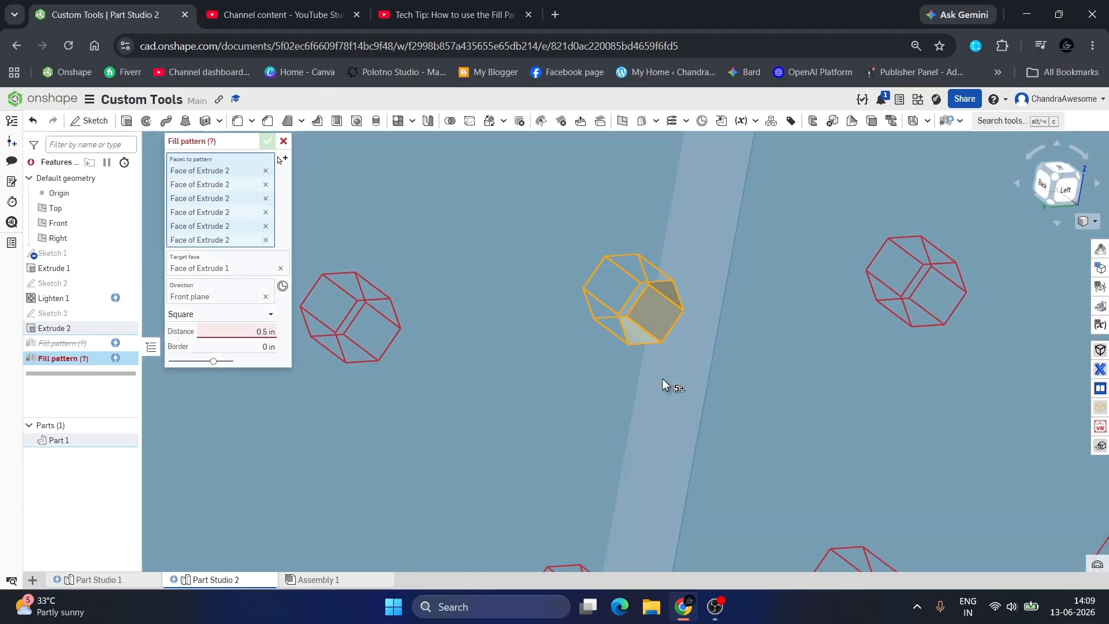
pyautogui.scroll(-10, 663, 384)
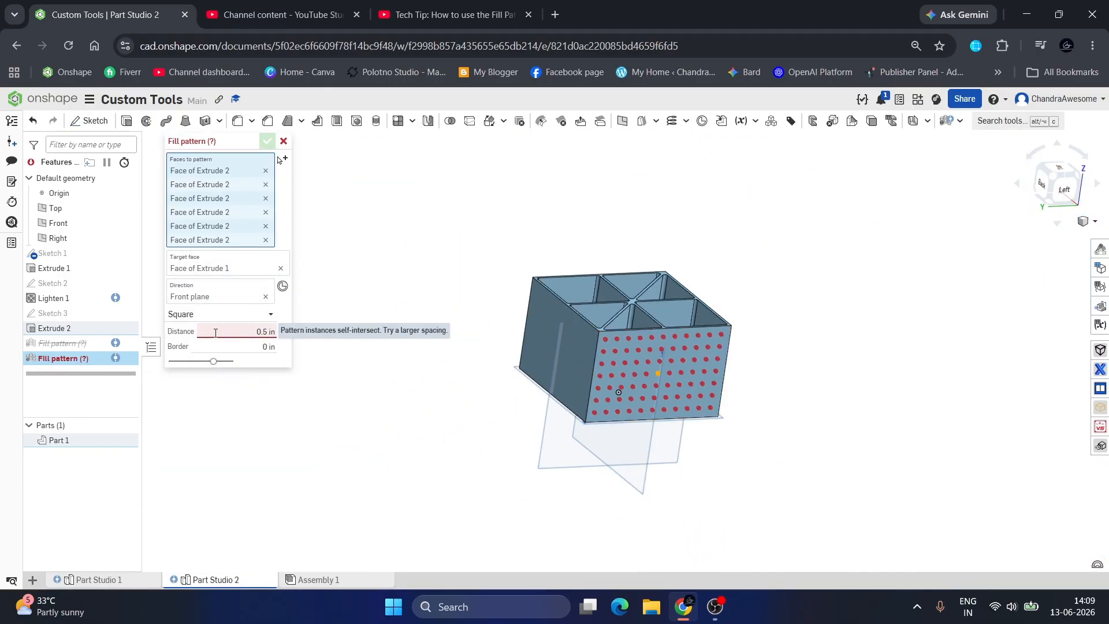
# Set the fill pattern's distance back to 1 in and reduce it to 0.9 in.
pyautogui.click(215, 333)
pyautogui.write('1')
pyautogui.press('Return')
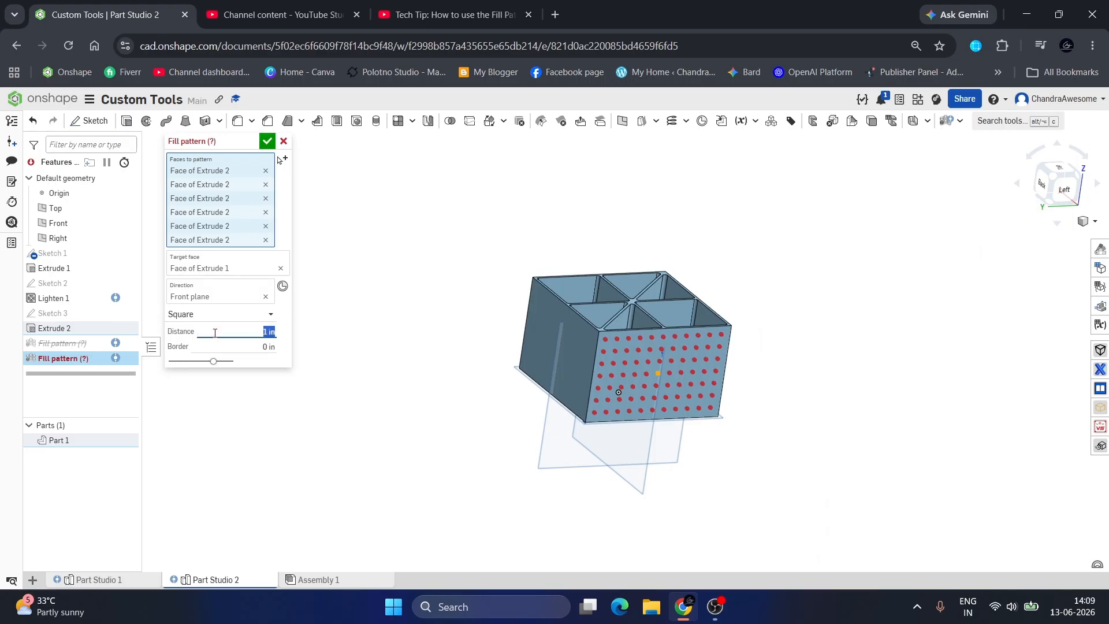
pyautogui.scroll(5, 611, 369)
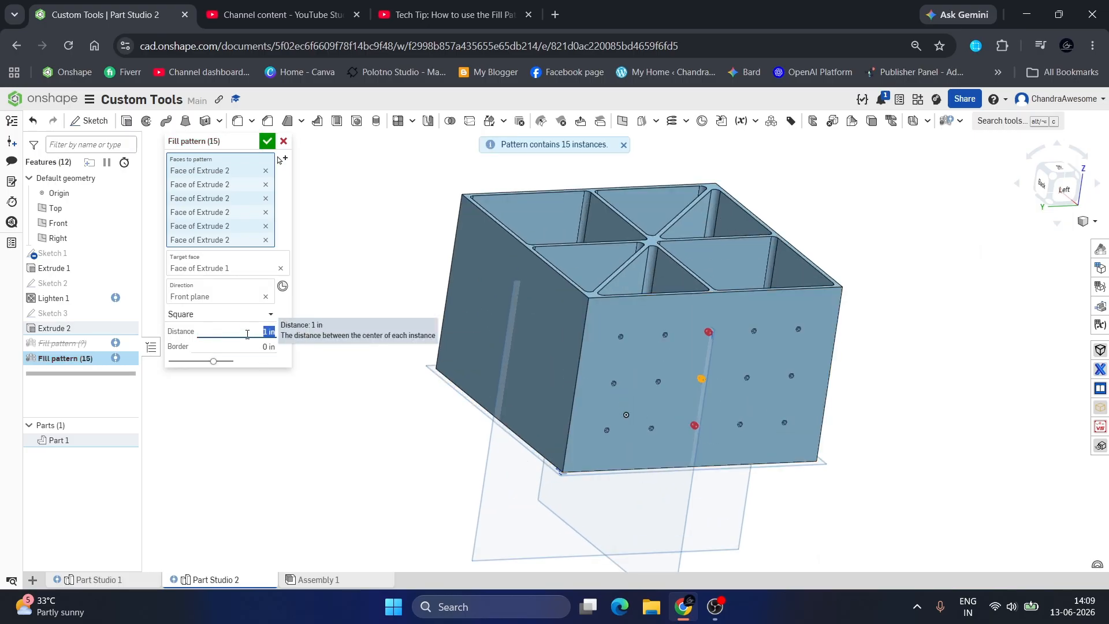
pyautogui.write('0.9')
pyautogui.press('Return')
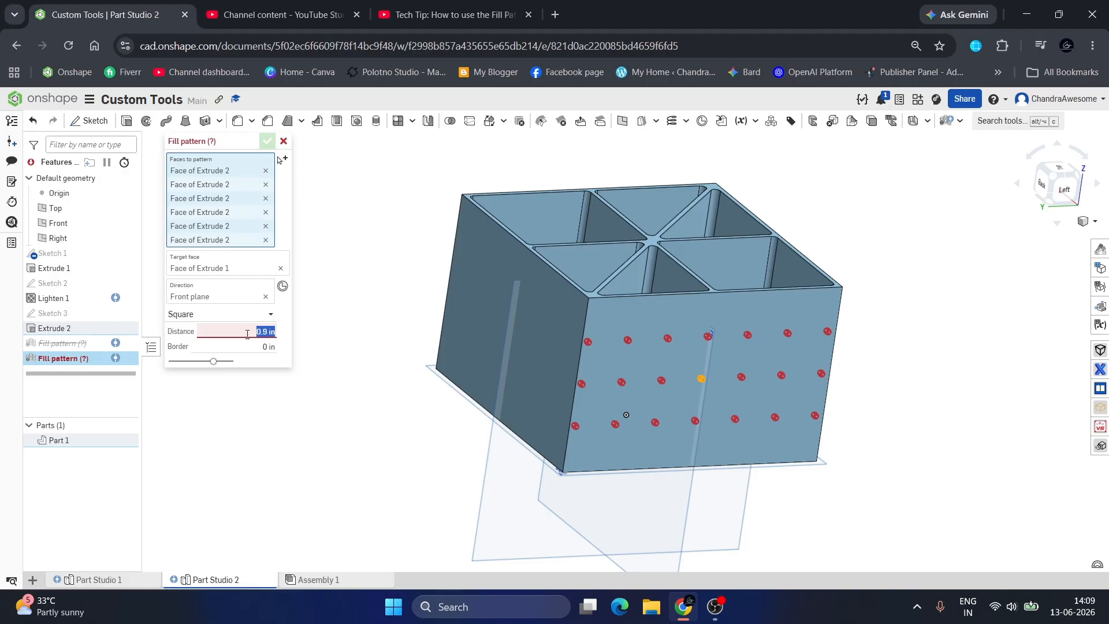
# Try the Right plane as the fill pattern's direction and replace it with the Top plane.
pyautogui.click(231, 296)
pyautogui.moveTo(448, 281); pyautogui.dragTo(397, 302, button='right')
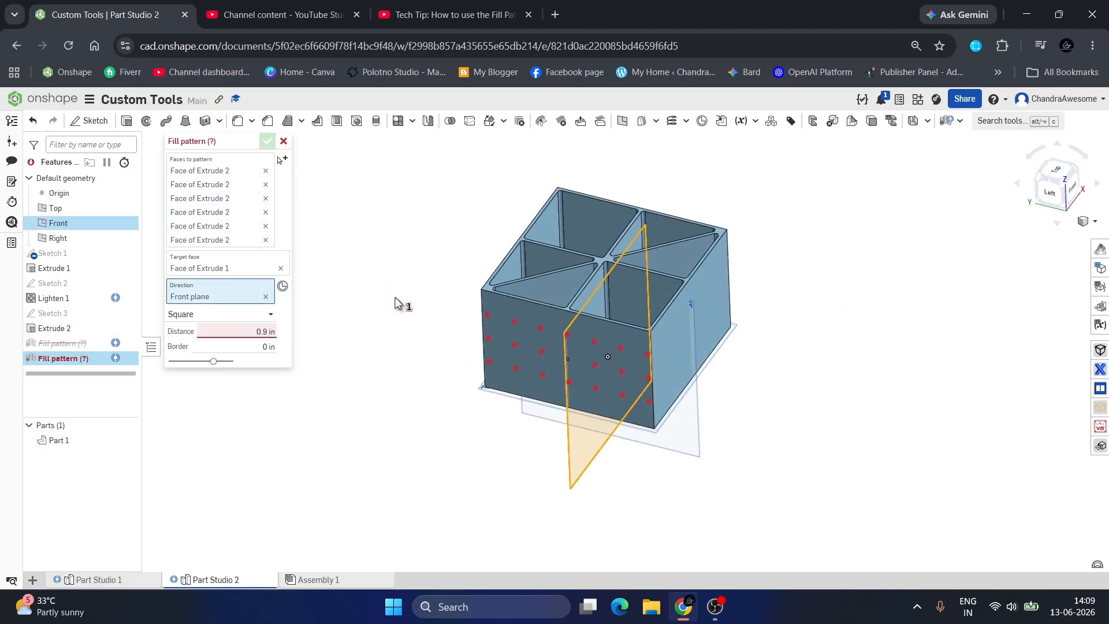
pyautogui.click(265, 297)
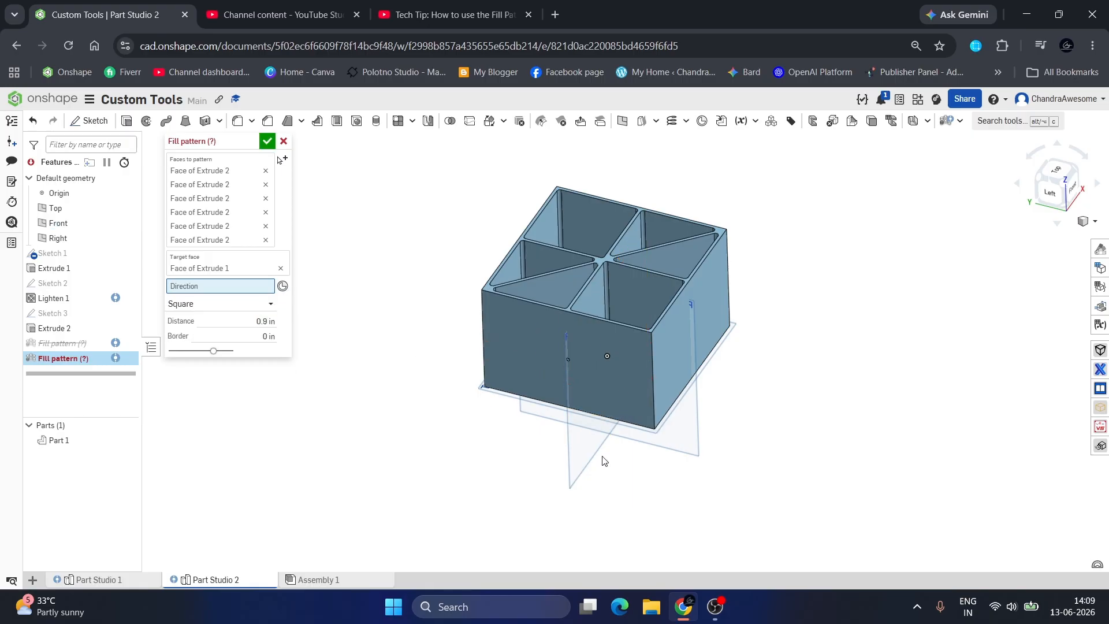
pyautogui.scroll(2, 577, 456)
pyautogui.click(714, 436)
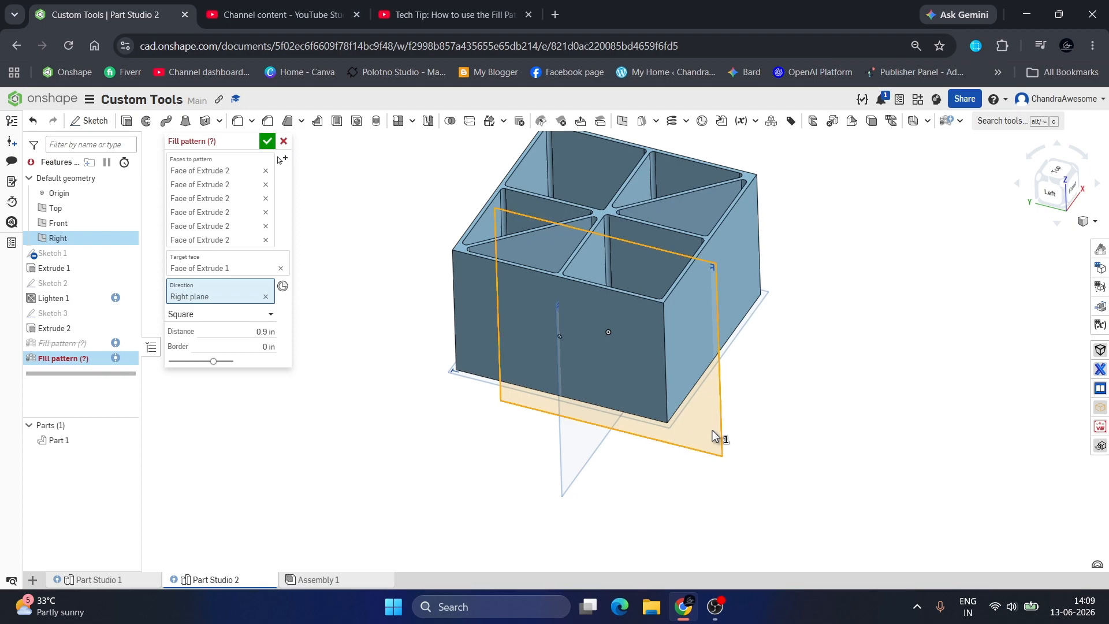
pyautogui.click(266, 297)
pyautogui.click(453, 375)
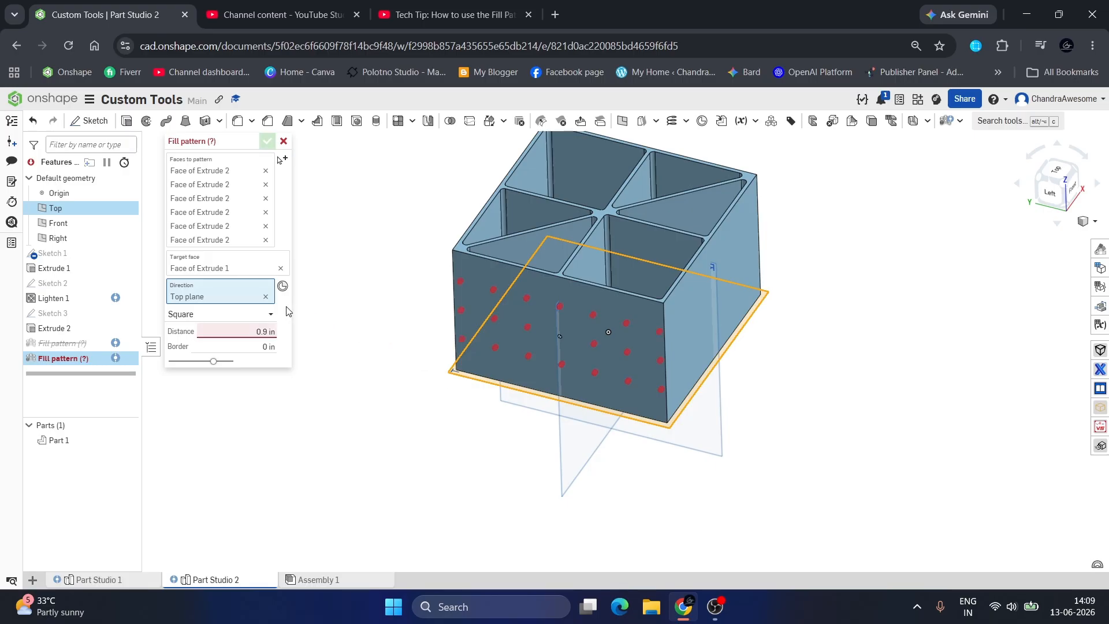
# Use the left face's bottom edge as the fill pattern's direction and try distances of 0.1 in and 0.2 in.
pyautogui.click(265, 296)
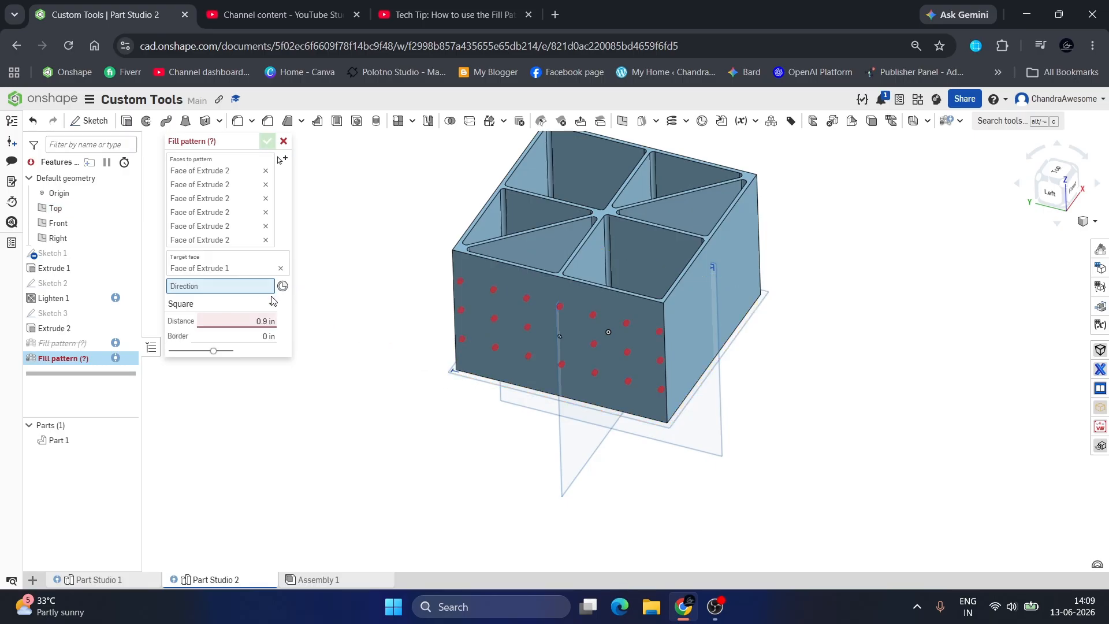
pyautogui.click(467, 379)
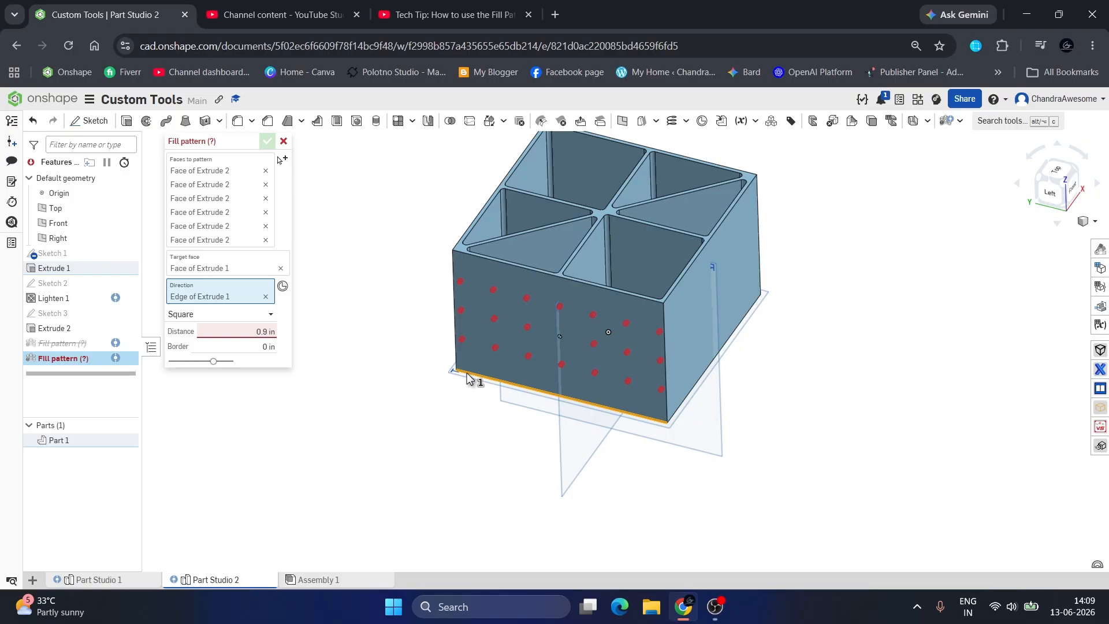
pyautogui.click(244, 329)
pyautogui.write('0.1')
pyautogui.press('Return')
pyautogui.write('0.2')
pyautogui.press('Return')
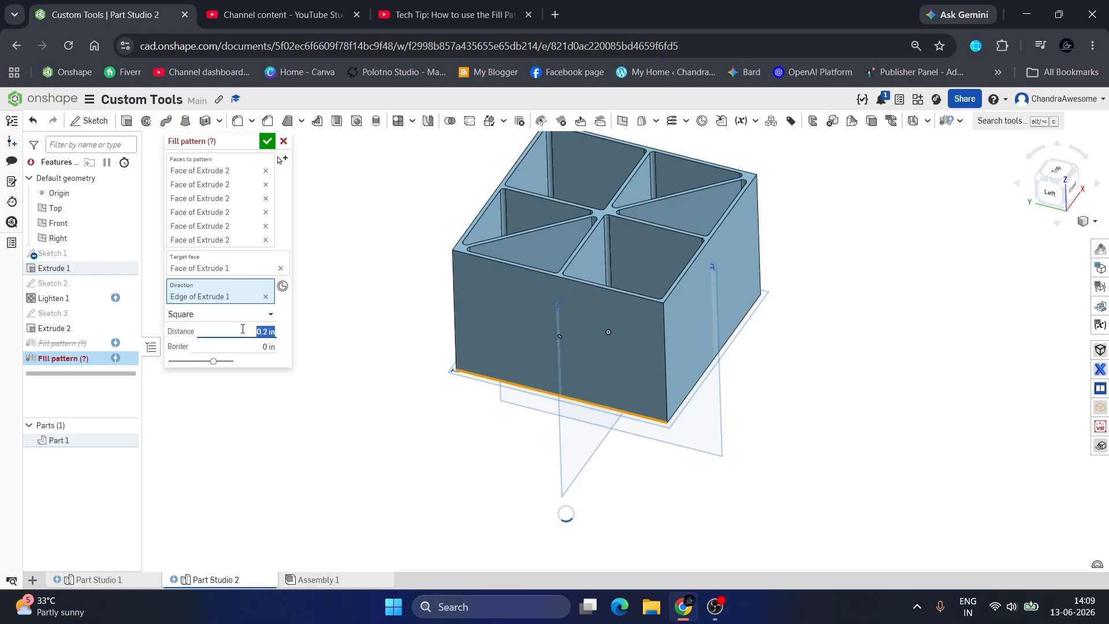
# Set the fill pattern's distance to 0.4 in and its border to 0.2 in.
pyautogui.scroll(5, 518, 297)
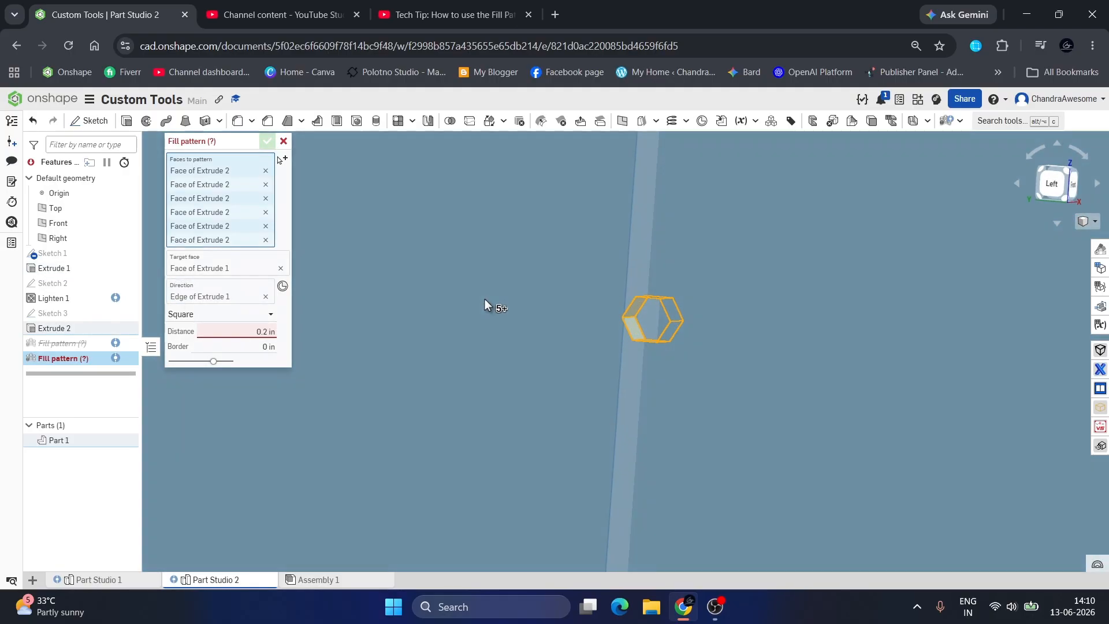
pyautogui.scroll(-5, 484, 299)
pyautogui.click(233, 333)
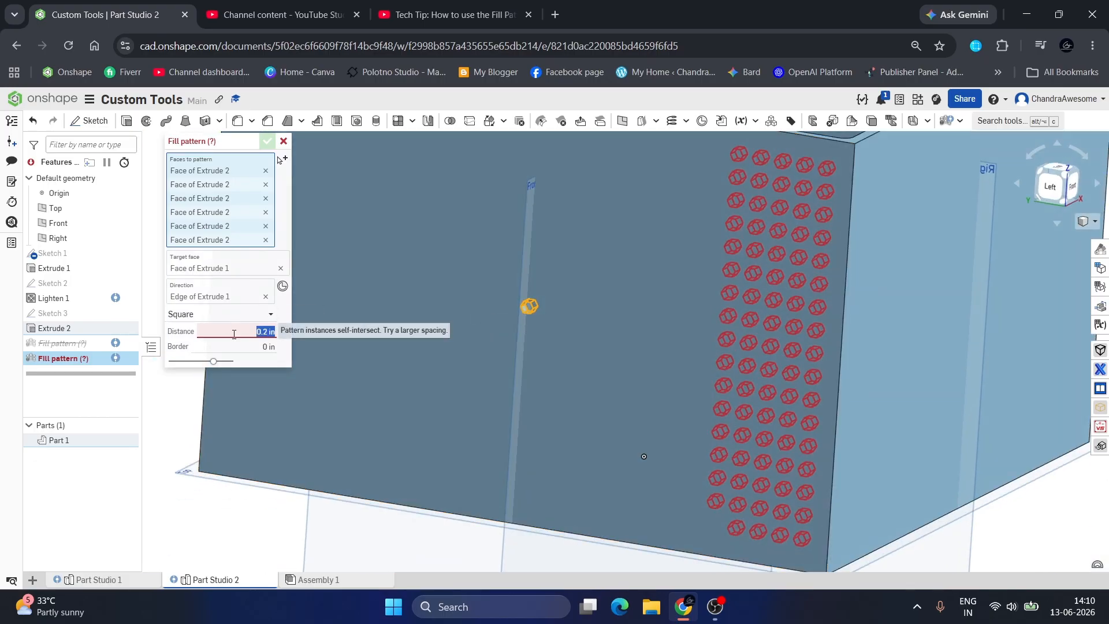
pyautogui.press('Return')
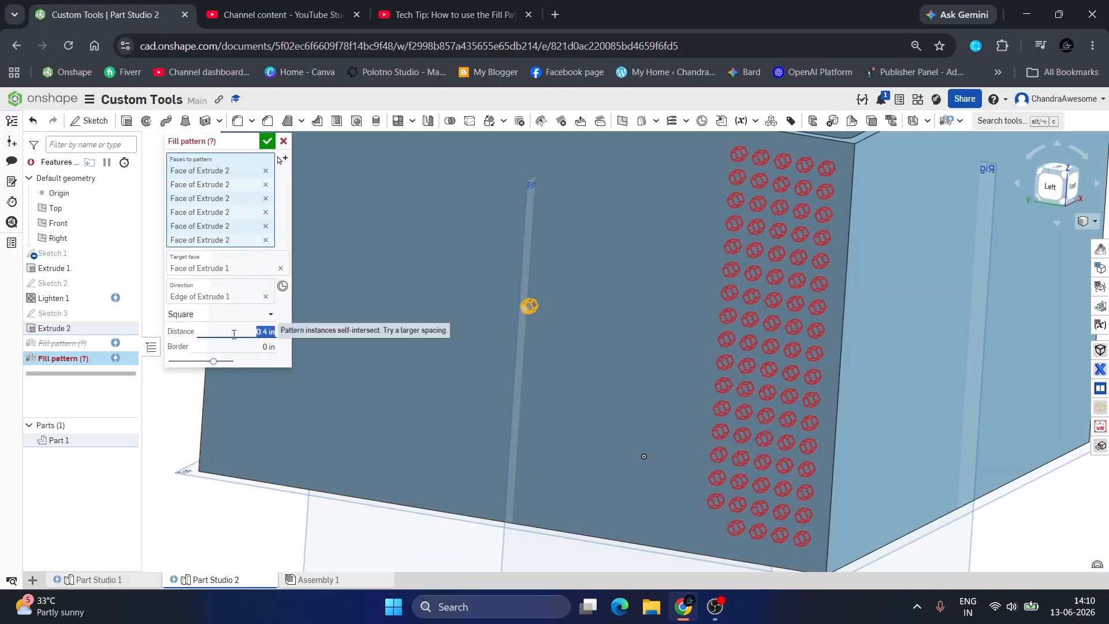
pyautogui.click(242, 341)
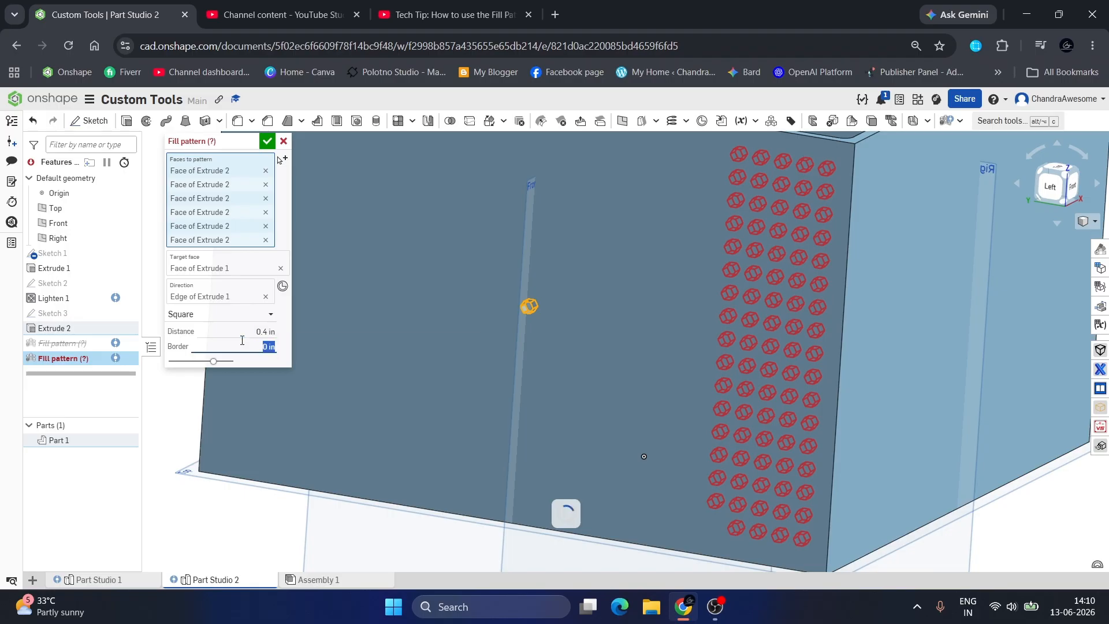
pyautogui.press('Return')
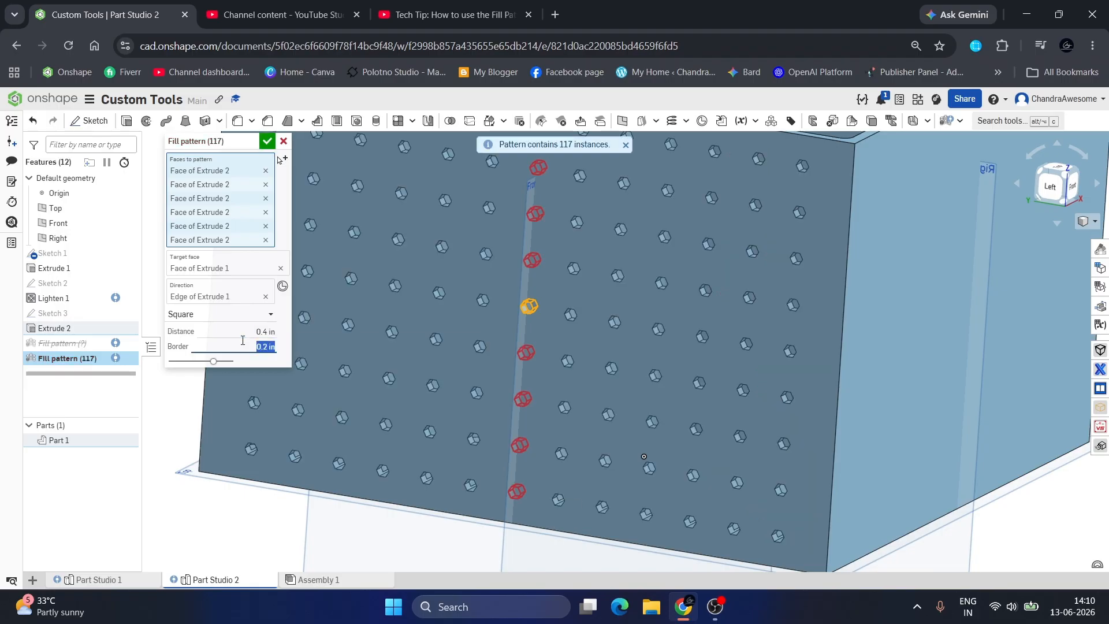
# Try a 0.1 in border, examine the holes in the pocket floors, and set the border back to 0.2 in.
pyautogui.scroll(-8, 754, 425)
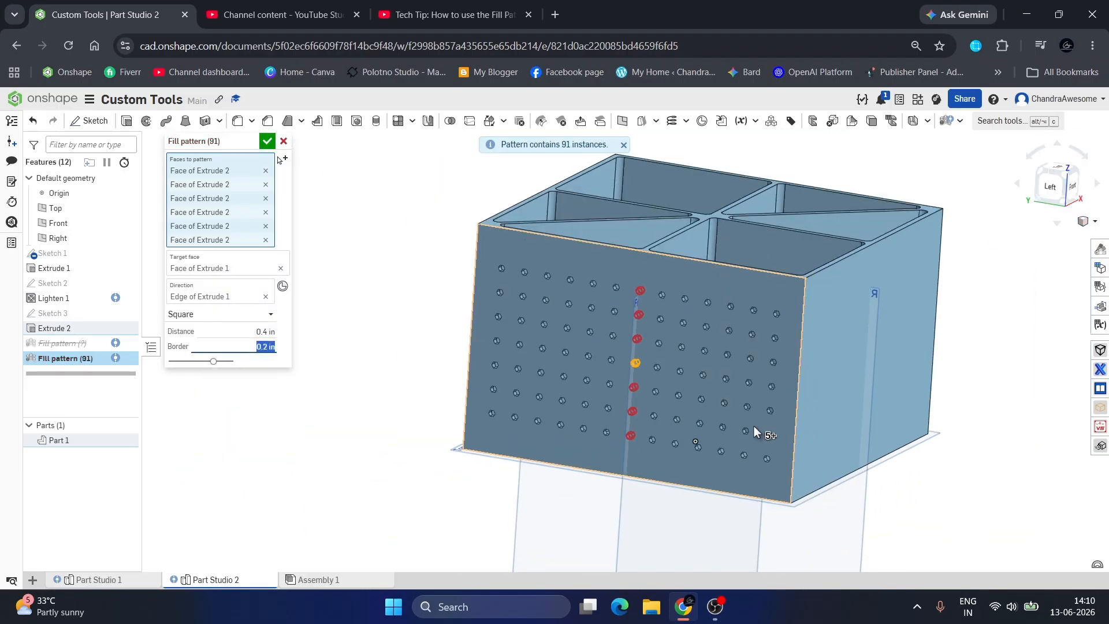
pyautogui.scroll(3, 679, 349)
pyautogui.scroll(-3, 613, 358)
pyautogui.scroll(3, 531, 448)
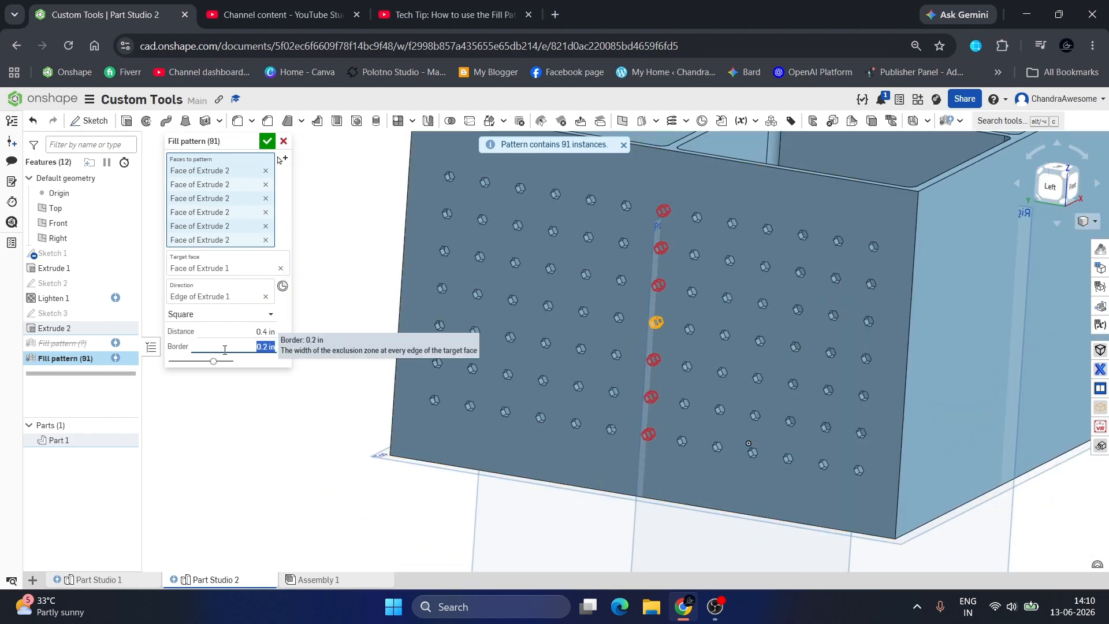
pyautogui.scroll(-5, 567, 449)
pyautogui.moveTo(551, 438); pyautogui.dragTo(427, 397, button='right')
pyautogui.scroll(-1, 236, 346)
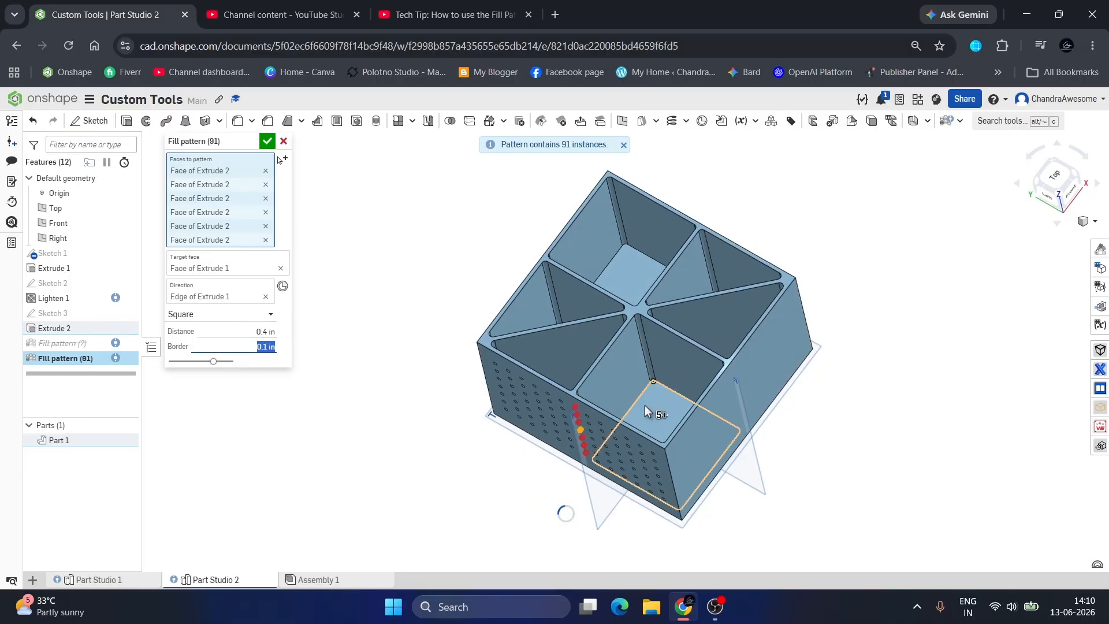
pyautogui.scroll(4, 646, 407)
pyautogui.moveTo(655, 414); pyautogui.dragTo(615, 487, button='right')
pyautogui.scroll(5, 670, 452)
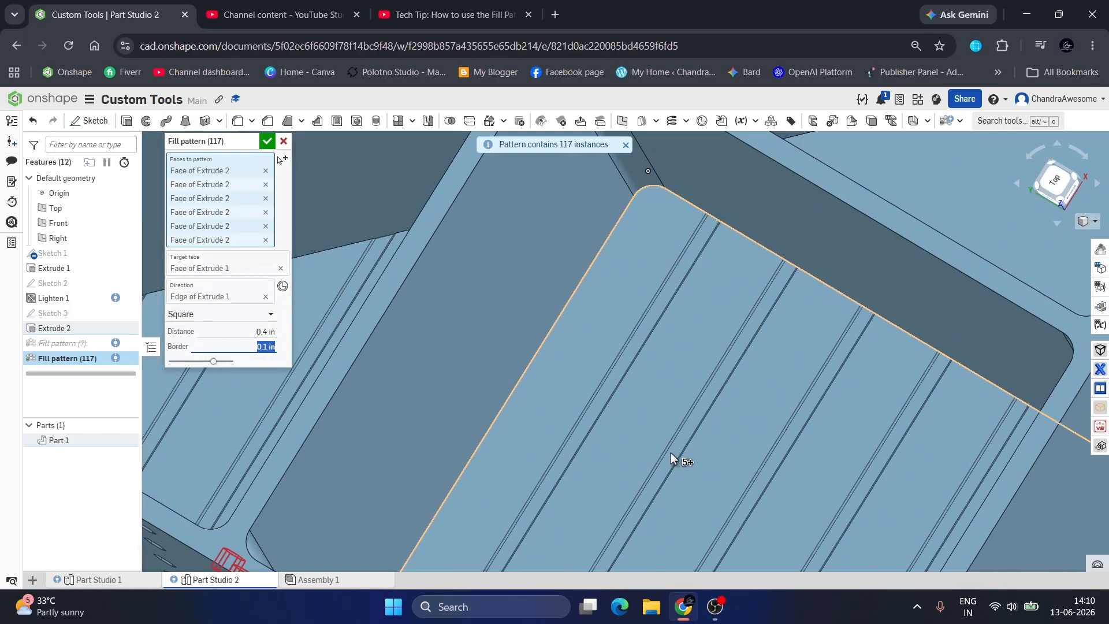
pyautogui.press('Up')
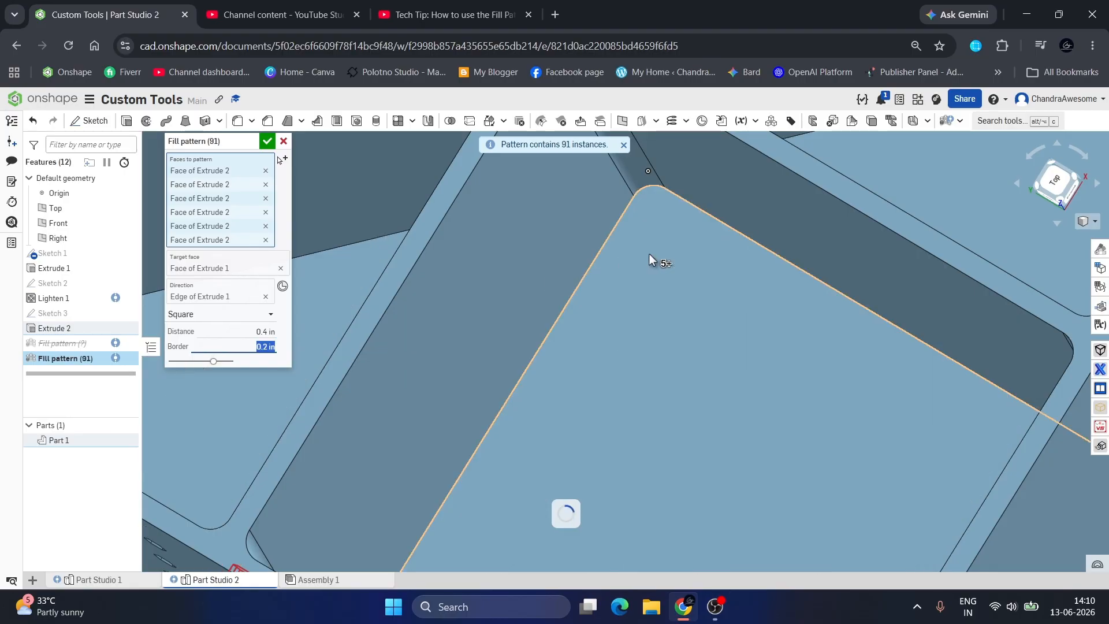
# Examine the hexagonal holes across the left face and cancel the fill pattern.
pyautogui.scroll(-5, 649, 254)
pyautogui.scroll(2, 577, 249)
pyautogui.moveTo(578, 249)
pyautogui.mouseDown(button='right')
pyautogui.moveTo(623, 200)
pyautogui.moveTo(618, 238)
pyautogui.moveTo(563, 280)
pyautogui.moveTo(560, 205)
pyautogui.moveTo(577, 237)
pyautogui.mouseUp(button='right')
pyautogui.scroll(-3, 580, 220)
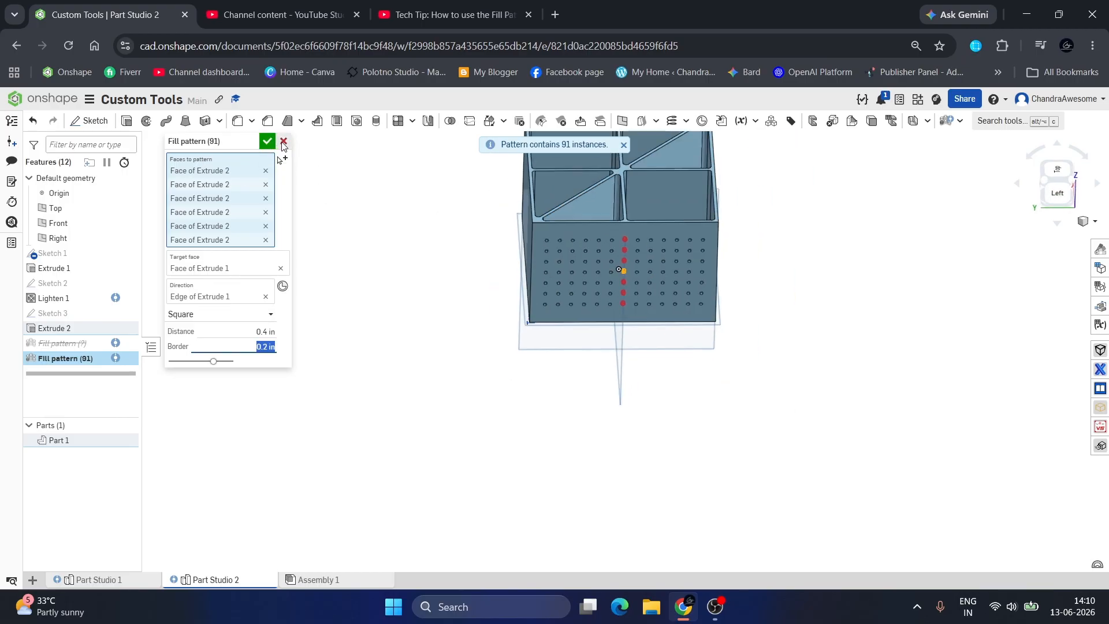
pyautogui.scroll(5, 688, 221)
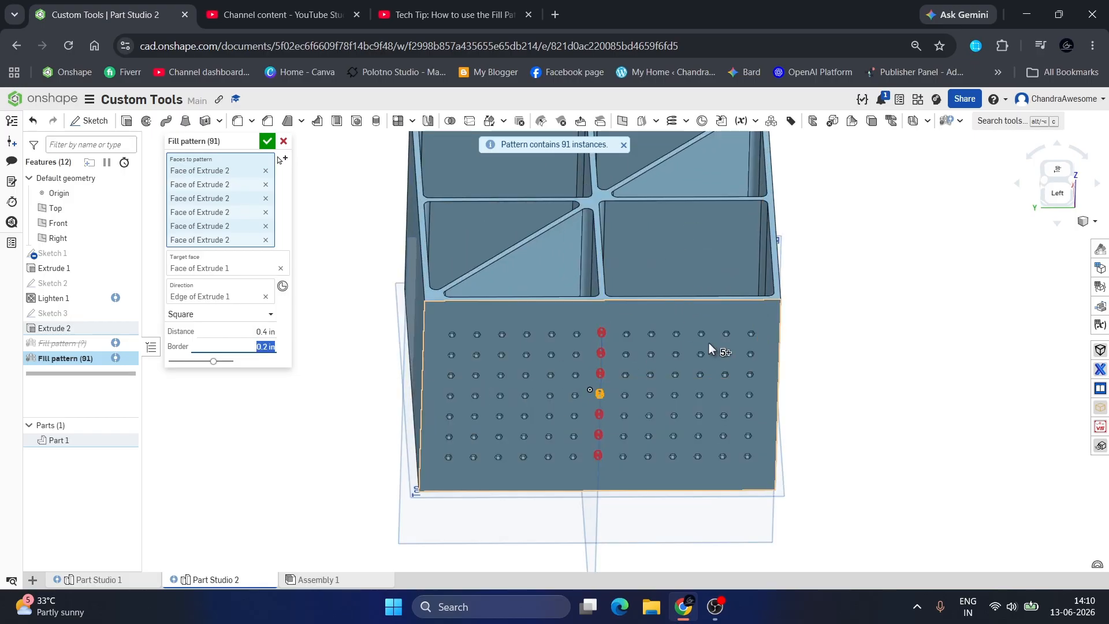
pyautogui.click(285, 142)
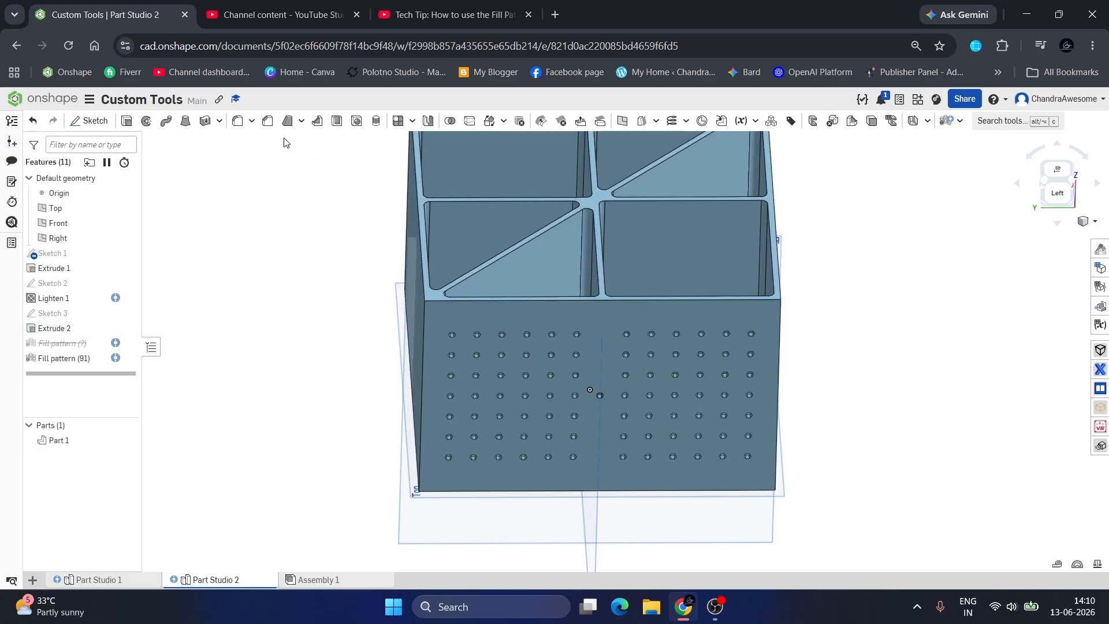
# Sketch a centre-point rectangle about 2.8 in tall on the block's left face, between the middle line and the right edge.
pyautogui.click(711, 395)
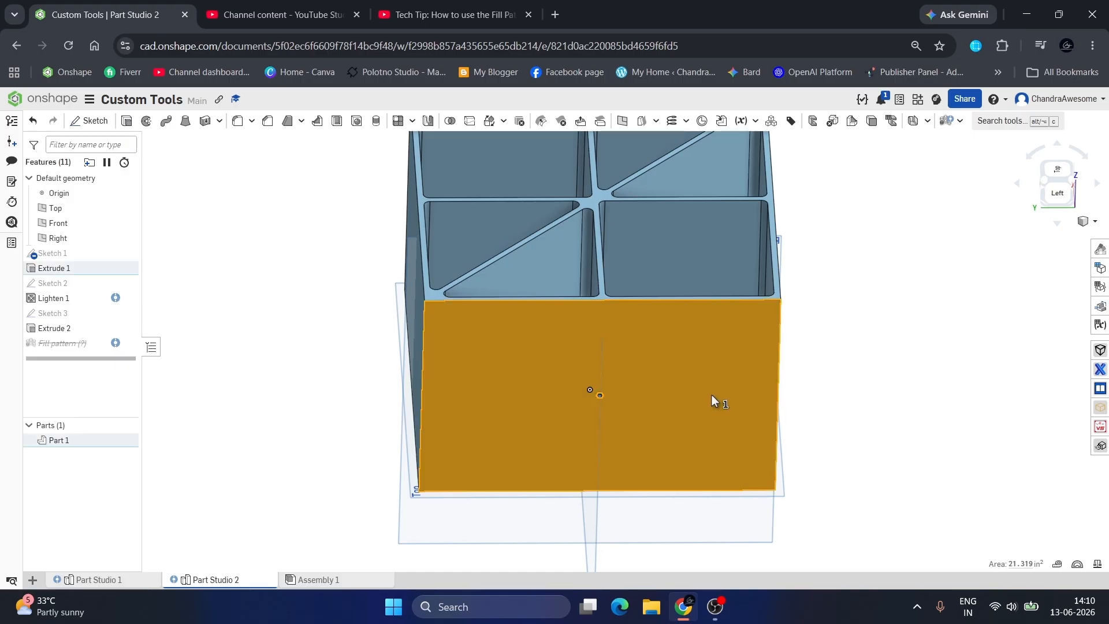
pyautogui.click(91, 121)
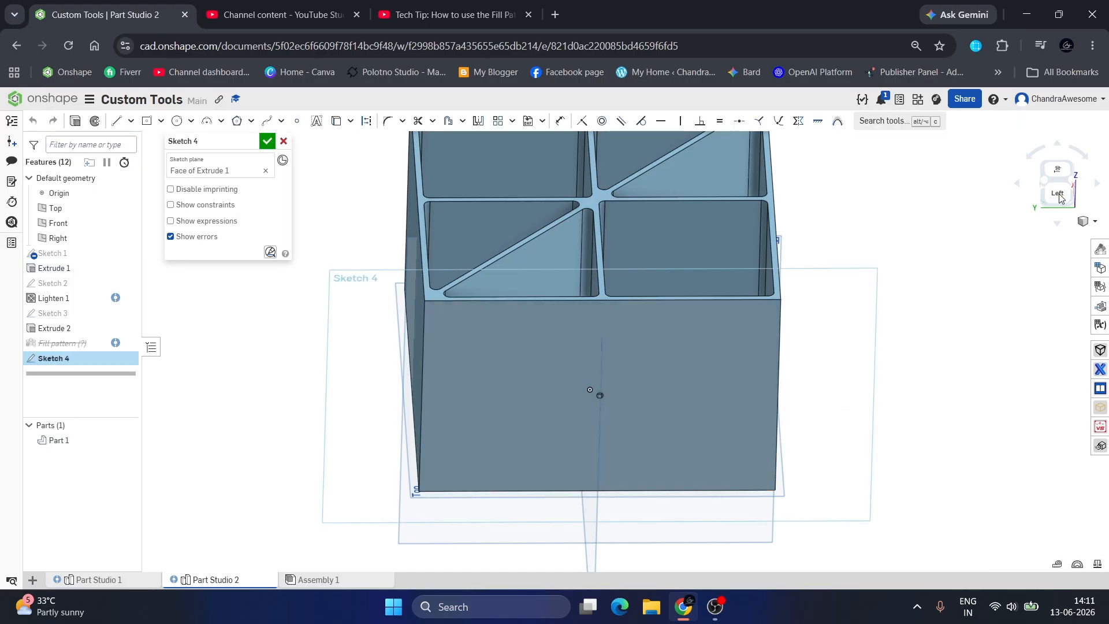
pyautogui.click(1059, 195)
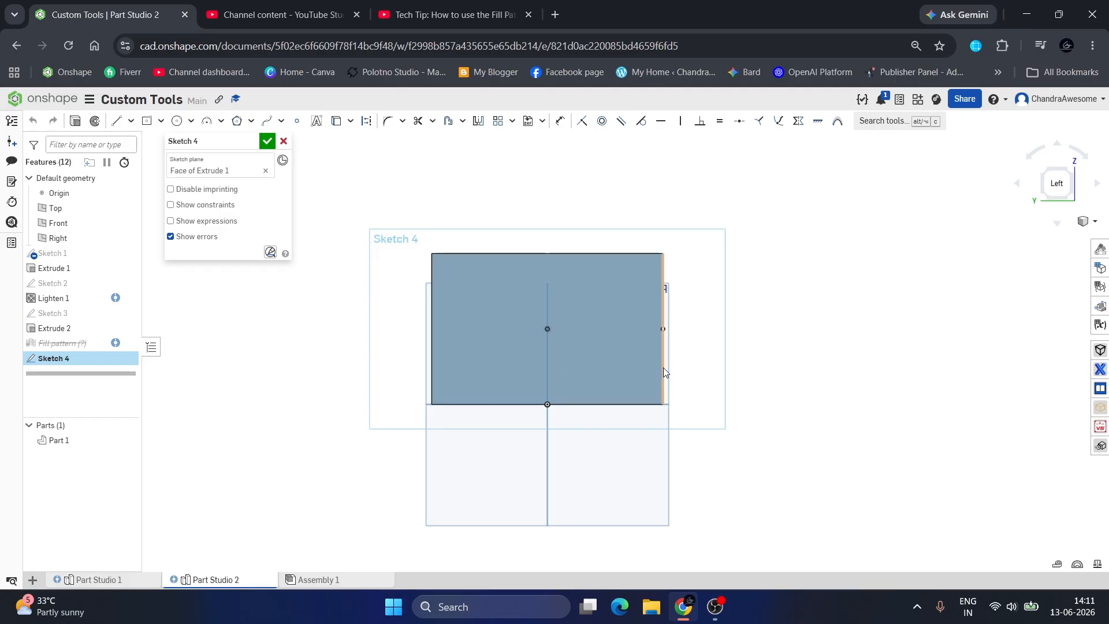
pyautogui.click(147, 121)
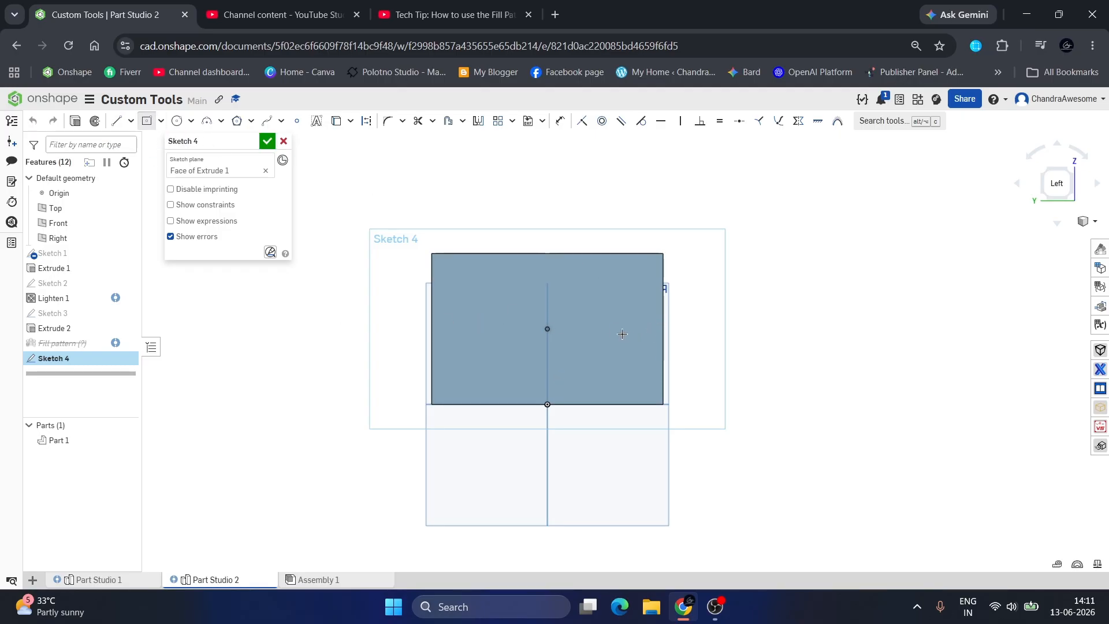
pyautogui.click(604, 327)
pyautogui.click(645, 386)
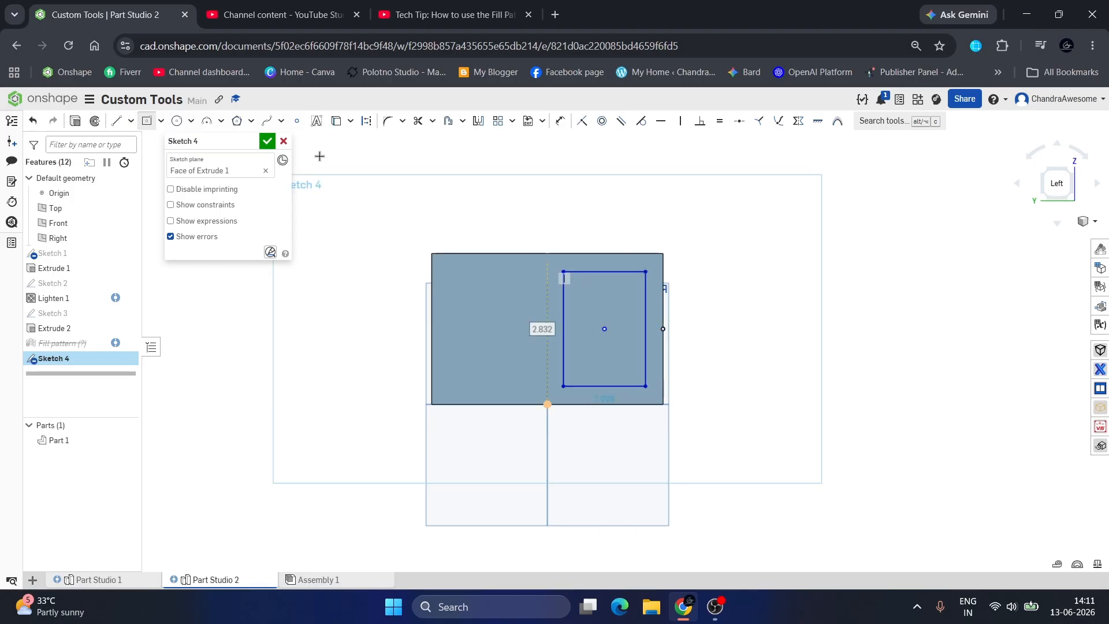
pyautogui.click(267, 141)
# Try to split the left face with the sketched rectangle's region along the sketch plane direction, and undo the split.
pyautogui.moveTo(384, 205)
pyautogui.mouseDown(button='right')
pyautogui.moveTo(500, 260)
pyautogui.moveTo(501, 278)
pyautogui.mouseUp(button='right')
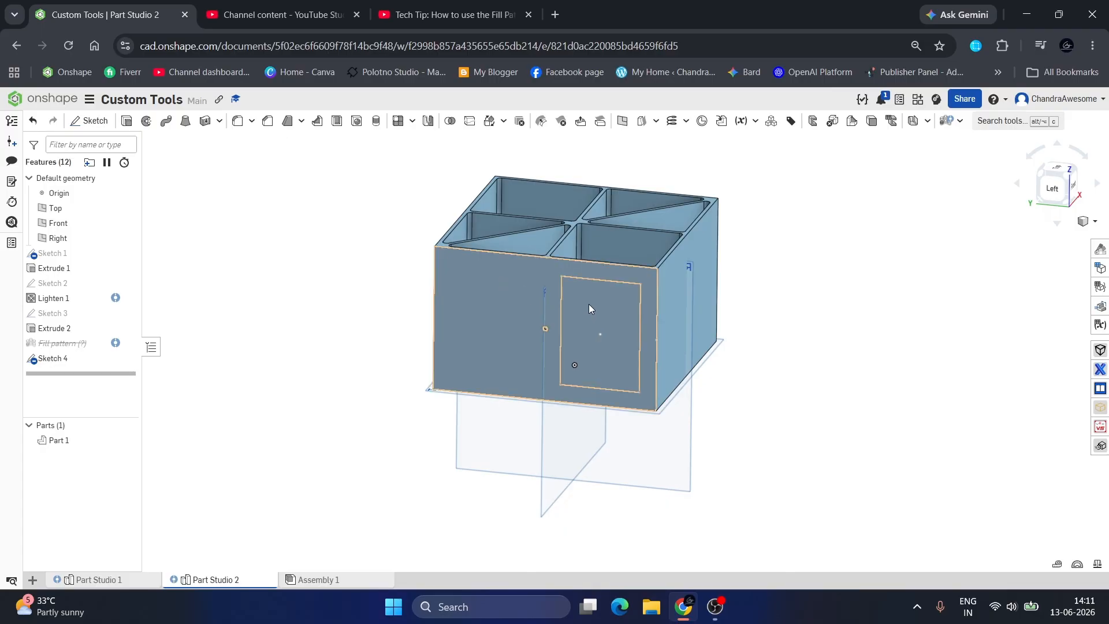
pyautogui.click(477, 123)
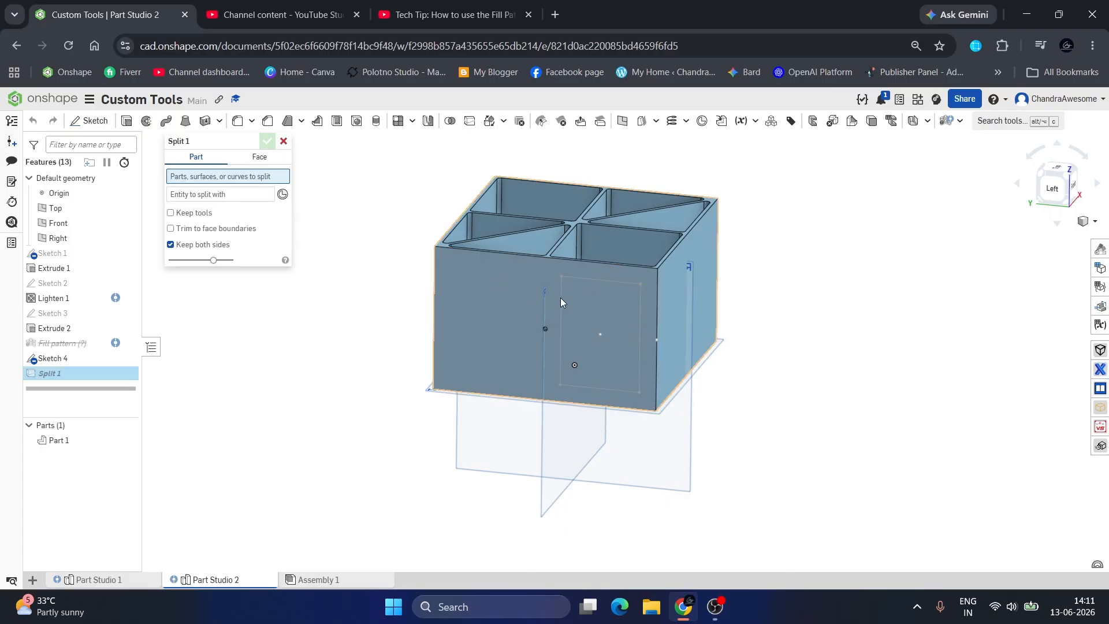
pyautogui.scroll(2, 557, 292)
pyautogui.click(259, 157)
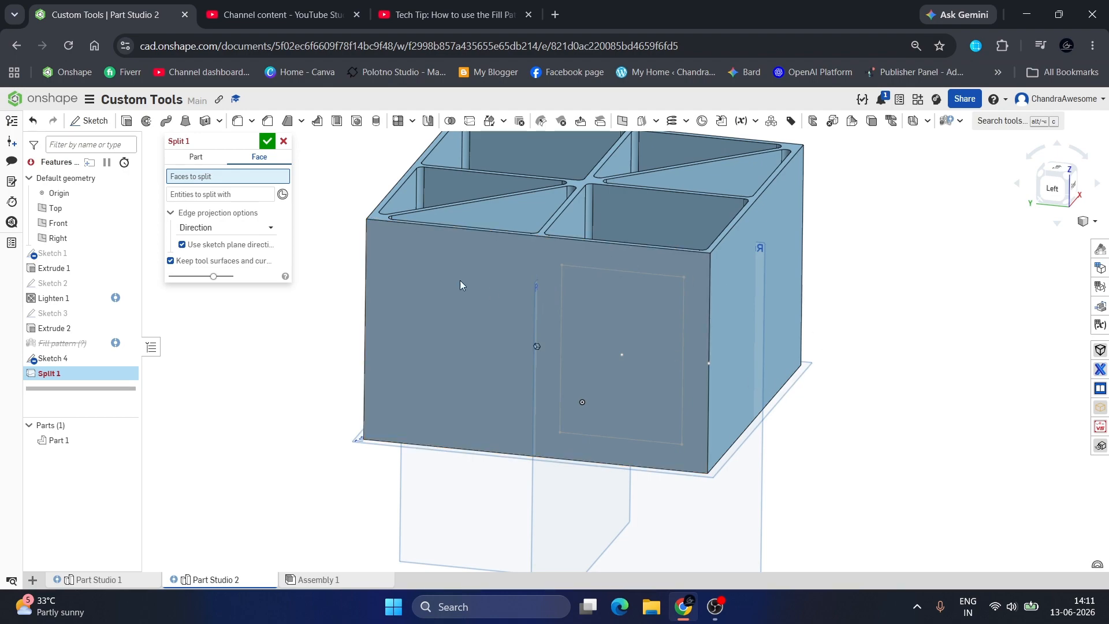
pyautogui.click(654, 303)
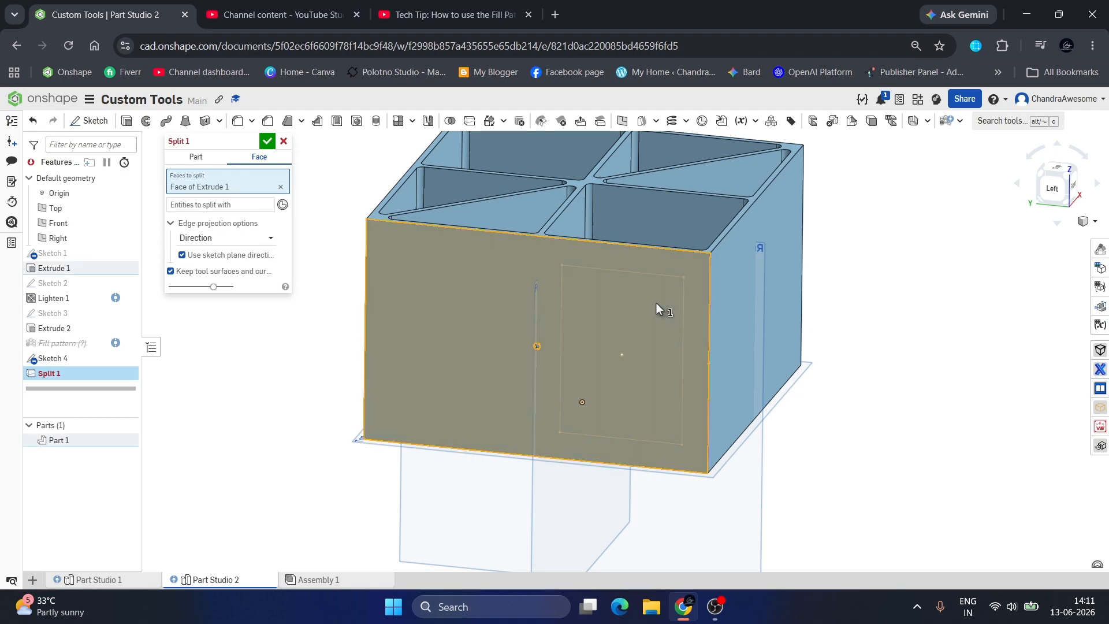
pyautogui.click(205, 207)
pyautogui.click(569, 290)
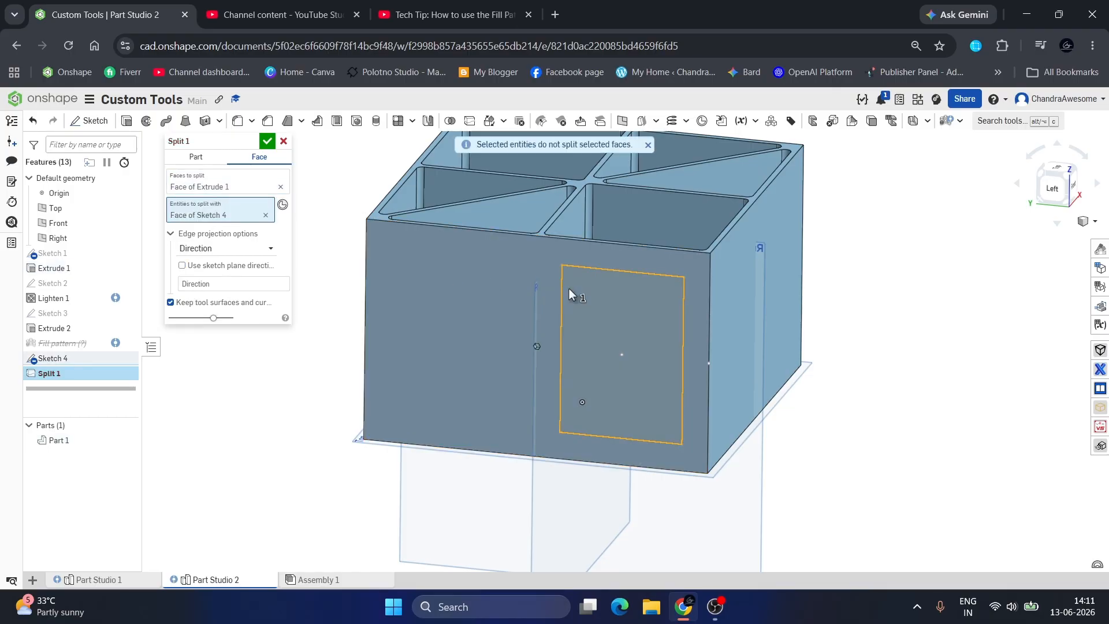
pyautogui.scroll(5, 570, 288)
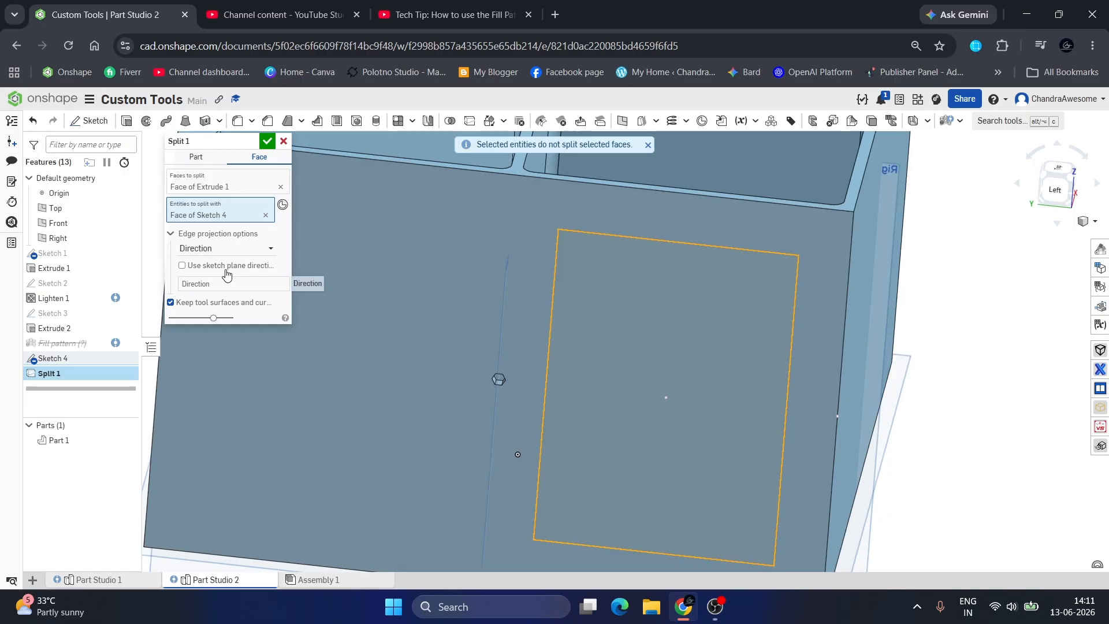
pyautogui.click(225, 266)
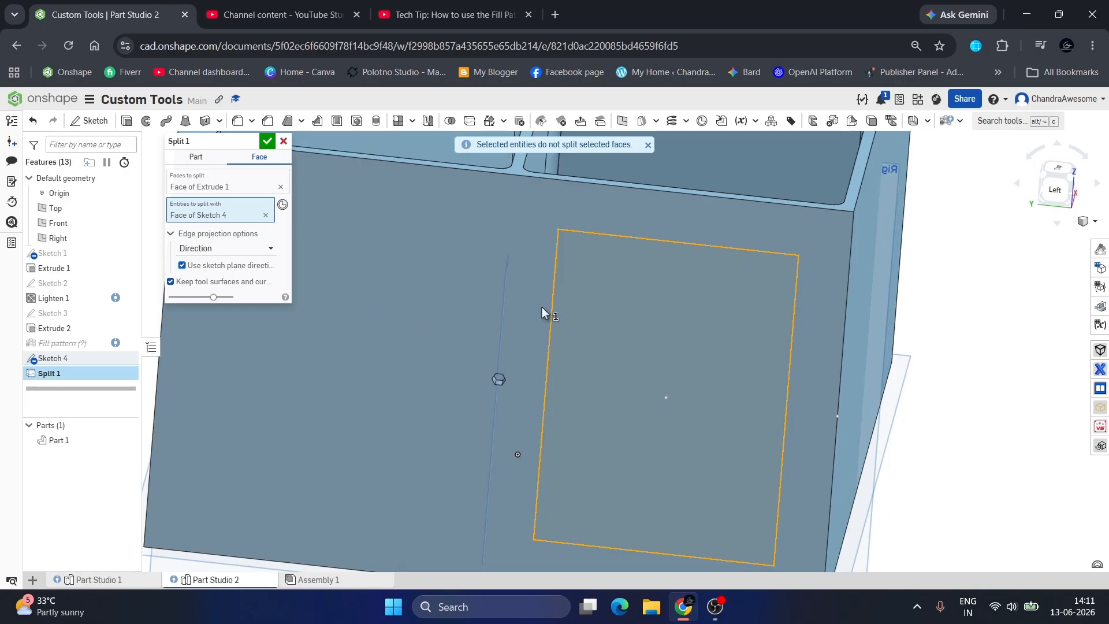
pyautogui.scroll(-5, 543, 308)
pyautogui.click(266, 141)
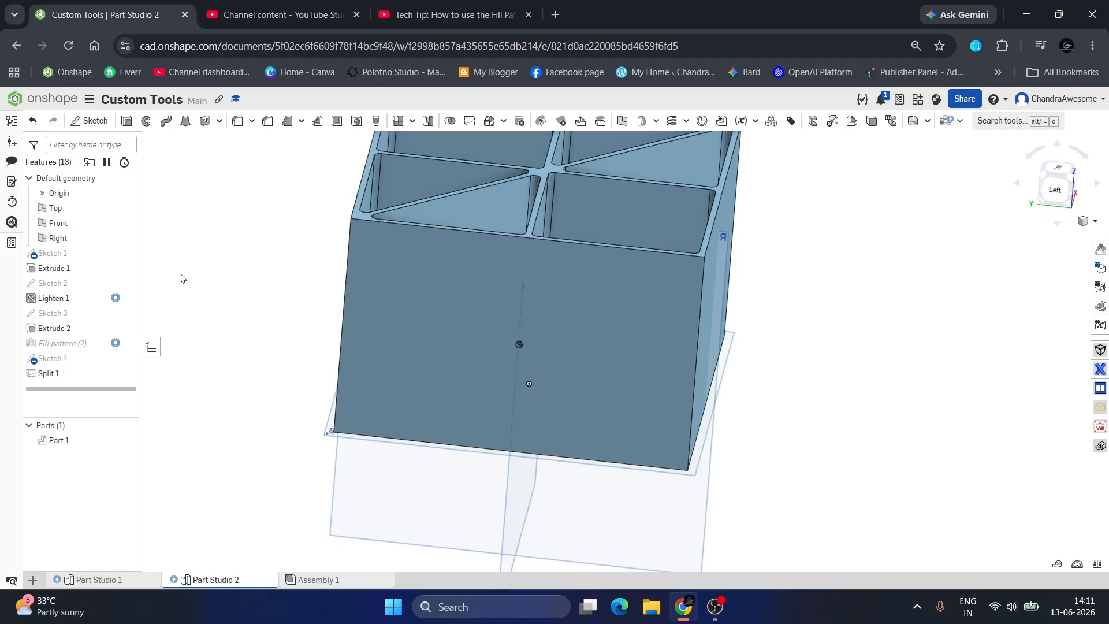
pyautogui.click(33, 120)
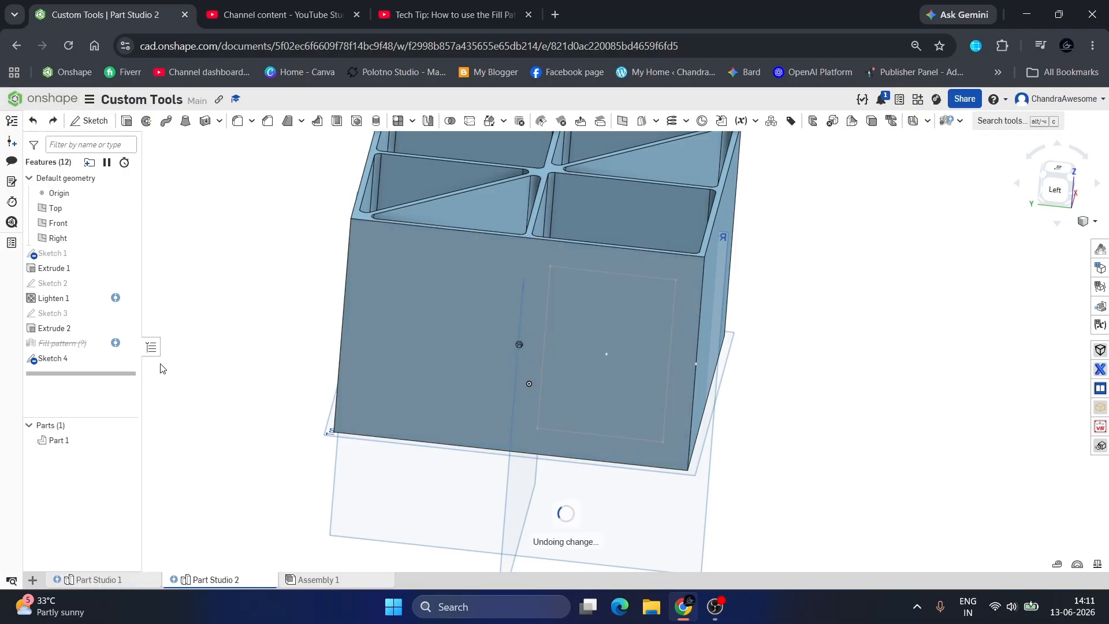
# Try to split the left face with the sketched rectangle's edge and region, using the Normal to target projection.
pyautogui.click(469, 120)
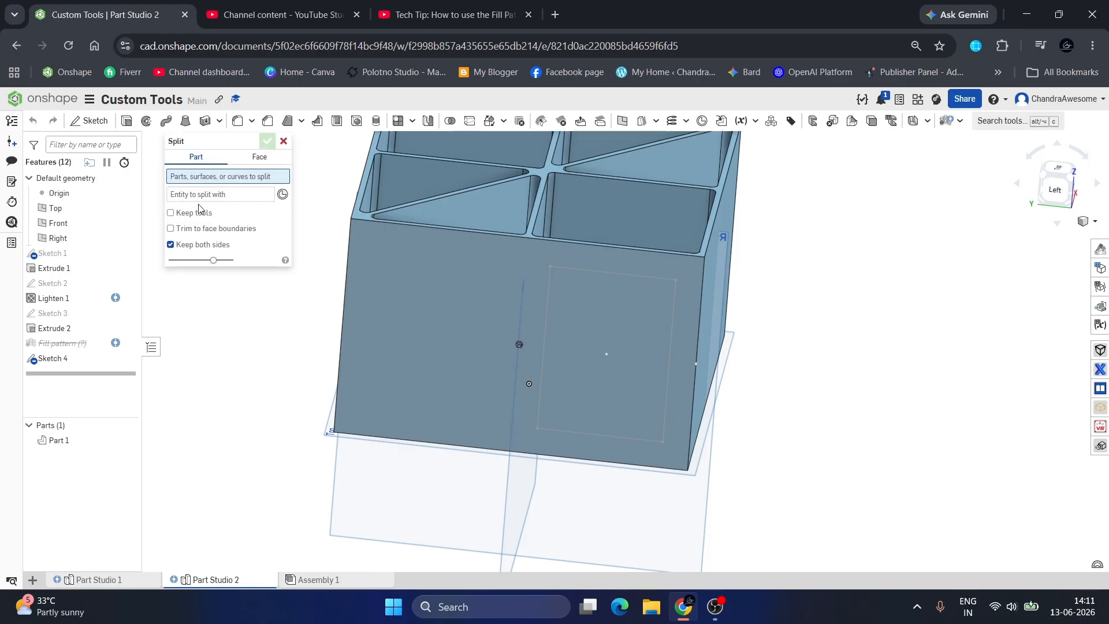
pyautogui.click(259, 157)
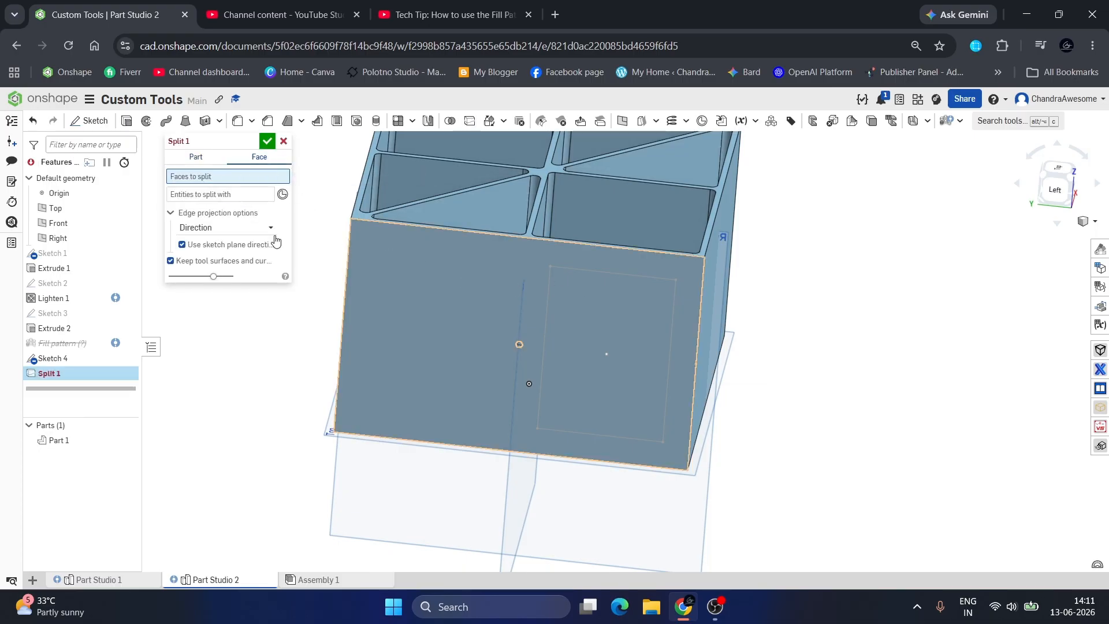
pyautogui.click(440, 261)
pyautogui.click(240, 205)
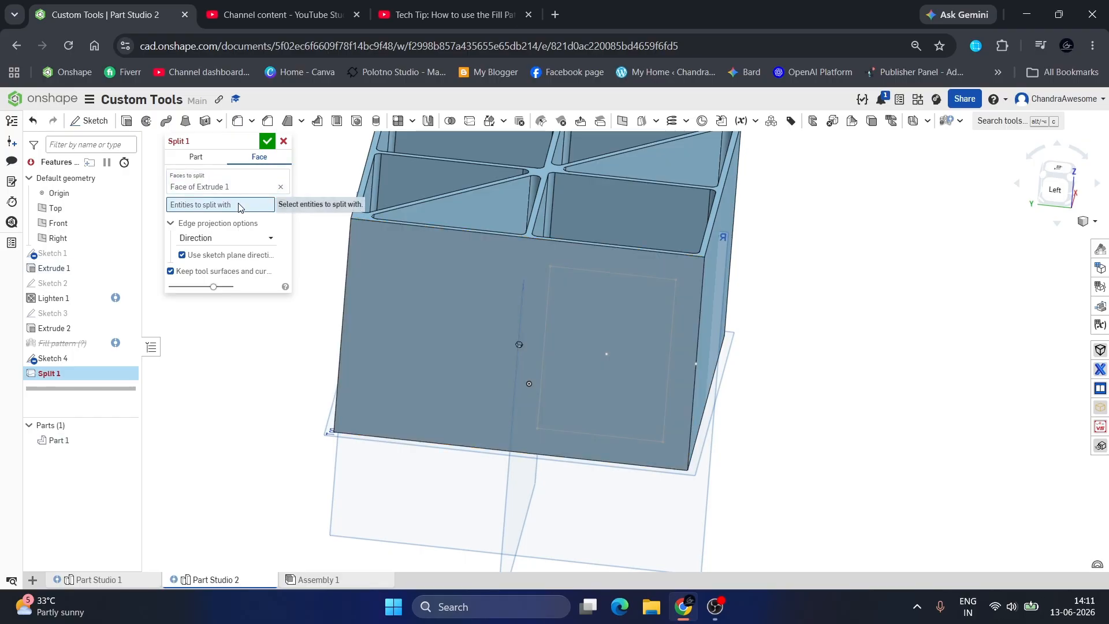
pyautogui.click(552, 272)
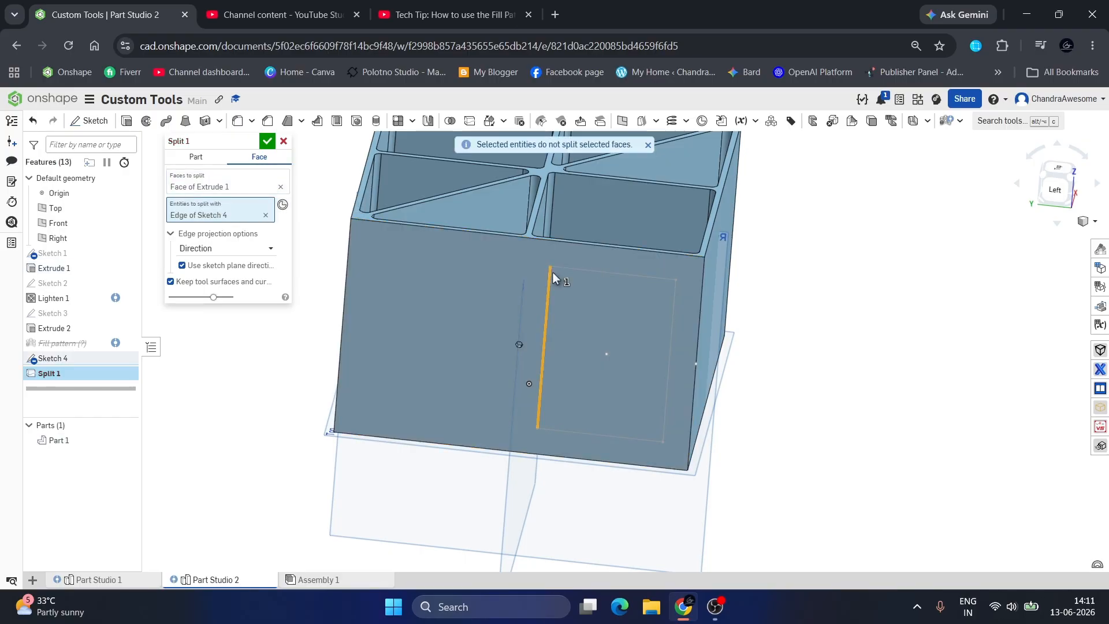
pyautogui.click(569, 296)
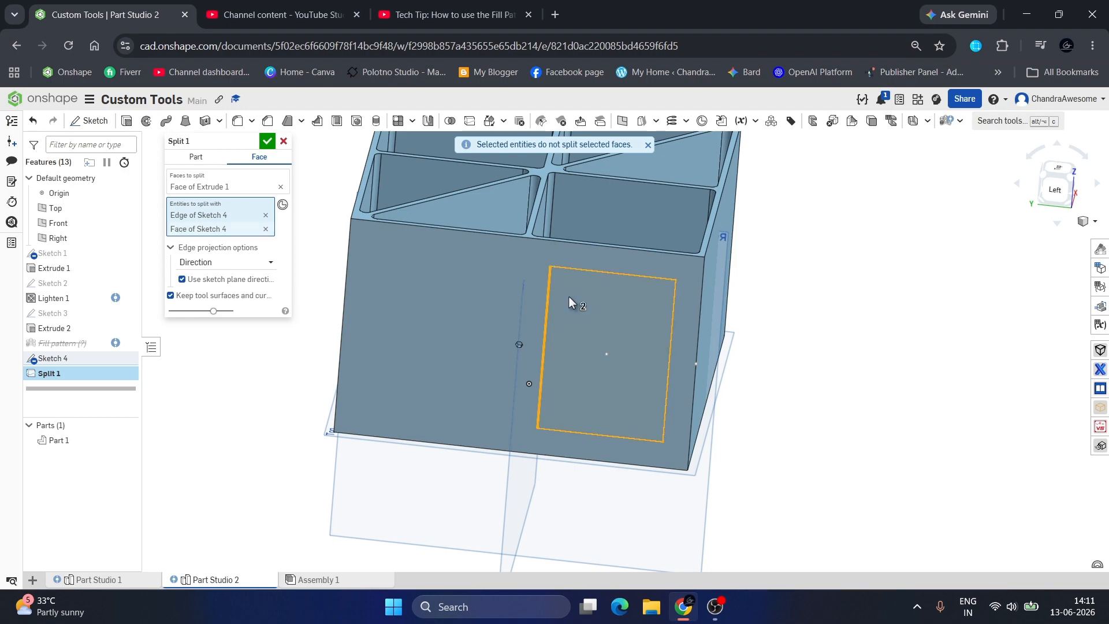
pyautogui.click(248, 262)
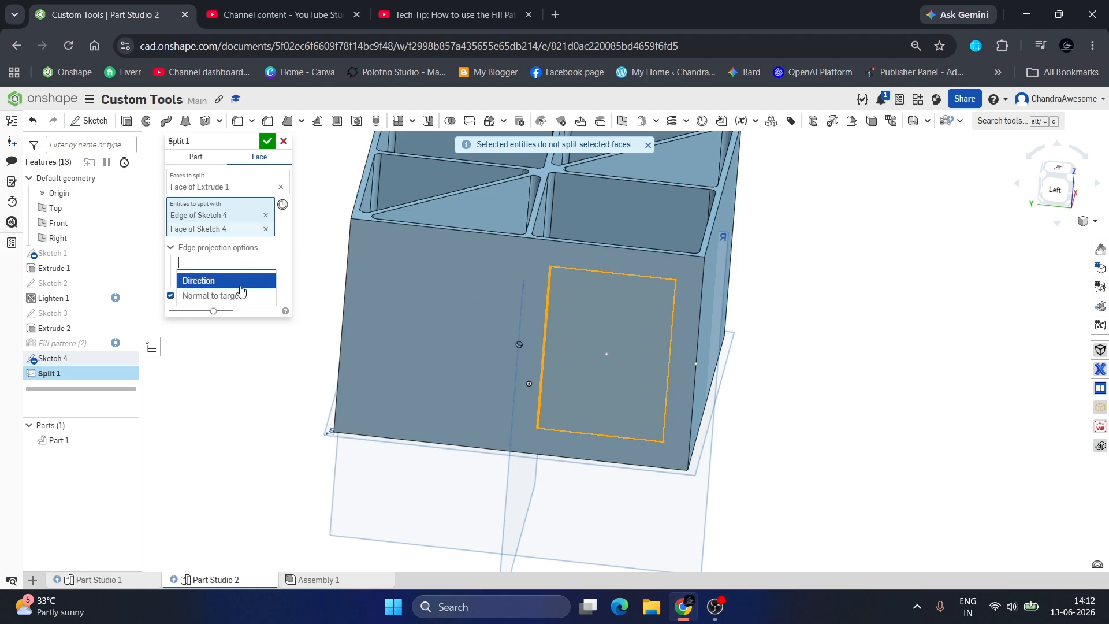
pyautogui.click(211, 294)
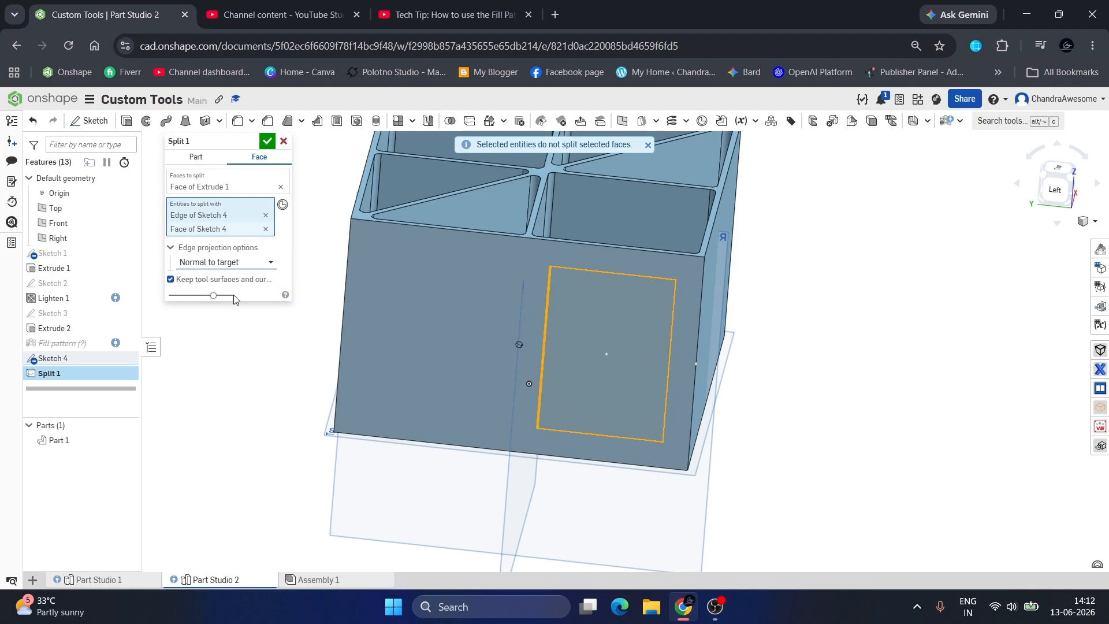
pyautogui.click(268, 144)
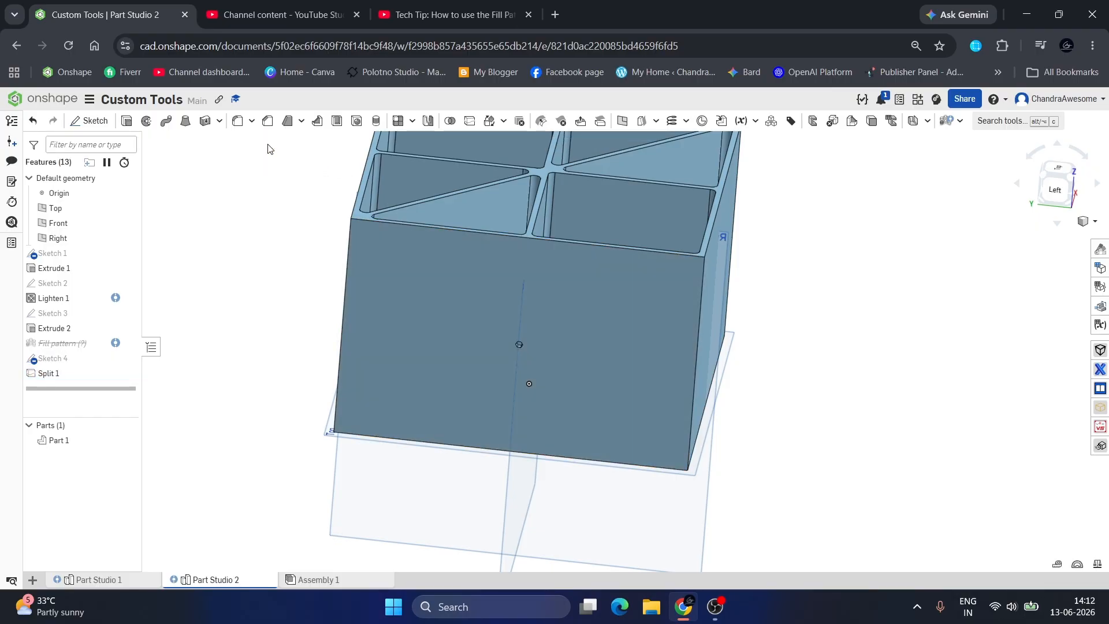
# Check the face split's definition without changing it and delete the split feature.
pyautogui.rightClick(94, 375)
pyautogui.click(137, 398)
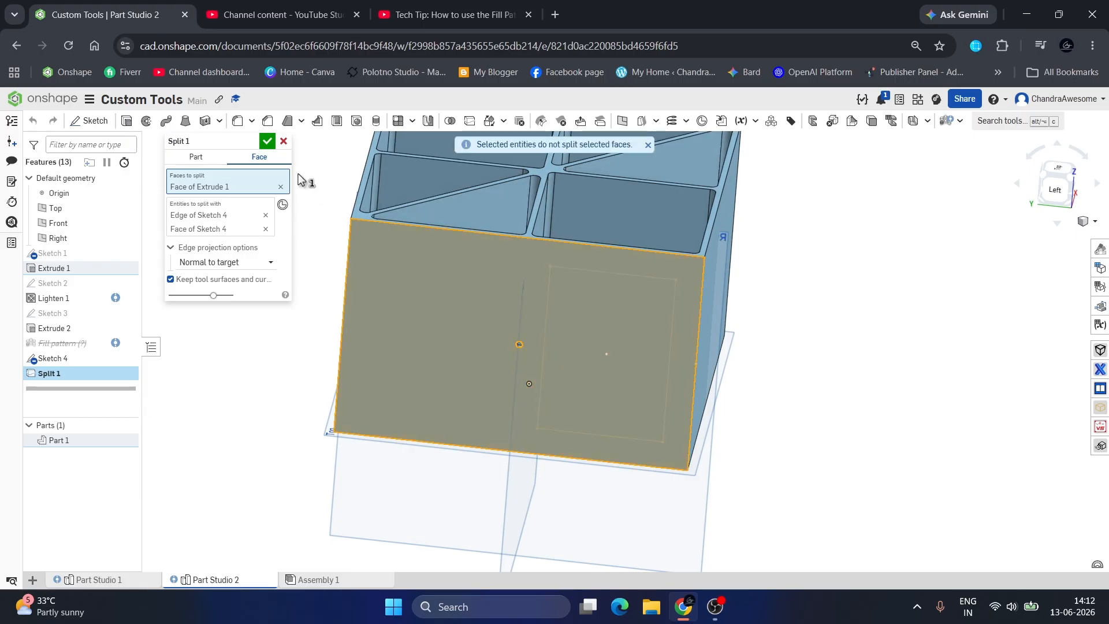
pyautogui.click(283, 143)
pyautogui.rightClick(59, 375)
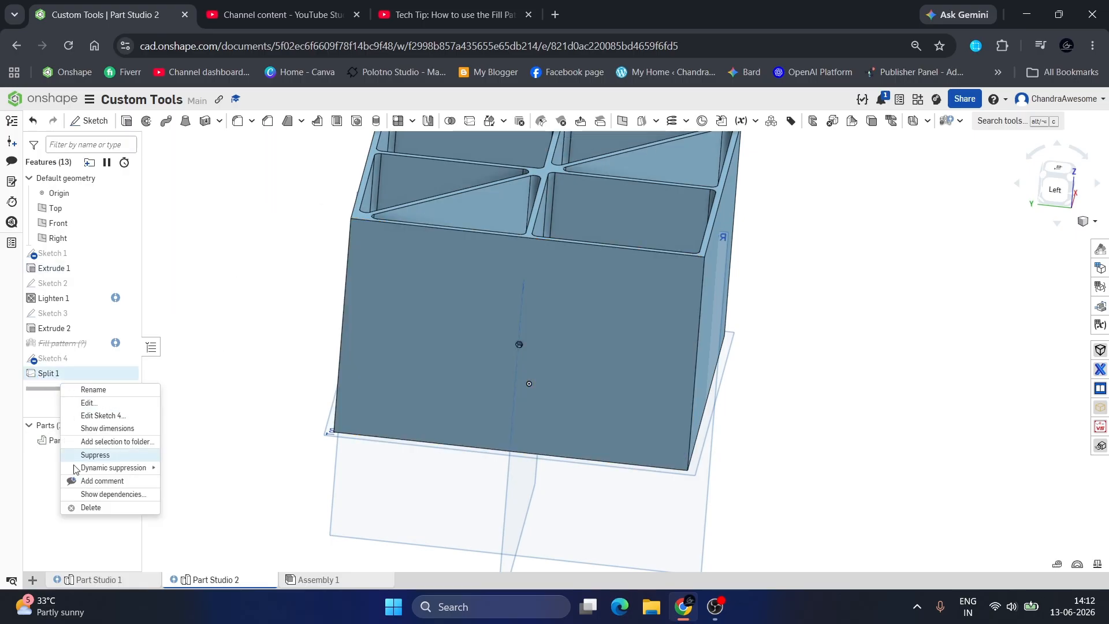
pyautogui.click(90, 507)
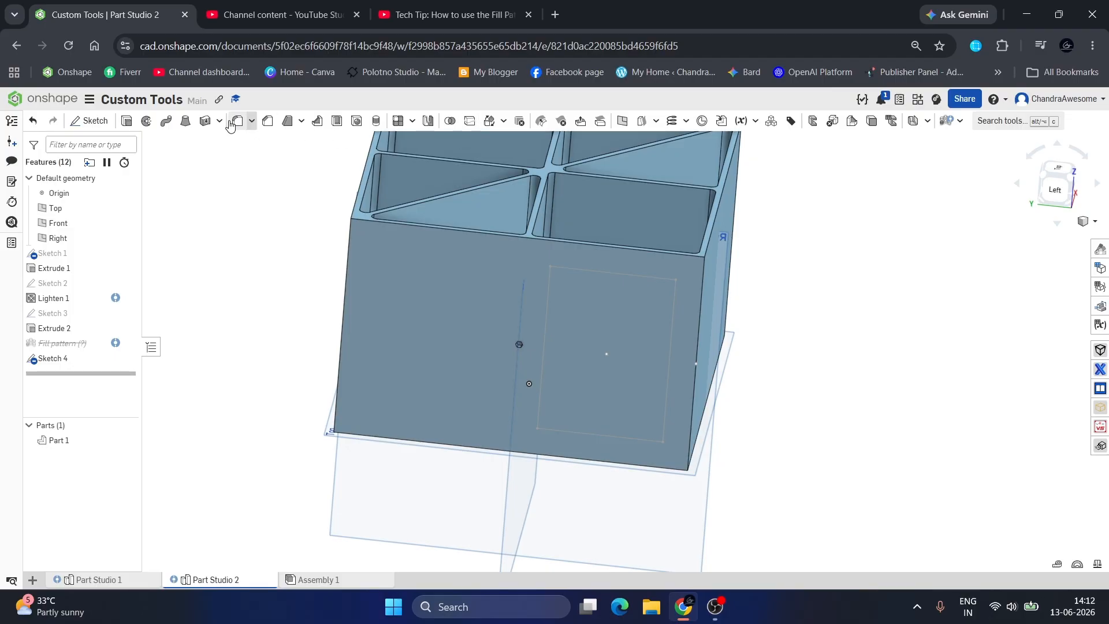
# Extrude the four edges of the sketched rectangle as a new surface, blind, 1 in deep and symmetric about the left face.
pyautogui.hotkey('shift', 'e')
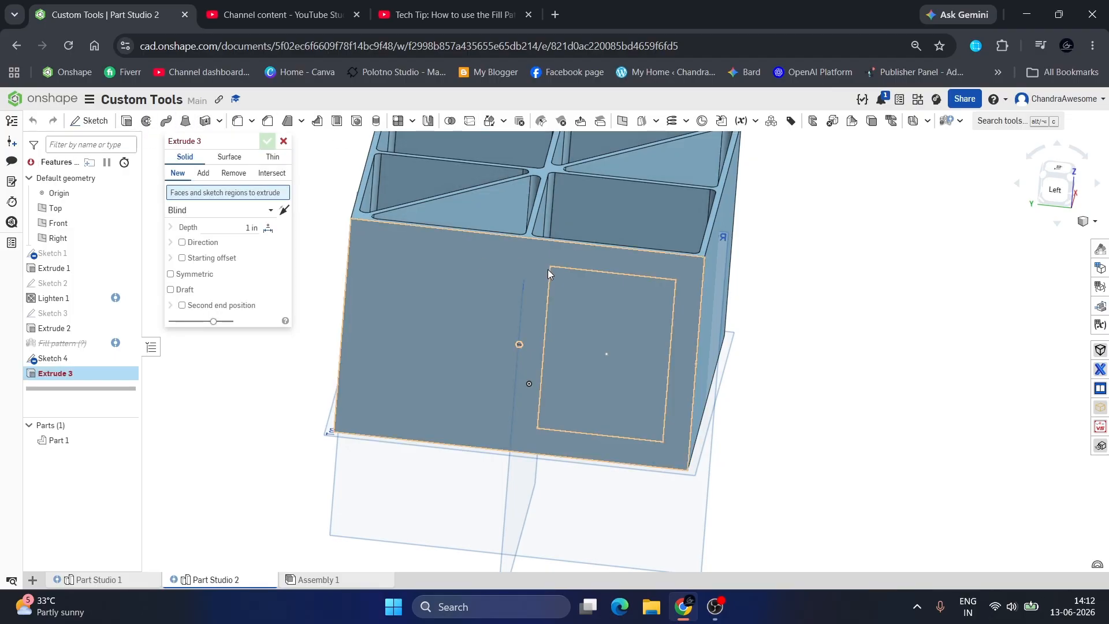
pyautogui.click(558, 268)
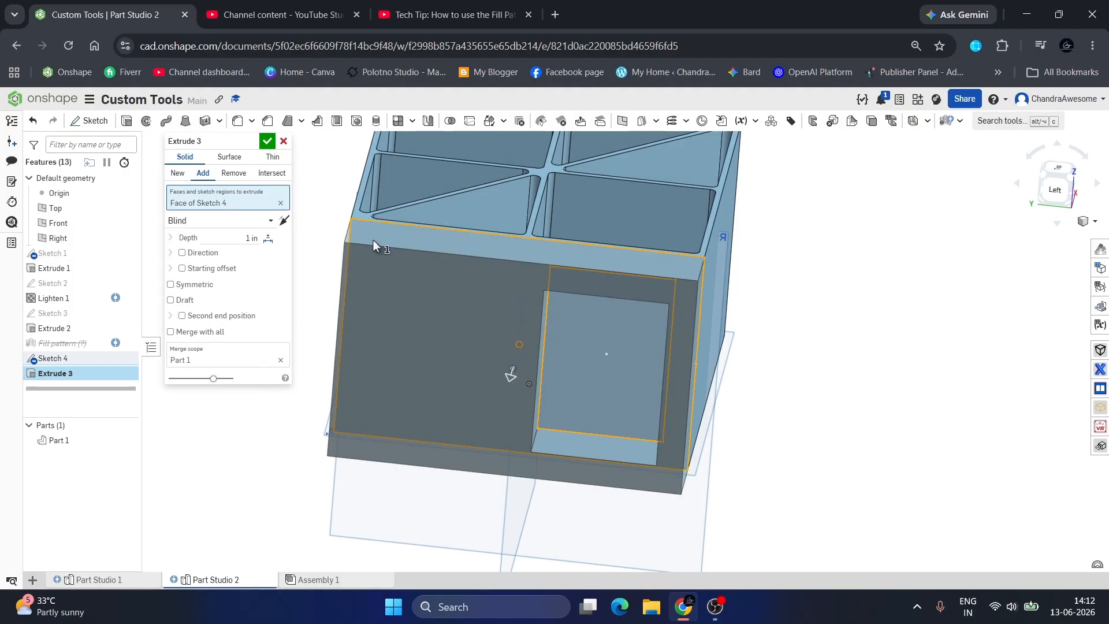
pyautogui.click(231, 157)
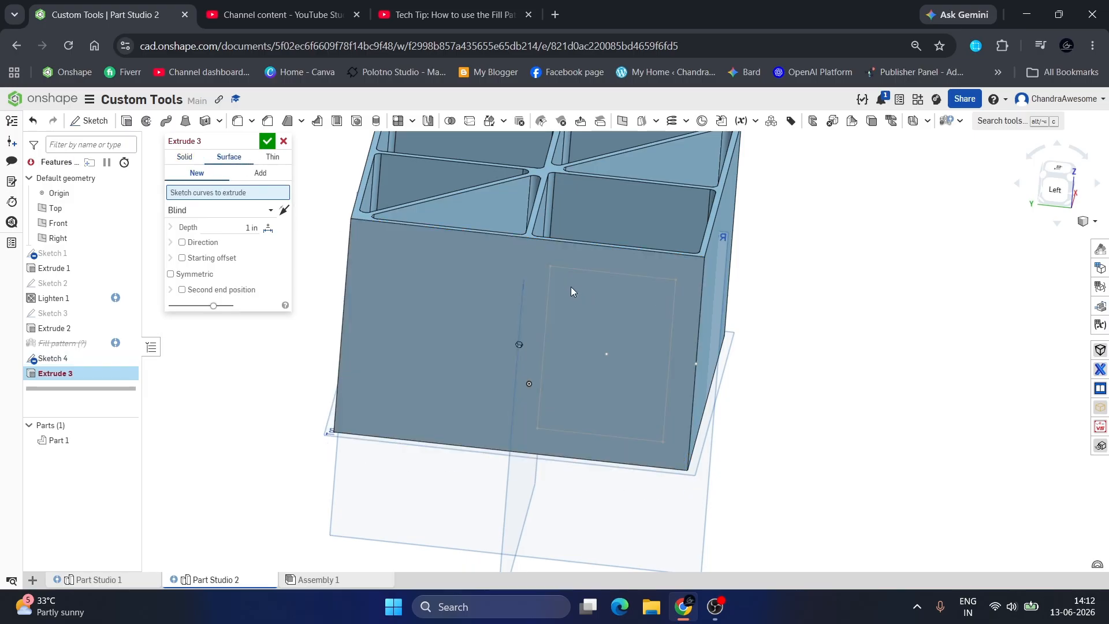
pyautogui.click(563, 268)
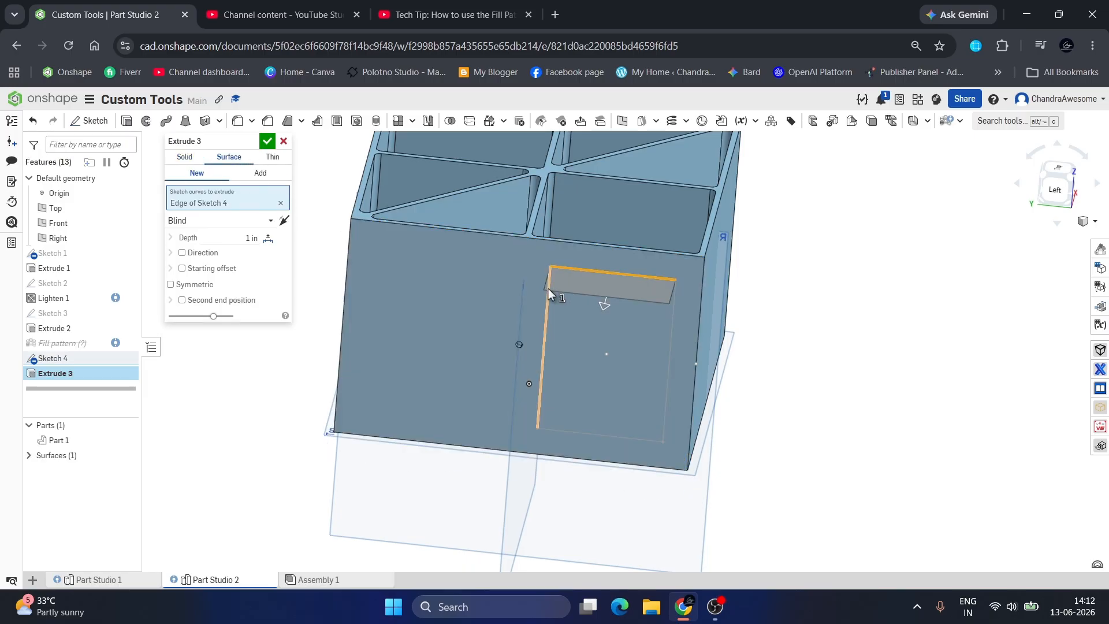
pyautogui.click(548, 288)
pyautogui.click(672, 310)
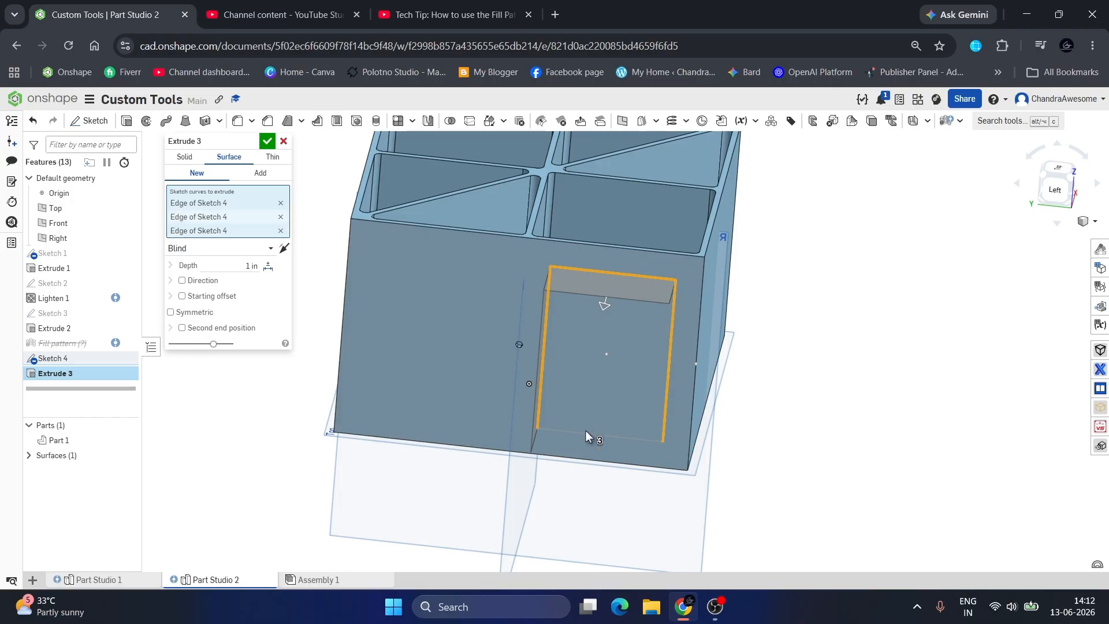
pyautogui.click(583, 434)
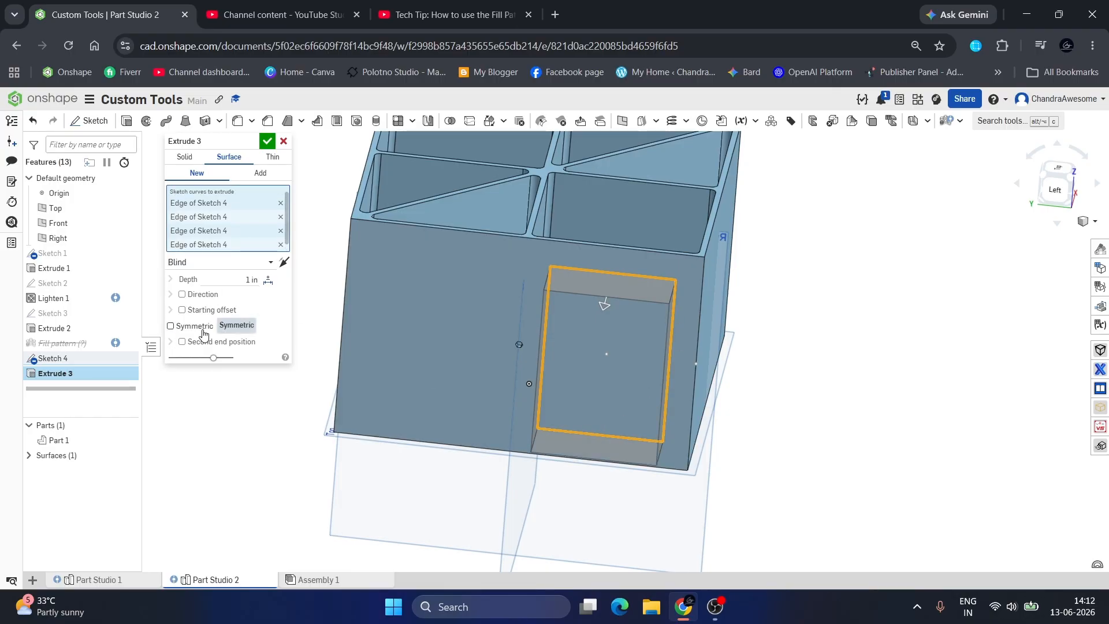
pyautogui.click(203, 330)
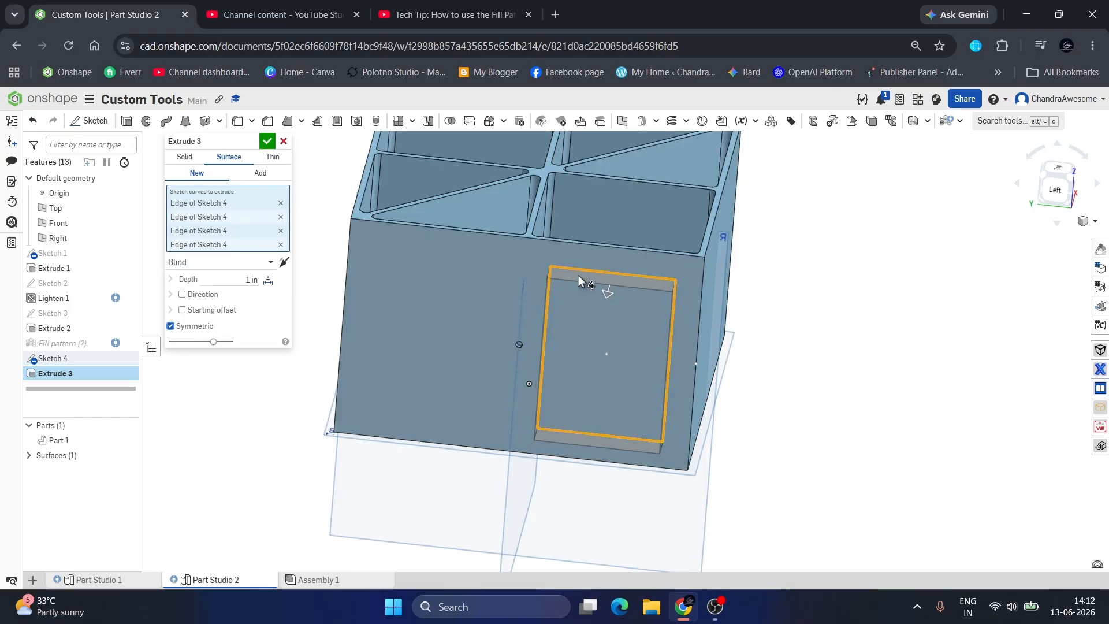
pyautogui.scroll(5, 577, 274)
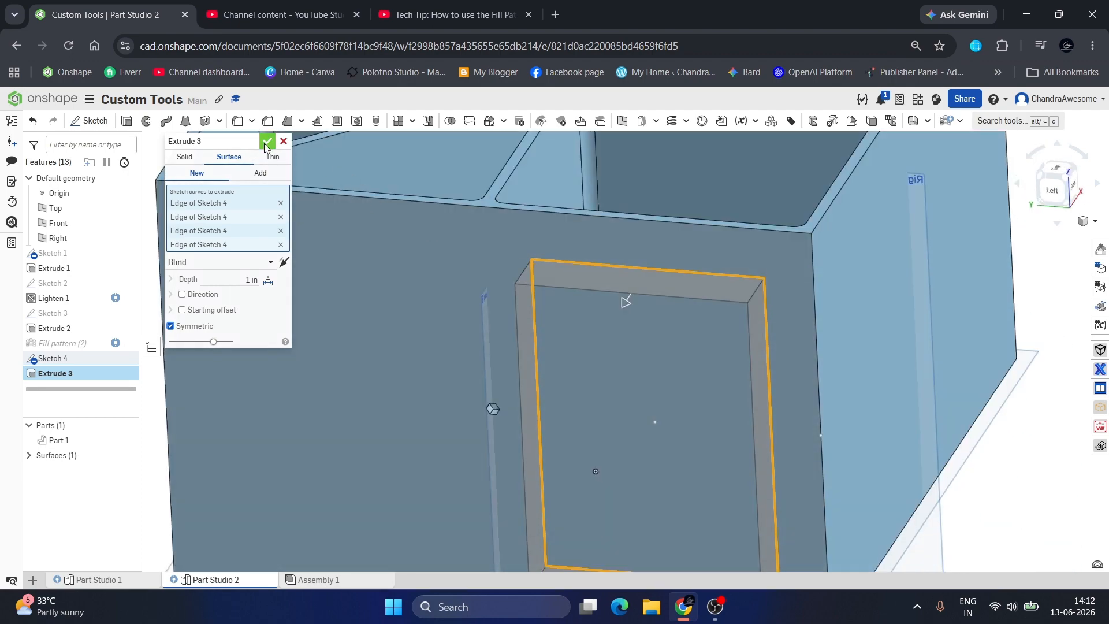
pyautogui.click(266, 142)
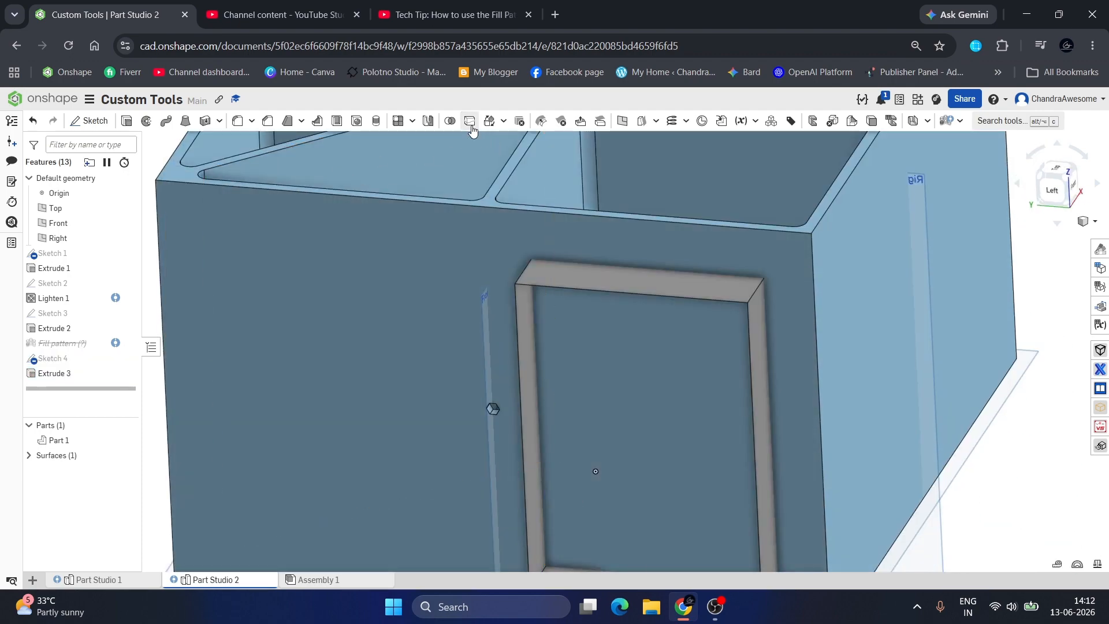
# Split the left face with the extruded rectangular surface, keeping the tool surface, and hide that surface.
pyautogui.click(470, 122)
pyautogui.scroll(-1, 410, 338)
pyautogui.click(400, 300)
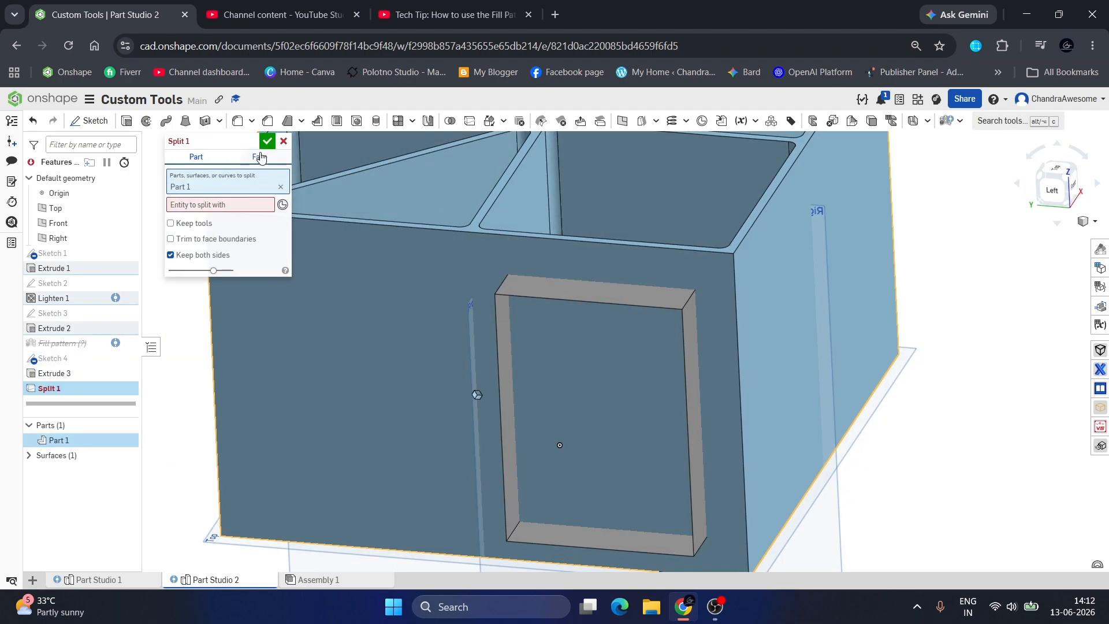
pyautogui.click(260, 156)
pyautogui.click(417, 320)
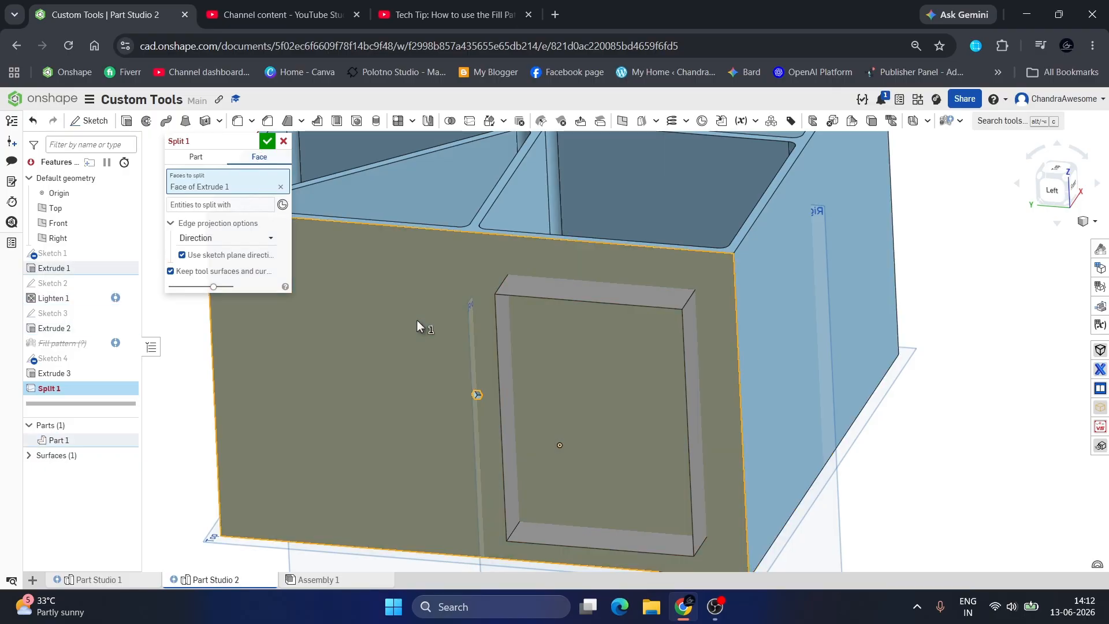
pyautogui.click(219, 204)
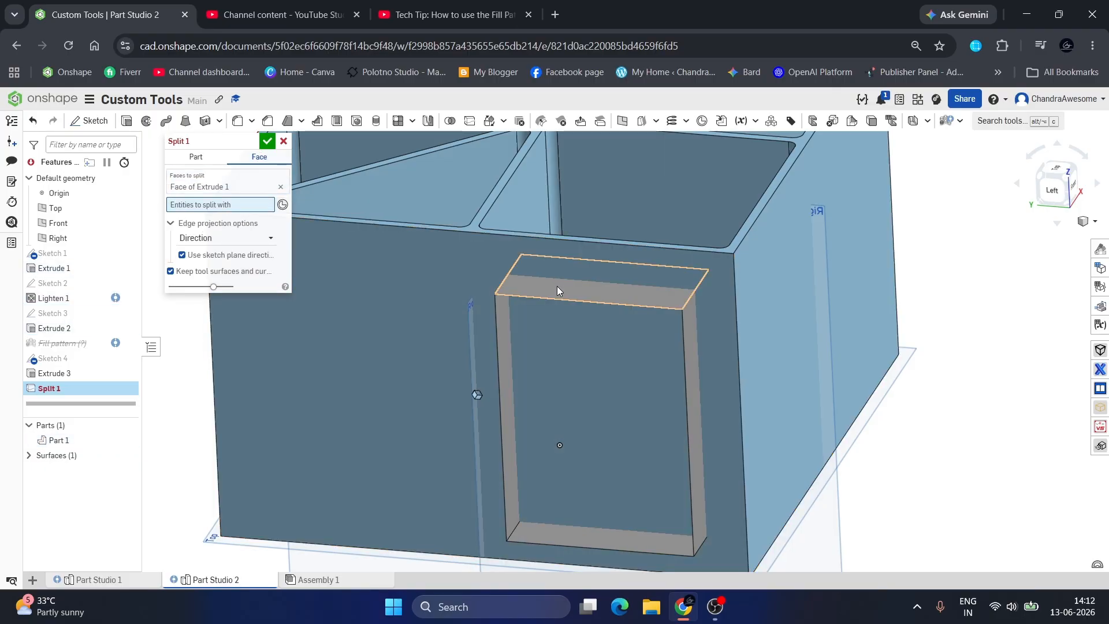
pyautogui.click(26, 455)
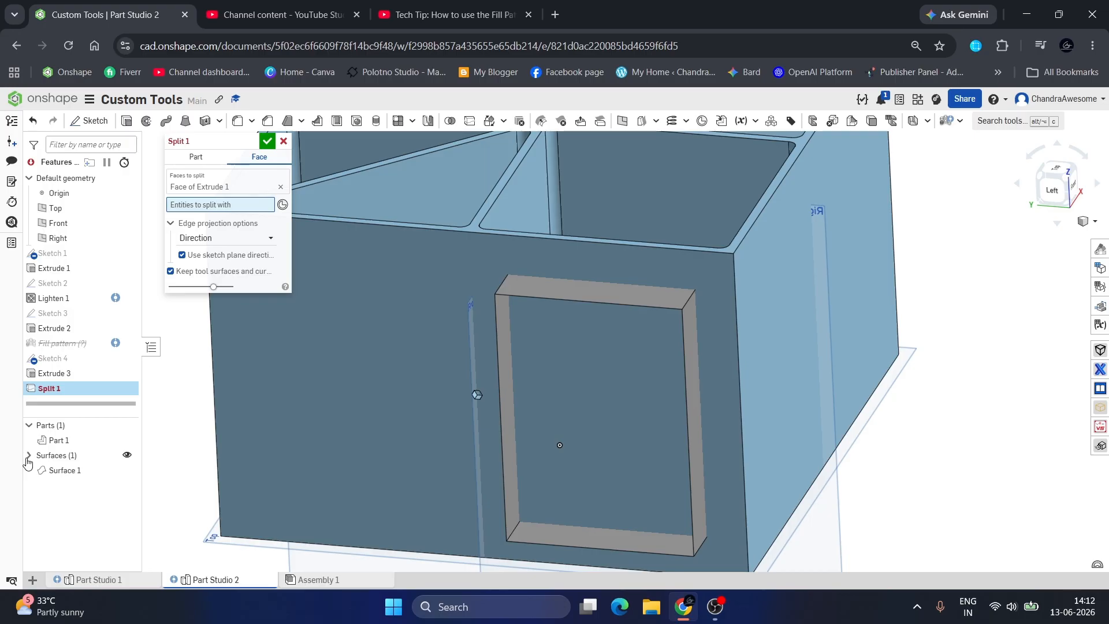
pyautogui.click(60, 470)
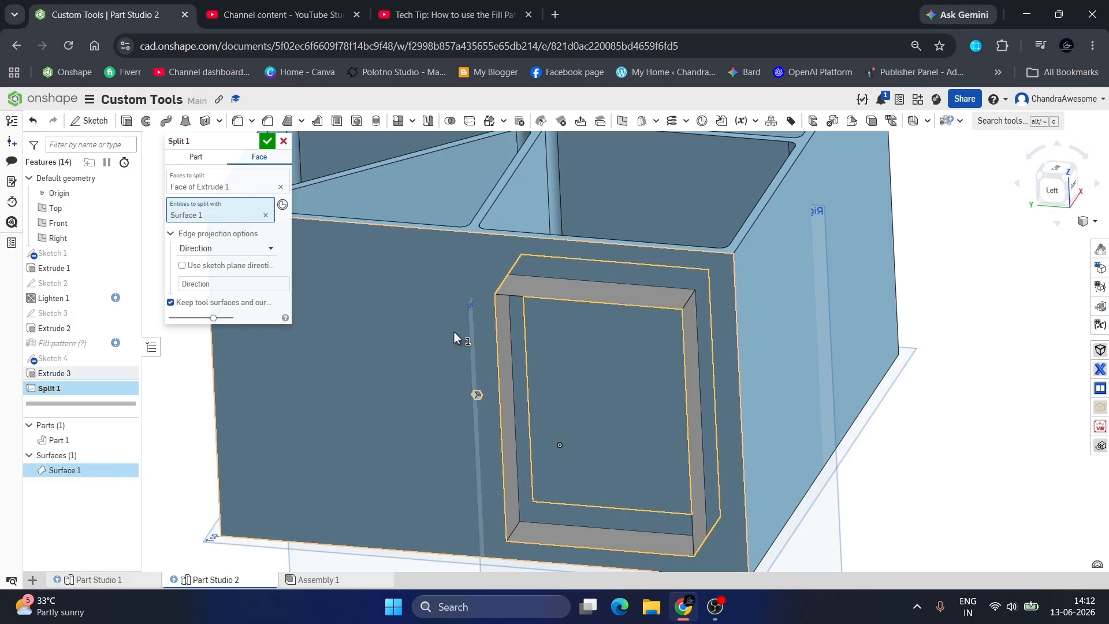
pyautogui.click(267, 141)
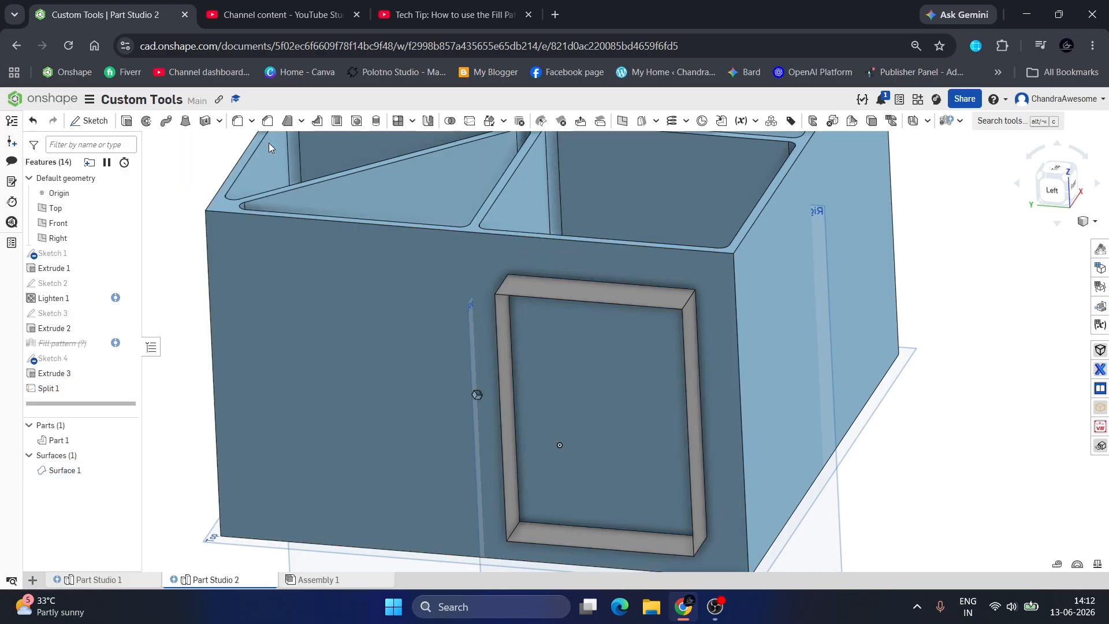
pyautogui.click(126, 471)
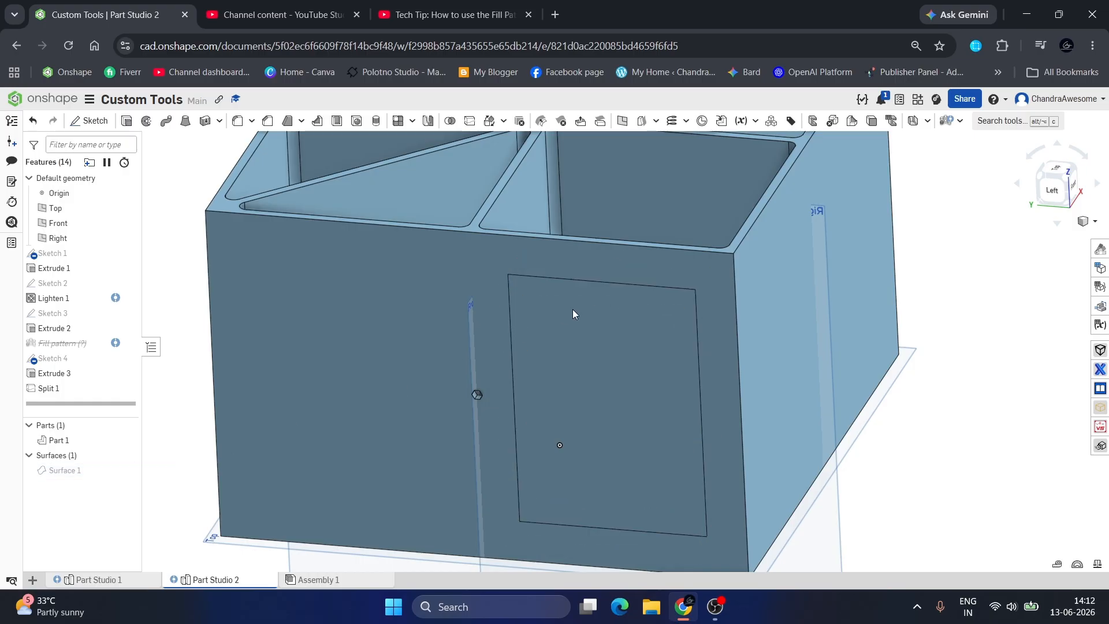
# Start a new Fill pattern and add all faces of the small hexagonal pocket on the left face, using the Pocket selection type.
pyautogui.moveTo(572, 310)
pyautogui.mouseDown(button='right')
pyautogui.moveTo(618, 290)
pyautogui.moveTo(574, 321)
pyautogui.mouseUp(button='right')
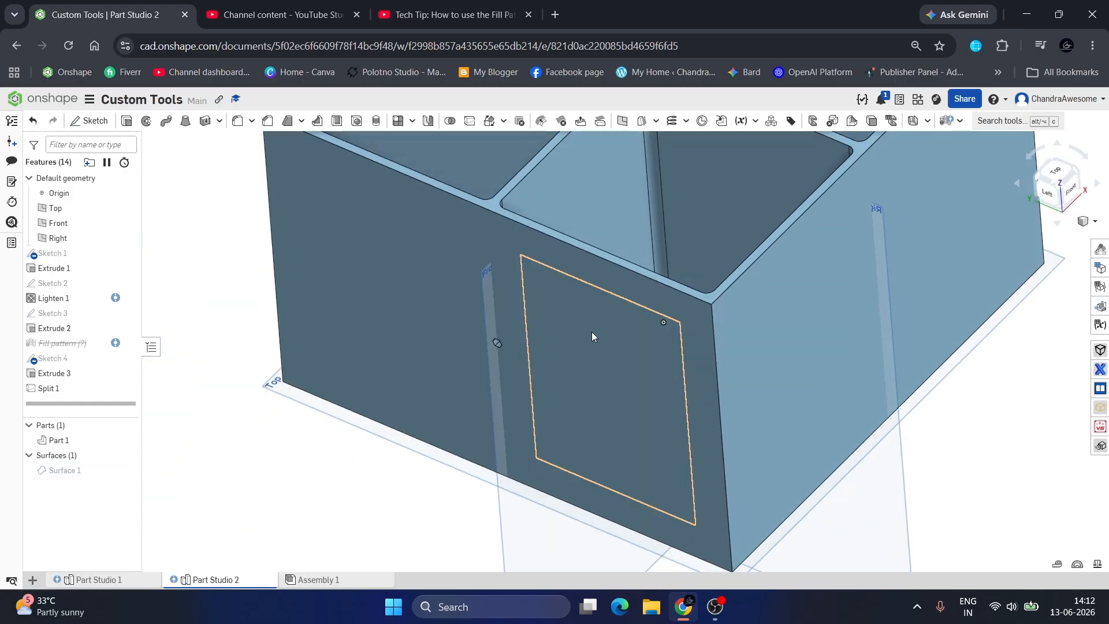
pyautogui.scroll(-4, 592, 332)
pyautogui.scroll(3, 591, 333)
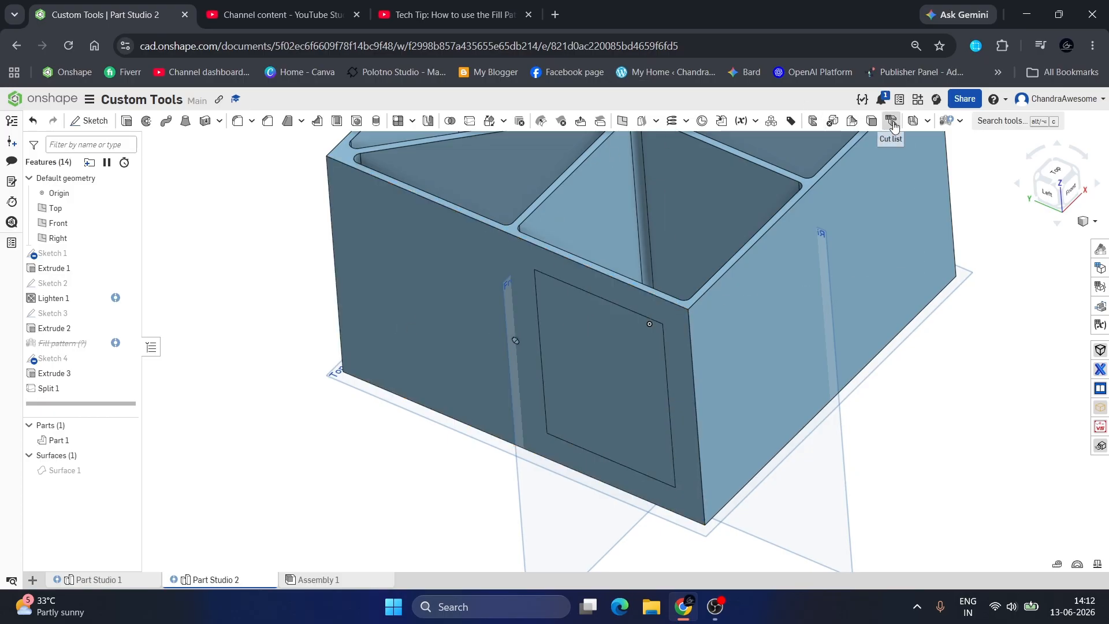
pyautogui.click(948, 122)
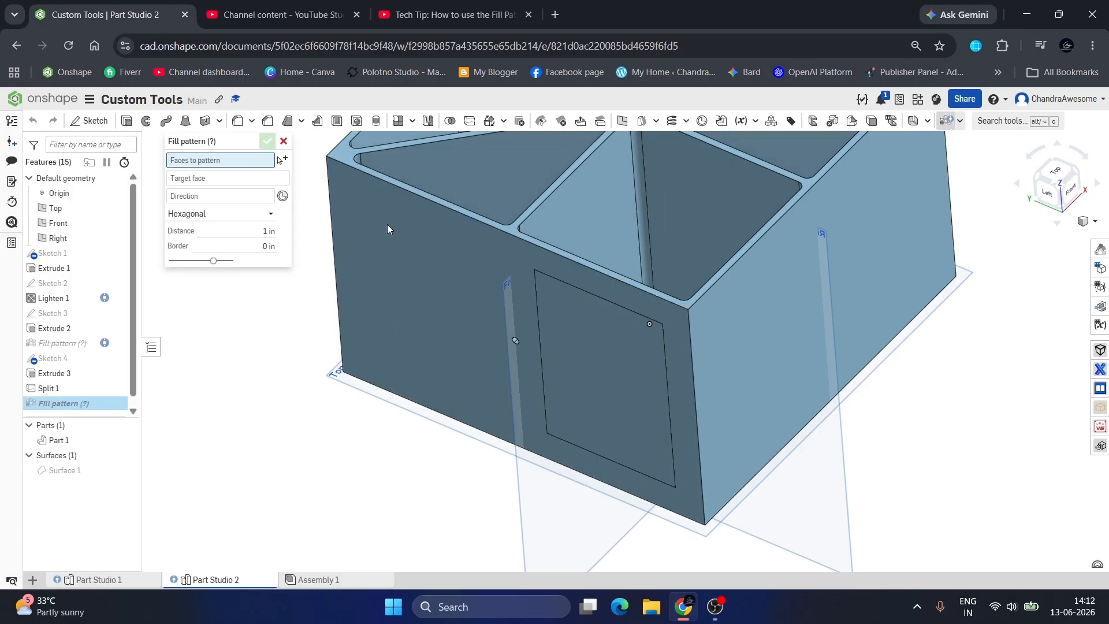
pyautogui.scroll(3, 521, 323)
pyautogui.scroll(3, 521, 328)
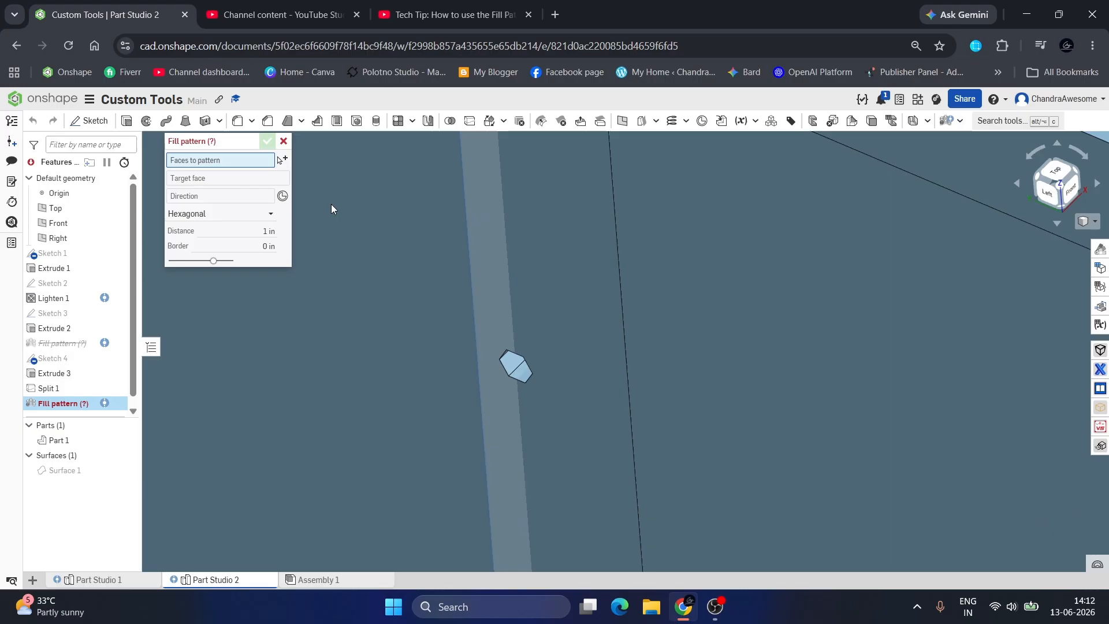
pyautogui.click(283, 159)
pyautogui.click(316, 230)
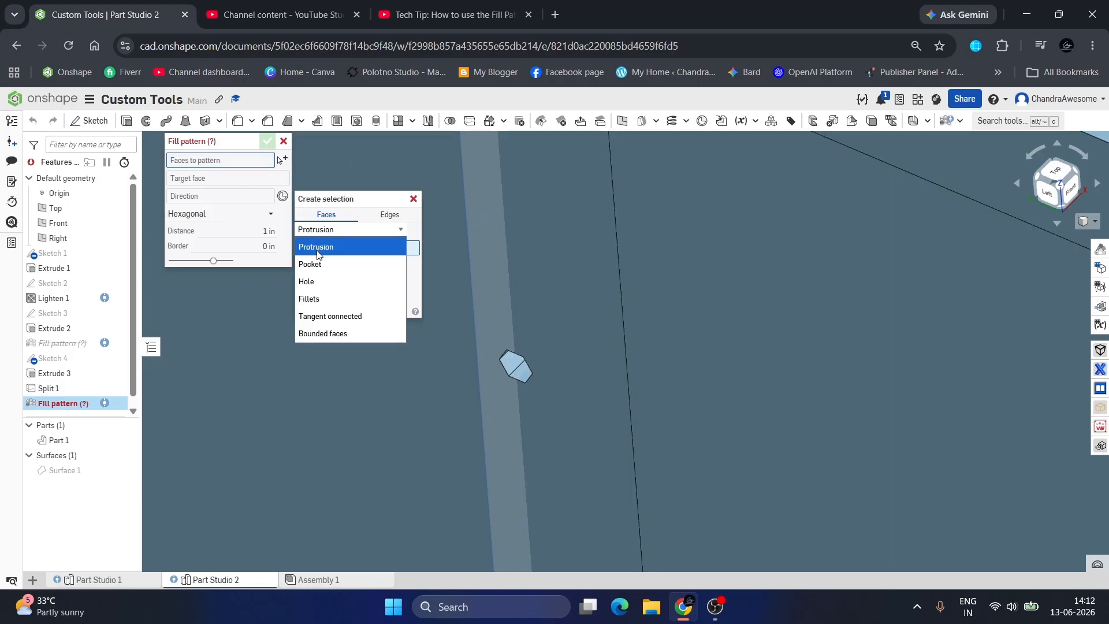
pyautogui.click(319, 263)
pyautogui.scroll(3, 505, 369)
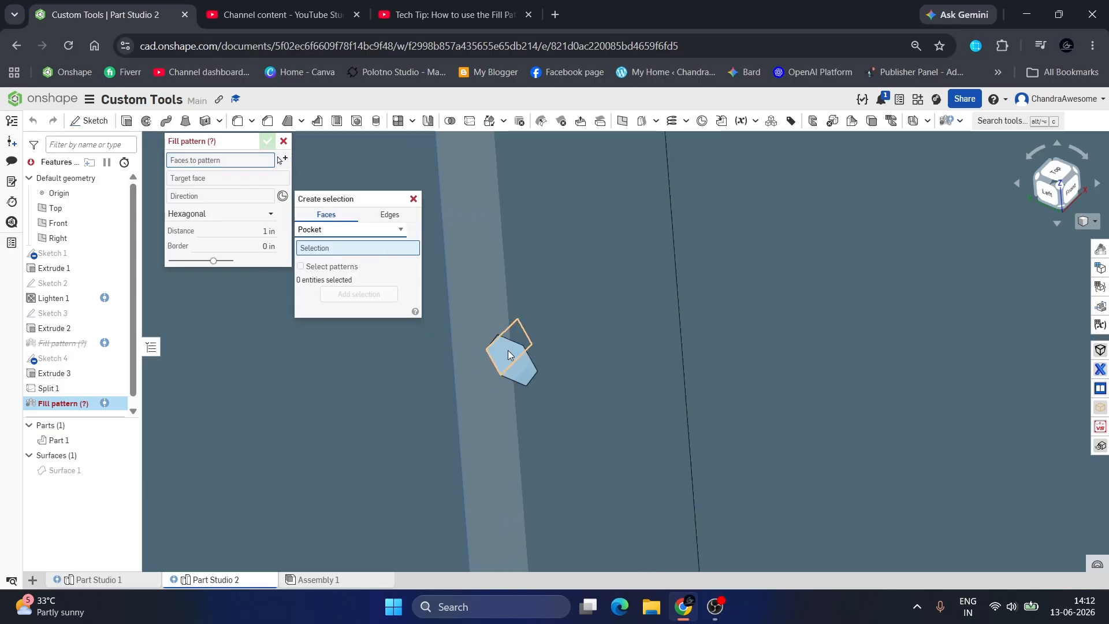
pyautogui.click(508, 349)
pyautogui.moveTo(509, 348); pyautogui.dragTo(533, 325, button='right')
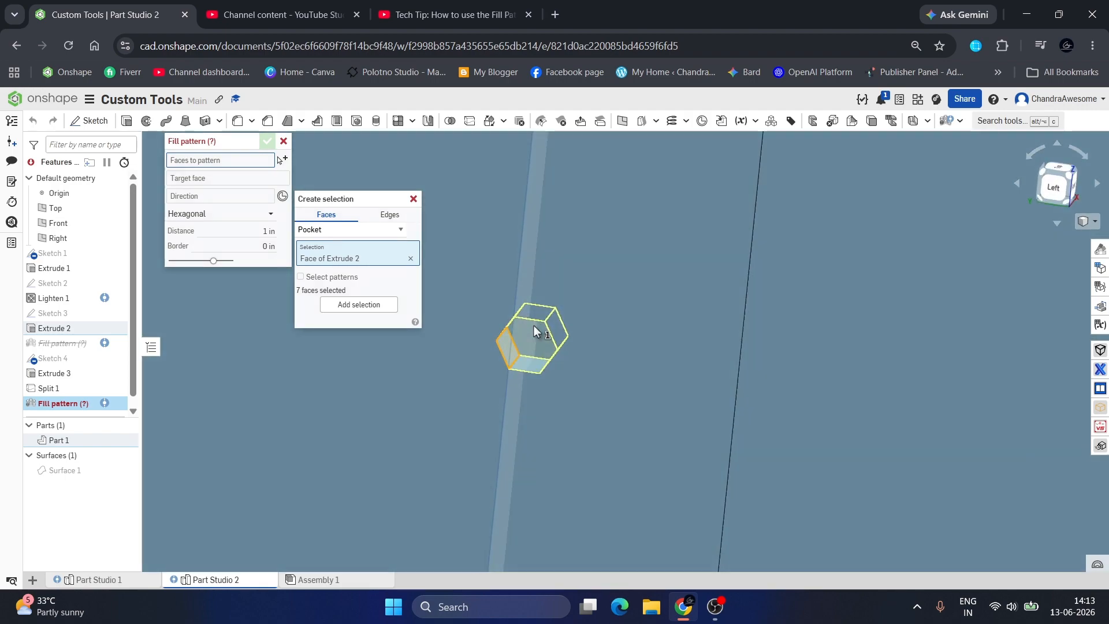
pyautogui.click(354, 304)
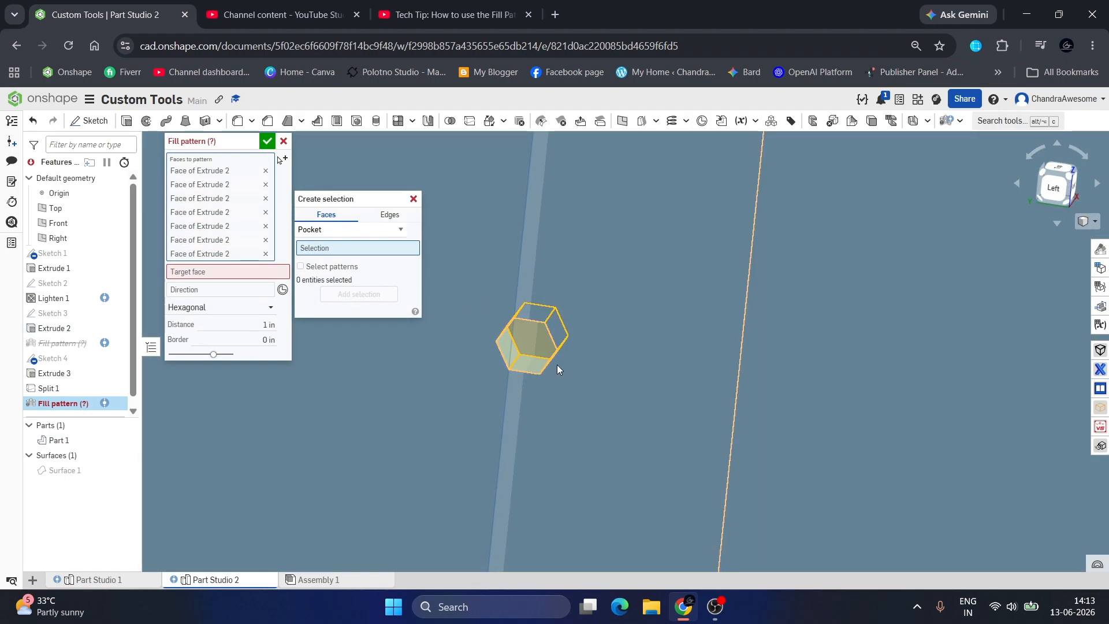
# Try the Hole selection type on the hexagonal pocket and clear all faces to pattern.
pyautogui.click(520, 340)
pyautogui.scroll(-5, 573, 285)
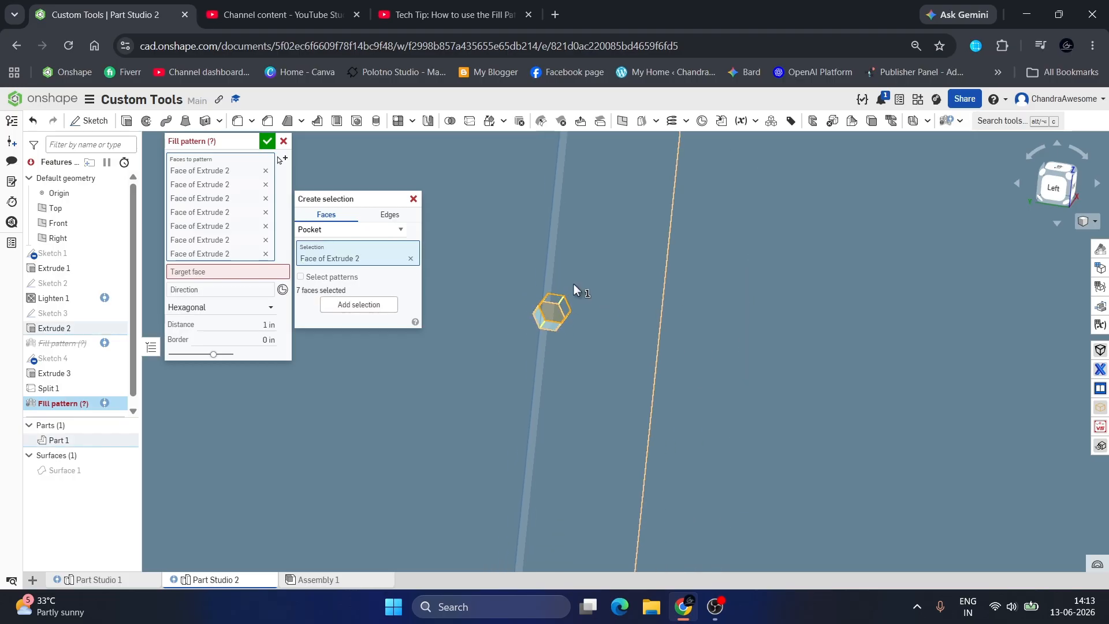
pyautogui.click(384, 230)
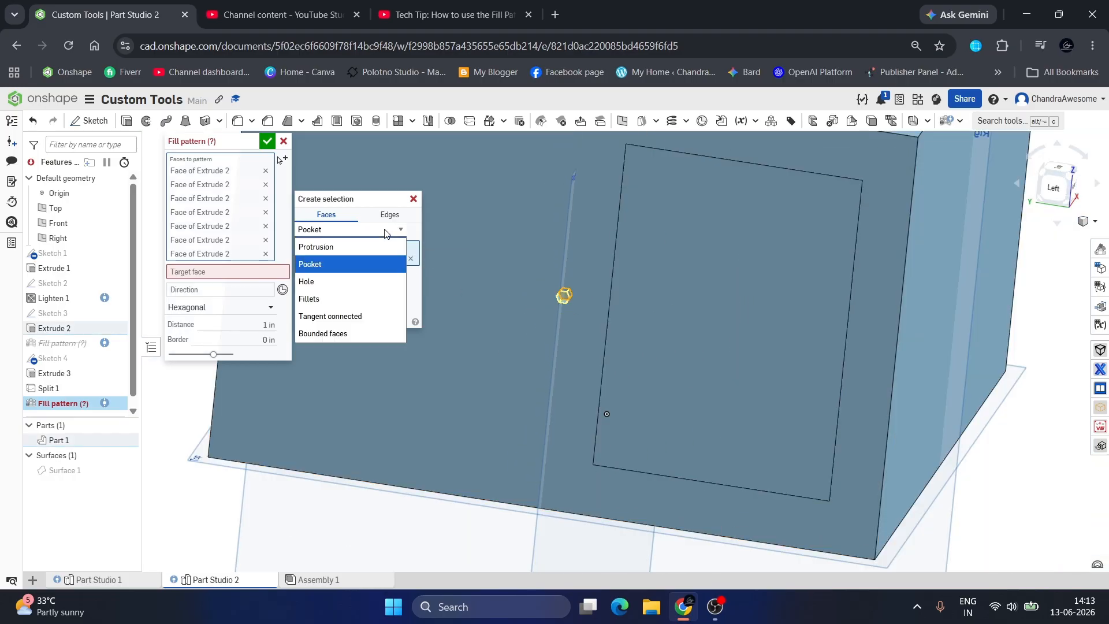
pyautogui.click(341, 281)
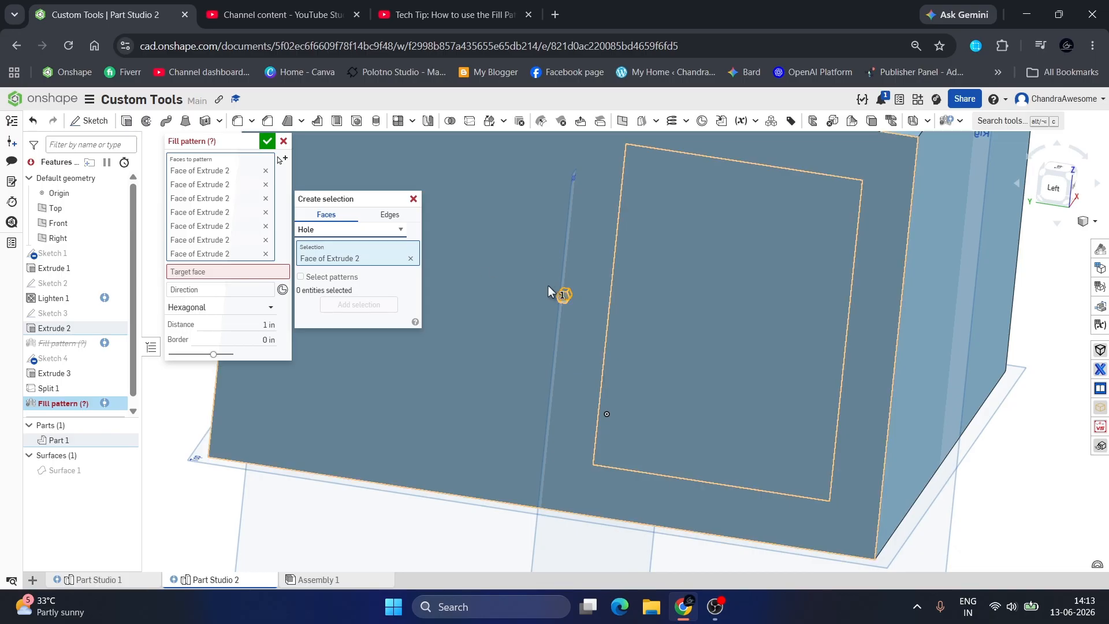
pyautogui.scroll(5, 554, 295)
pyautogui.click(409, 259)
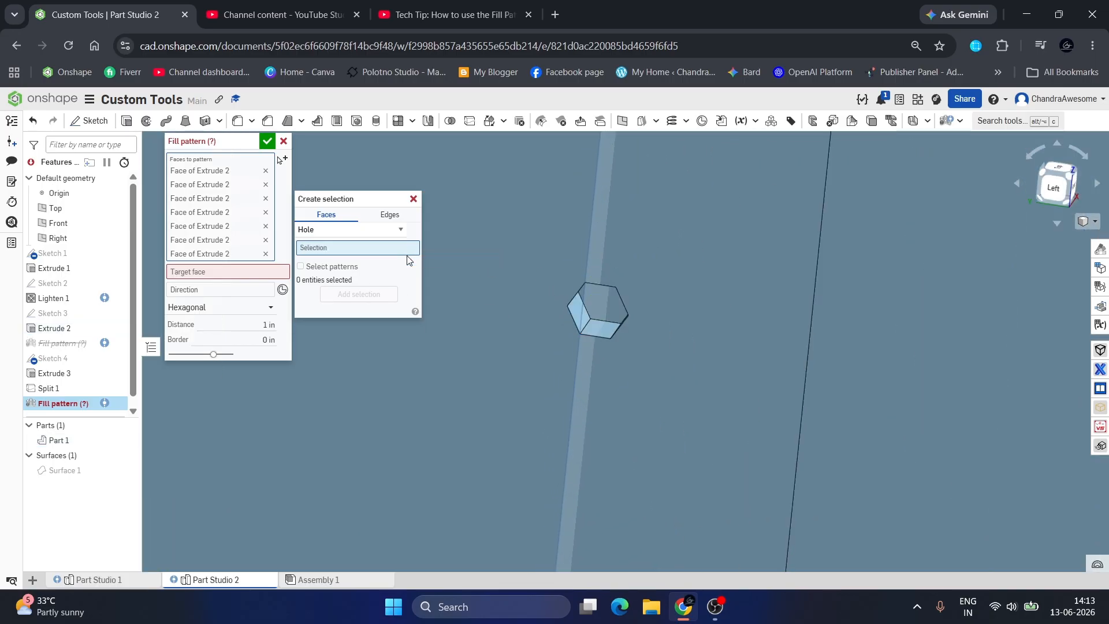
pyautogui.rightClick(215, 216)
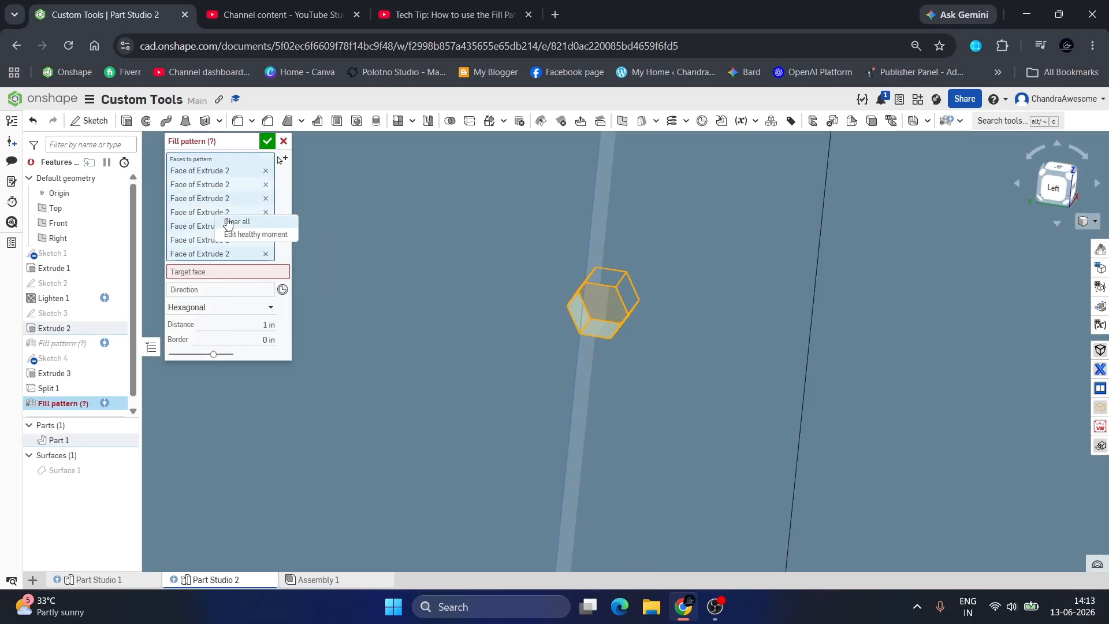
pyautogui.click(229, 222)
# Try selecting every face of the hexagonal pocket for the pattern with the Hole selection type.
pyautogui.click(282, 158)
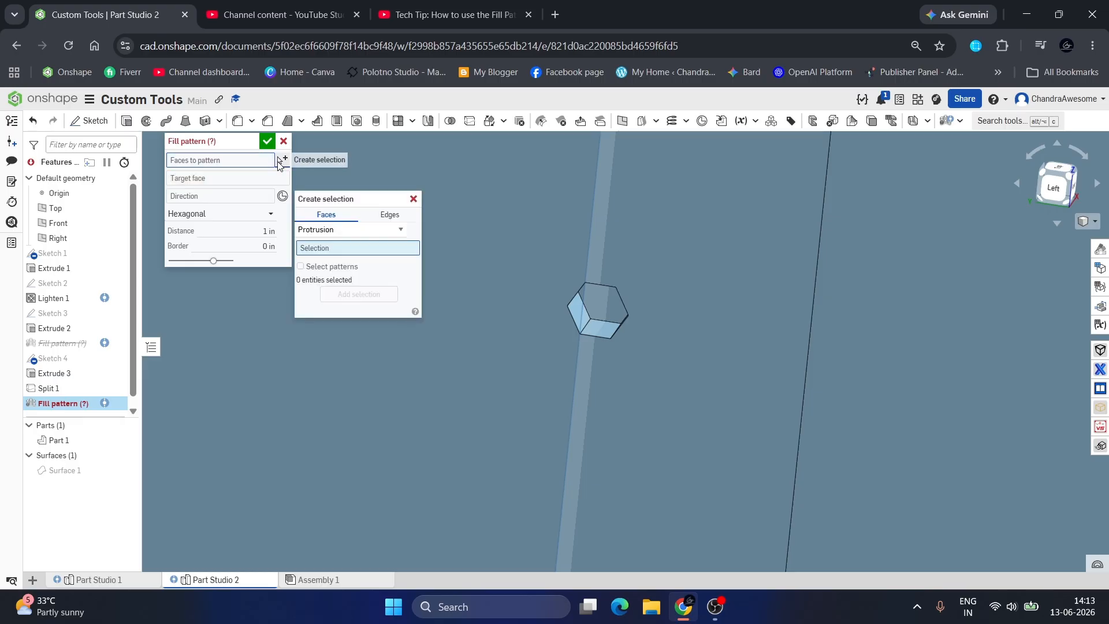
pyautogui.click(331, 230)
pyautogui.click(324, 280)
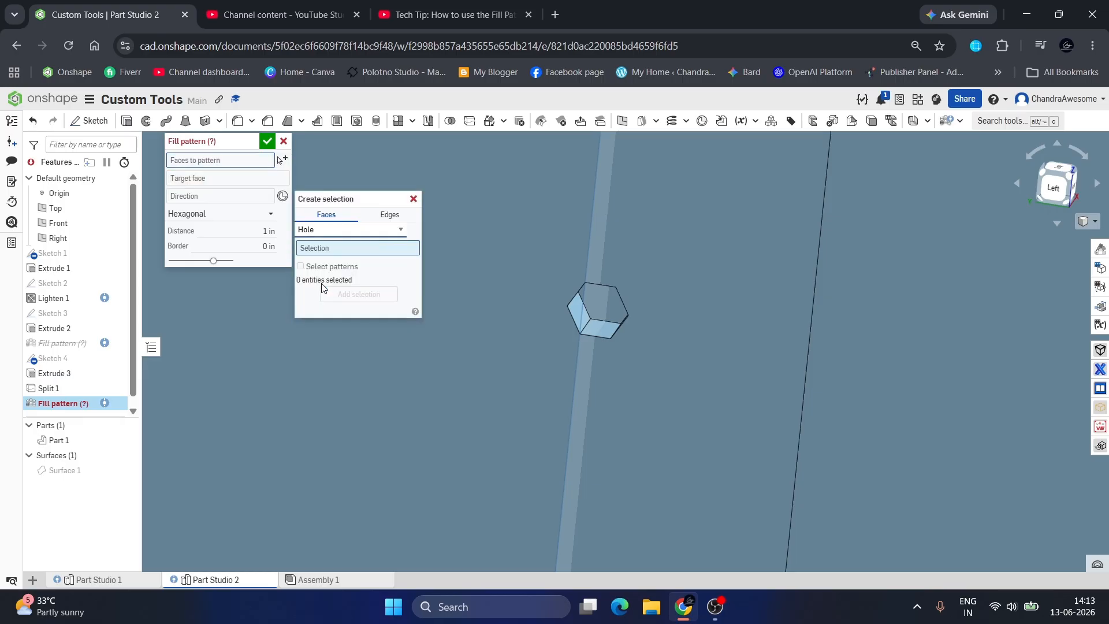
pyautogui.click(583, 310)
pyautogui.click(410, 258)
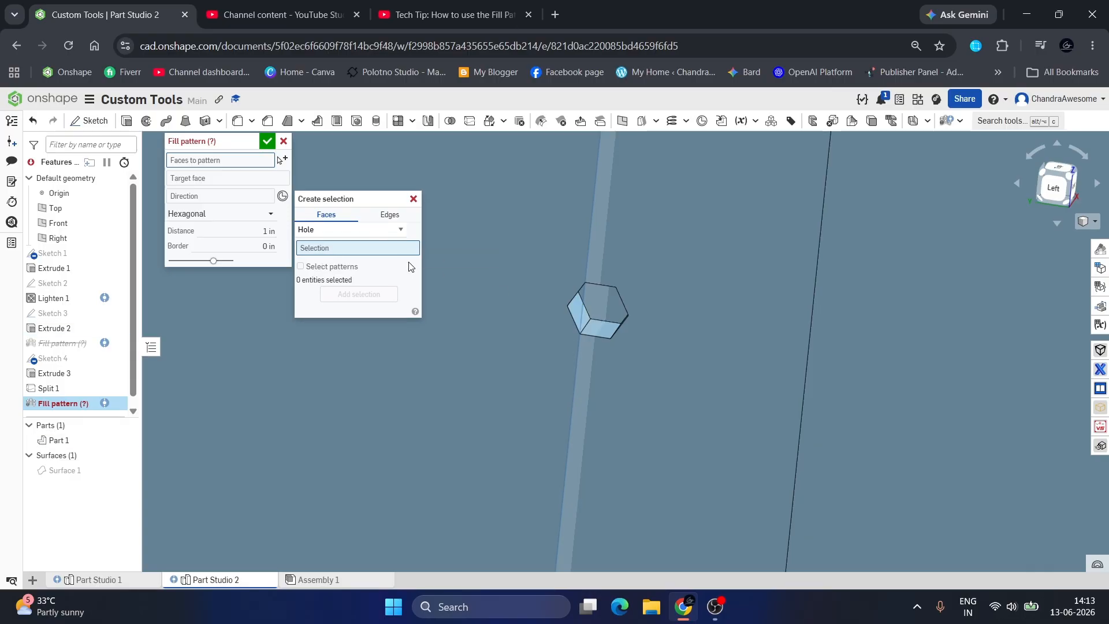
pyautogui.click(594, 311)
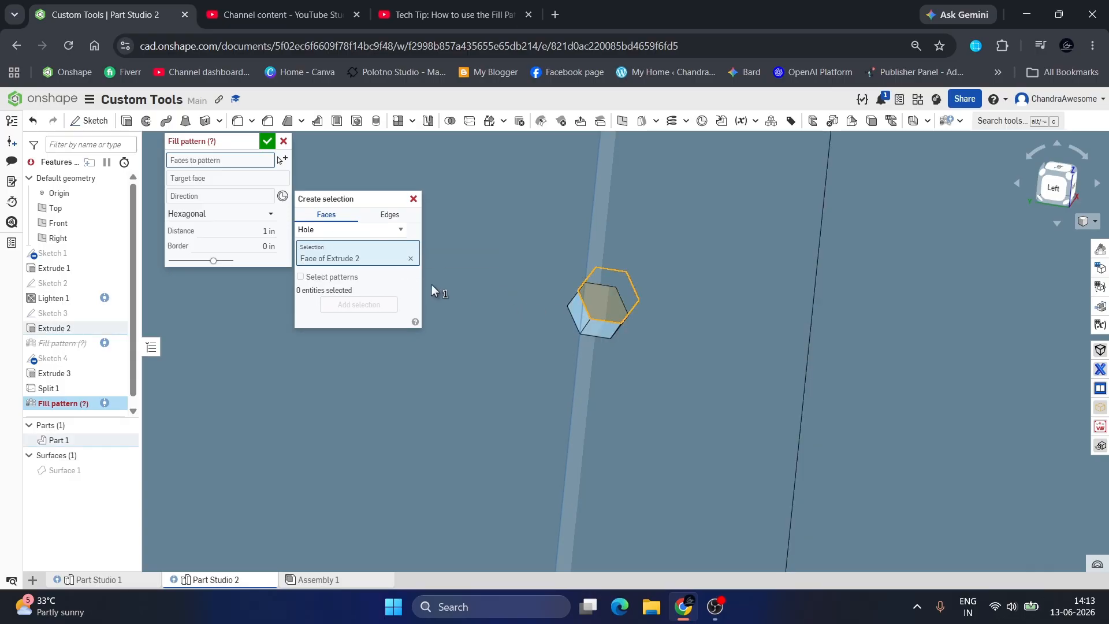
pyautogui.click(583, 306)
pyautogui.moveTo(583, 306); pyautogui.dragTo(634, 283, button='right')
pyautogui.click(579, 294)
pyautogui.click(624, 322)
pyautogui.click(629, 320)
pyautogui.click(632, 283)
pyautogui.click(618, 268)
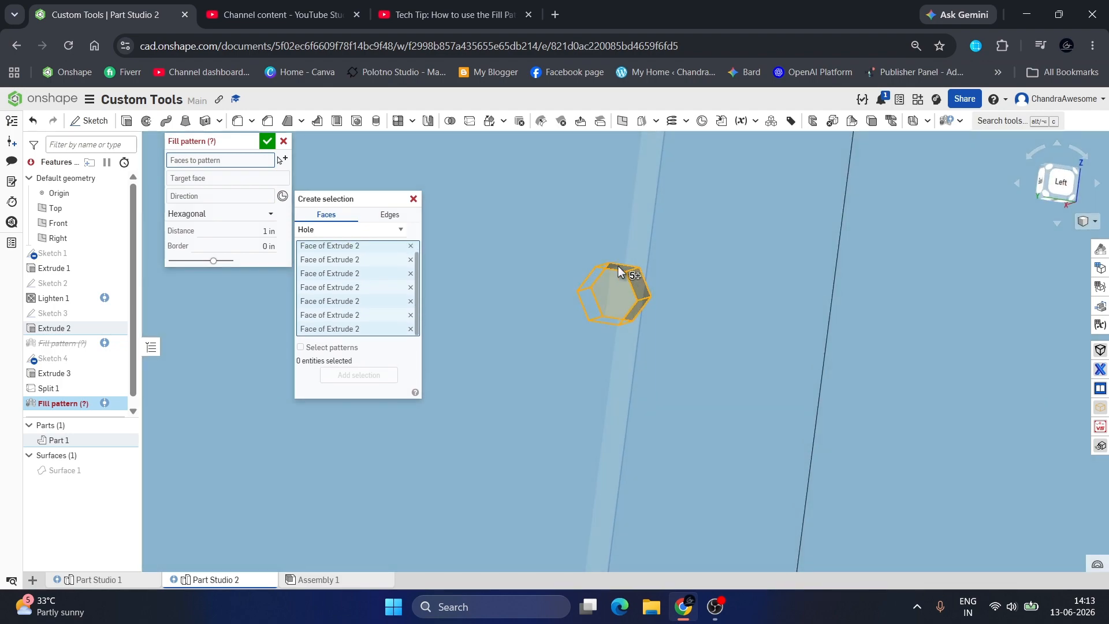
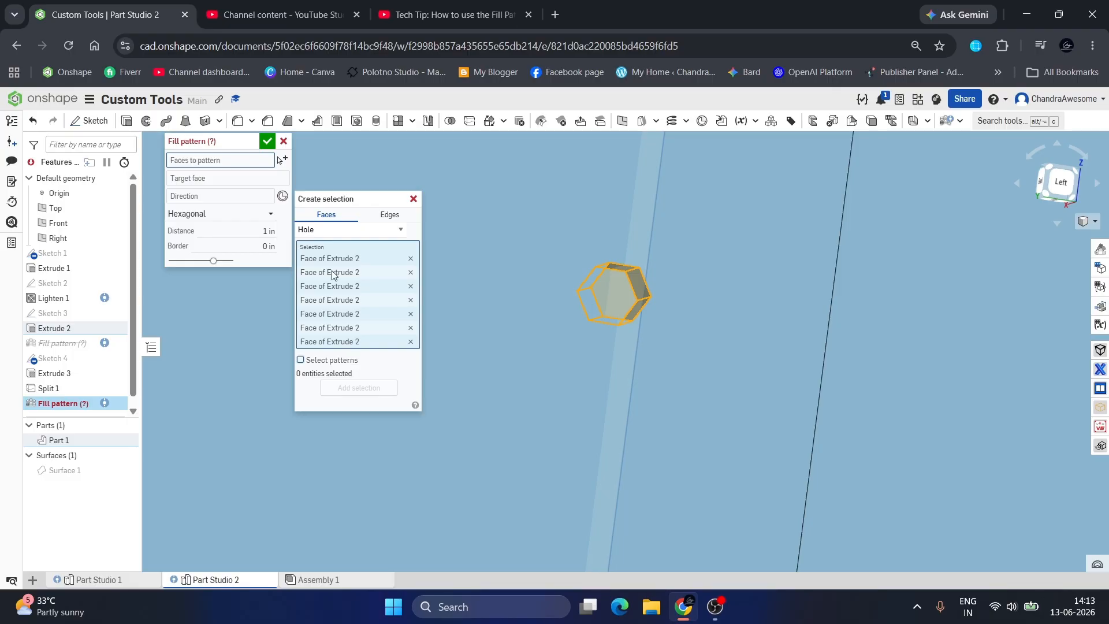
# Try adding the selected pocket faces with the Pocket selection type, and close the selection helper.
pyautogui.click(357, 231)
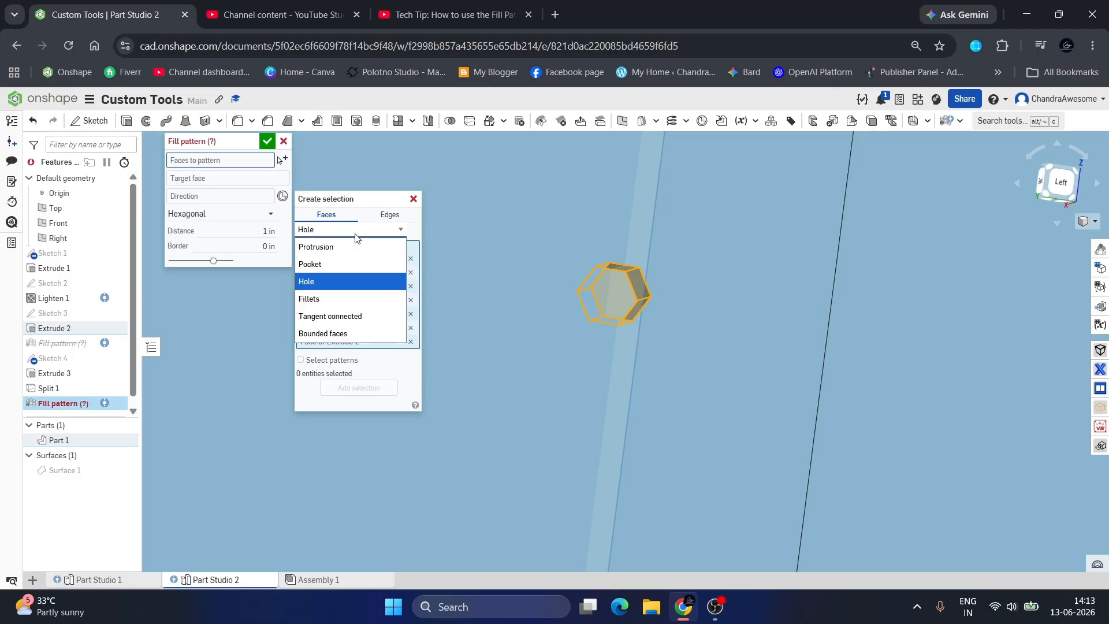
pyautogui.click(337, 265)
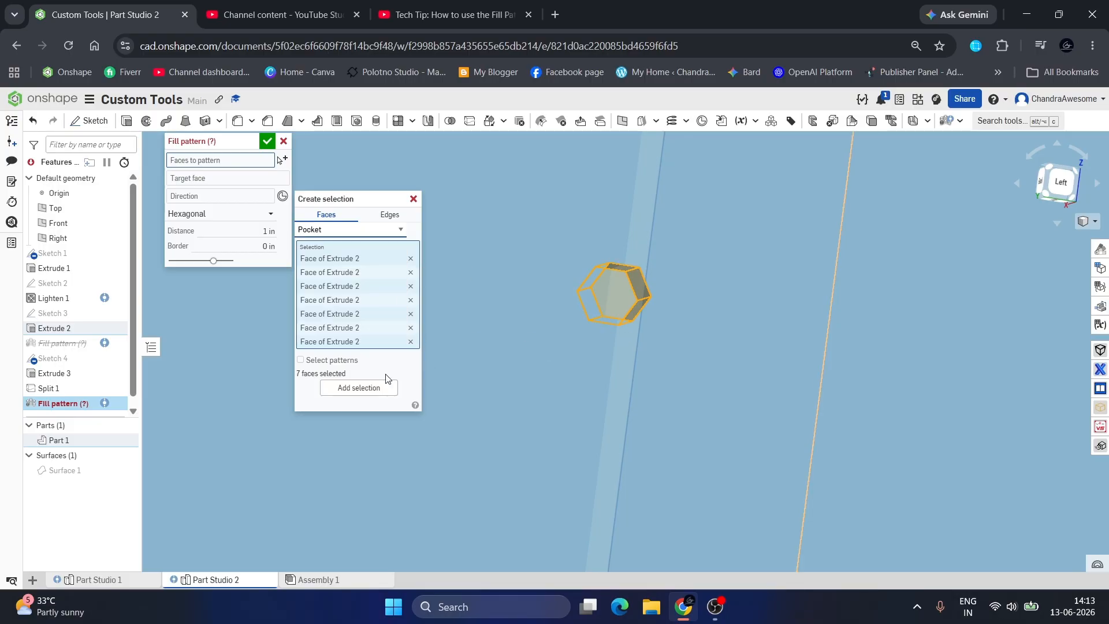
pyautogui.click(346, 388)
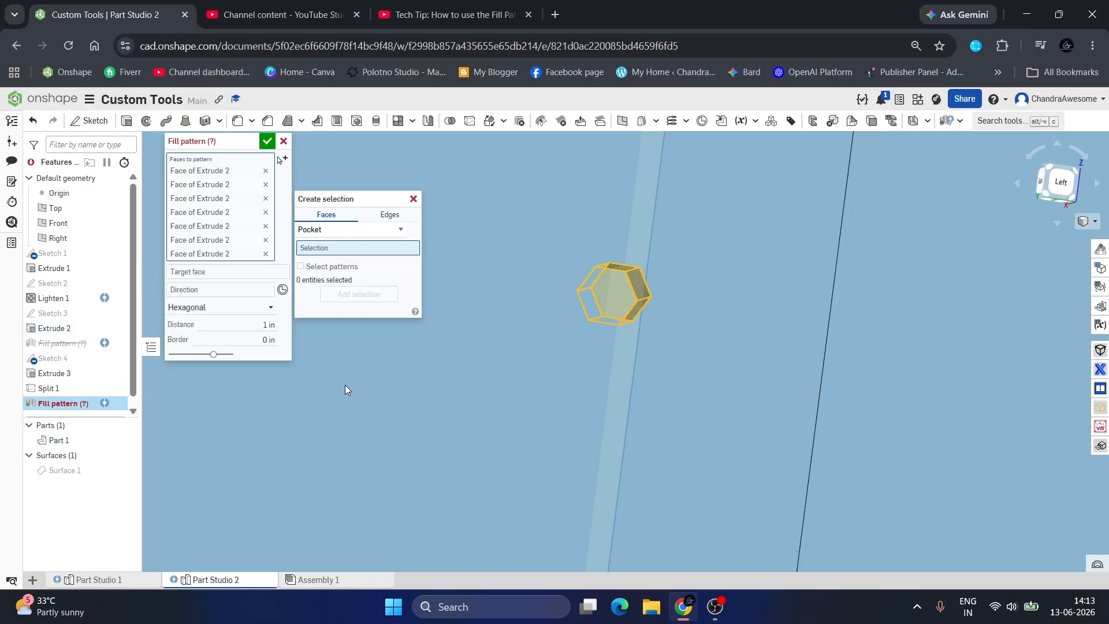
pyautogui.click(612, 296)
pyautogui.moveTo(612, 295); pyautogui.dragTo(585, 309, button='right')
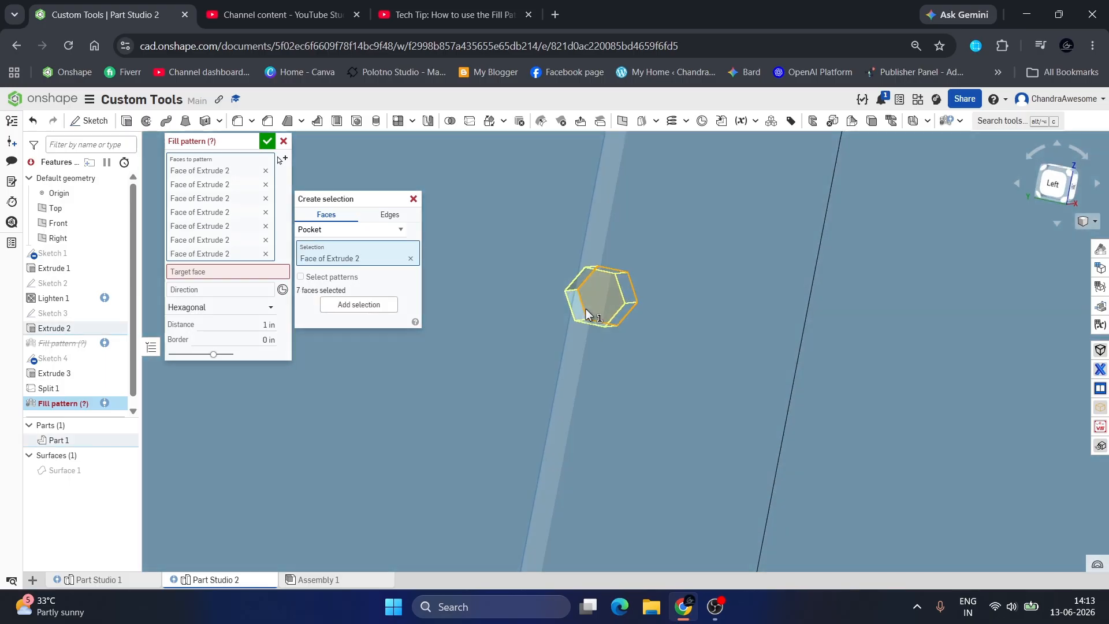
pyautogui.click(406, 259)
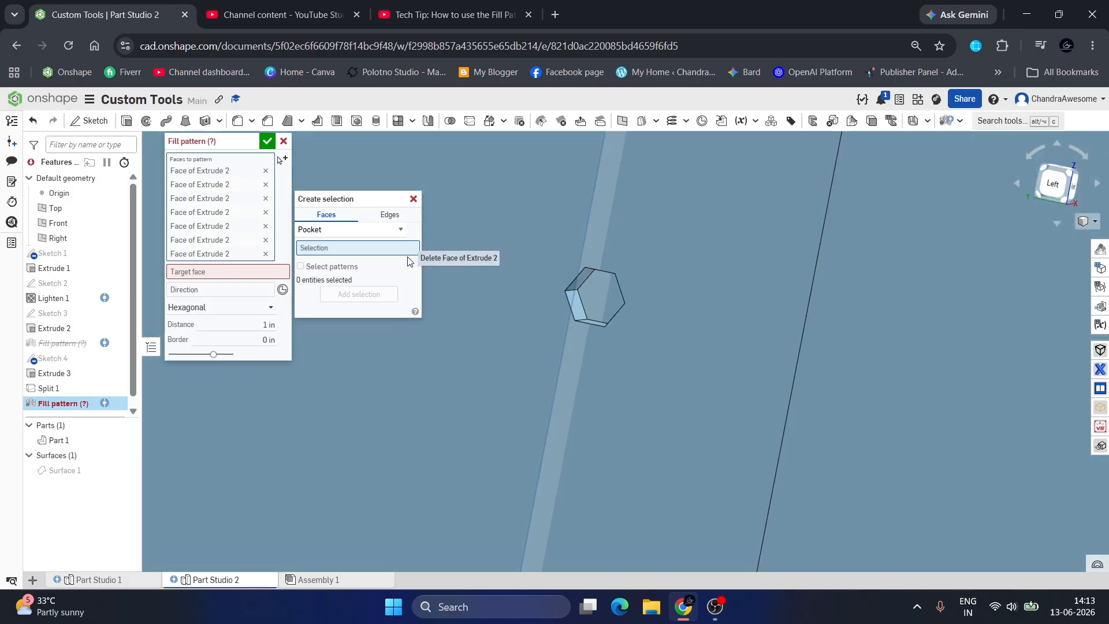
pyautogui.click(414, 200)
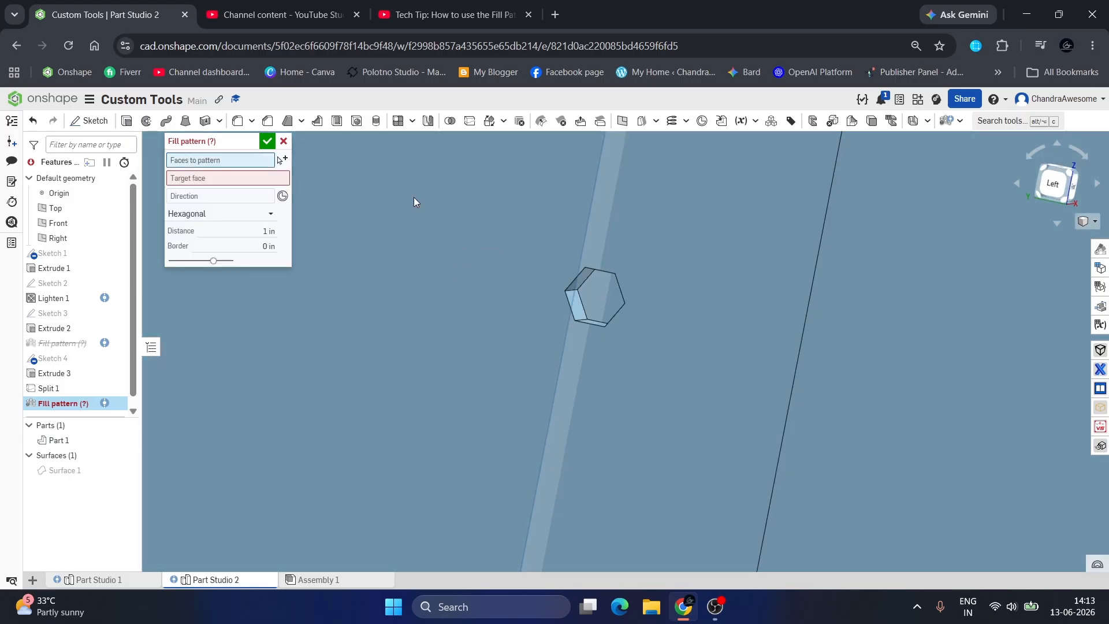
# Add all faces of the hexagonal pocket to the faces to pattern using the Pocket selection type.
pyautogui.click(283, 159)
pyautogui.click(358, 233)
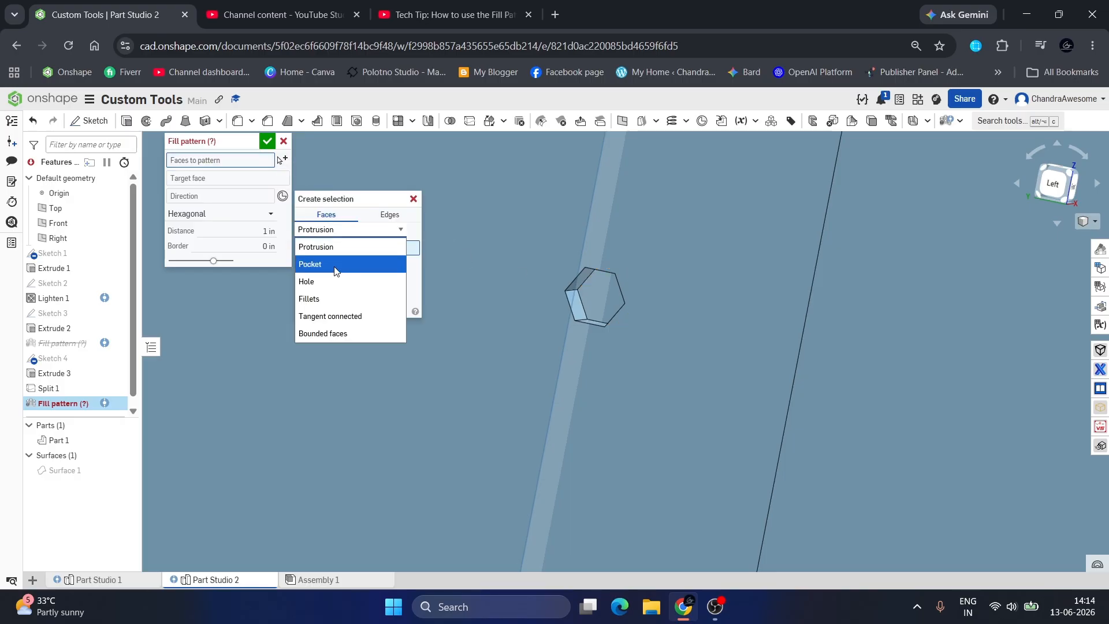
pyautogui.click(323, 259)
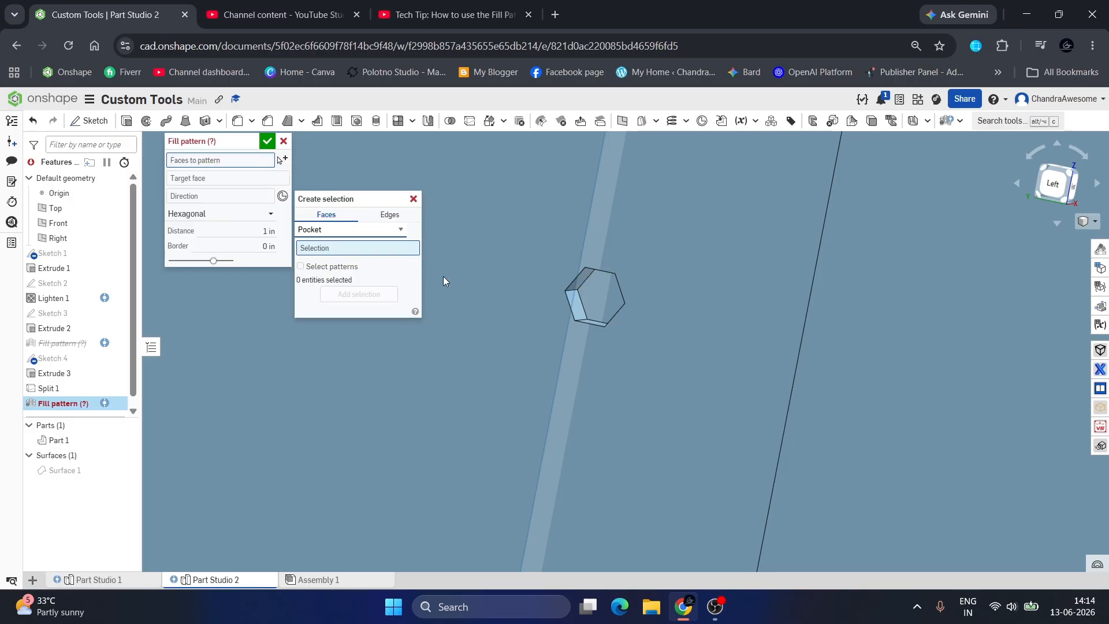
pyautogui.click(576, 311)
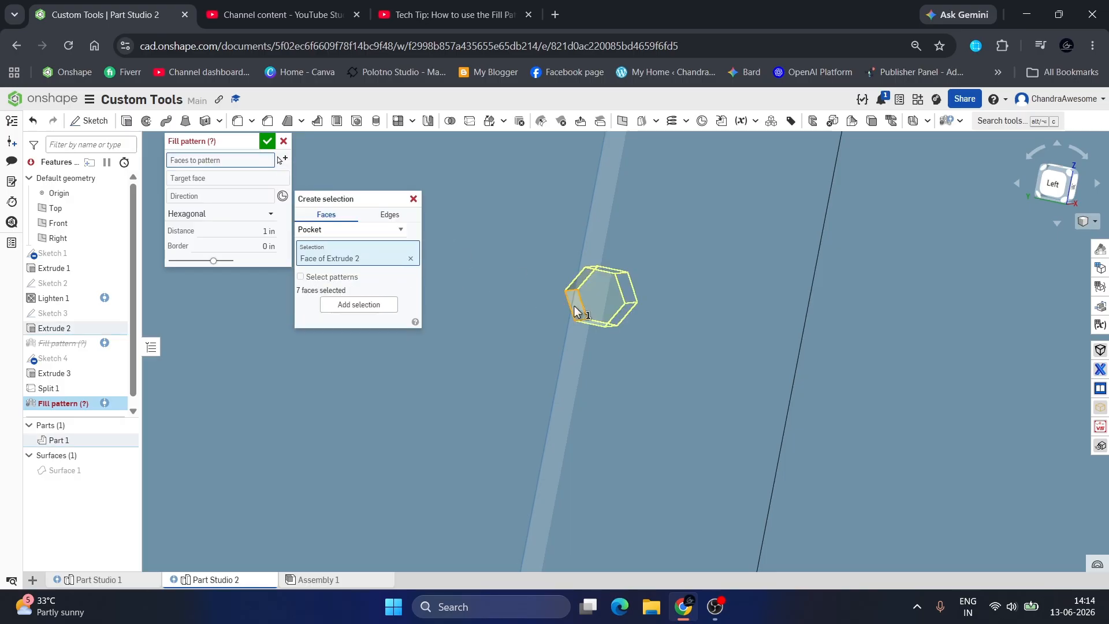
pyautogui.click(366, 311)
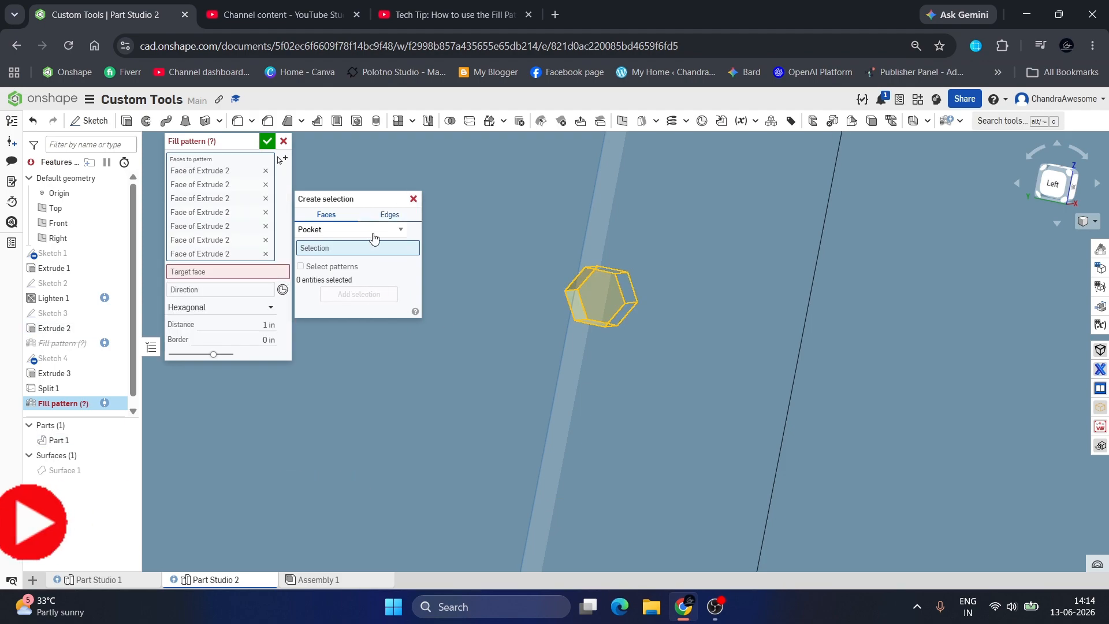
# Remove the pocket's floor face from the faces to pattern and set the split rectangle as the target face.
pyautogui.click(277, 272)
pyautogui.click(238, 203)
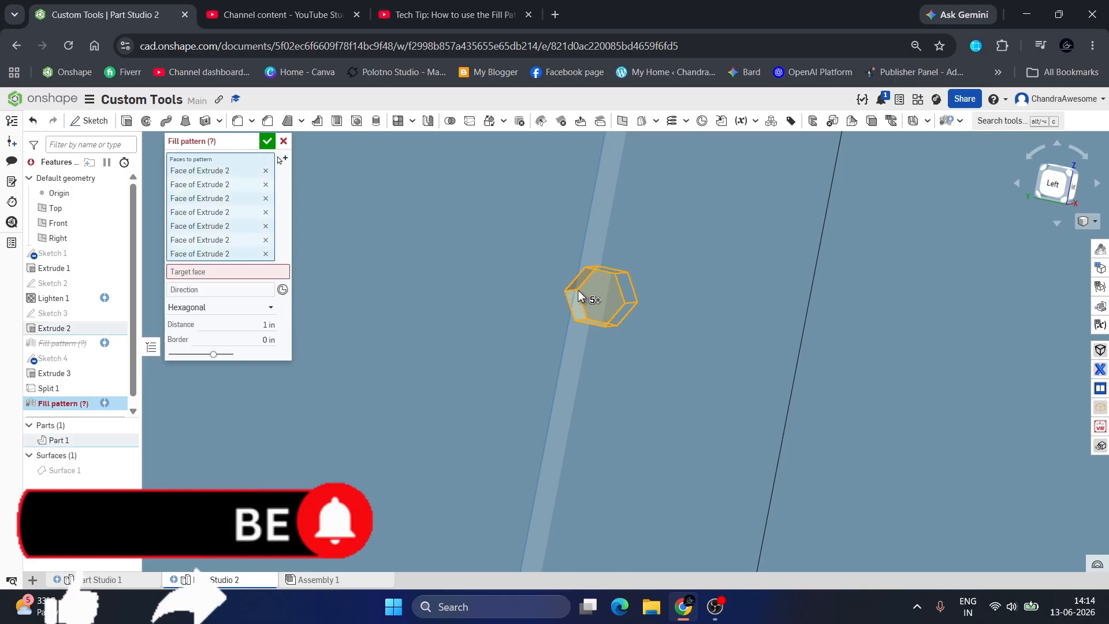
pyautogui.click(600, 292)
pyautogui.click(271, 258)
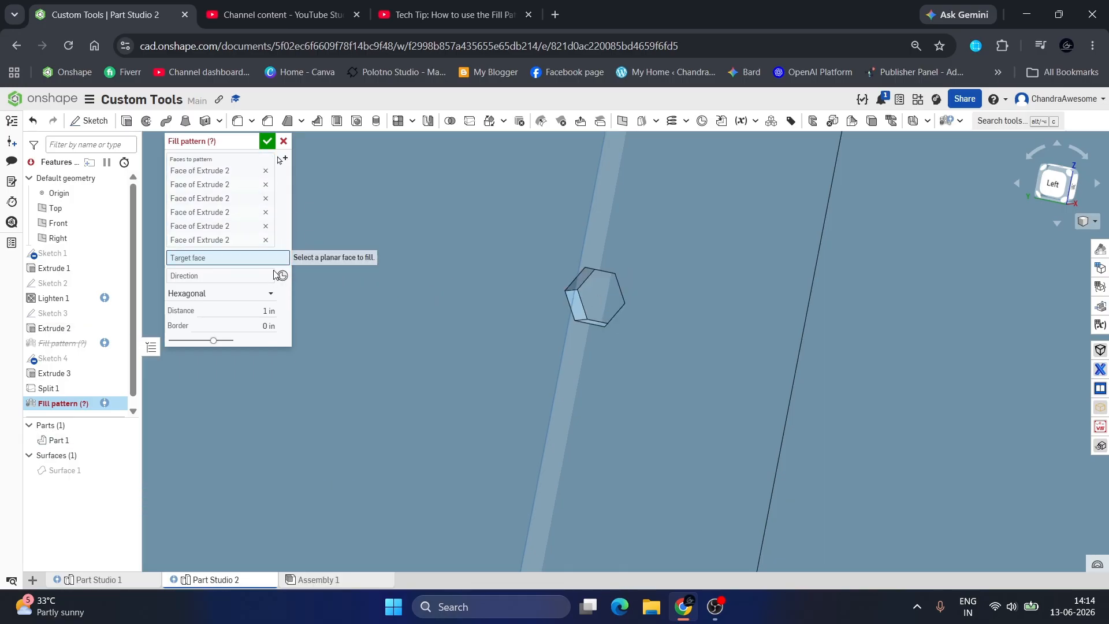
pyautogui.scroll(-6, 549, 324)
pyautogui.click(655, 373)
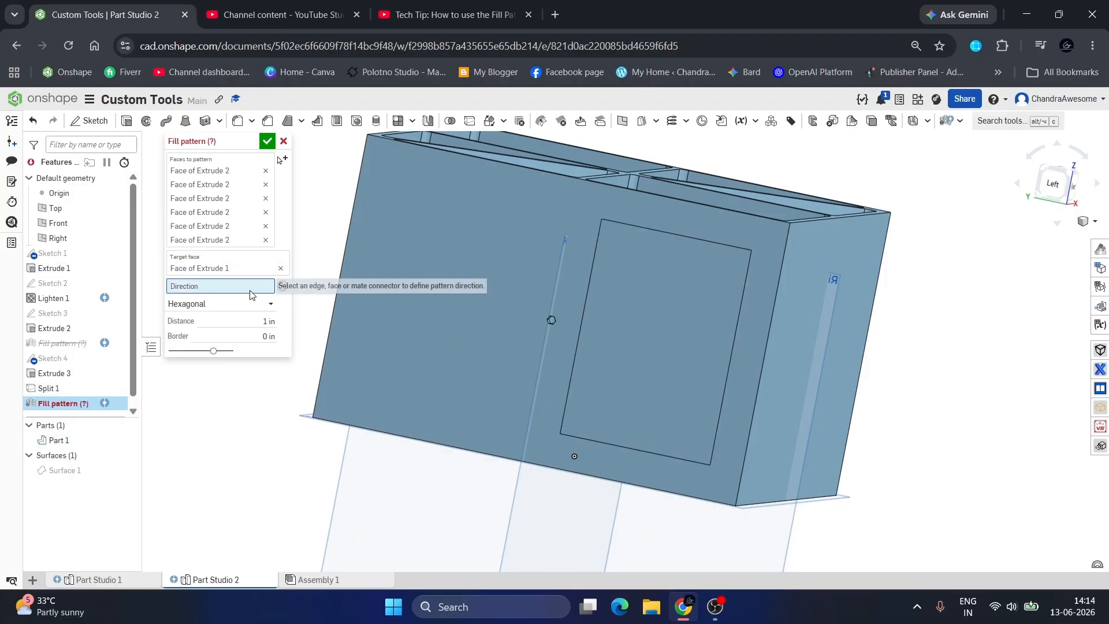
# Try the Front plane and the Right plane as the fill pattern's direction.
pyautogui.scroll(-5, 502, 420)
pyautogui.moveTo(478, 480); pyautogui.dragTo(459, 500, button='right')
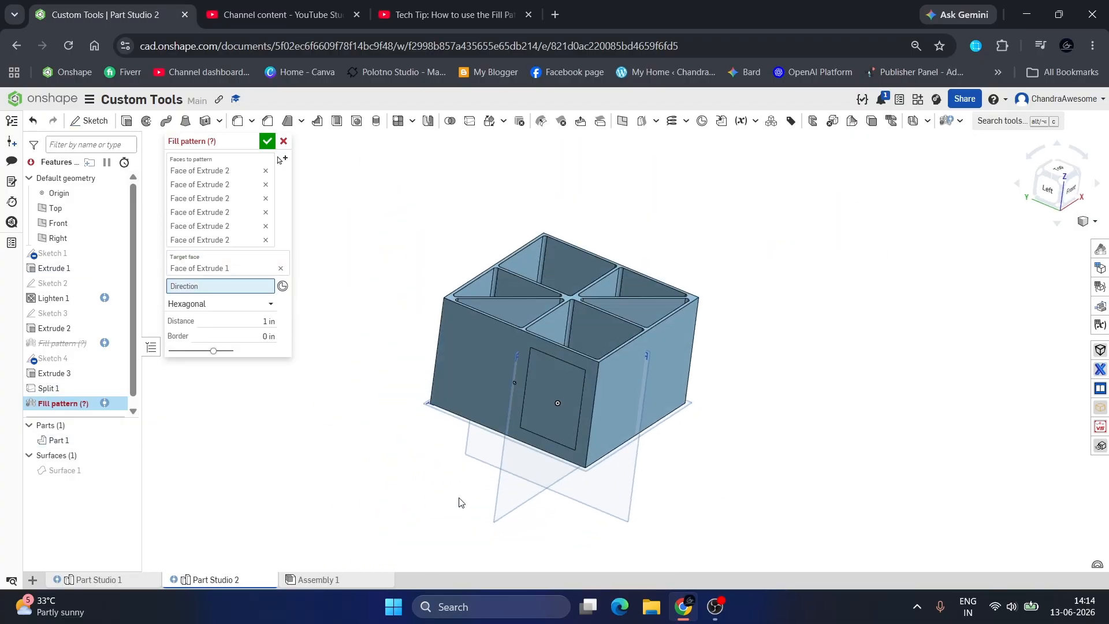
pyautogui.click(505, 501)
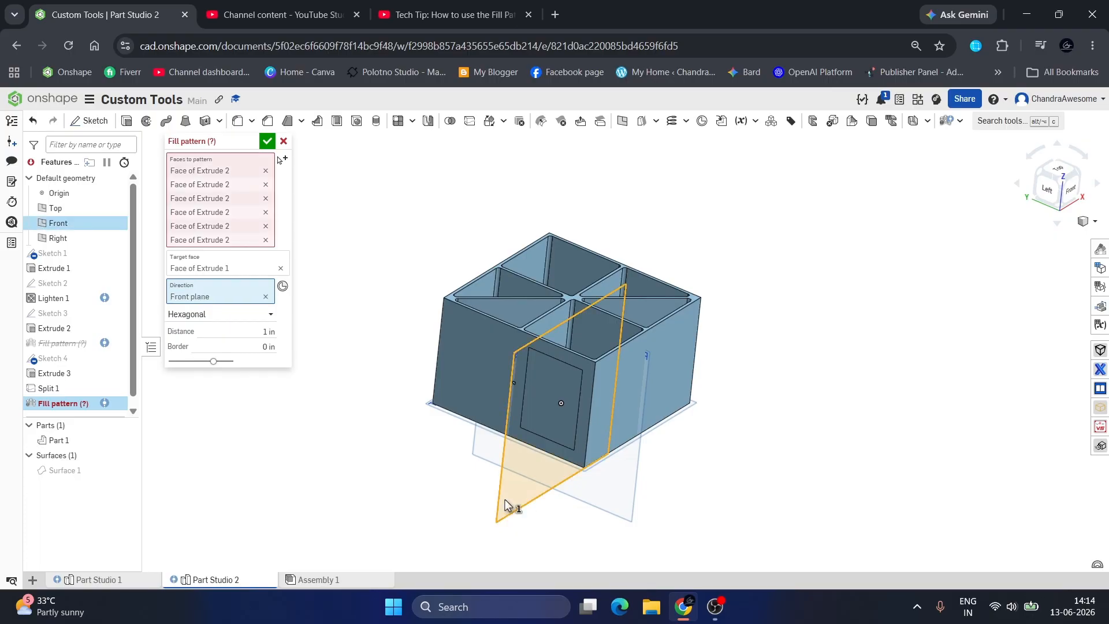
pyautogui.scroll(3, 505, 502)
pyautogui.click(205, 221)
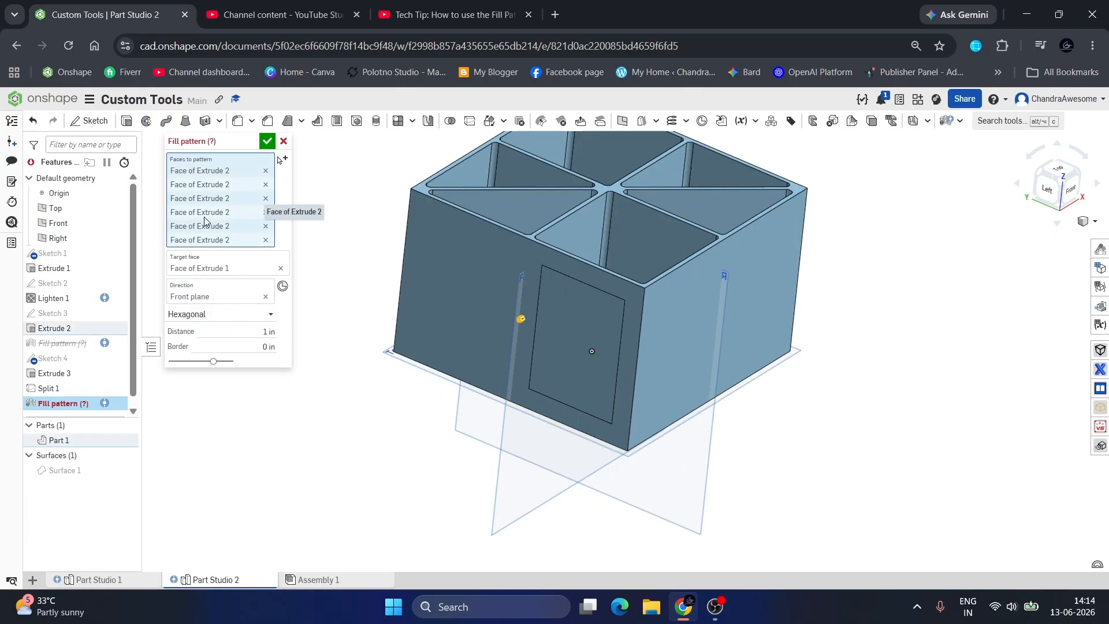
pyautogui.click(265, 297)
pyautogui.click(469, 428)
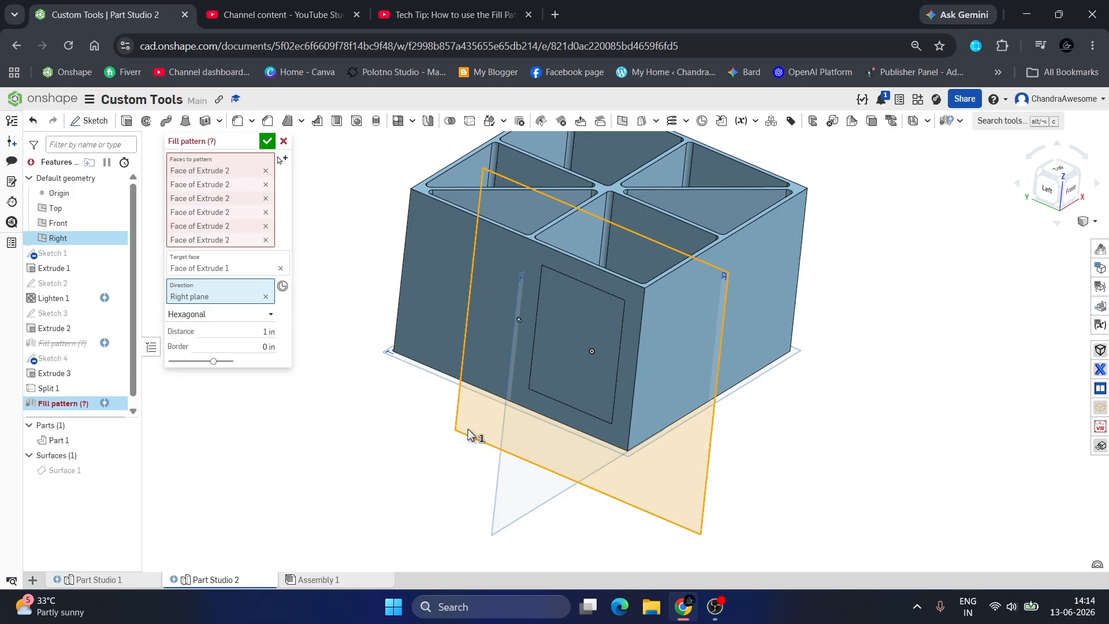
pyautogui.click(266, 297)
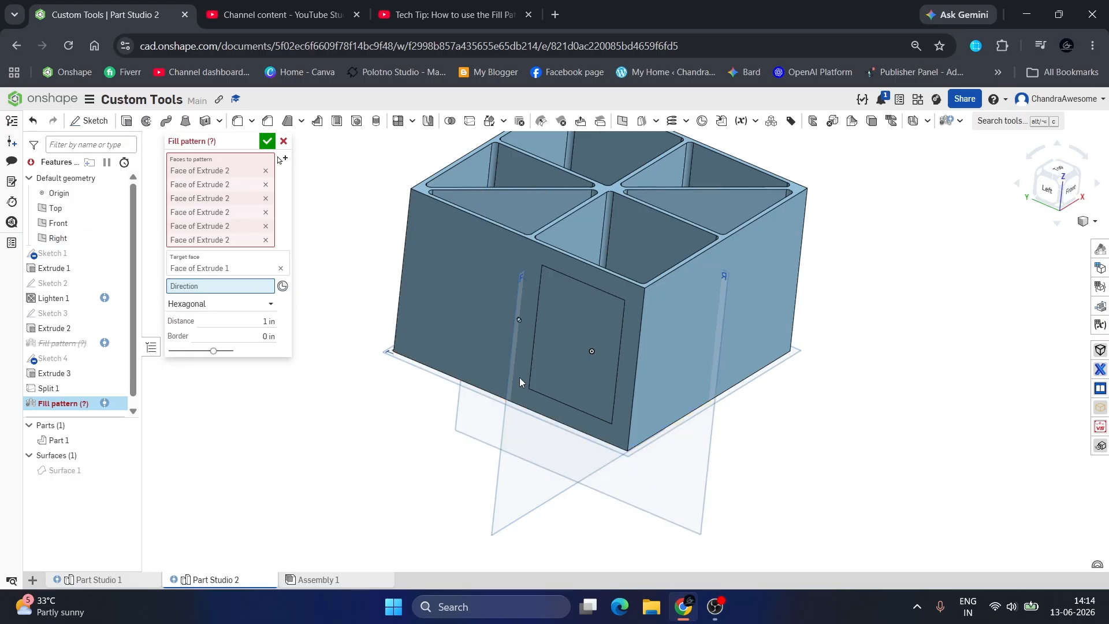
# Set the pattern direction to the split rectangle's lower edge and the pattern layout to Square.
pyautogui.click(540, 392)
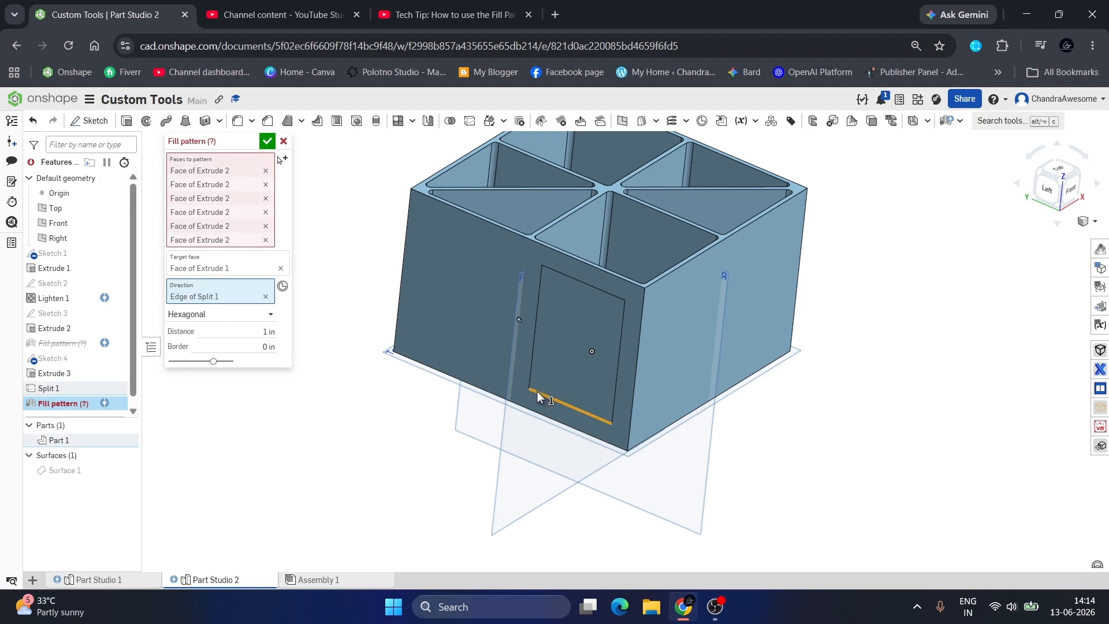
pyautogui.scroll(5, 542, 379)
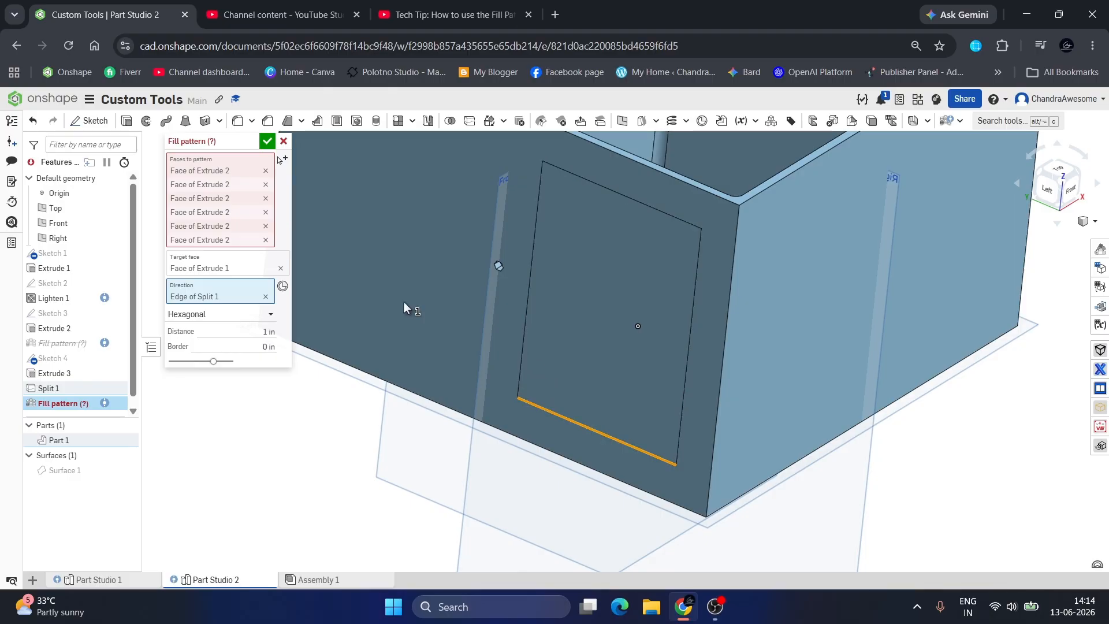
pyautogui.click(203, 314)
pyautogui.click(203, 347)
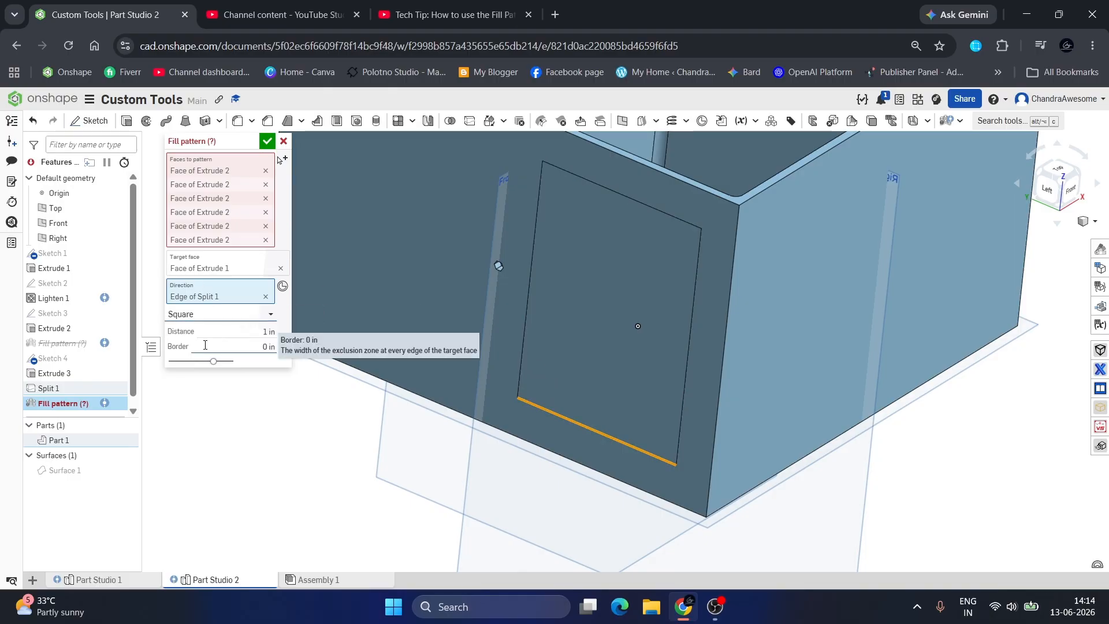
pyautogui.scroll(-2, 589, 352)
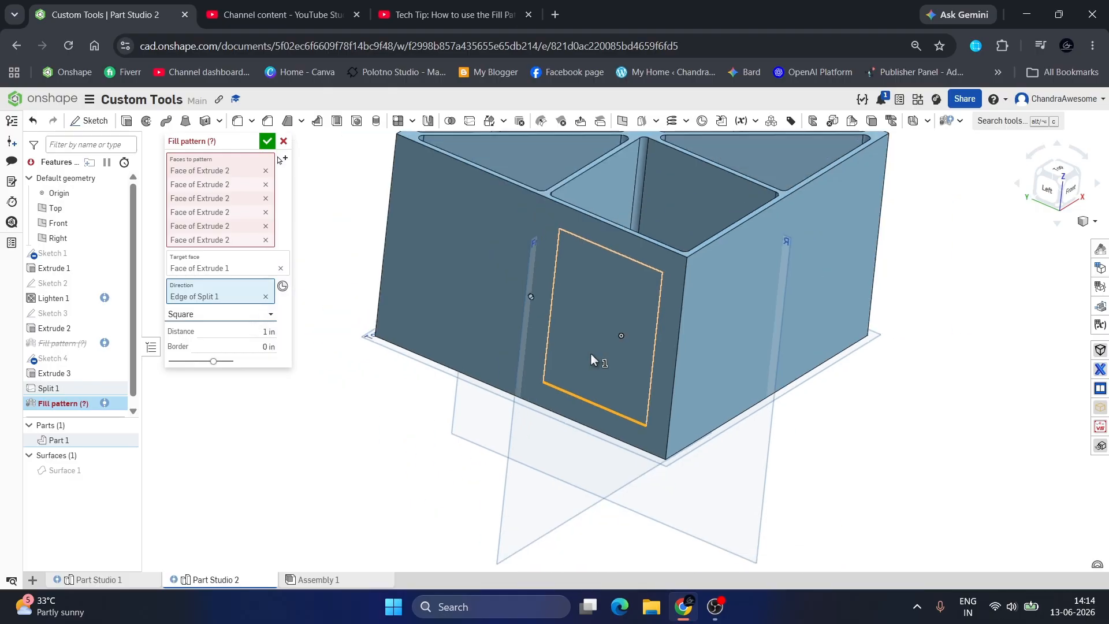
# Try a fill pattern distance of 0.4 in and discard the open fill pattern.
pyautogui.click(229, 215)
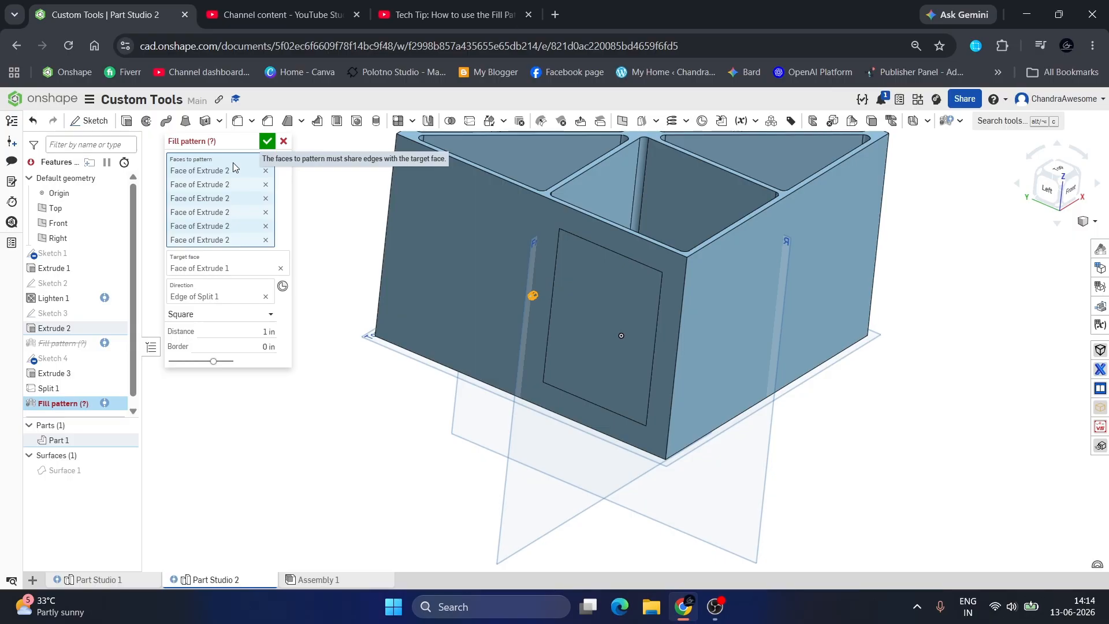
pyautogui.press('n')
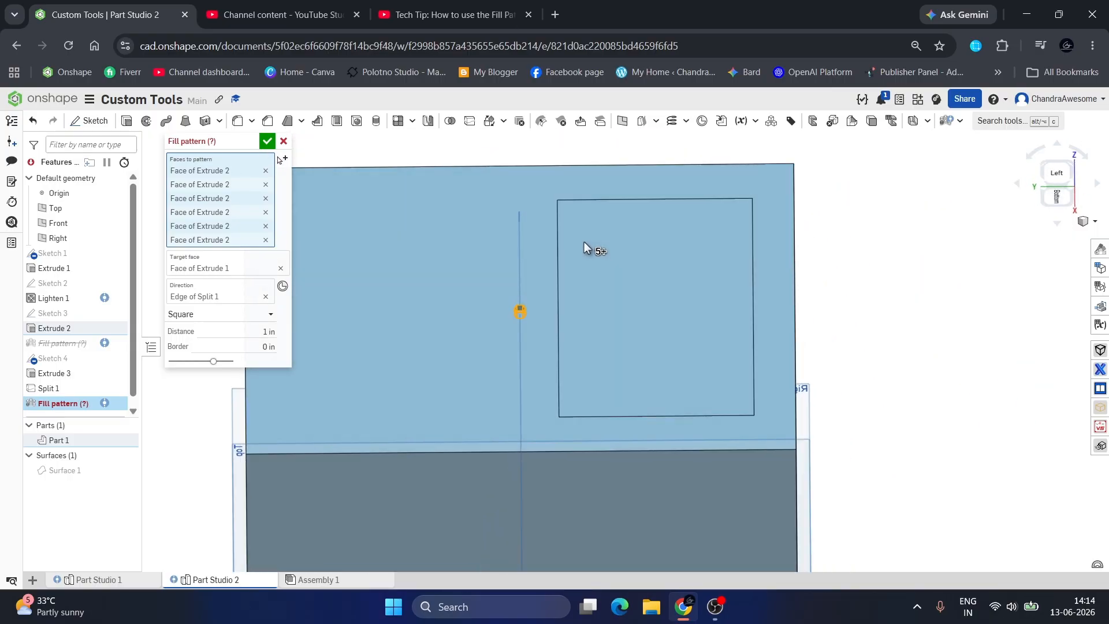
pyautogui.moveTo(583, 242); pyautogui.dragTo(566, 275, button='right')
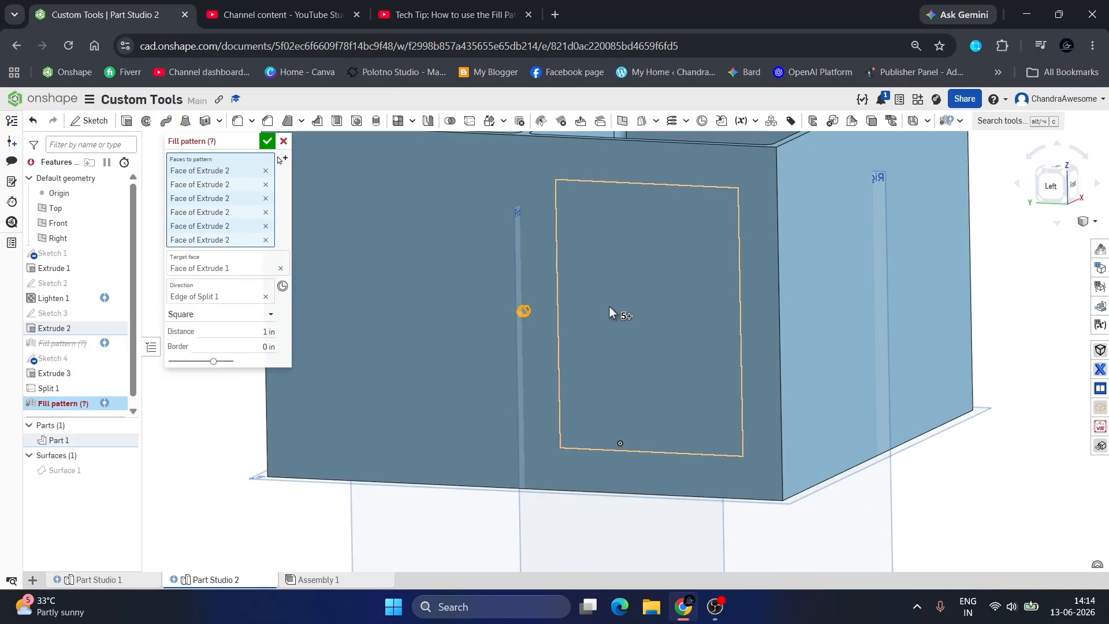
pyautogui.click(225, 329)
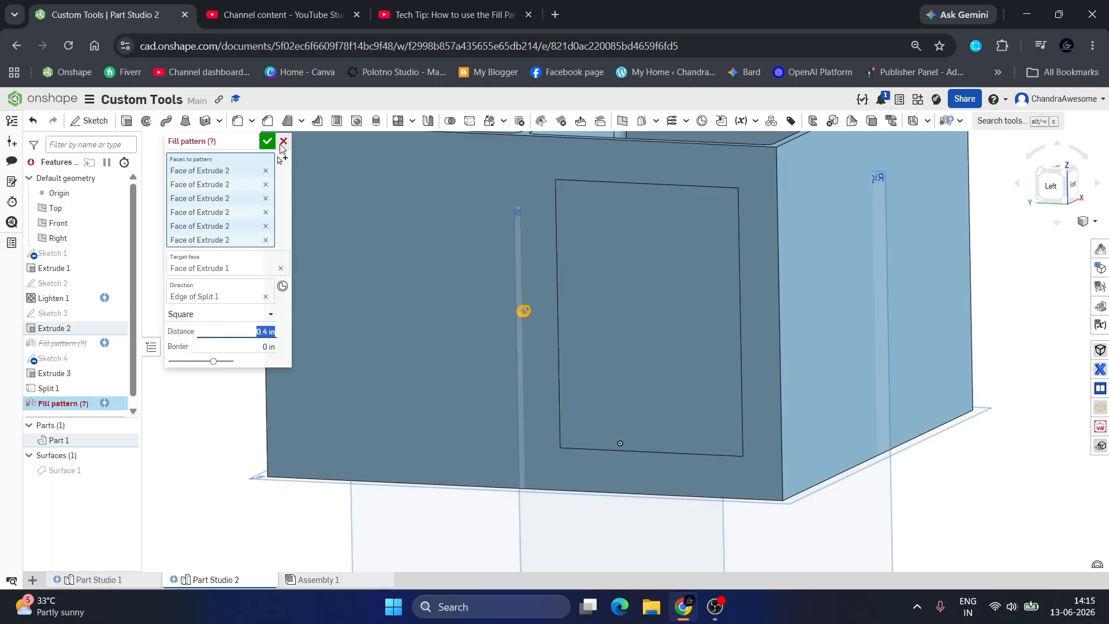
pyautogui.click(283, 142)
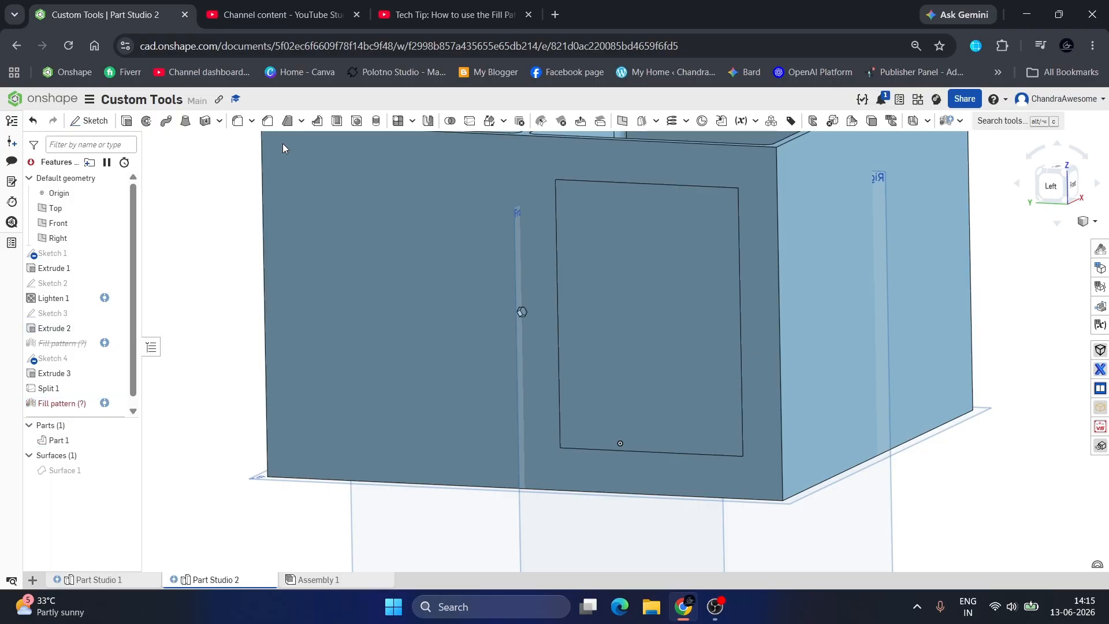
# Edit Sketch 4 and widen the rectangle by moving its lower-left corner outward so it encloses the hexagonal pocket.
pyautogui.rightClick(81, 359)
pyautogui.click(114, 124)
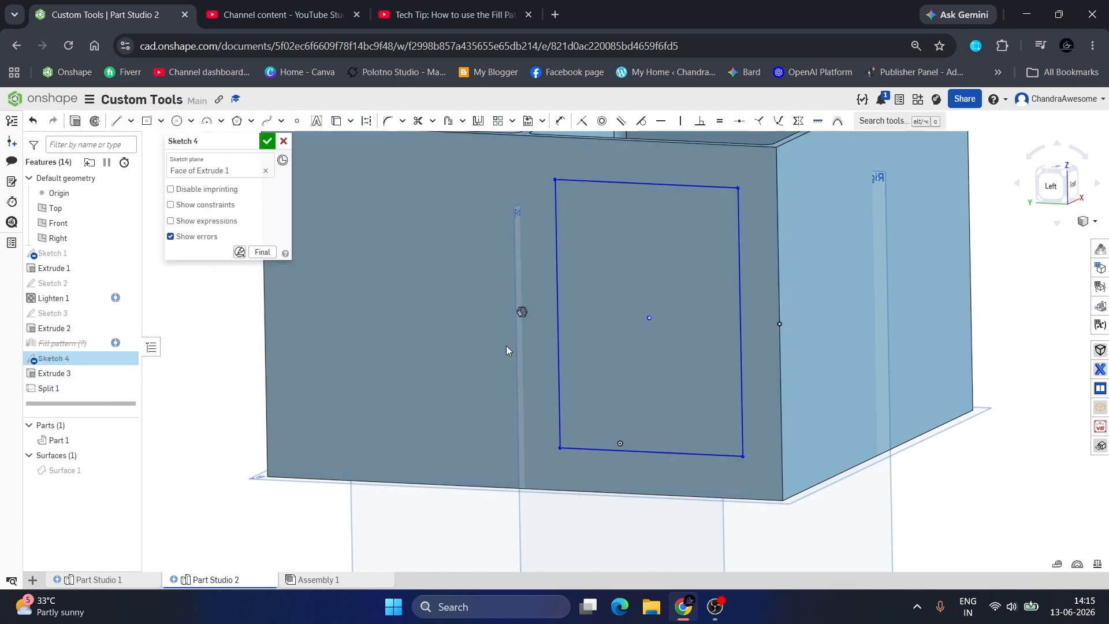
pyautogui.moveTo(557, 449); pyautogui.dragTo(504, 445)
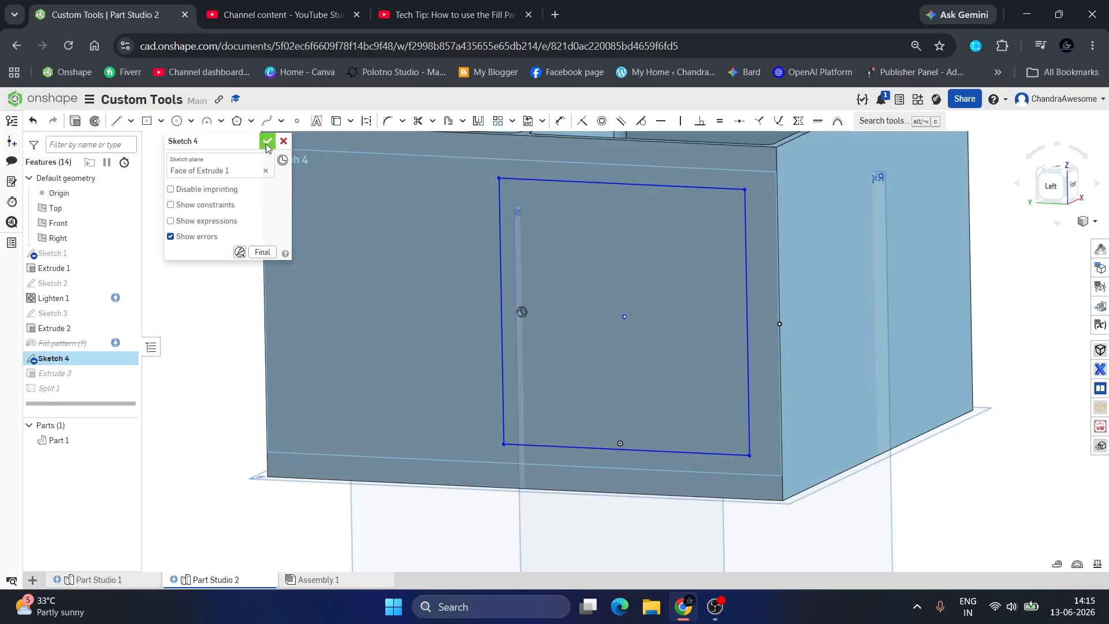
pyautogui.click(266, 141)
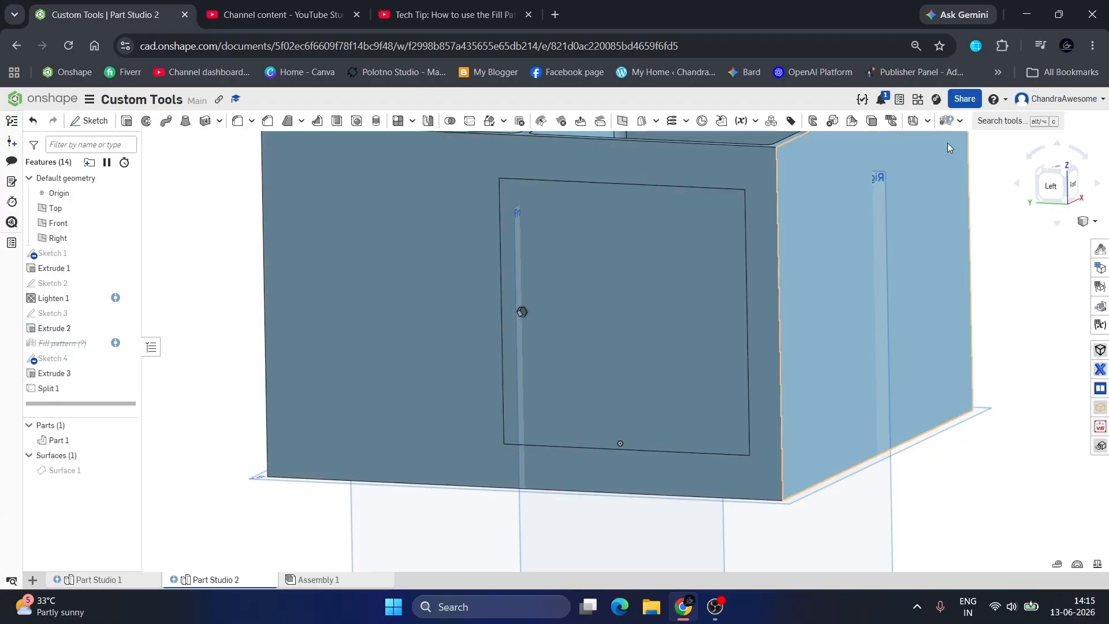
# Start a new fill pattern and add all faces of the hexagonal pocket to the faces to pattern using the Pocket selection type.
pyautogui.click(945, 121)
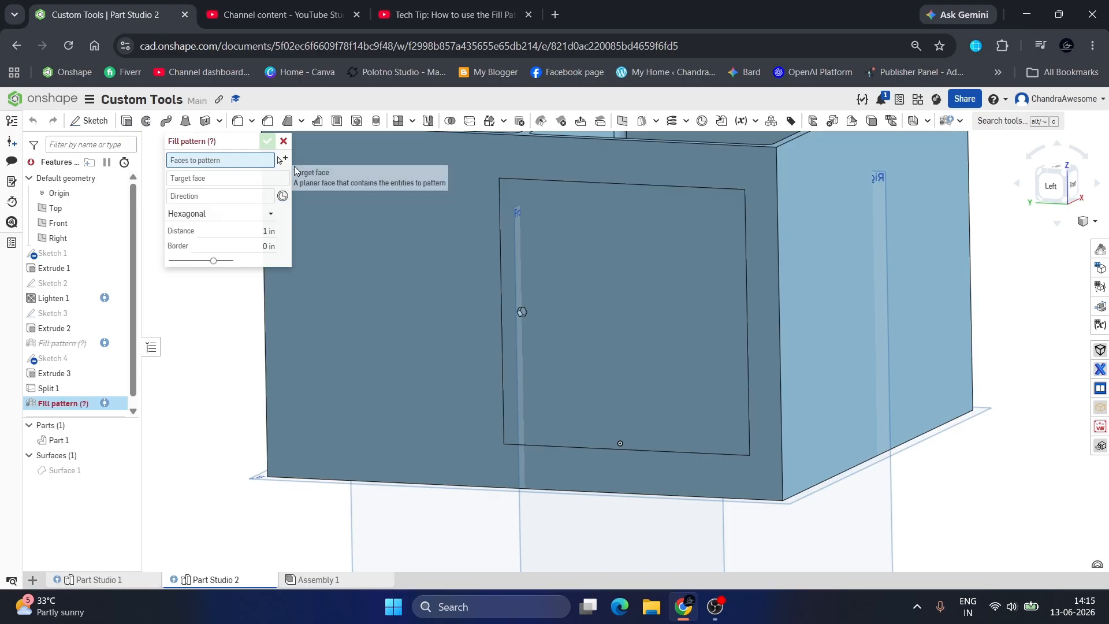
pyautogui.click(585, 234)
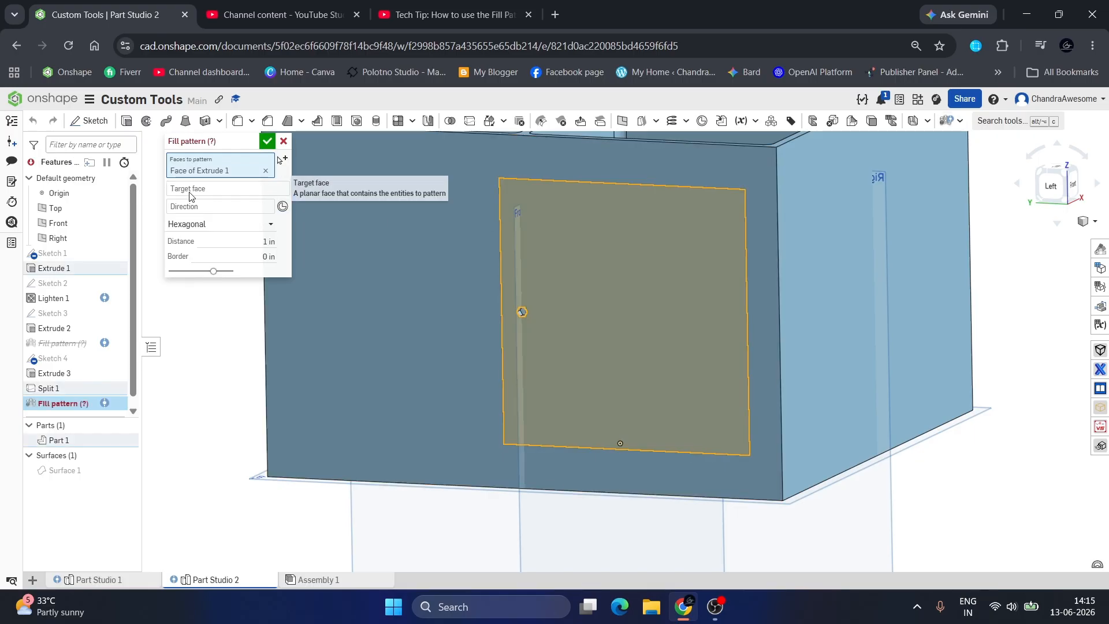
pyautogui.click(265, 170)
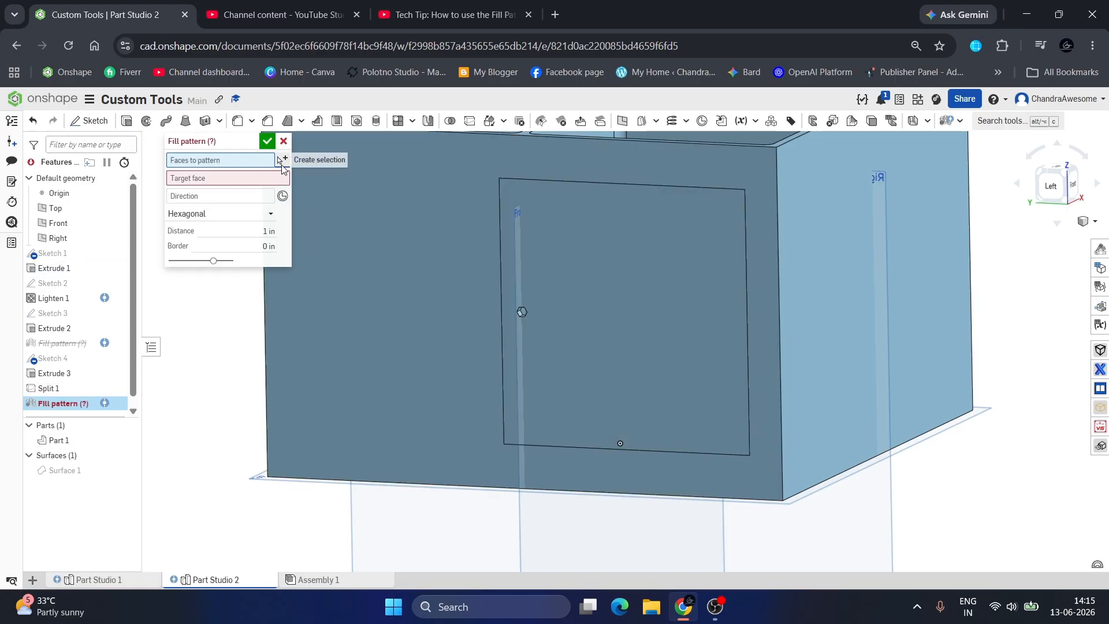
pyautogui.click(283, 161)
pyautogui.click(312, 228)
pyautogui.click(317, 258)
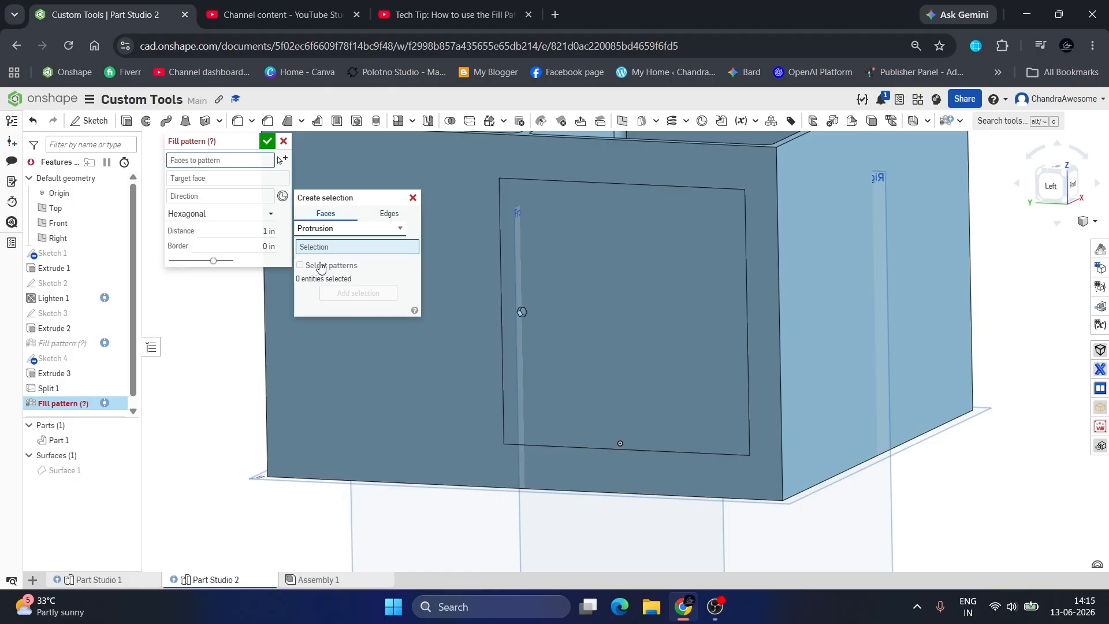
pyautogui.scroll(-3, 496, 304)
pyautogui.scroll(8, 502, 307)
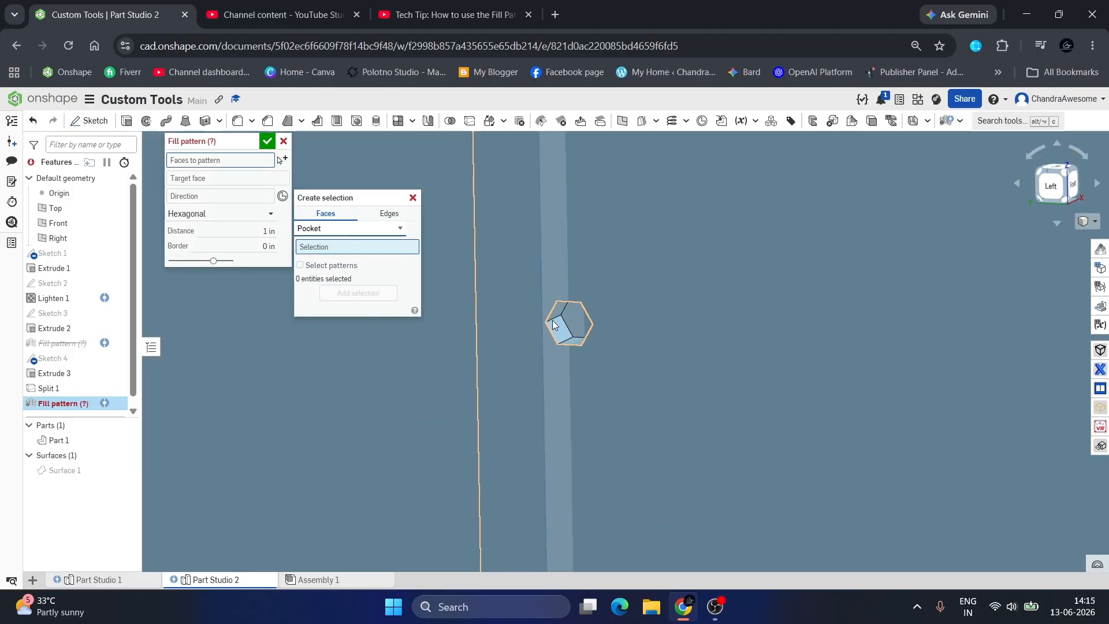
pyautogui.click(557, 325)
pyautogui.click(359, 303)
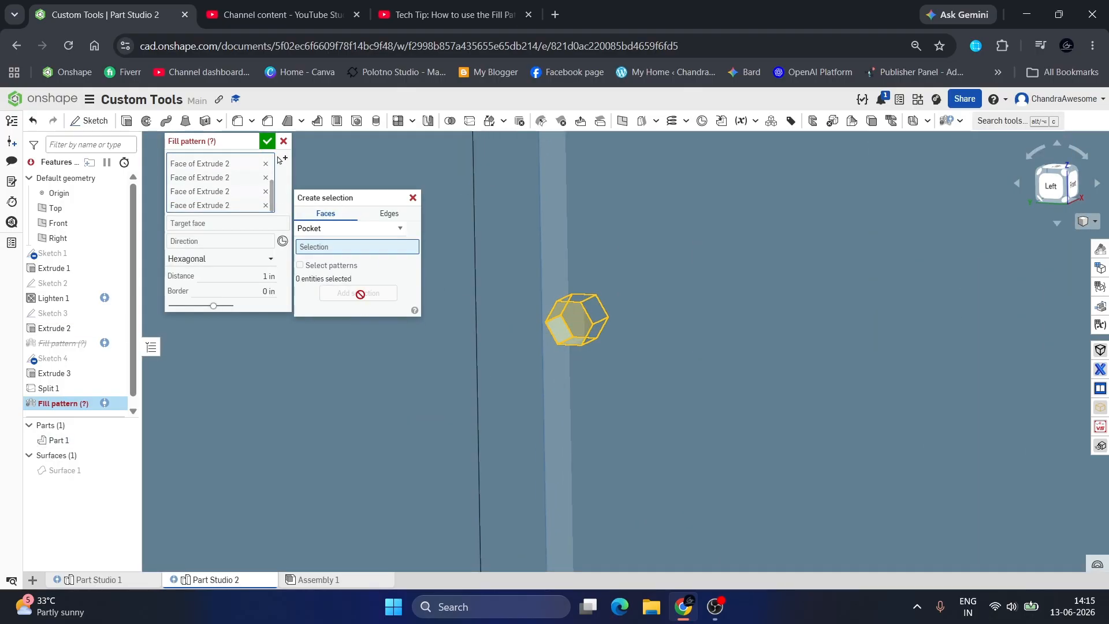
# Set the widened split rectangle as the target face and its lower edge as the pattern direction.
pyautogui.click(203, 272)
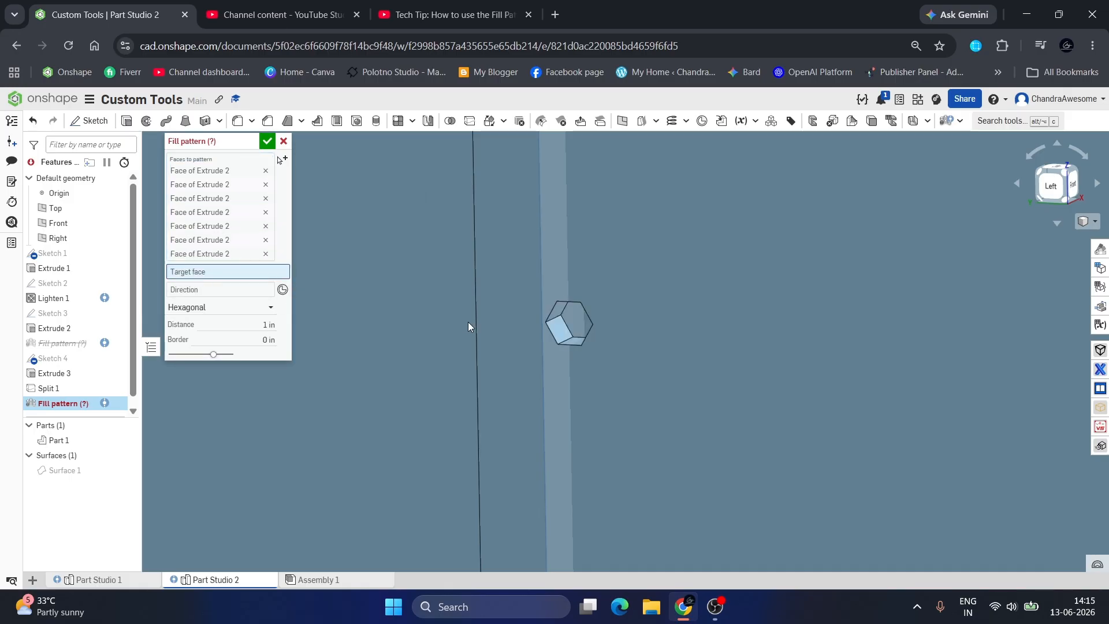
pyautogui.click(759, 368)
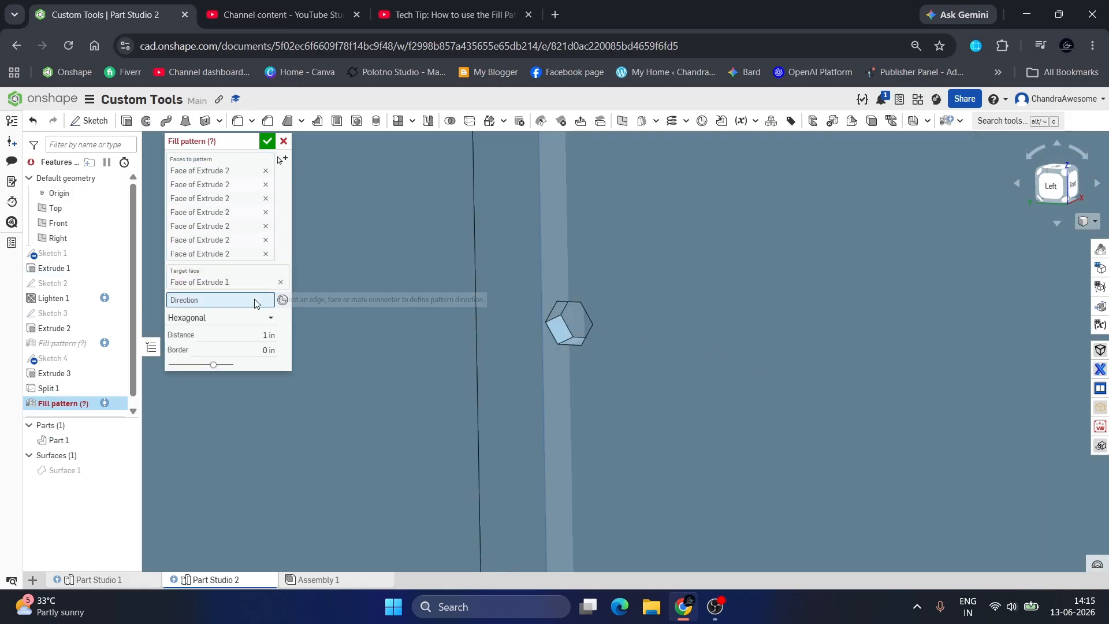
pyautogui.scroll(-5, 542, 366)
pyautogui.scroll(-5, 542, 365)
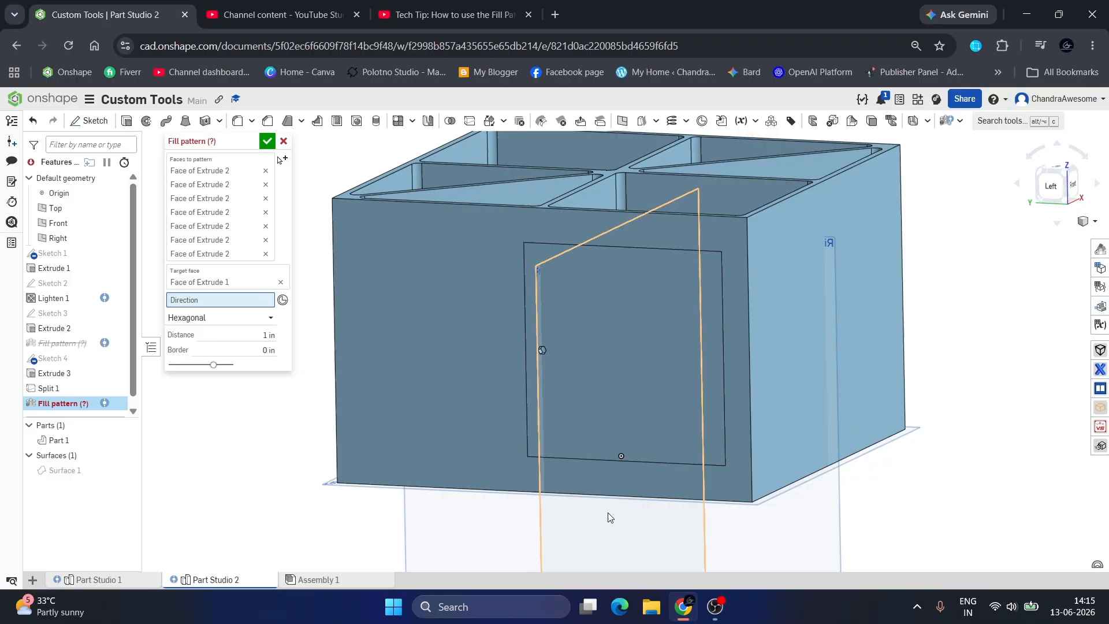
pyautogui.click(592, 458)
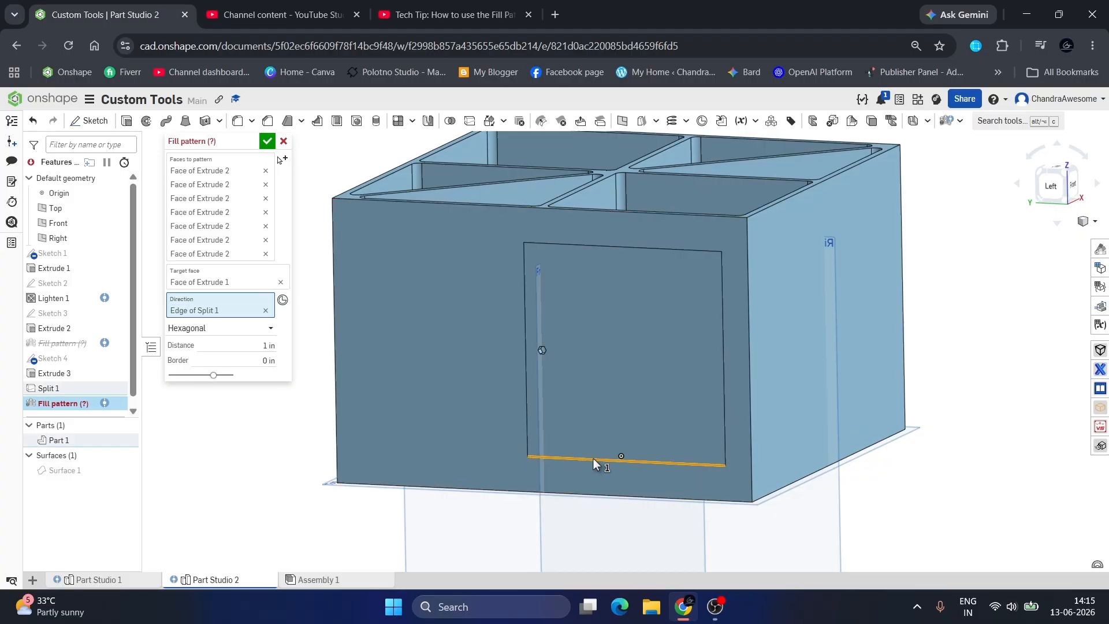
# Remove the hexagonal pocket's floor face from the faces to pattern.
pyautogui.click(211, 228)
pyautogui.scroll(5, 553, 353)
pyautogui.scroll(3, 555, 352)
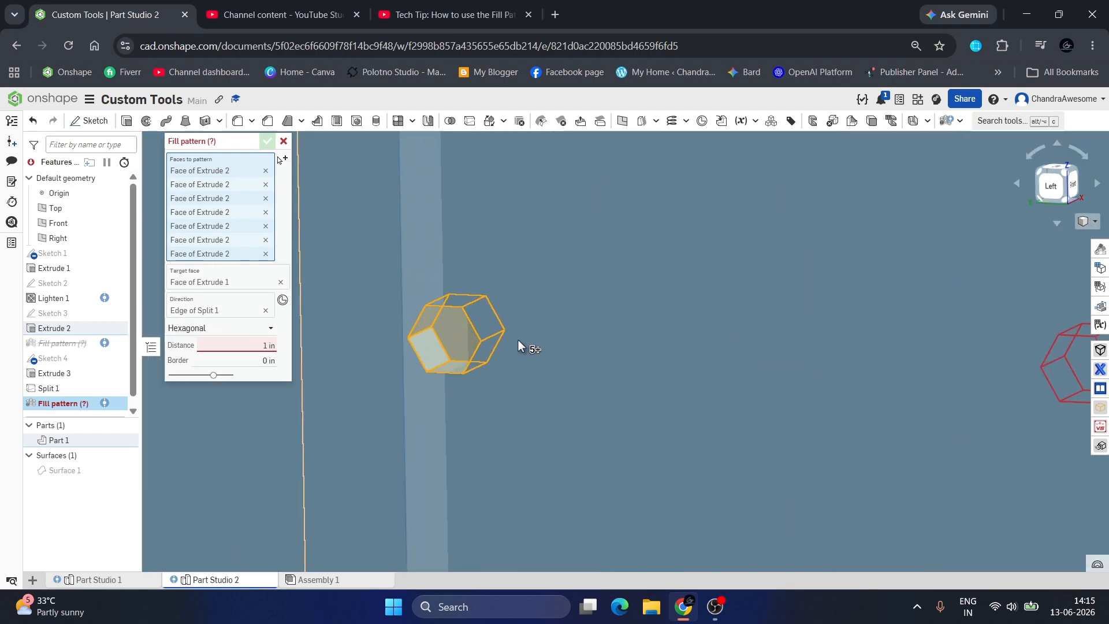
pyautogui.click(452, 332)
pyautogui.scroll(-8, 556, 344)
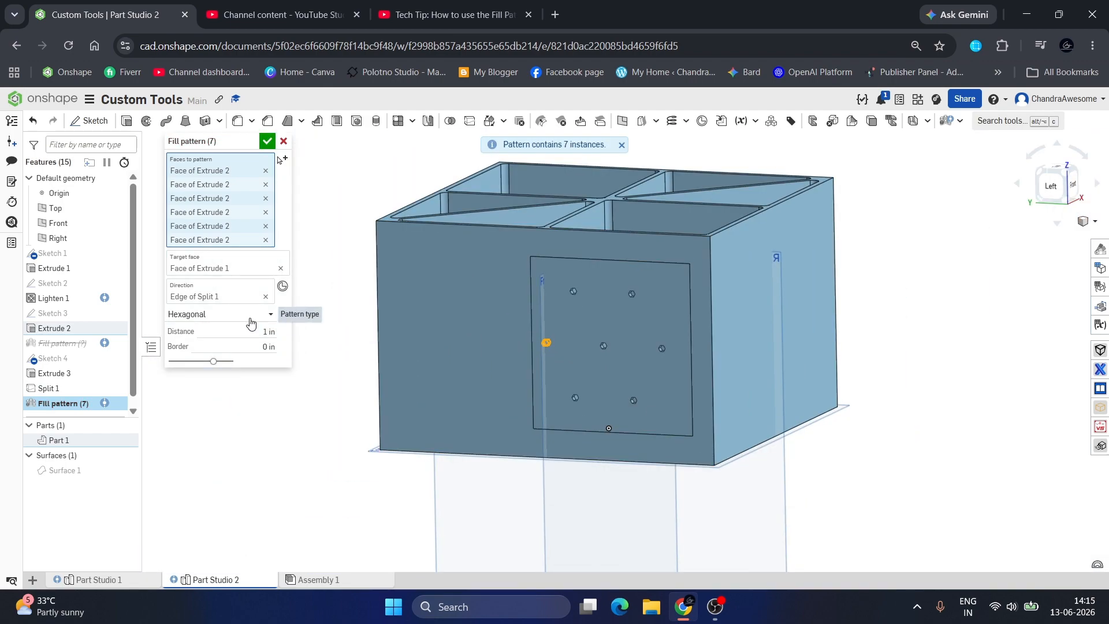
# Set the pattern layout to Square and the distance to 0.3 in, and accept the fill pattern.
pyautogui.click(236, 332)
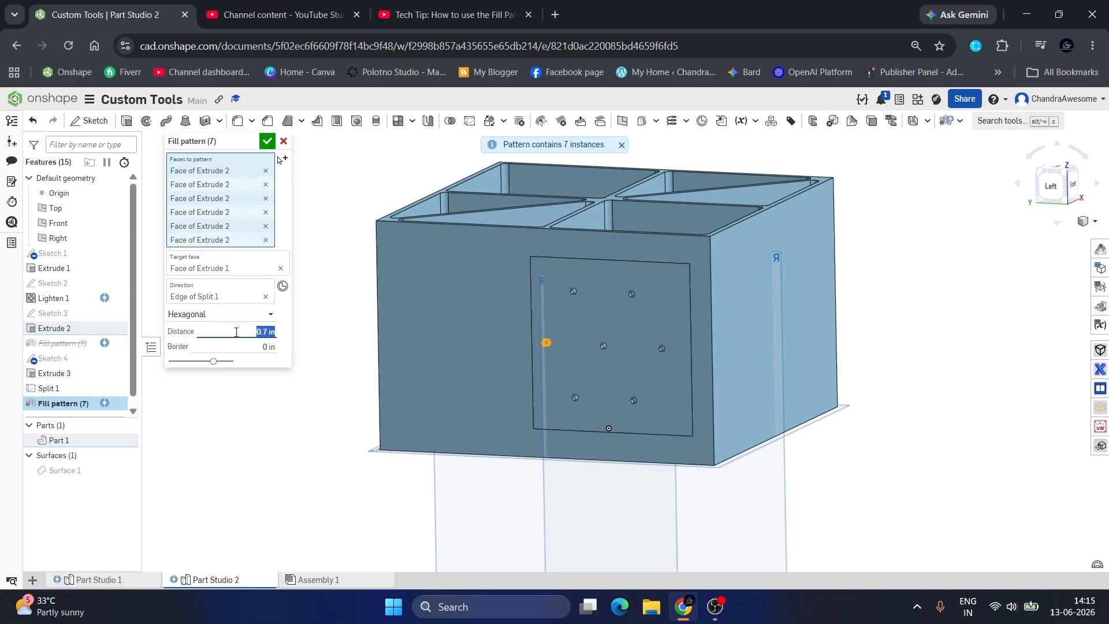
pyautogui.press('Down')
pyautogui.press('Down')
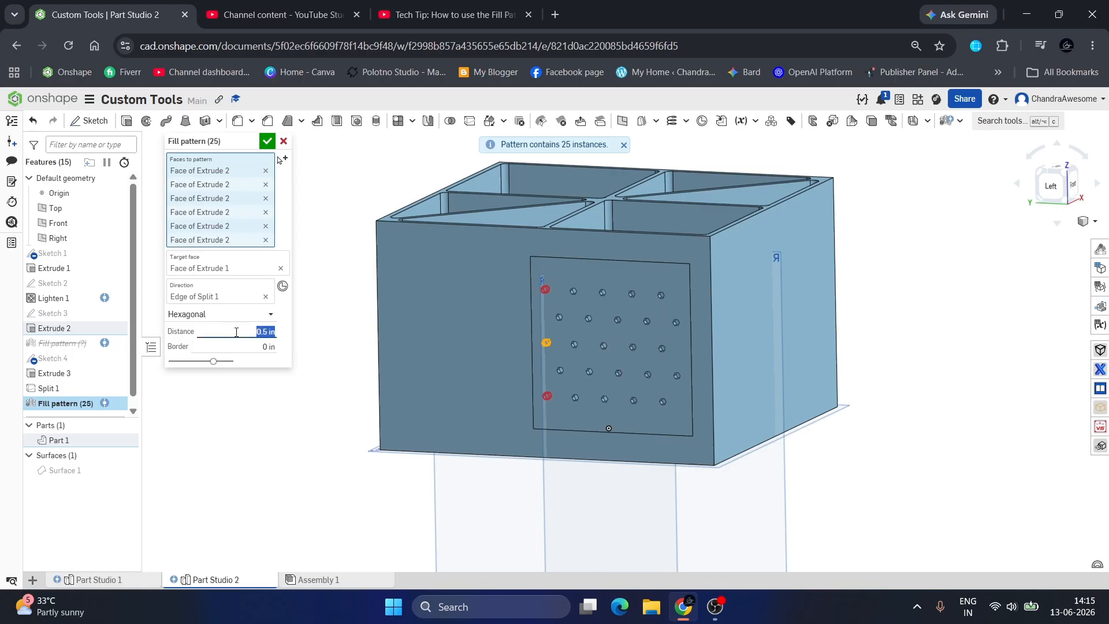
pyautogui.click(238, 314)
pyautogui.click(210, 347)
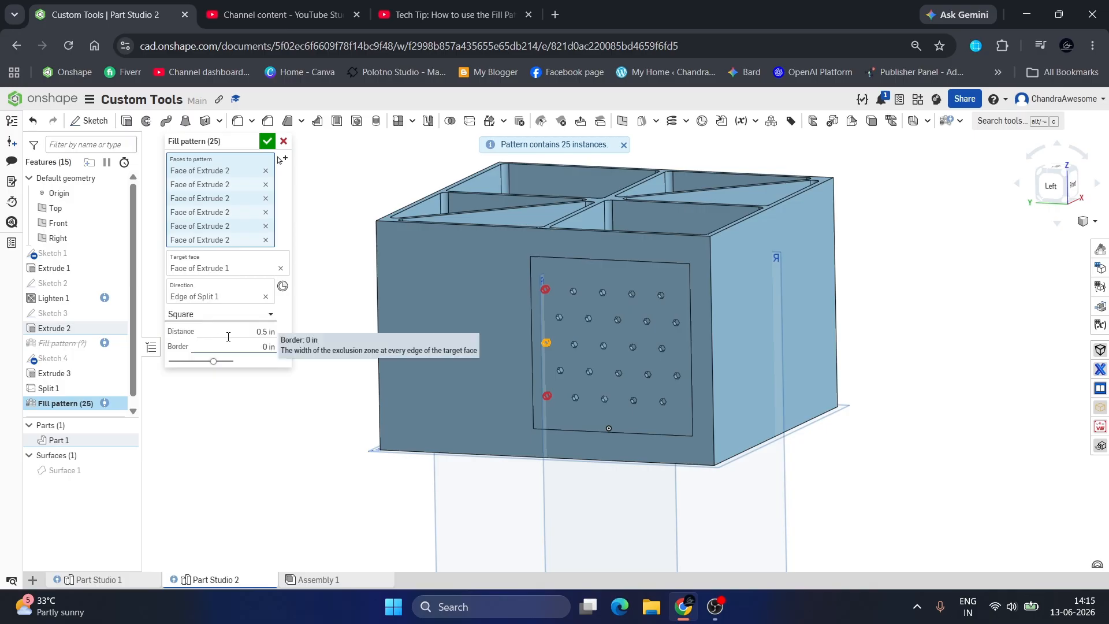
pyautogui.click(232, 333)
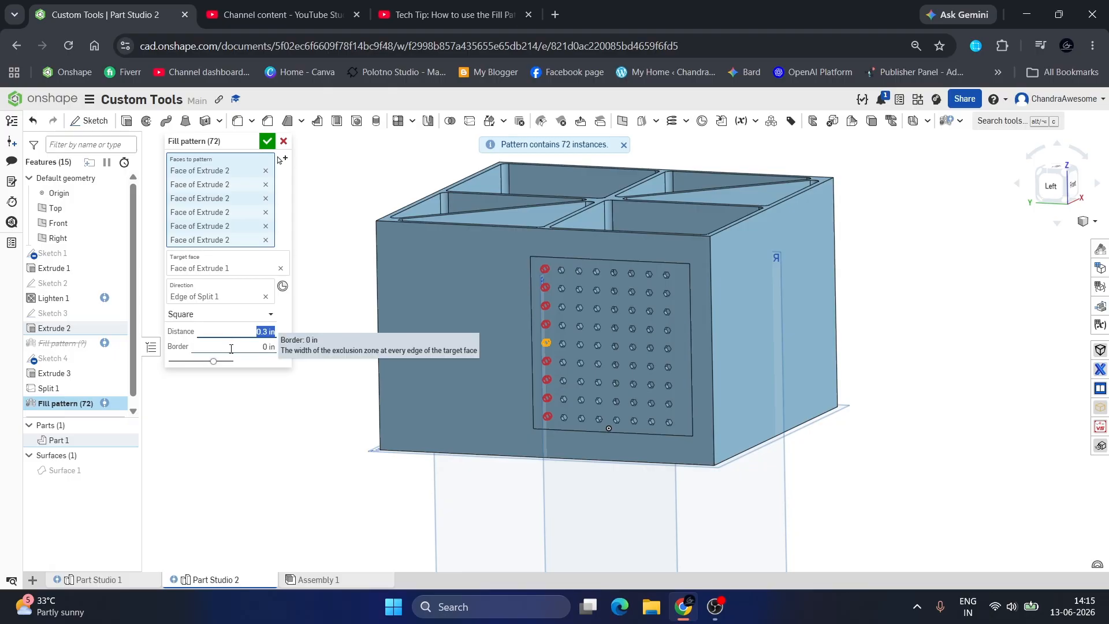
pyautogui.click(269, 144)
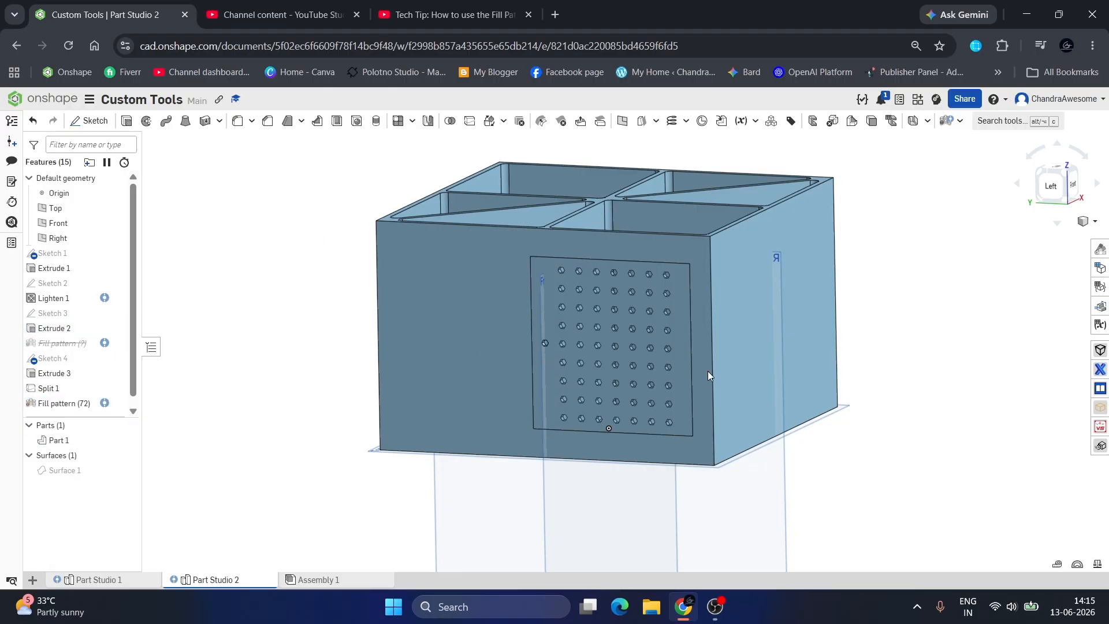
# Delete the split rectangular face around the pattern using Delete face with the Leave open option.
pyautogui.scroll(3, 643, 319)
pyautogui.moveTo(642, 319)
pyautogui.mouseDown(button='right')
pyautogui.moveTo(684, 297)
pyautogui.moveTo(566, 388)
pyautogui.moveTo(574, 368)
pyautogui.moveTo(564, 433)
pyautogui.moveTo(555, 426)
pyautogui.moveTo(611, 349)
pyautogui.moveTo(658, 335)
pyautogui.moveTo(660, 355)
pyautogui.moveTo(666, 295)
pyautogui.moveTo(654, 328)
pyautogui.moveTo(602, 328)
pyautogui.mouseUp(button='right')
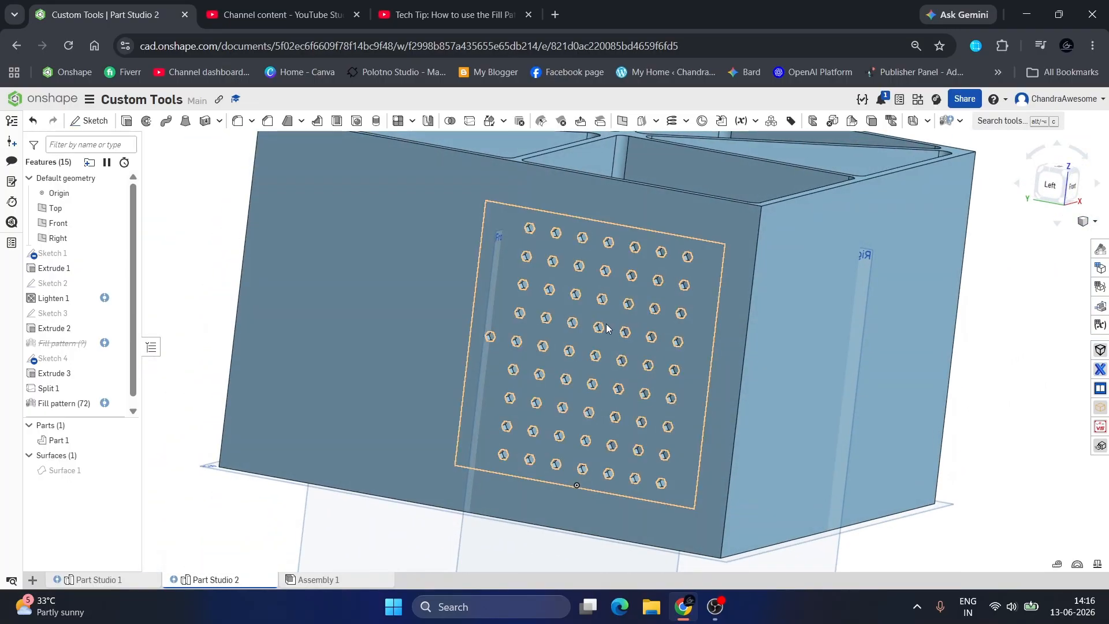
pyautogui.click(561, 122)
pyautogui.click(514, 216)
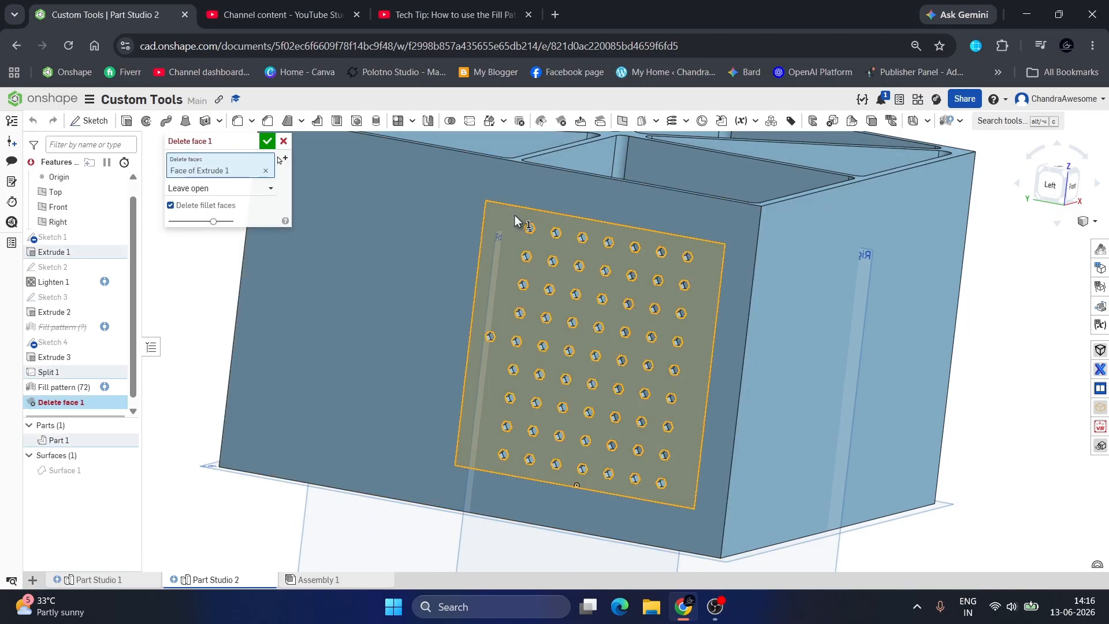
pyautogui.click(267, 141)
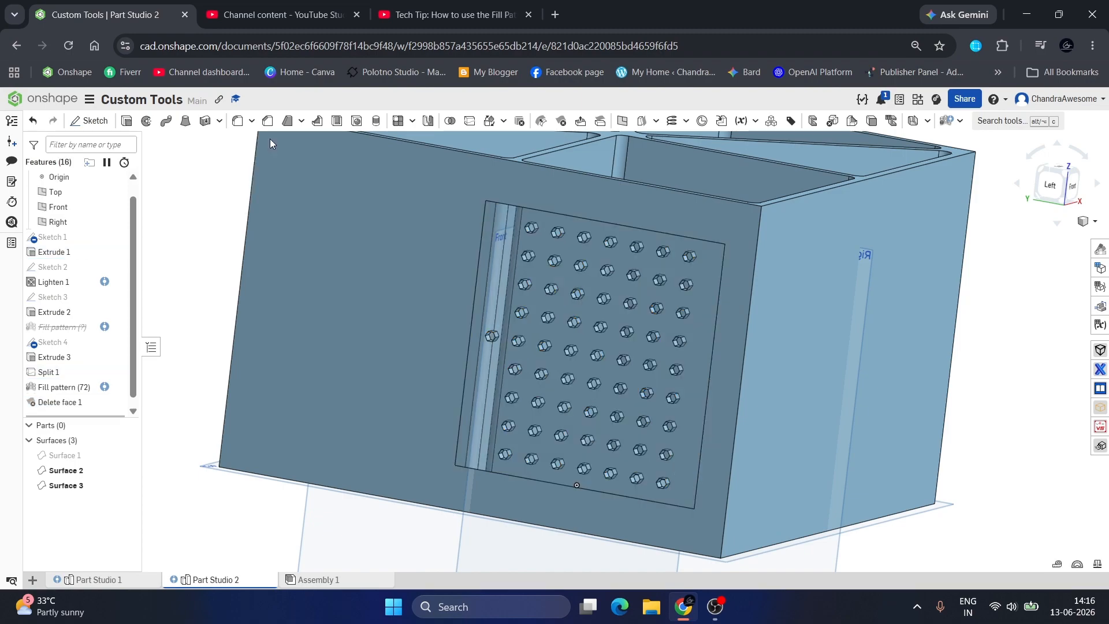
# Edit the Delete face 1 feature and change its option to Heal.
pyautogui.moveTo(562, 219)
pyautogui.mouseDown(button='right')
pyautogui.moveTo(621, 209)
pyautogui.moveTo(626, 223)
pyautogui.moveTo(581, 238)
pyautogui.moveTo(583, 276)
pyautogui.moveTo(591, 220)
pyautogui.moveTo(578, 193)
pyautogui.moveTo(573, 233)
pyautogui.mouseUp(button='right')
pyautogui.rightClick(64, 404)
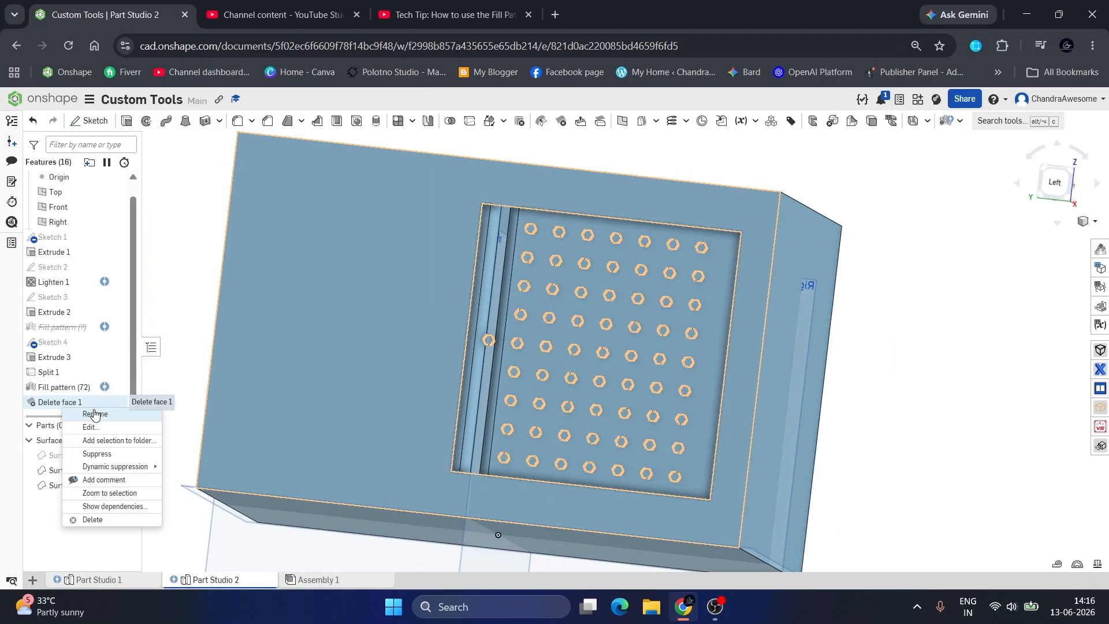
pyautogui.click(91, 426)
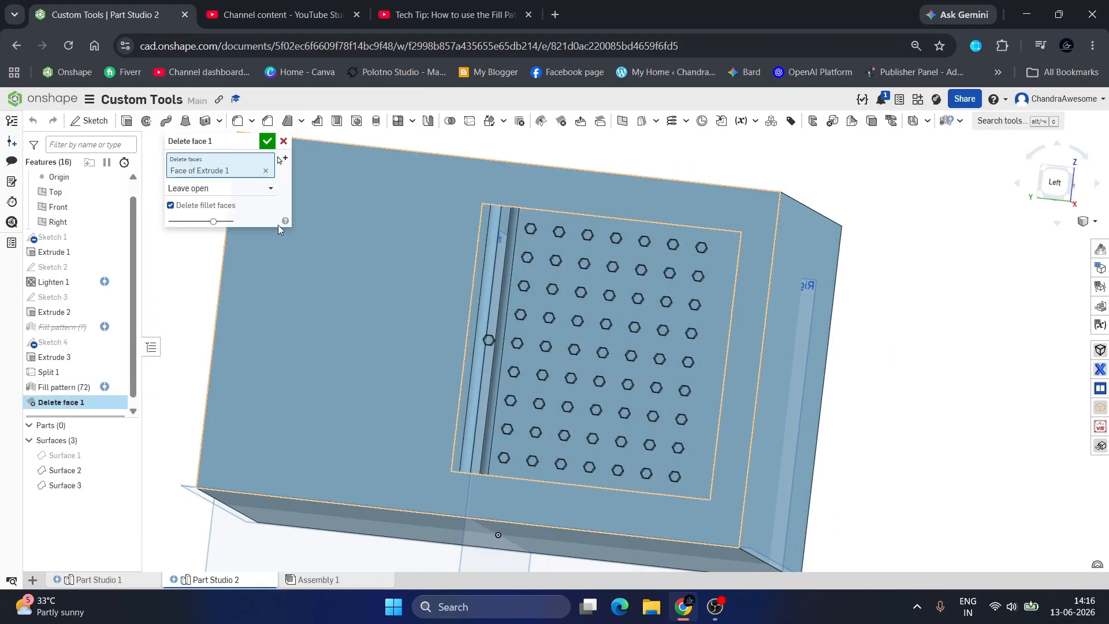
pyautogui.click(242, 189)
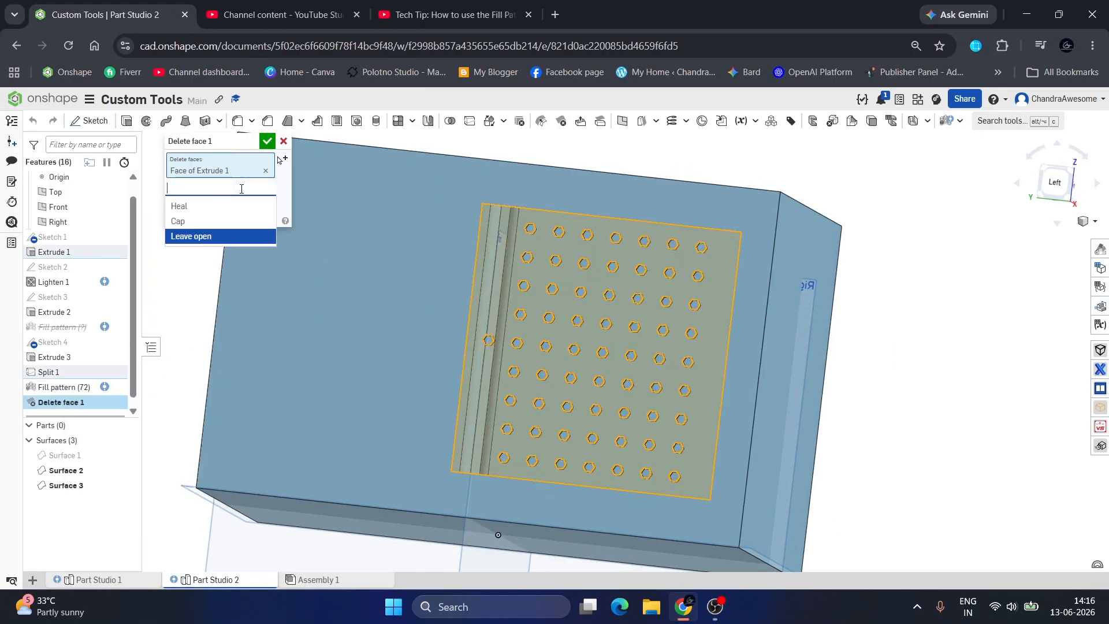
pyautogui.click(199, 207)
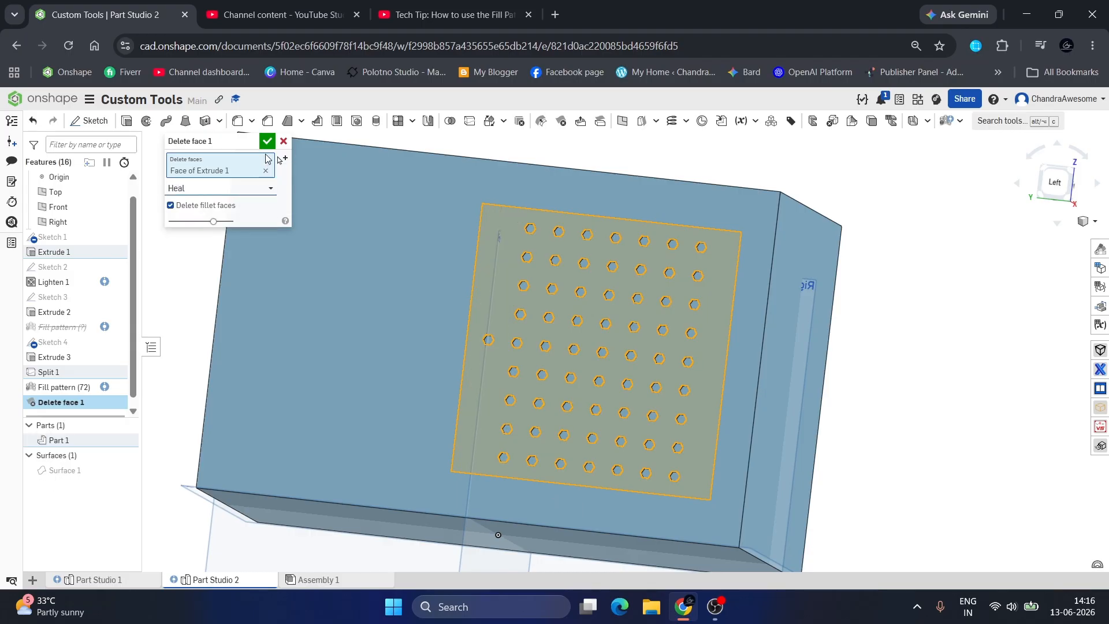
pyautogui.click(269, 141)
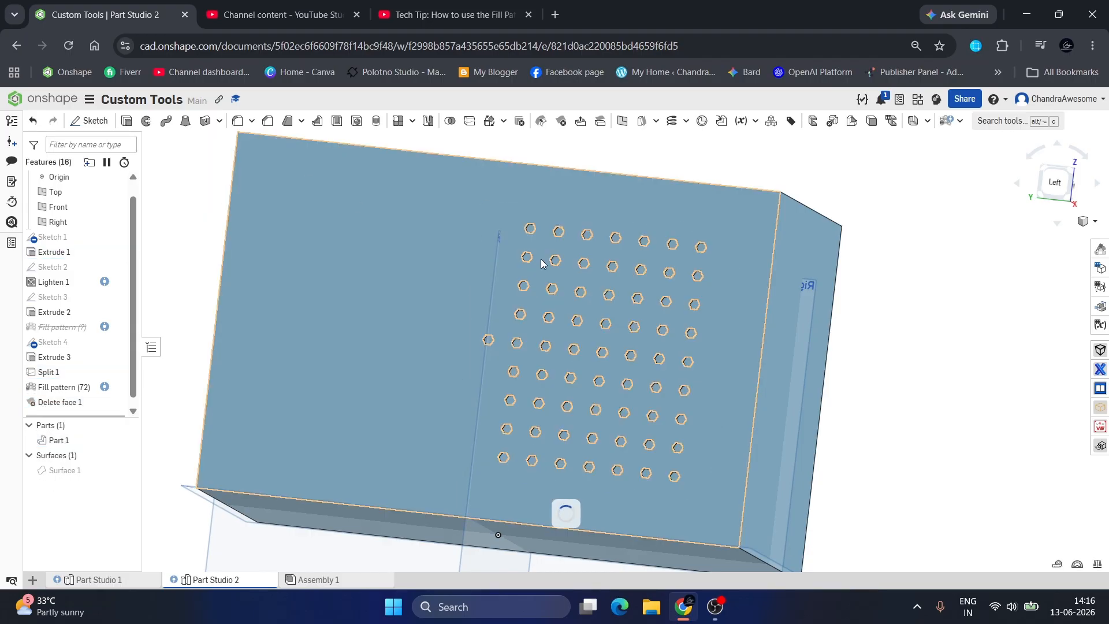
pyautogui.moveTo(565, 508); pyautogui.dragTo(572, 358, button='right')
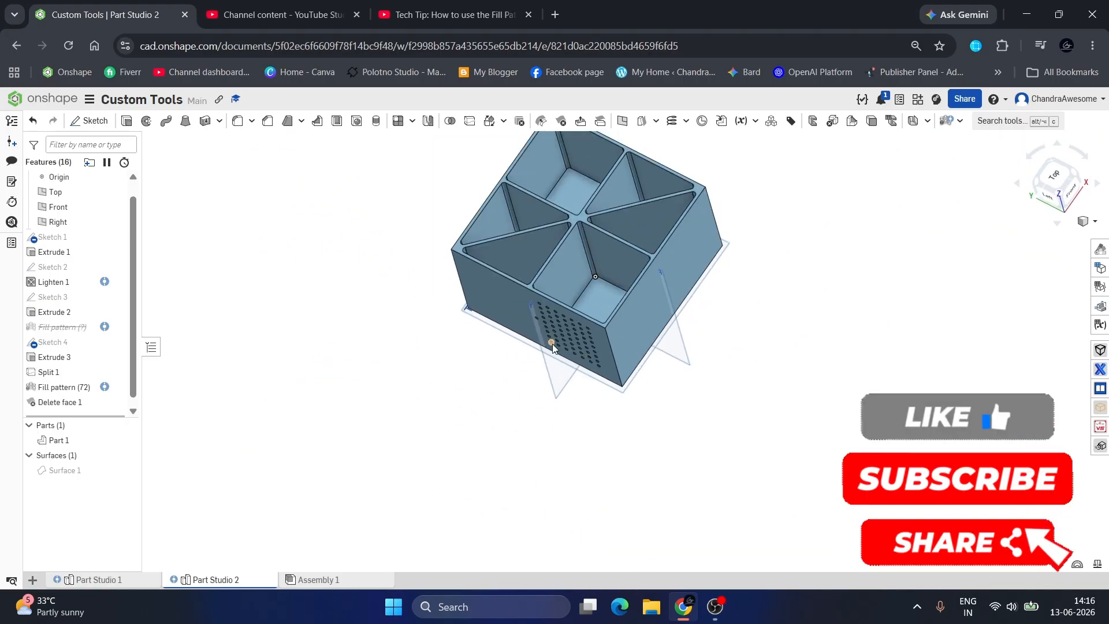
pyautogui.scroll(1, 571, 364)
pyautogui.scroll(4, 565, 241)
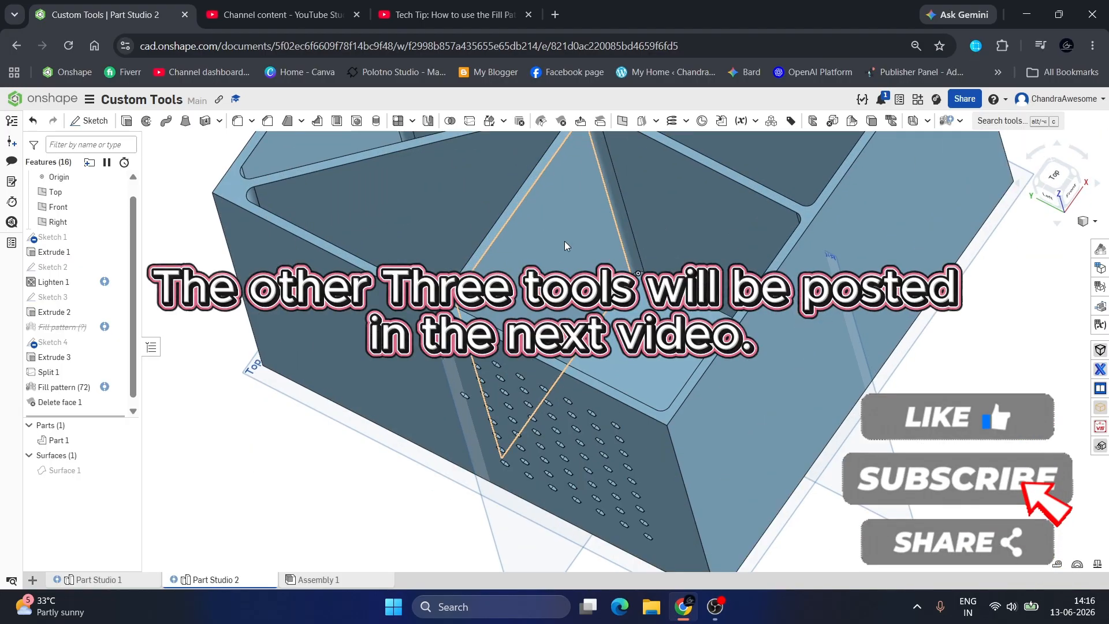
pyautogui.scroll(-4, 563, 241)
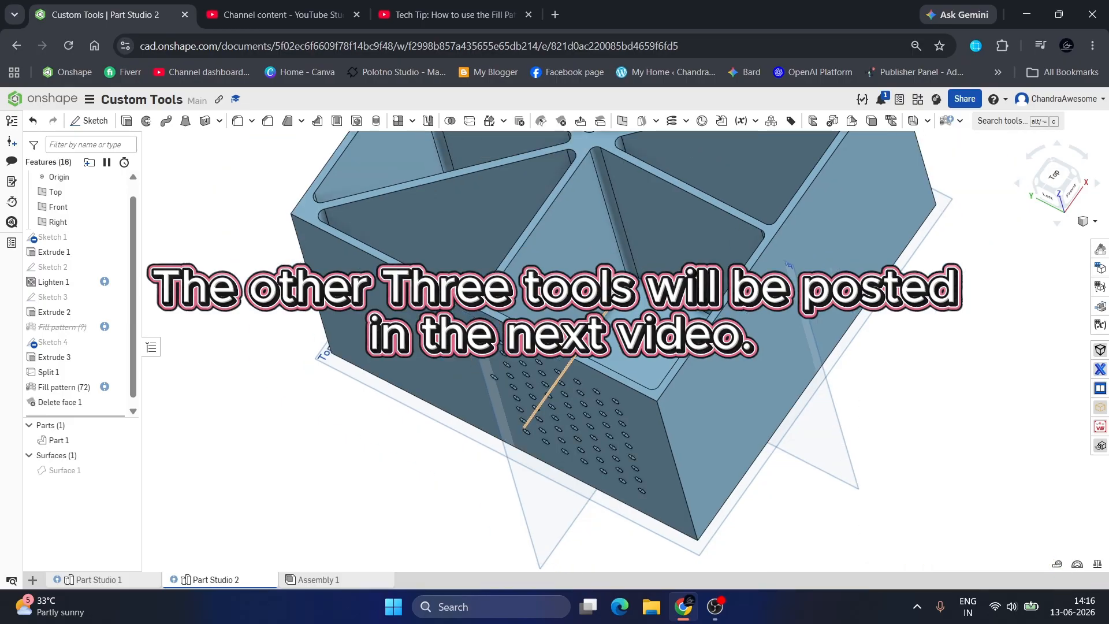